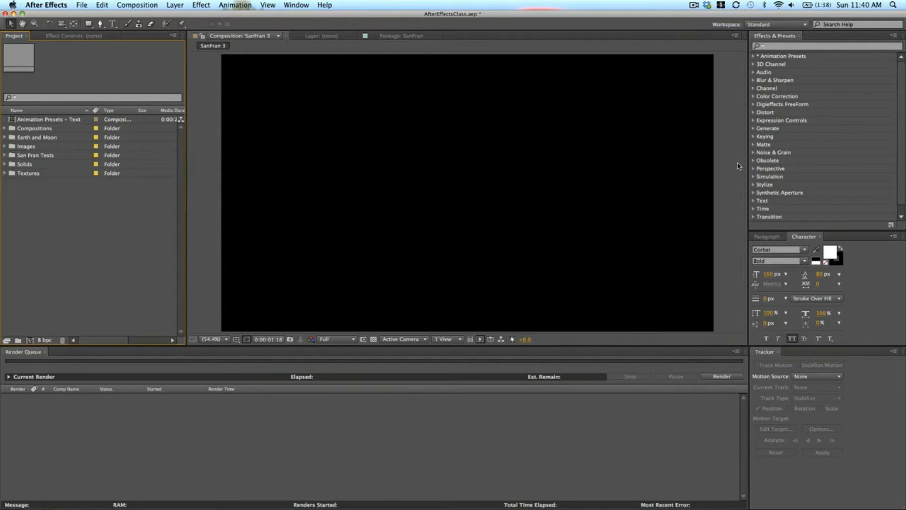
pyautogui.click(298, 4)
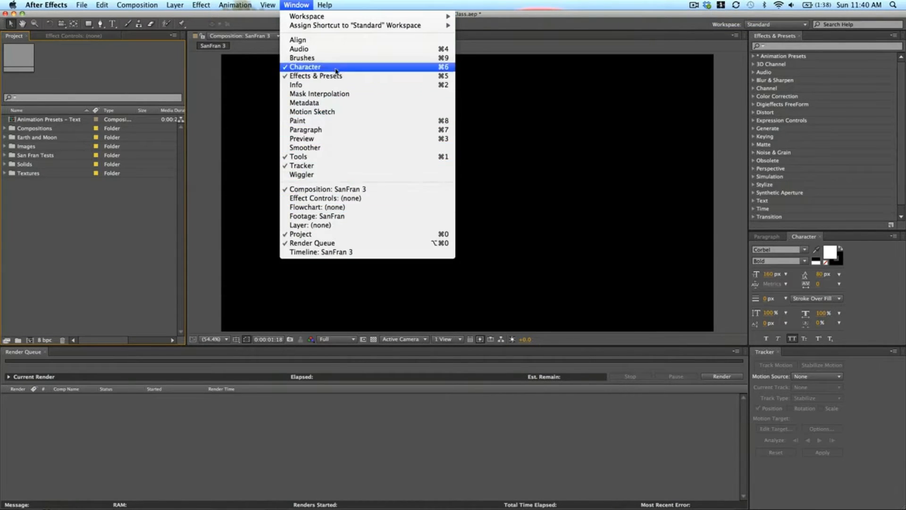
pyautogui.click(855, 79)
pyautogui.scroll(-1, 855, 80)
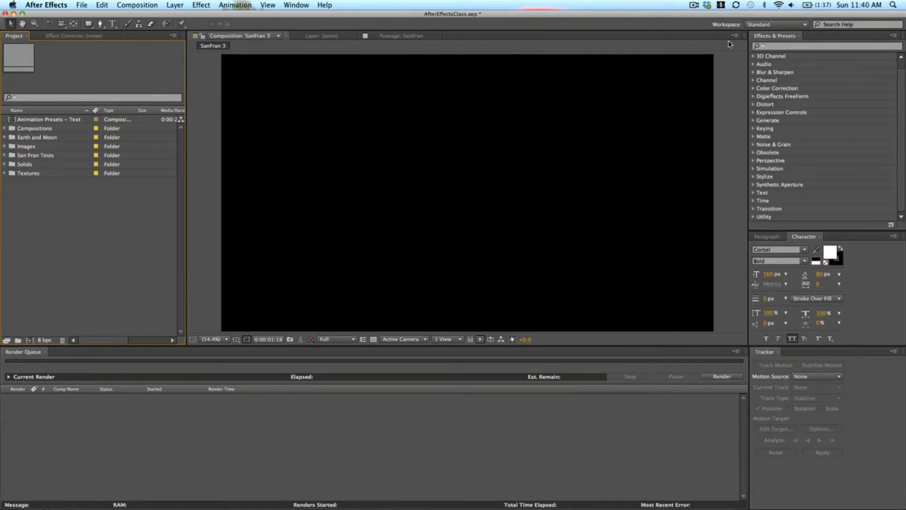
pyautogui.click(821, 47)
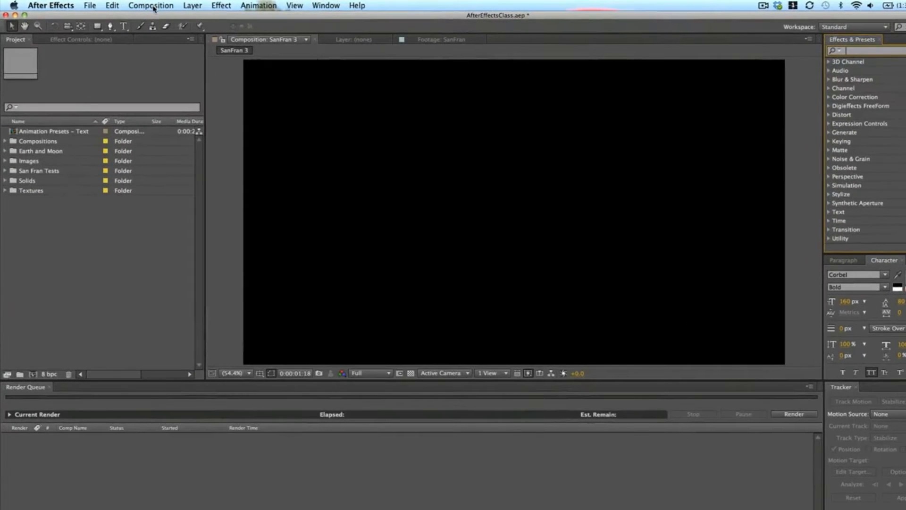
# Step: Create a composition named Fractal Noise, 960 x 540 px, with a duration of 0:00:10:00
pyautogui.click(33, 375)
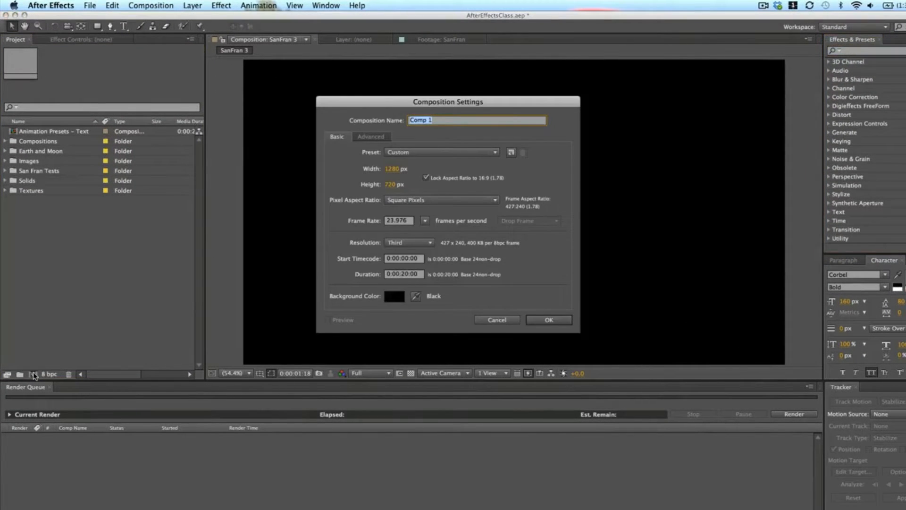
pyautogui.write('Fractal Noise')
pyautogui.click(405, 276)
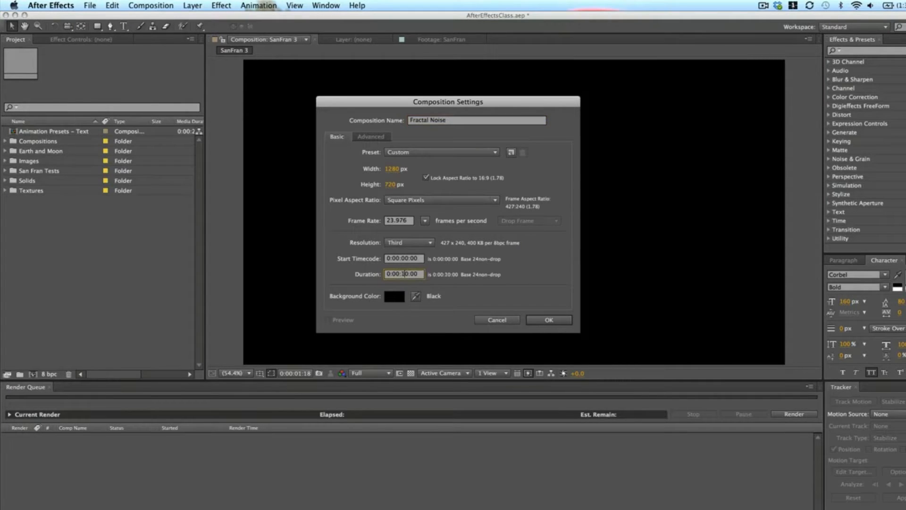
pyautogui.click(390, 170)
pyautogui.write('960')
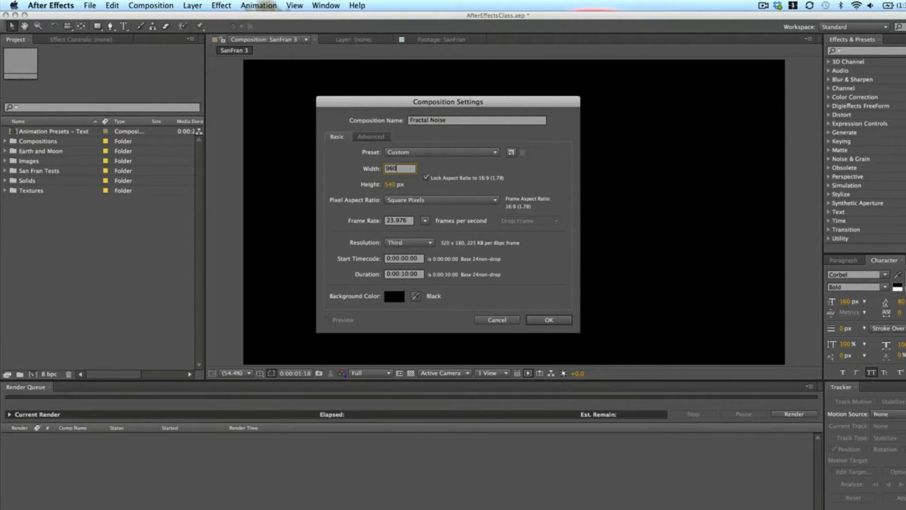
pyautogui.press('Return')
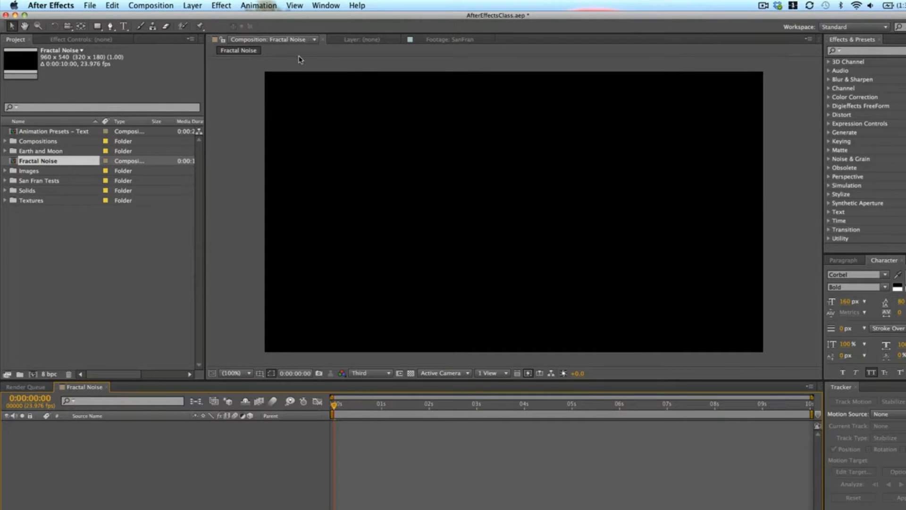
# Step: Add a composition-sized solid layer coloured blue (178CB3)
pyautogui.click(220, 5)
pyautogui.moveTo(194, 6)
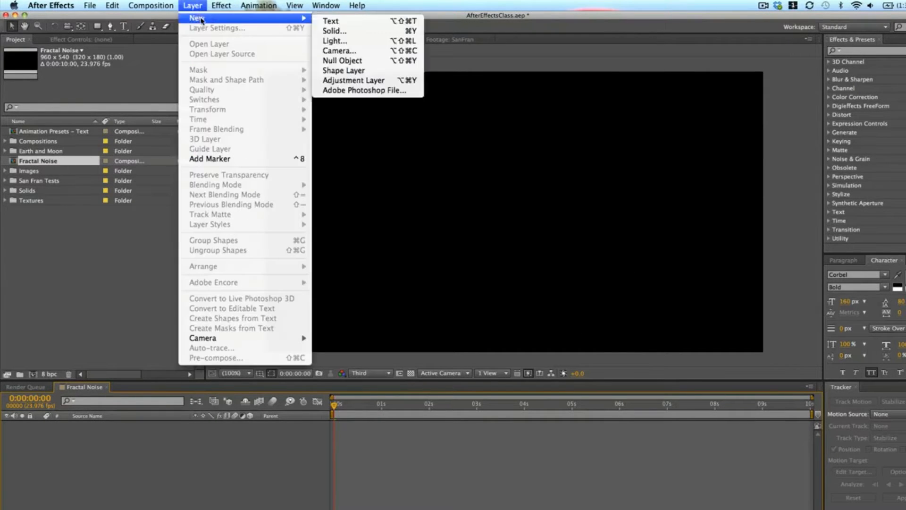
pyautogui.click(356, 34)
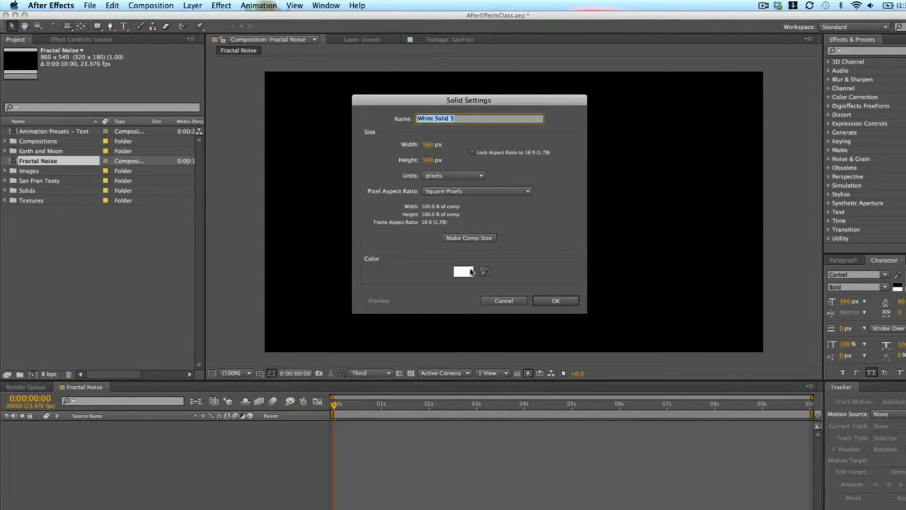
pyautogui.click(465, 272)
pyautogui.moveTo(90, 171); pyautogui.dragTo(181, 128)
pyautogui.click(211, 158)
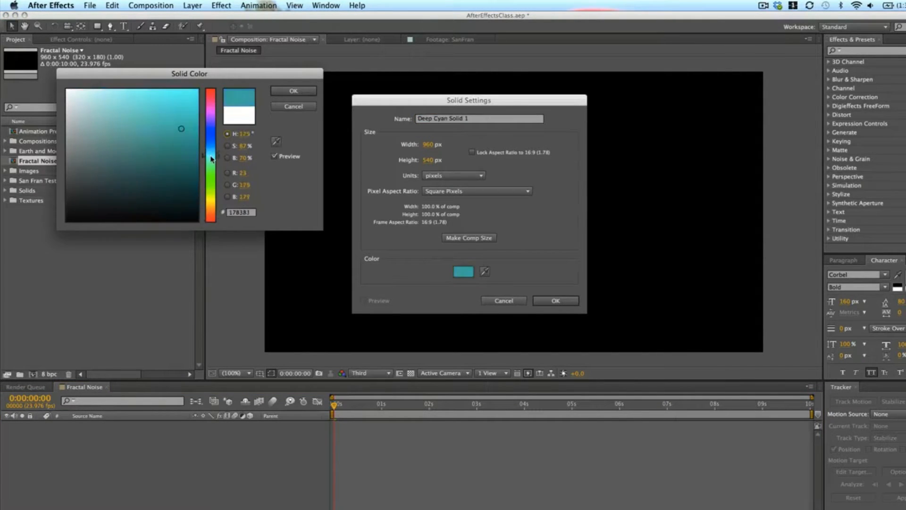
pyautogui.moveTo(211, 158); pyautogui.dragTo(211, 151)
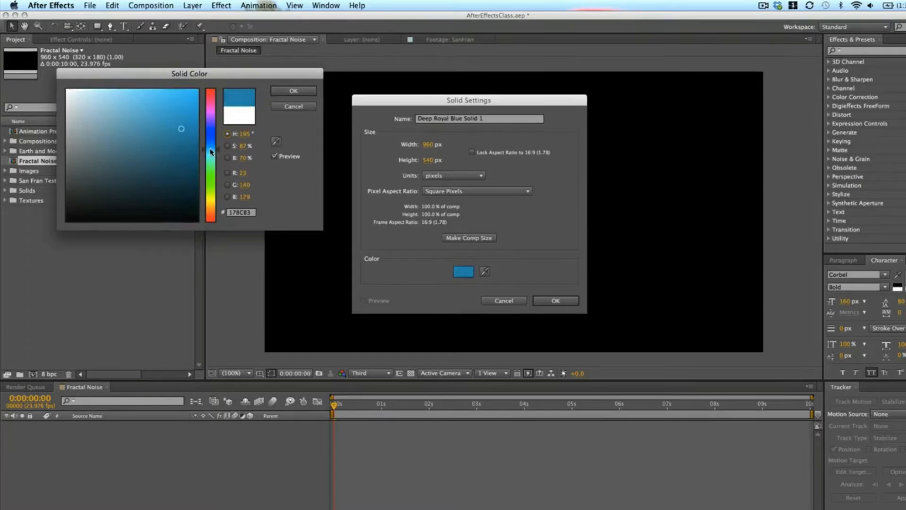
pyautogui.click(286, 92)
pyautogui.click(575, 303)
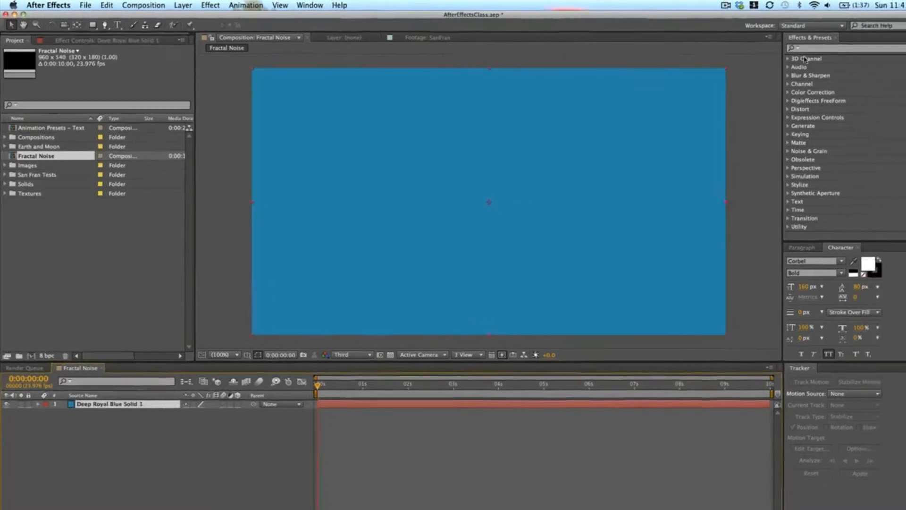
# Step: Find the Fractal Noise effect by searching for "fractal" and apply it to the blue solid, leaving the layer deselected
pyautogui.click(859, 52)
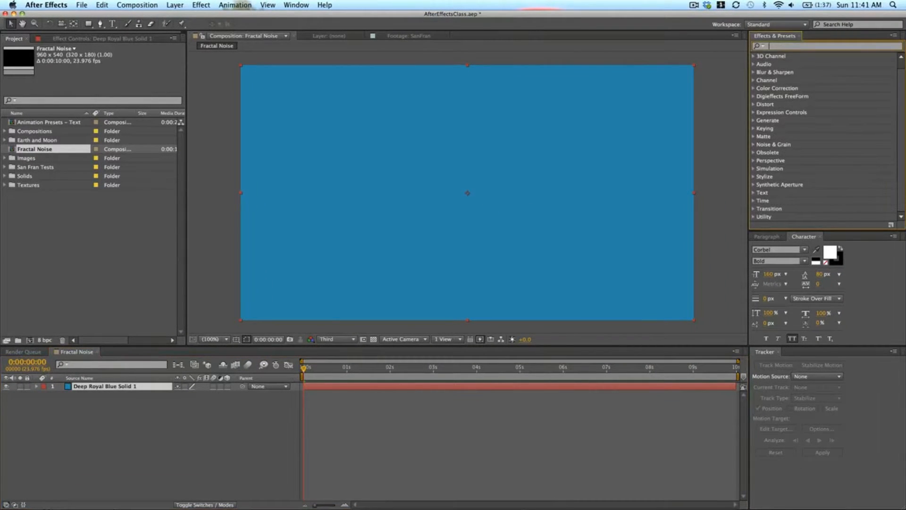
pyautogui.write('fractal')
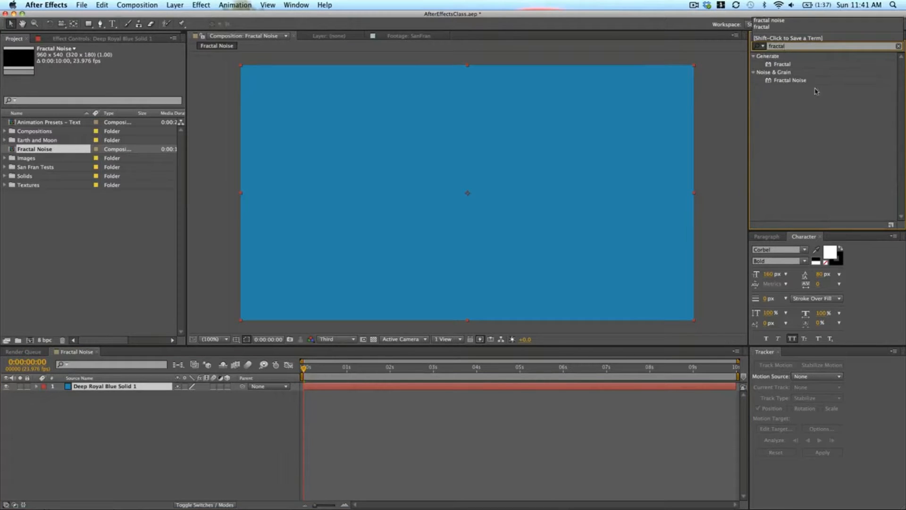
pyautogui.click(798, 81)
pyautogui.moveTo(651, 117); pyautogui.dragTo(562, 141)
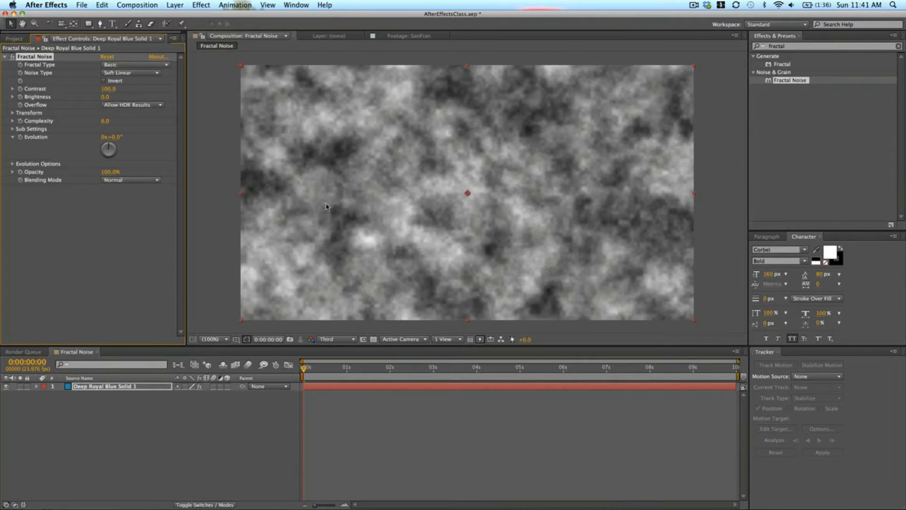
pyautogui.click(455, 408)
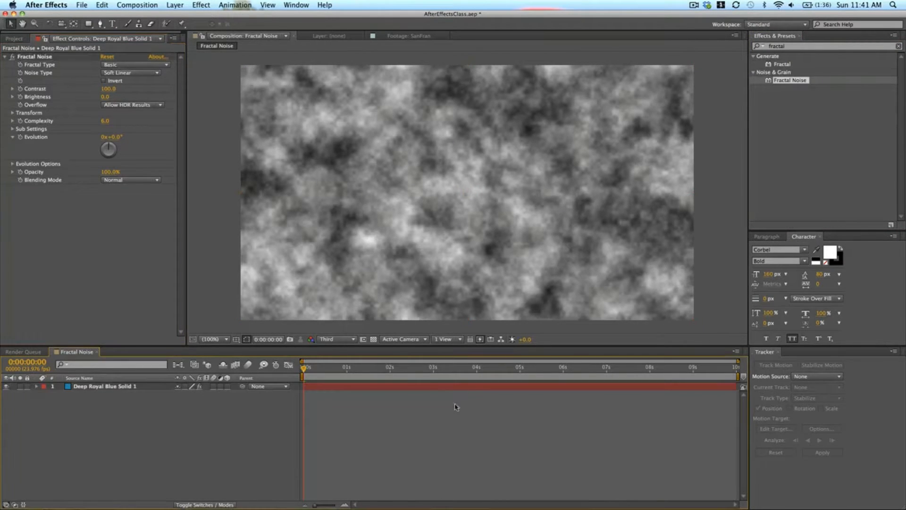
# Step: Set the composition preview resolution to Full and scrub the timeline to 0:00:02:23
pyautogui.click(337, 339)
pyautogui.click(351, 362)
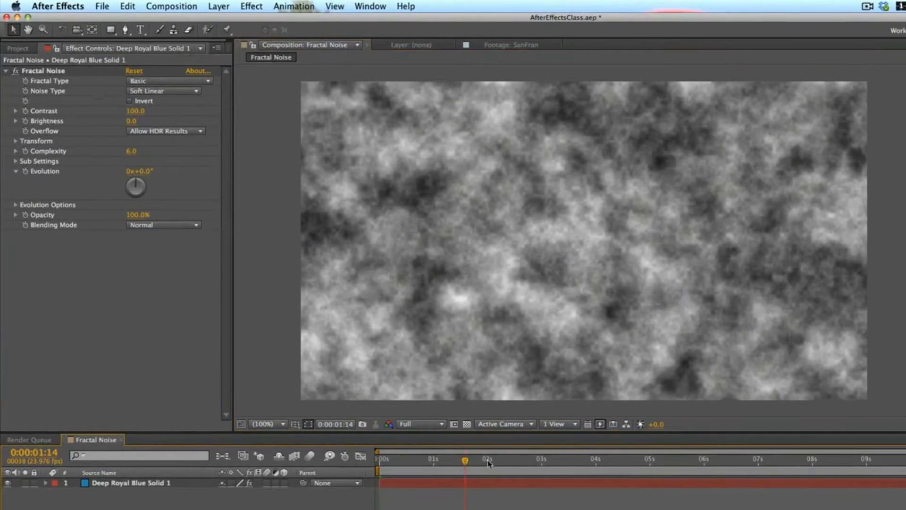
pyautogui.moveTo(466, 462); pyautogui.dragTo(539, 462)
# Step: Try the Dynamic, Smeary, Rocky and Turbulent Basic fractal types on the Fractal Noise effect
pyautogui.click(28, 49)
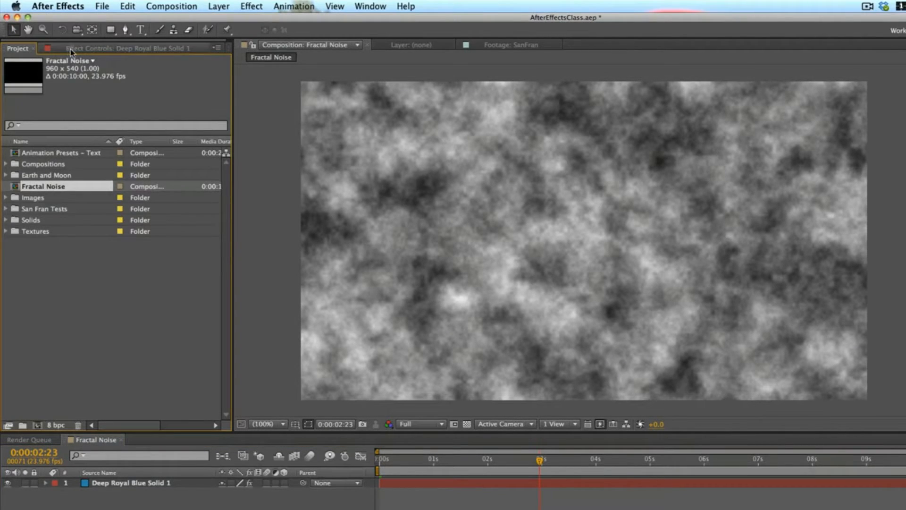
pyautogui.click(101, 50)
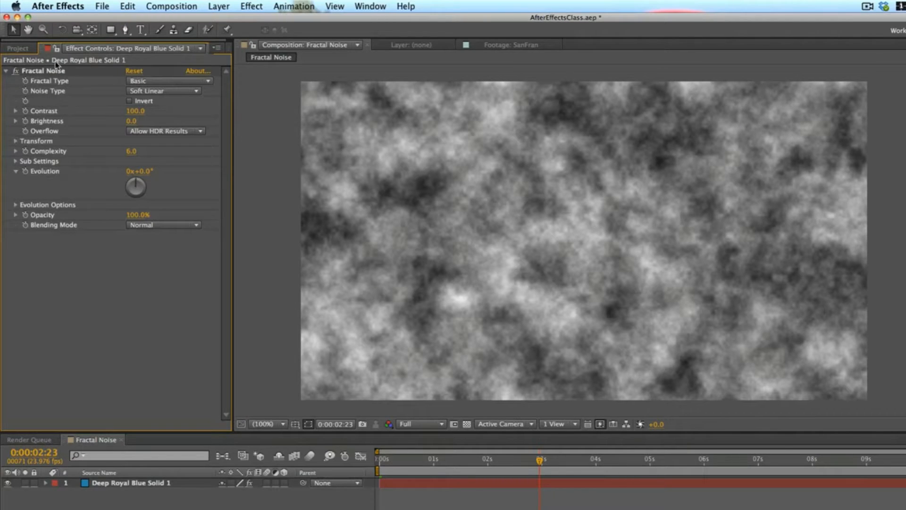
pyautogui.click(168, 82)
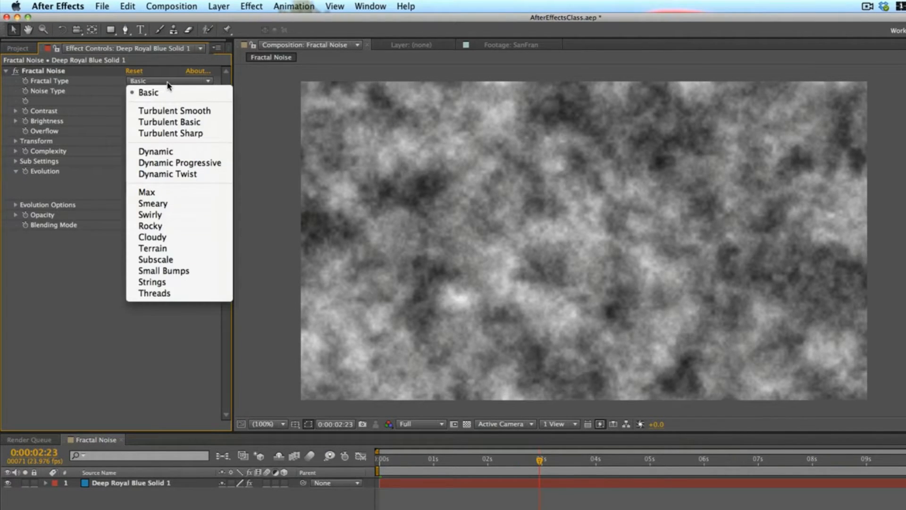
pyautogui.click(176, 151)
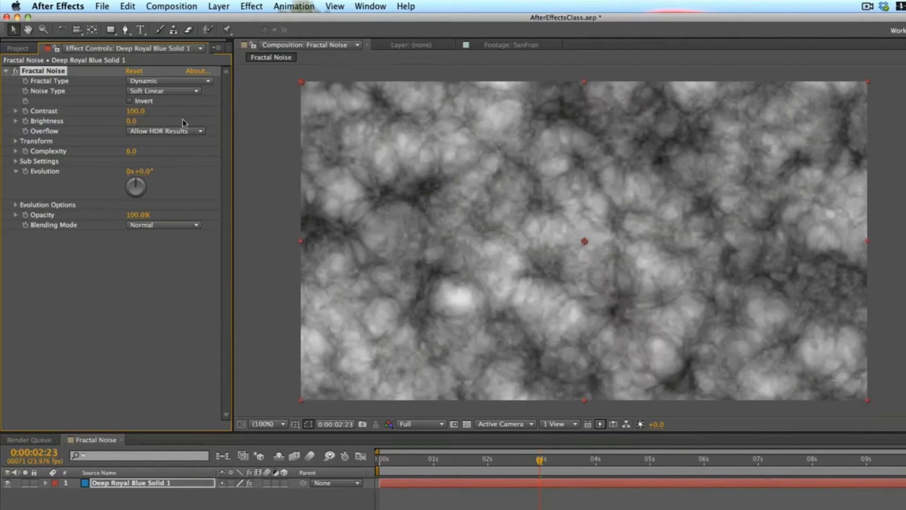
pyautogui.click(151, 82)
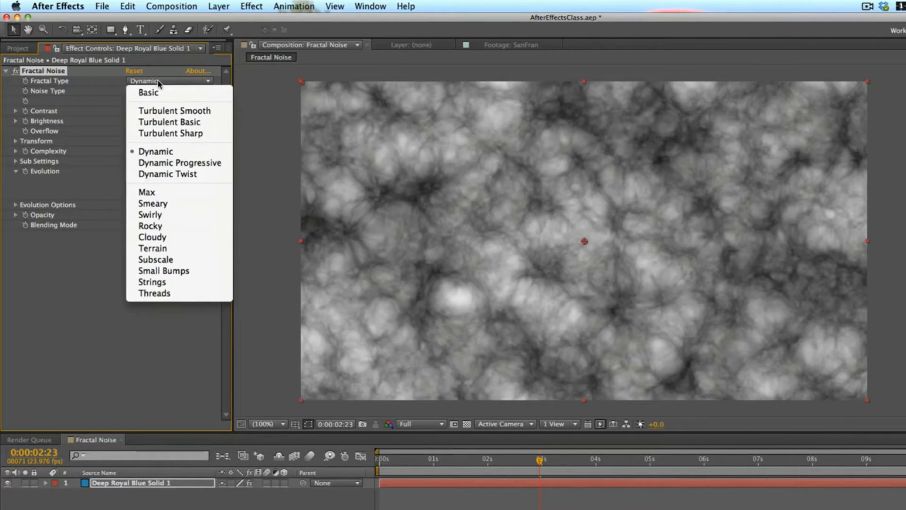
pyautogui.click(174, 203)
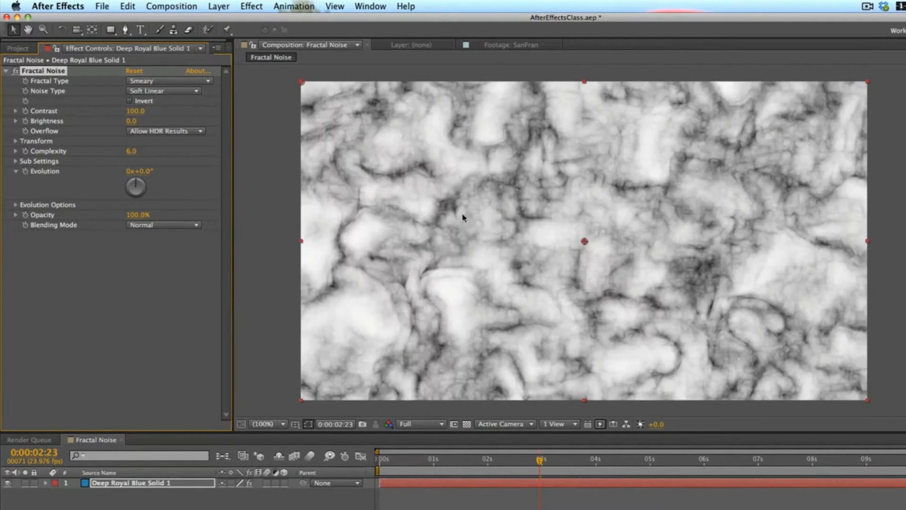
pyautogui.click(147, 82)
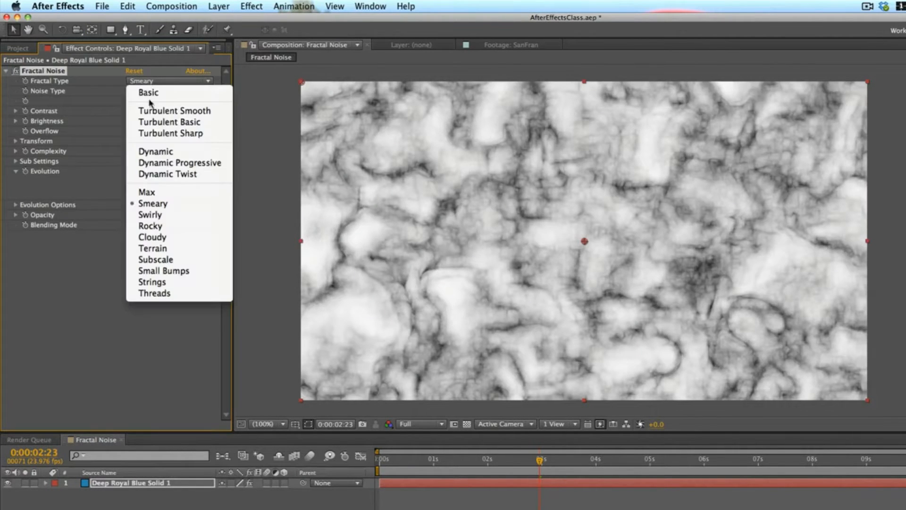
pyautogui.click(156, 225)
pyautogui.click(172, 83)
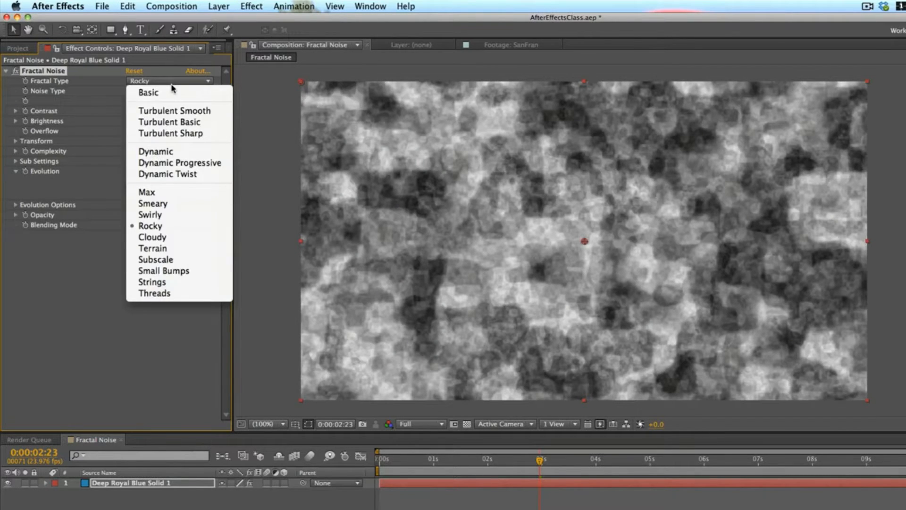
pyautogui.click(201, 123)
# Step: Set the Fractal Noise effect's fractal type to Dynamic Progressive
pyautogui.click(199, 83)
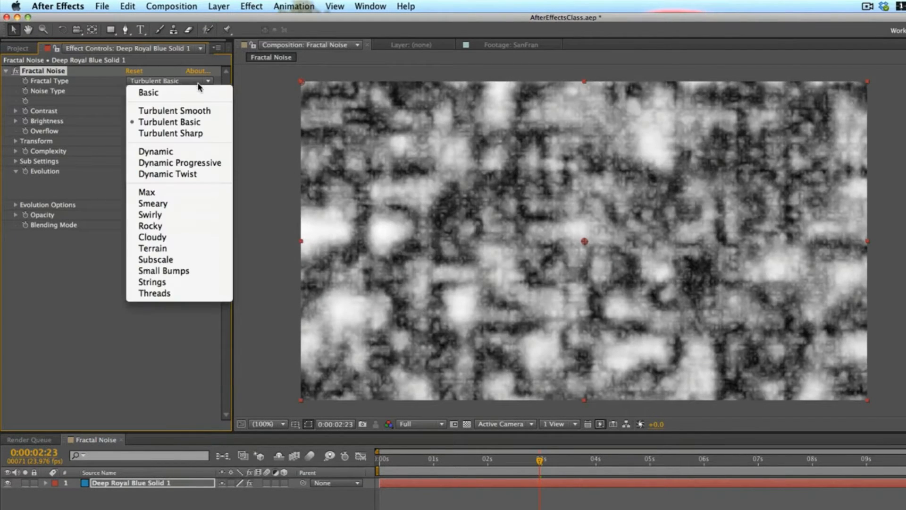
pyautogui.click(211, 164)
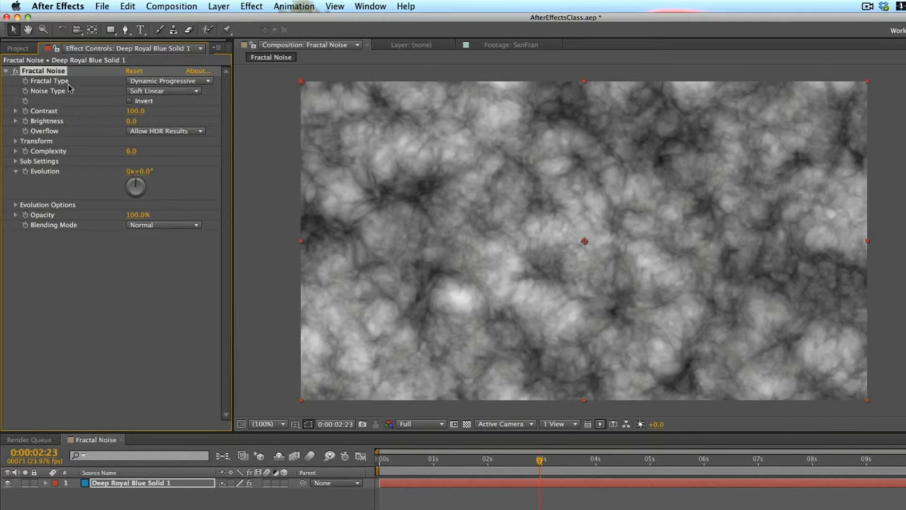
# Step: Try the Block, Linear and Soft Linear noise types on the Fractal Noise effect
pyautogui.click(175, 92)
pyautogui.click(185, 105)
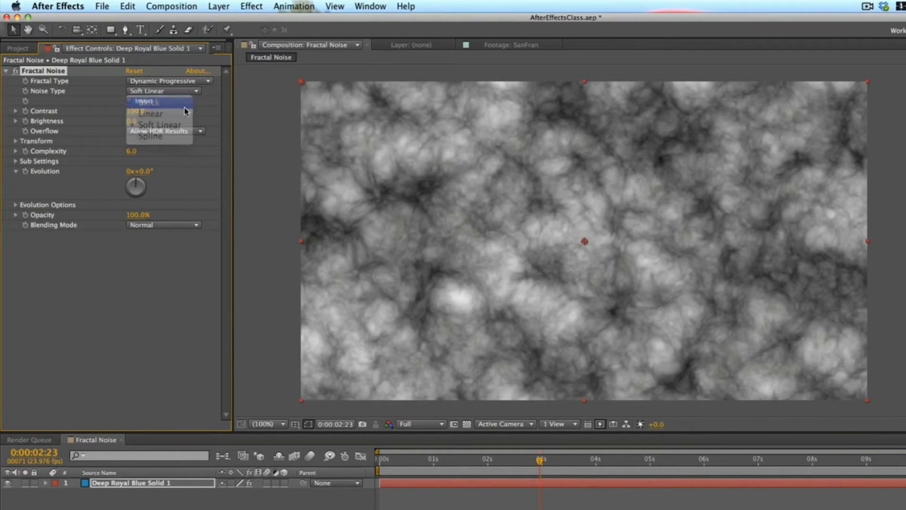
pyautogui.click(165, 90)
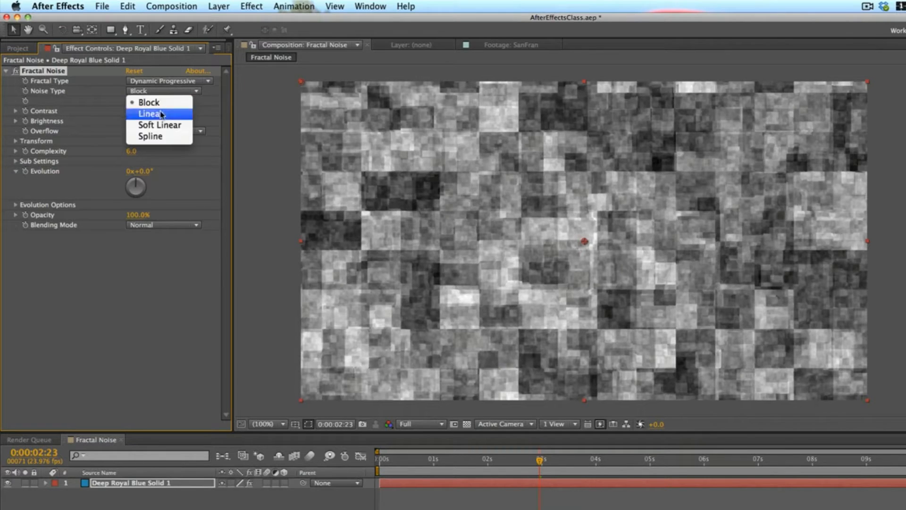
pyautogui.click(163, 111)
pyautogui.click(166, 92)
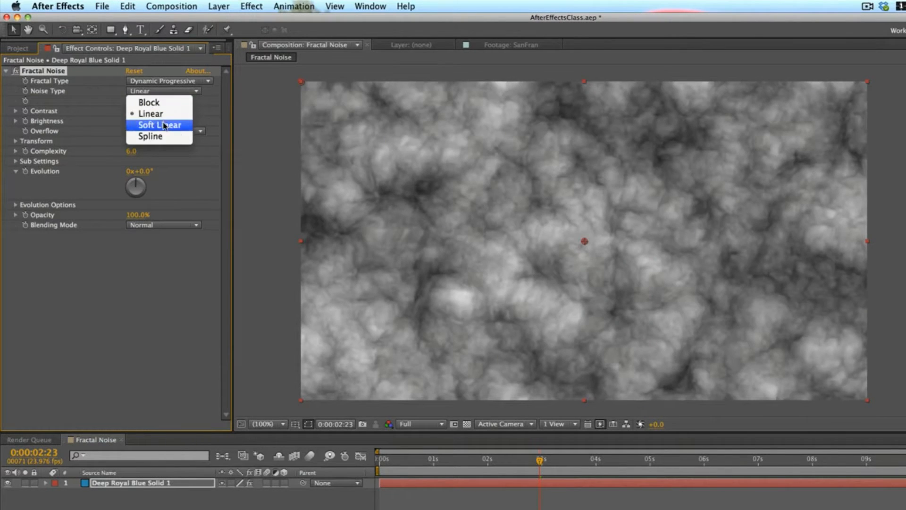
pyautogui.click(164, 122)
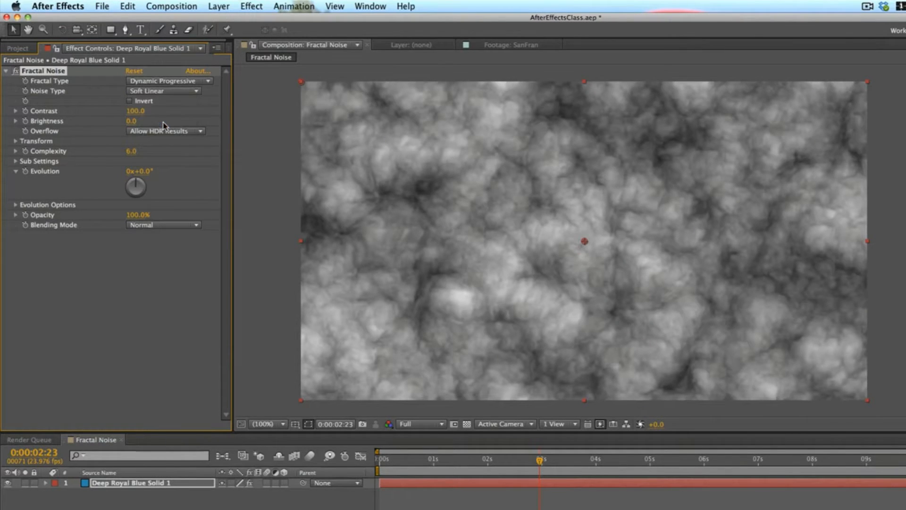
# Step: Set the Fractal Noise effect's noise type to Spline
pyautogui.click(197, 92)
pyautogui.click(180, 139)
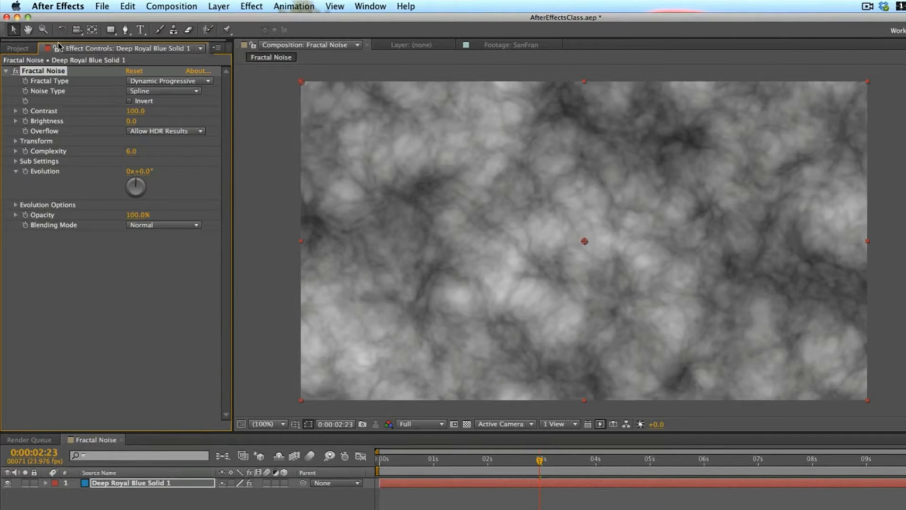
# Step: Try inverting the fractal noise, preview it around the two-second mark, and turn the inversion back off
pyautogui.click(129, 100)
pyautogui.click(131, 102)
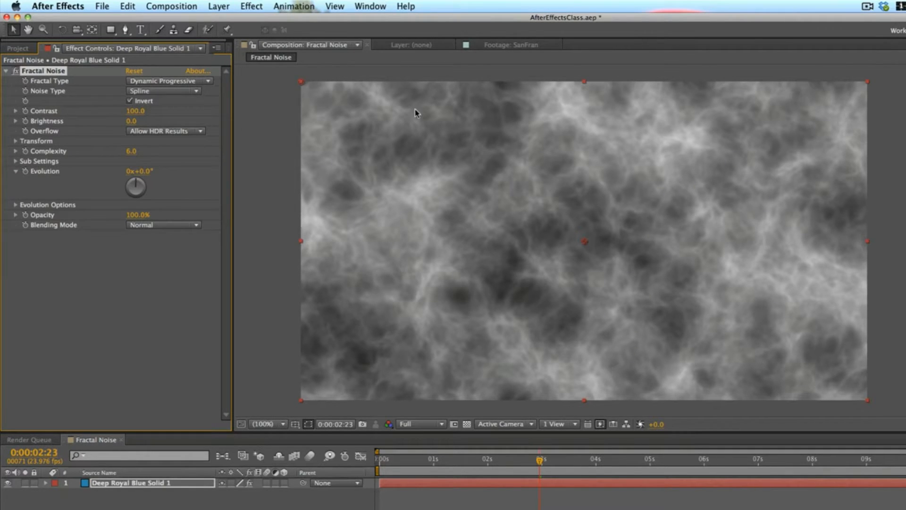
pyautogui.click(479, 460)
pyautogui.press('space')
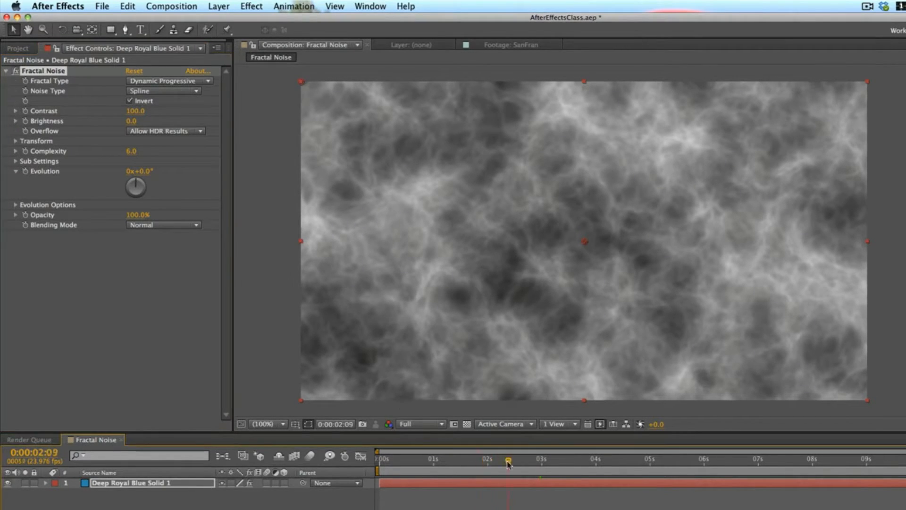
pyautogui.click(131, 101)
# Step: Raise the Fractal Noise effect's contrast to 266
pyautogui.moveTo(134, 120); pyautogui.dragTo(244, 123)
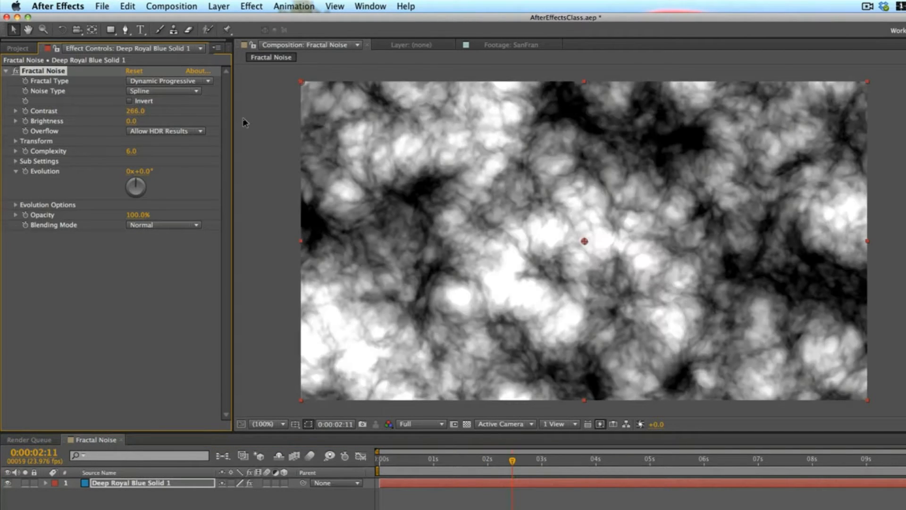
# Step: Set the Fractal Noise effect's contrast to 79 and its brightness to 25
pyautogui.moveTo(131, 122)
pyautogui.mouseDown()
pyautogui.moveTo(78, 119)
pyautogui.moveTo(126, 113)
pyautogui.mouseUp()
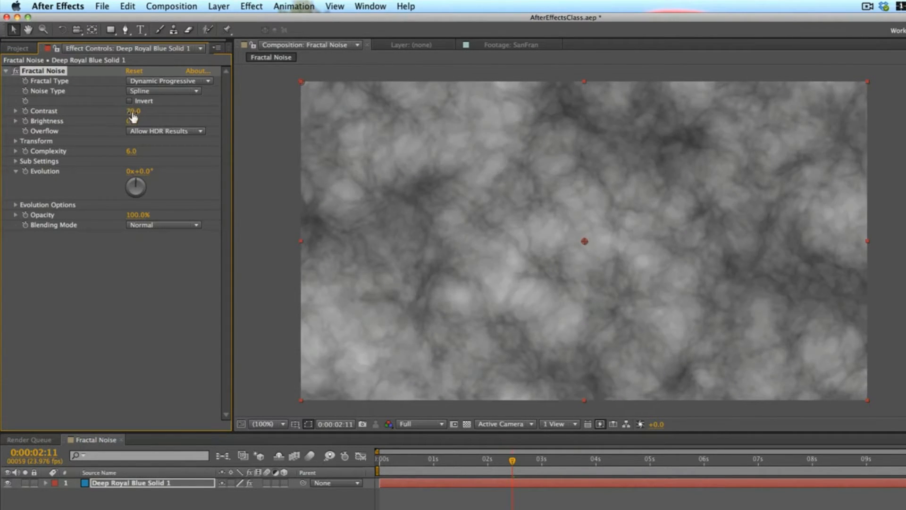
pyautogui.moveTo(143, 121)
pyautogui.mouseDown()
pyautogui.moveTo(165, 126)
pyautogui.moveTo(135, 125)
pyautogui.mouseUp()
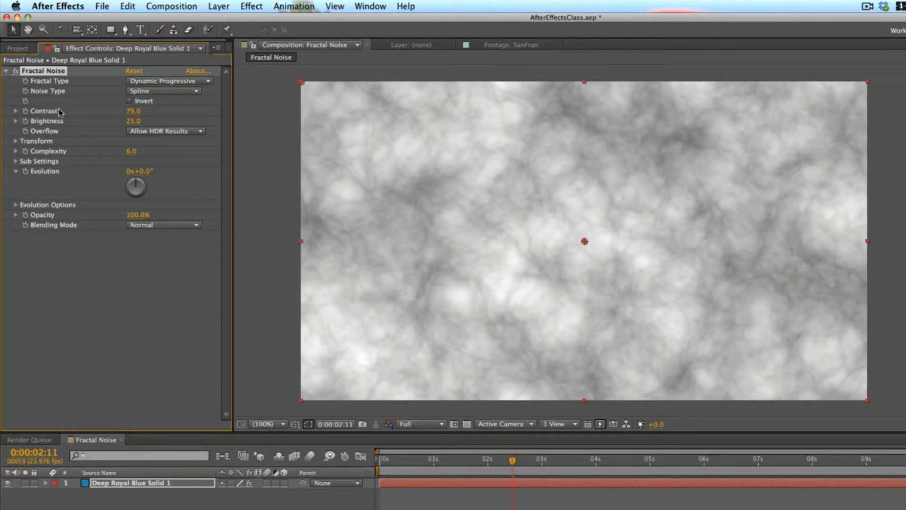
# Step: Try rotating the fractal noise by 64° in its transform settings, undo the rotation, and collapse those settings
pyautogui.click(16, 141)
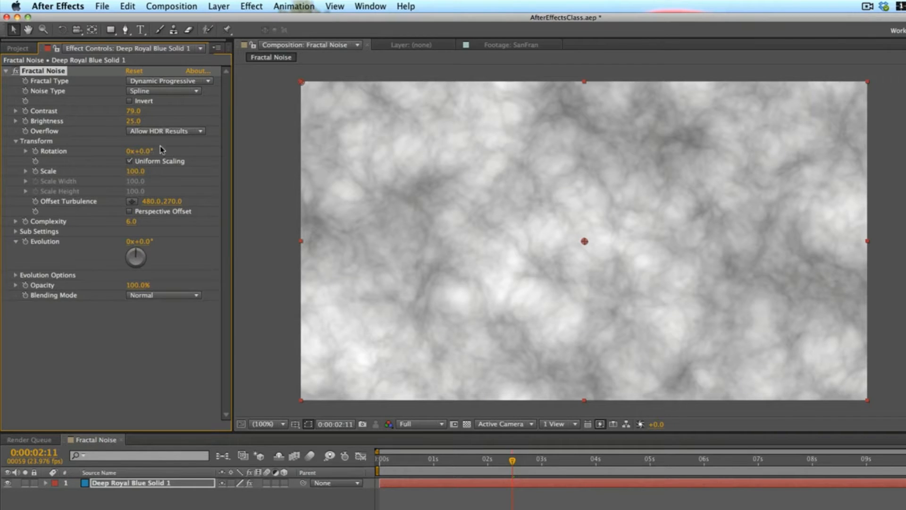
pyautogui.moveTo(146, 152); pyautogui.dragTo(183, 146)
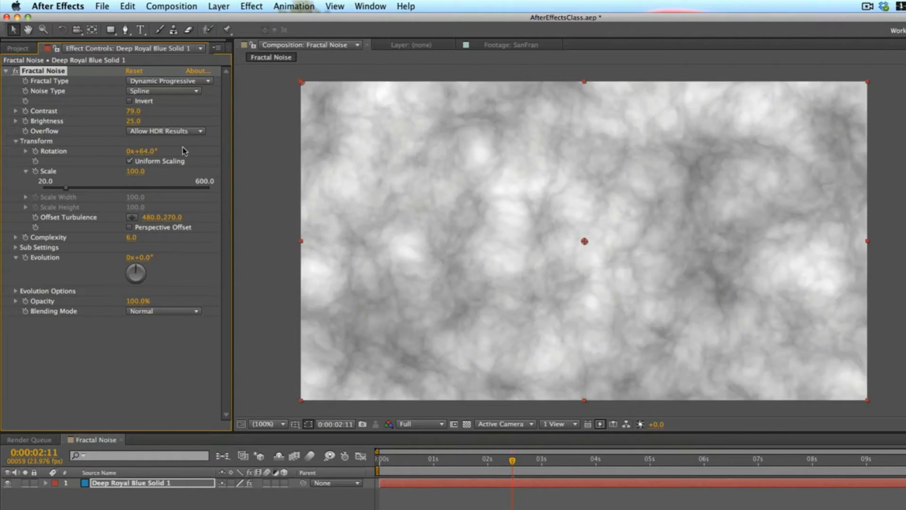
pyautogui.press('super+z')
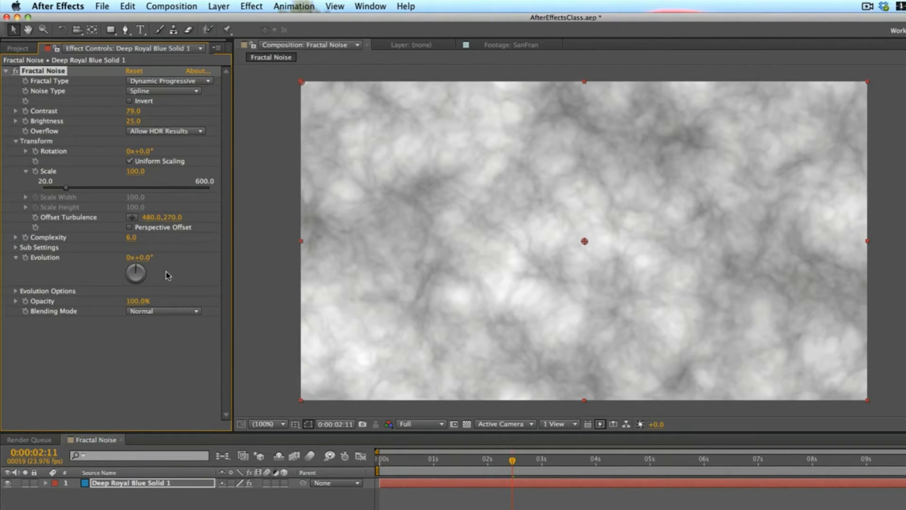
pyautogui.click(26, 172)
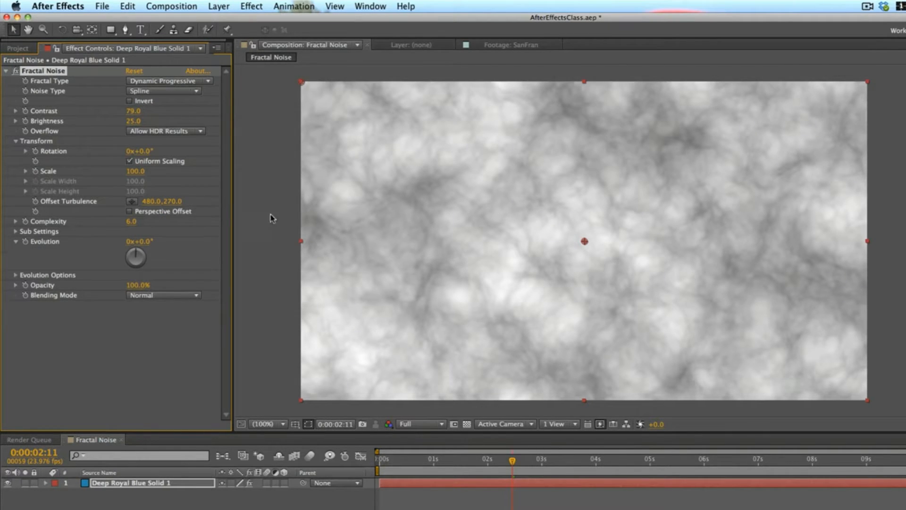
pyautogui.click(15, 141)
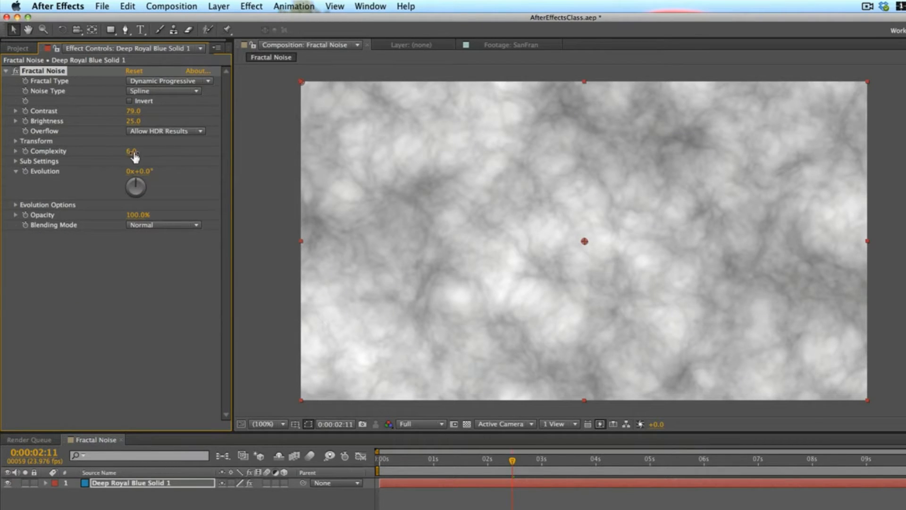
# Step: Raise the Fractal Noise effect's complexity to 11.3
pyautogui.moveTo(135, 152); pyautogui.dragTo(187, 152)
pyautogui.moveTo(131, 151); pyautogui.dragTo(395, 160)
# Step: Keyframe the noise evolution from 0 at the composition's start to one full revolution at 0:00:09:23, and preview the animation
pyautogui.moveTo(434, 461); pyautogui.dragTo(354, 464)
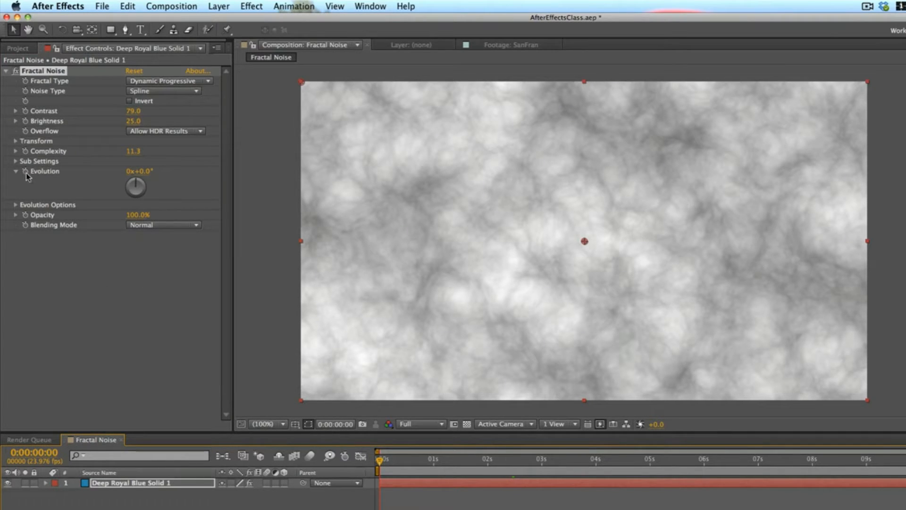
pyautogui.click(43, 173)
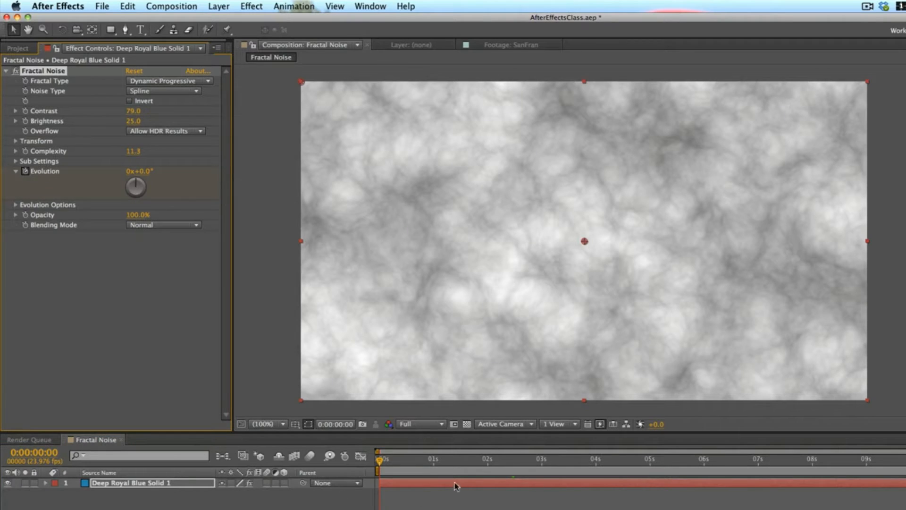
pyautogui.moveTo(428, 462); pyautogui.dragTo(905, 451)
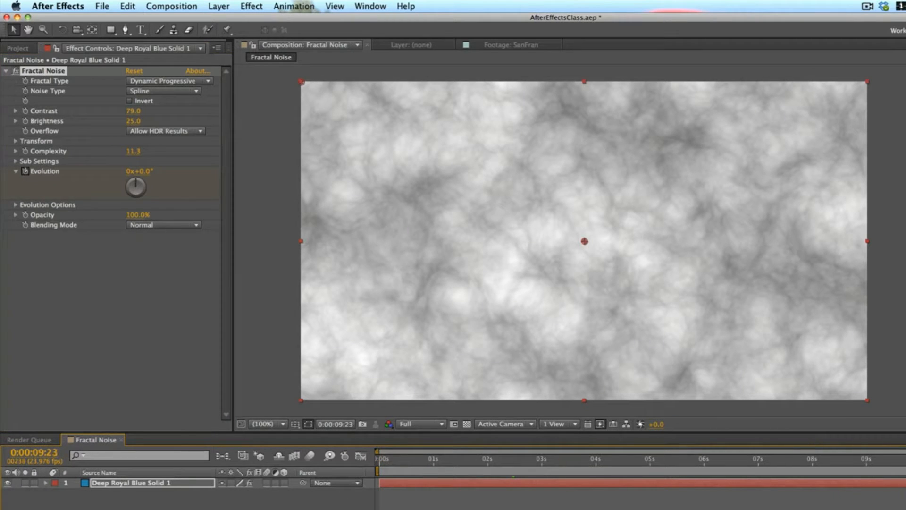
pyautogui.click(130, 171)
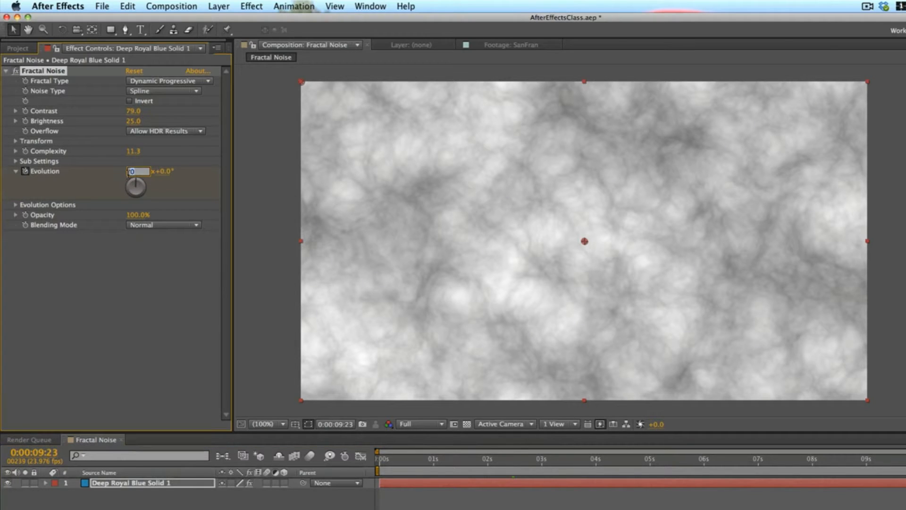
pyautogui.press('Return')
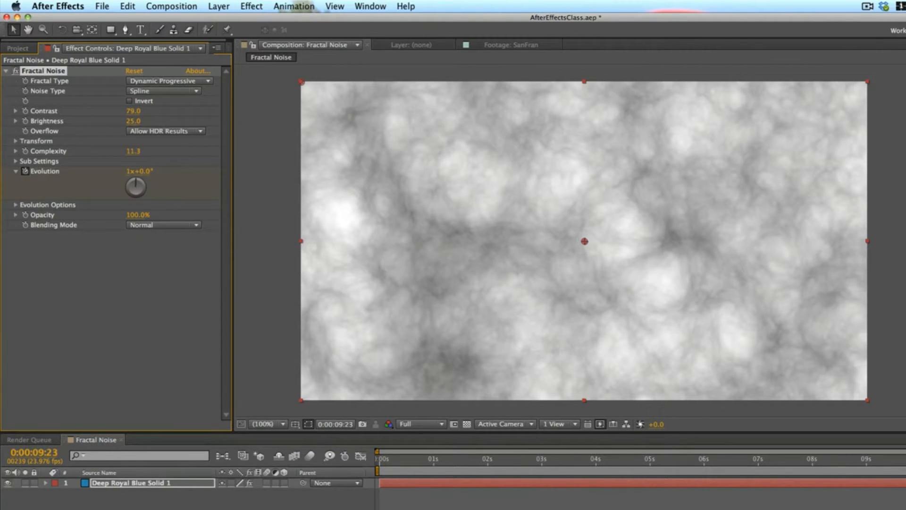
pyautogui.press('space')
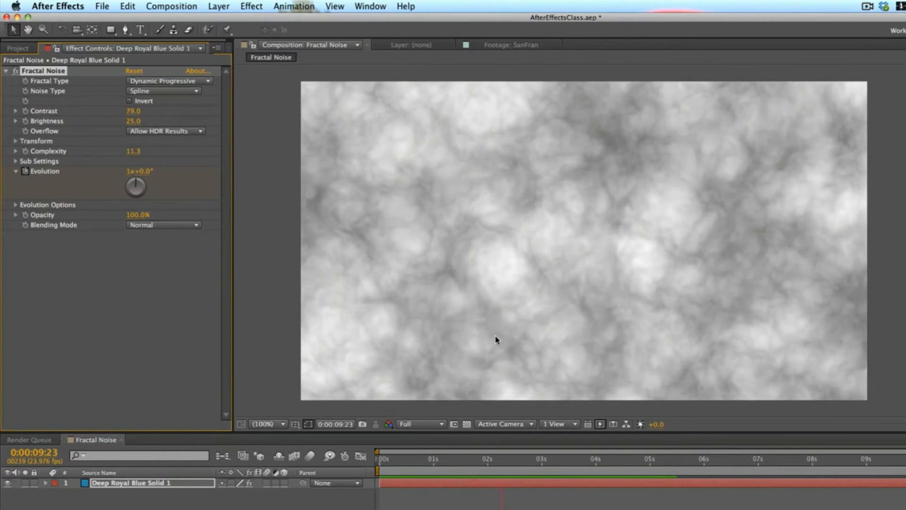
pyautogui.press('space')
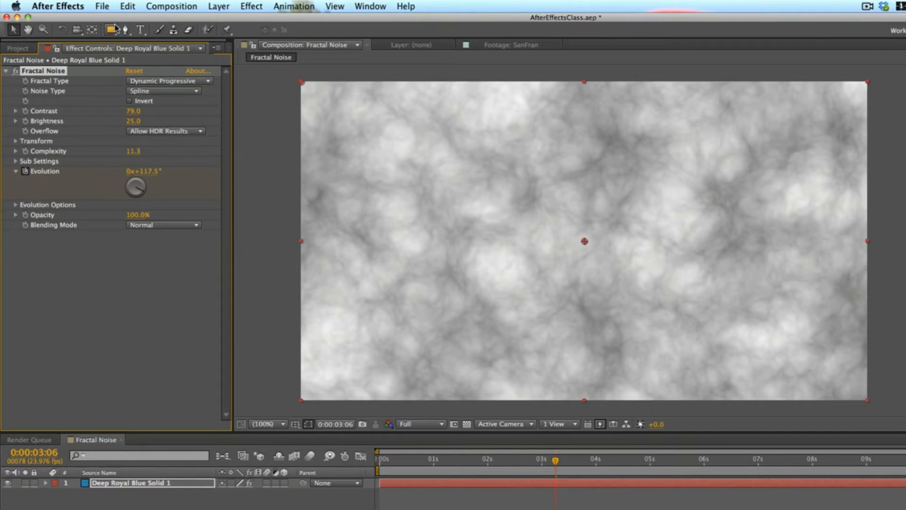
# Step: Draw five overlapping elliptical masks on the fractal noise solid to form a cloud shape with the Ellipse tool
pyautogui.moveTo(110, 29); pyautogui.dragTo(154, 57)
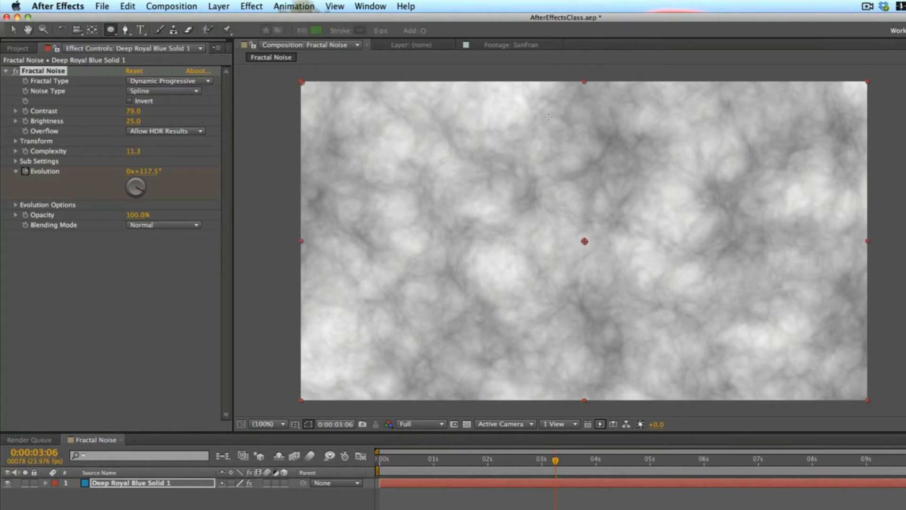
pyautogui.moveTo(374, 159); pyautogui.dragTo(559, 340)
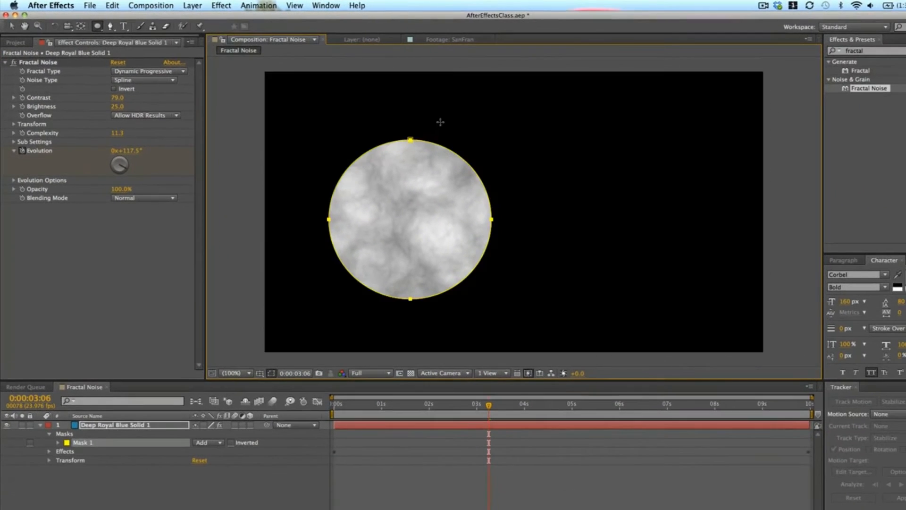
pyautogui.moveTo(417, 151); pyautogui.dragTo(629, 309)
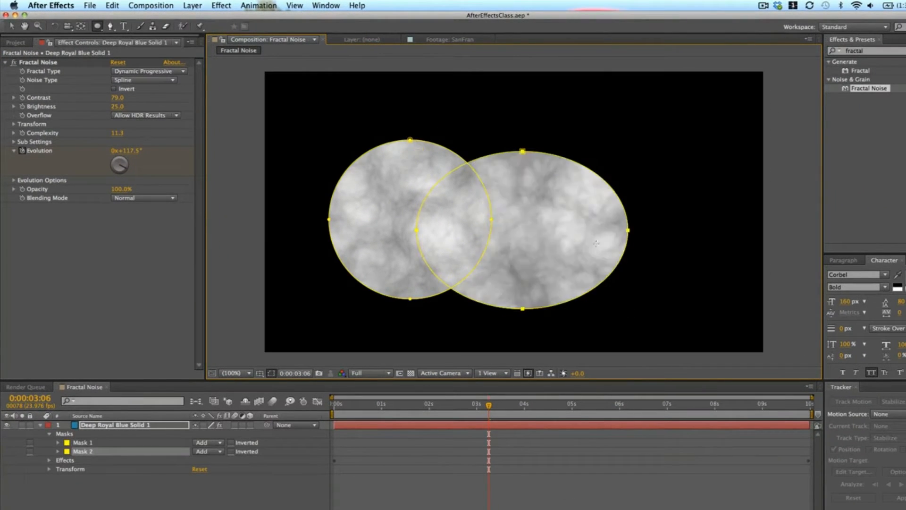
pyautogui.moveTo(504, 116); pyautogui.dragTo(692, 247)
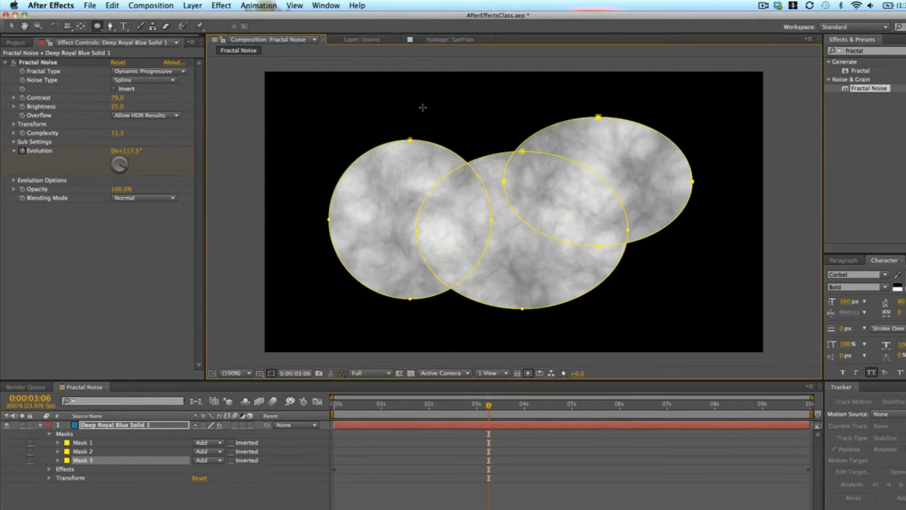
pyautogui.moveTo(418, 120); pyautogui.dragTo(520, 203)
pyautogui.moveTo(587, 216); pyautogui.dragTo(679, 290)
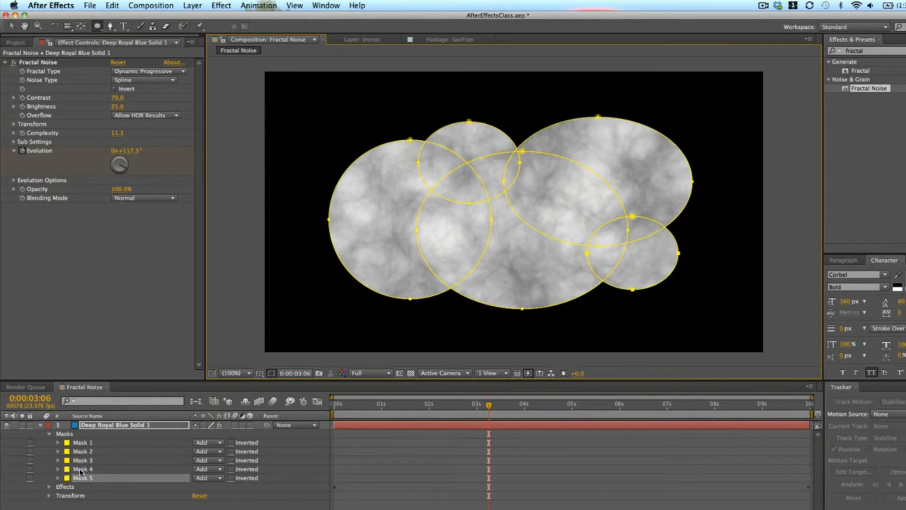
# Step: Feather all five cloud masks together by 109 pixels
pyautogui.keyDown('shift'); pyautogui.click(93, 442); pyautogui.keyUp('shift')
pyautogui.press('f')
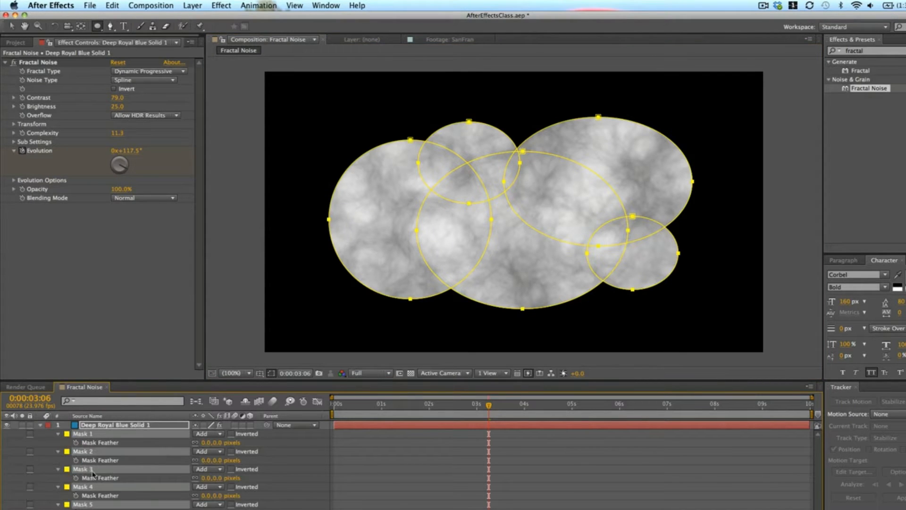
pyautogui.moveTo(219, 444); pyautogui.dragTo(253, 449)
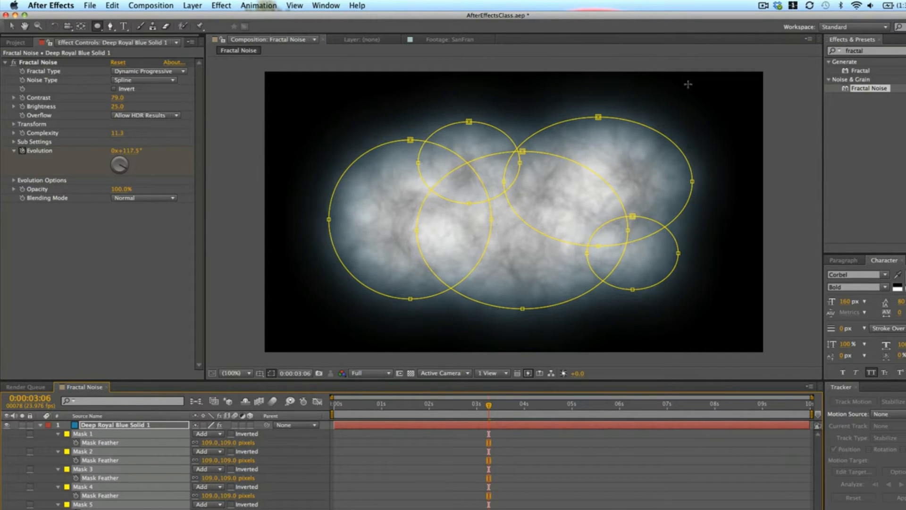
# Step: Change the colour of the masked fractal noise solid to white (FFFFFF) in its solid settings
pyautogui.press('v')
pyautogui.click(355, 425)
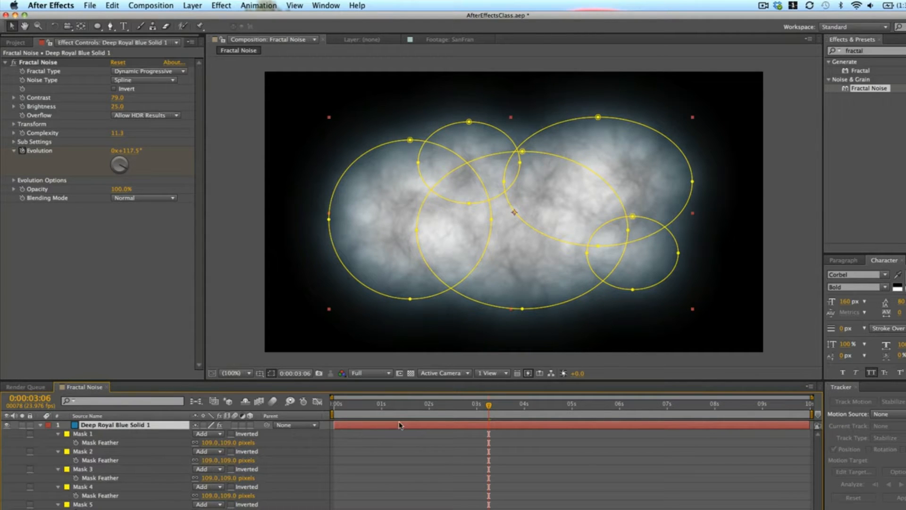
pyautogui.click(189, 5)
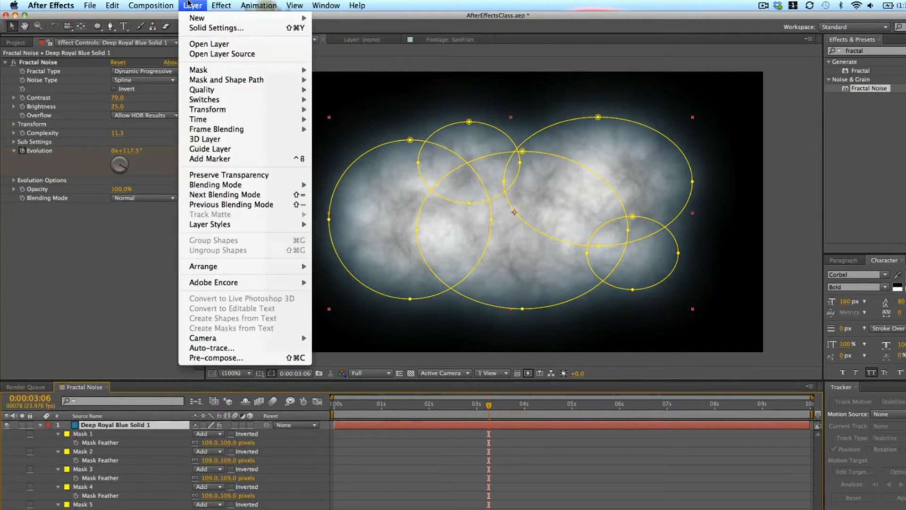
pyautogui.click(211, 28)
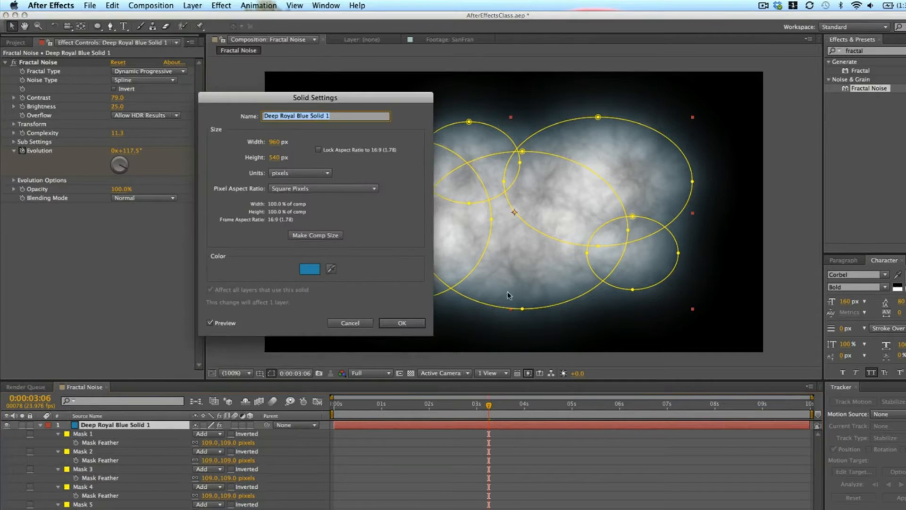
pyautogui.click(310, 269)
pyautogui.moveTo(123, 128); pyautogui.dragTo(67, 90)
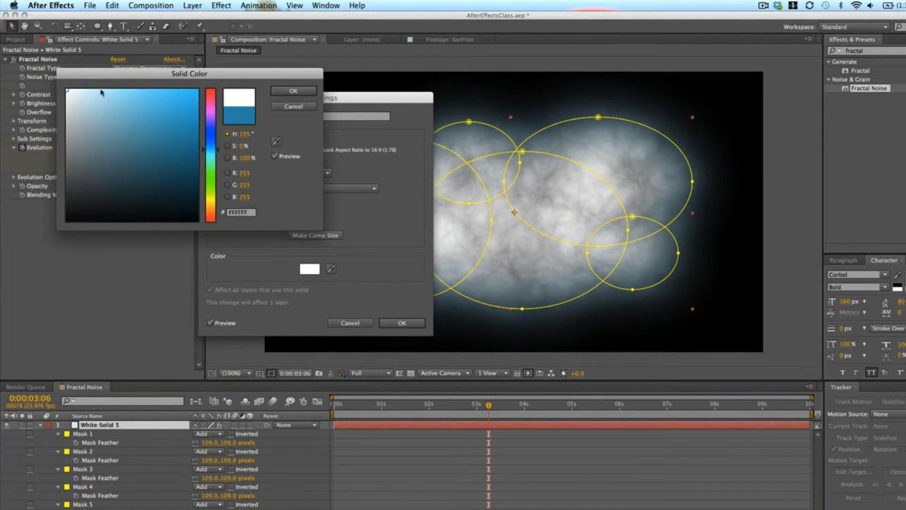
pyautogui.click(293, 92)
pyautogui.click(408, 324)
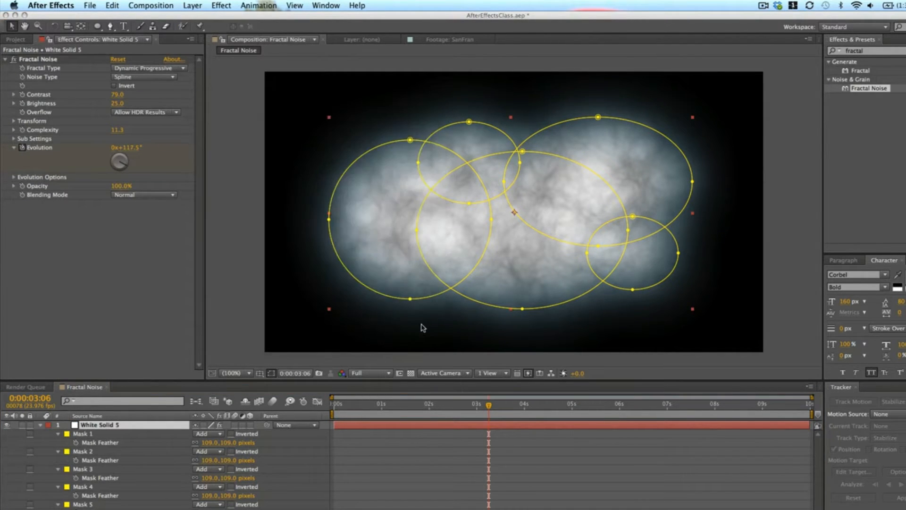
# Step: Collapse the cloud layer's properties, deselect everything, and preview the cloud animation
pyautogui.click(40, 425)
pyautogui.press('super+shift+a')
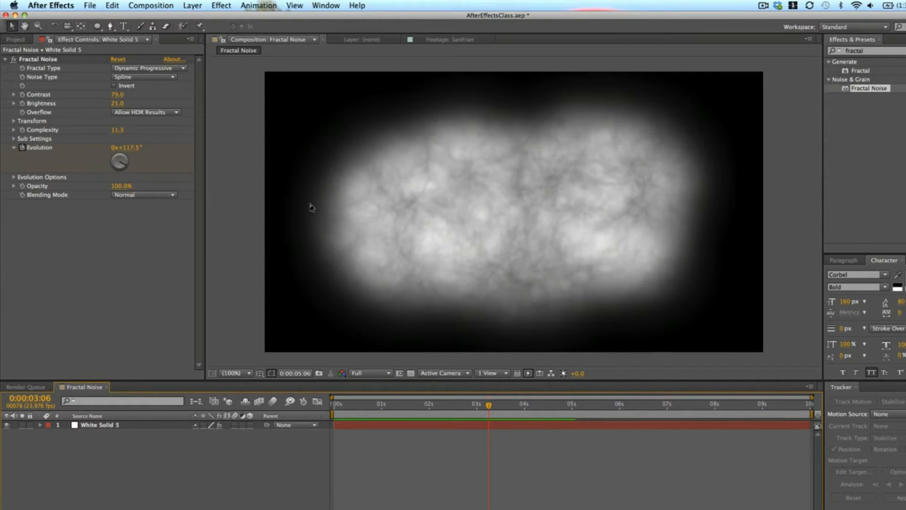
pyautogui.press('space')
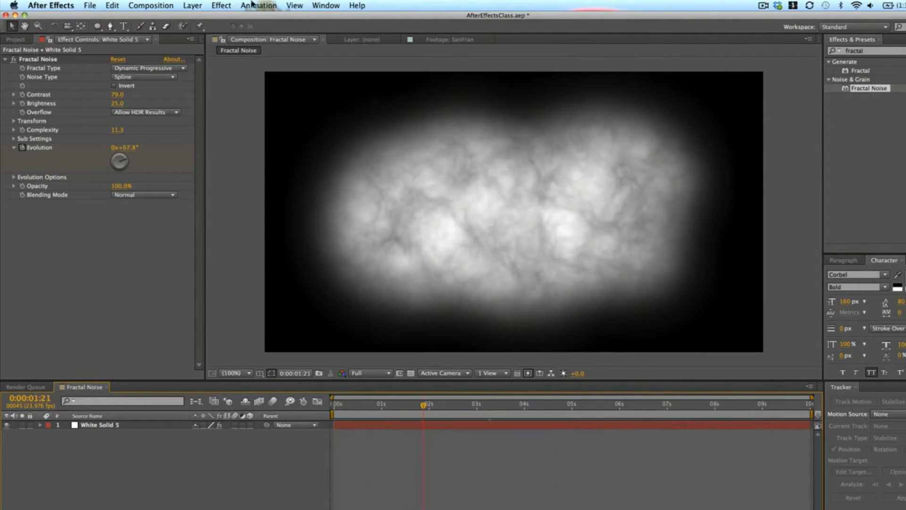
# Step: Create a new light blue 960 × 540 px solid layer for the sky
pyautogui.click(151, 5)
pyautogui.moveTo(193, 5)
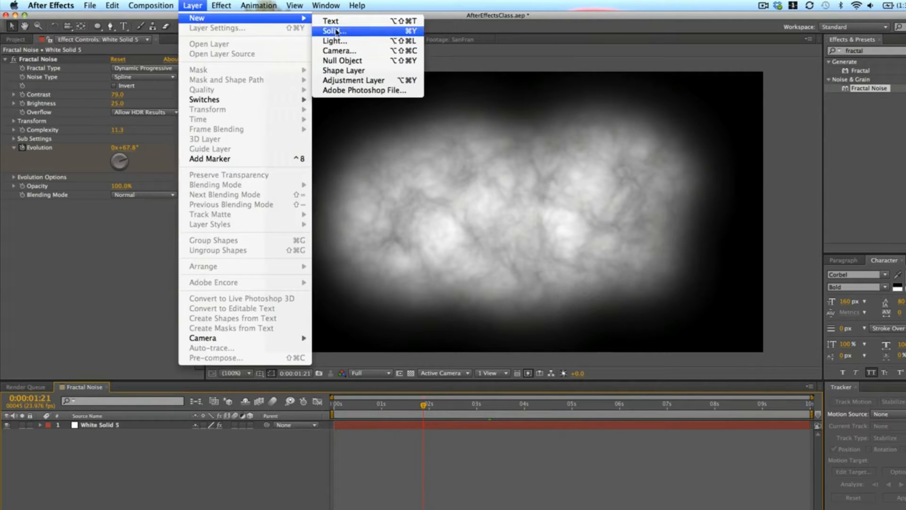
pyautogui.click(326, 30)
pyautogui.click(465, 271)
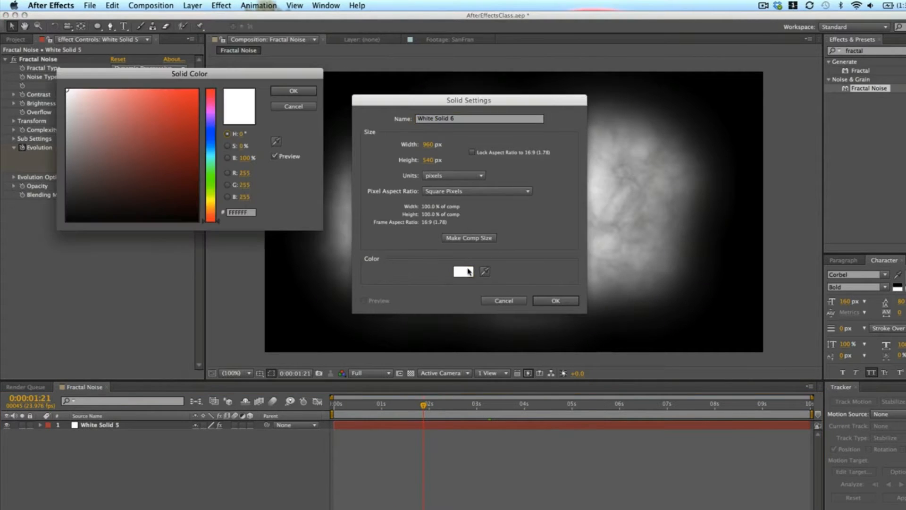
pyautogui.moveTo(209, 155); pyautogui.dragTo(214, 146)
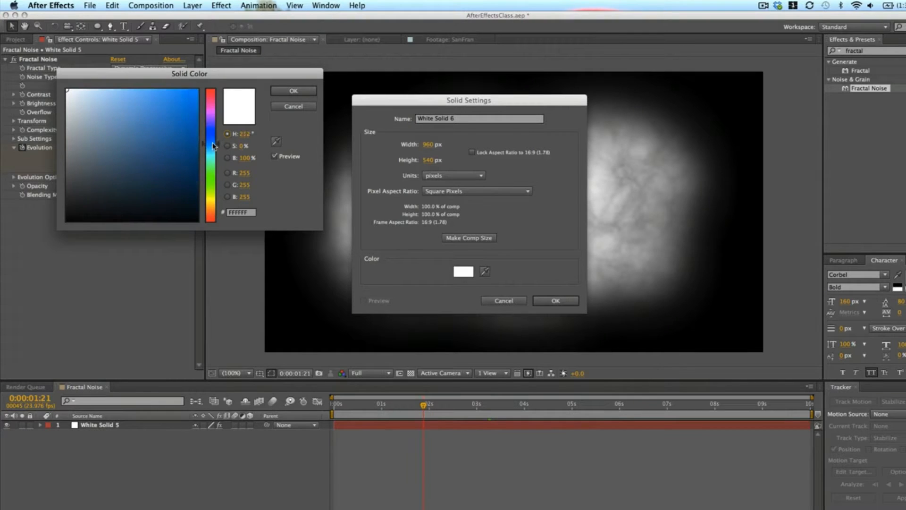
pyautogui.moveTo(141, 105); pyautogui.dragTo(108, 81)
pyautogui.click(286, 90)
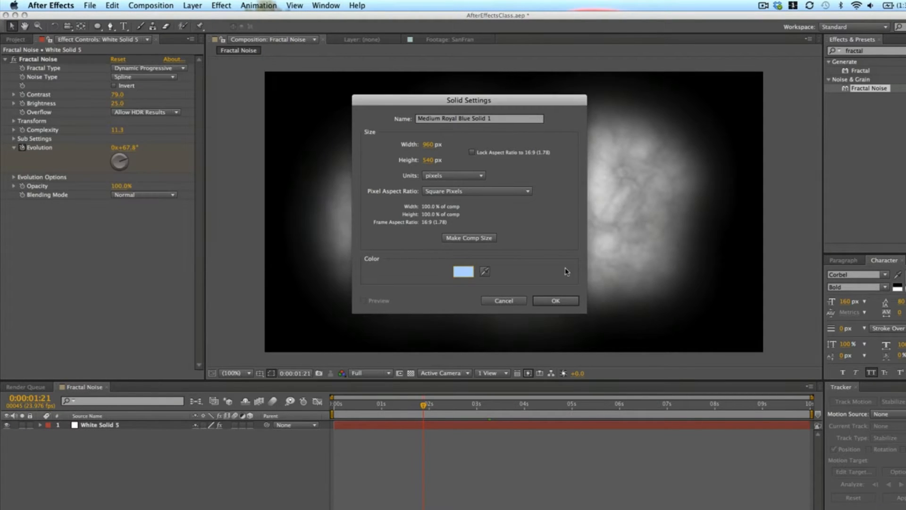
pyautogui.click(567, 301)
# Step: Move the light blue solid beneath the white cloud layer and select the cloud layer
pyautogui.moveTo(125, 422); pyautogui.dragTo(113, 445)
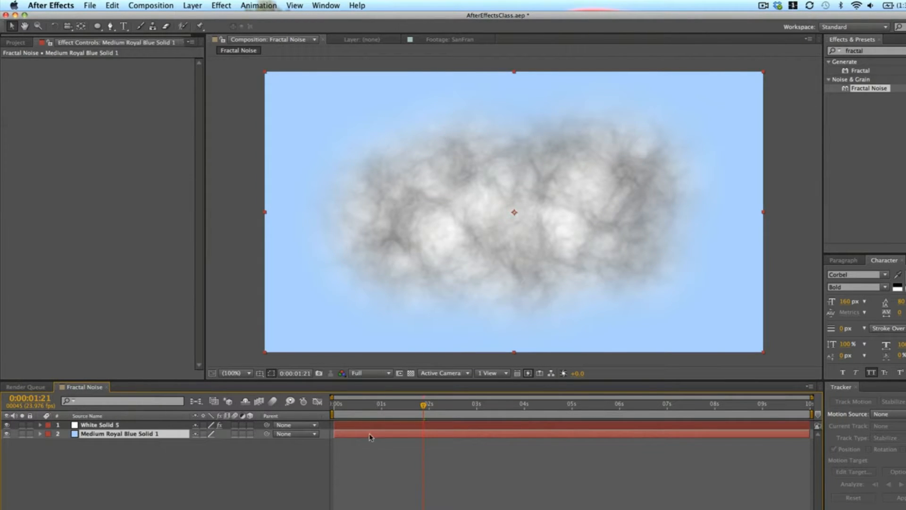
pyautogui.click(386, 427)
pyautogui.click(441, 486)
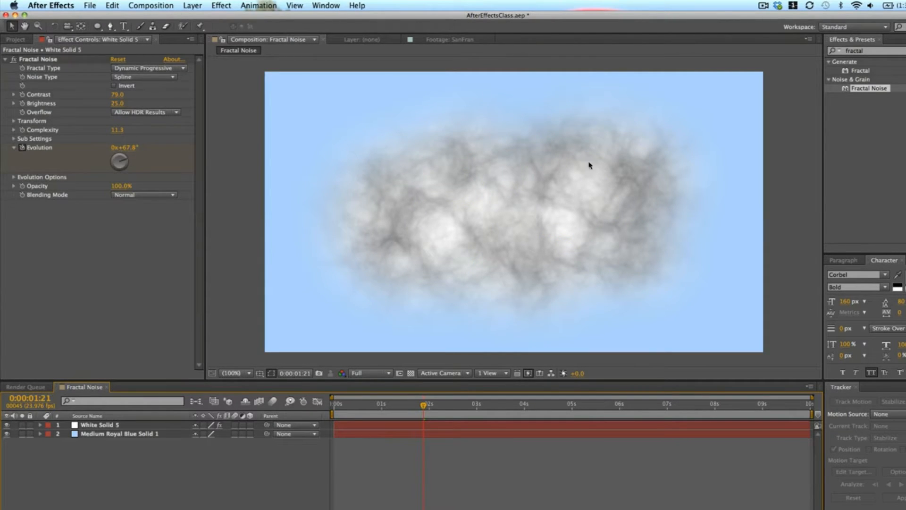
pyautogui.click(137, 428)
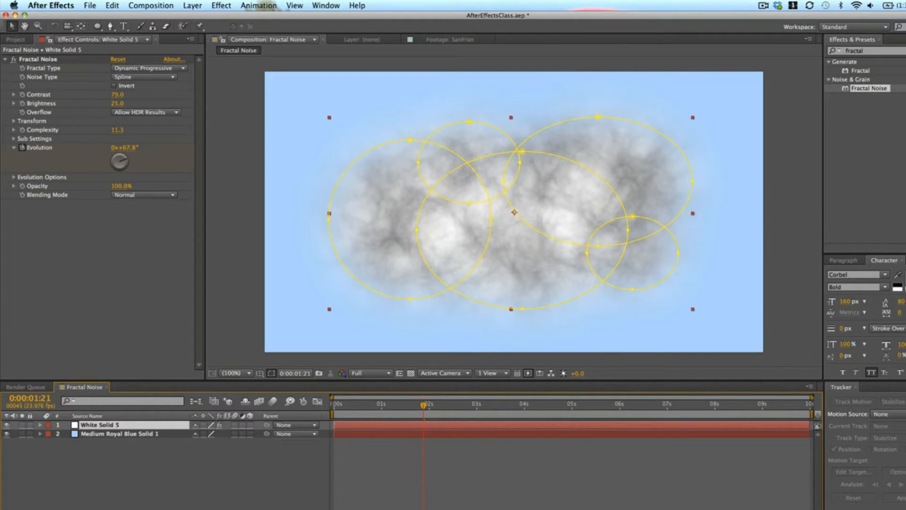
# Step: Show the layers' blending mode settings and try Multiply and Lighten on the white cloud layer
pyautogui.press('F4')
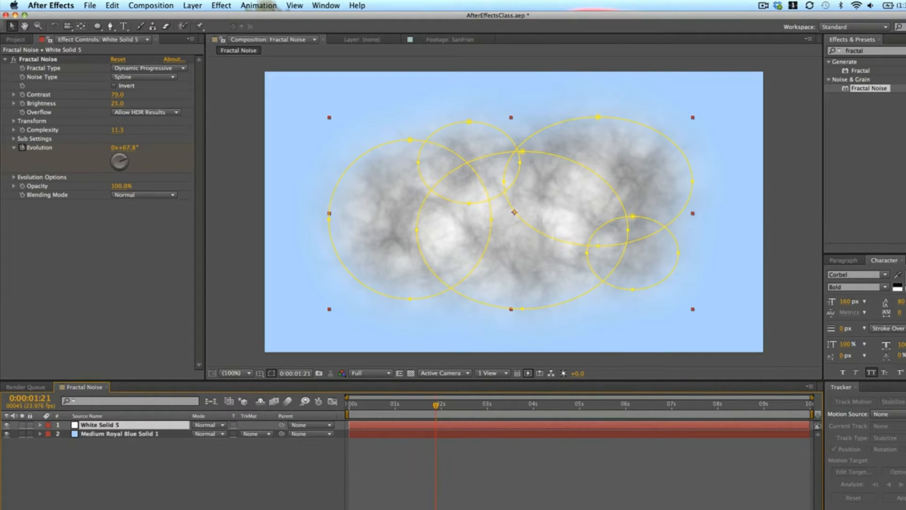
pyautogui.click(214, 426)
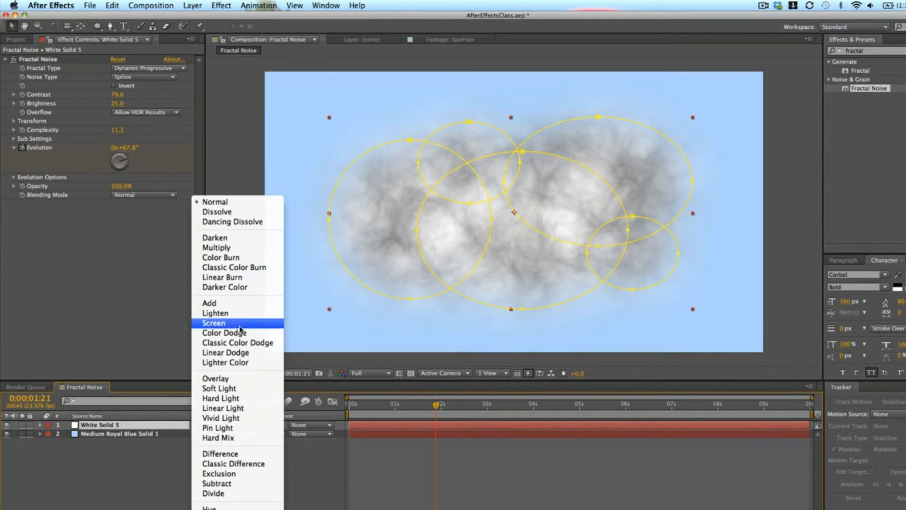
pyautogui.click(231, 248)
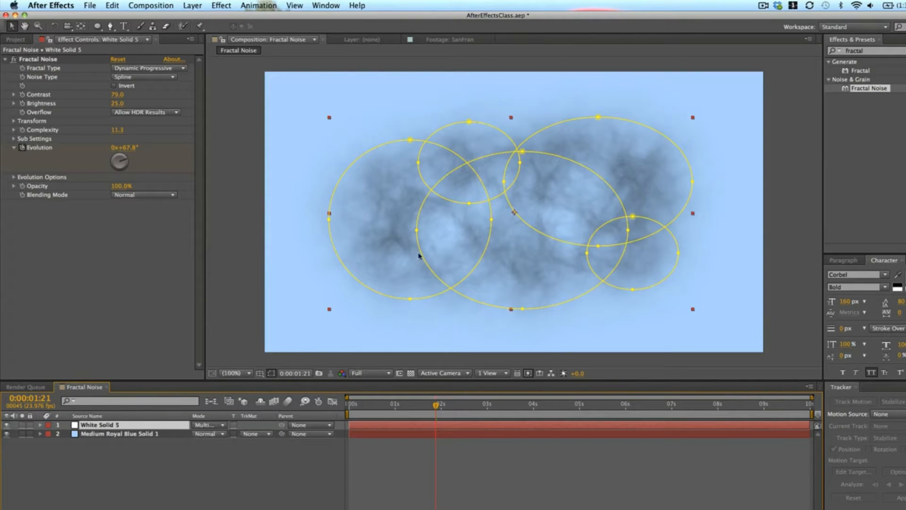
pyautogui.click(209, 426)
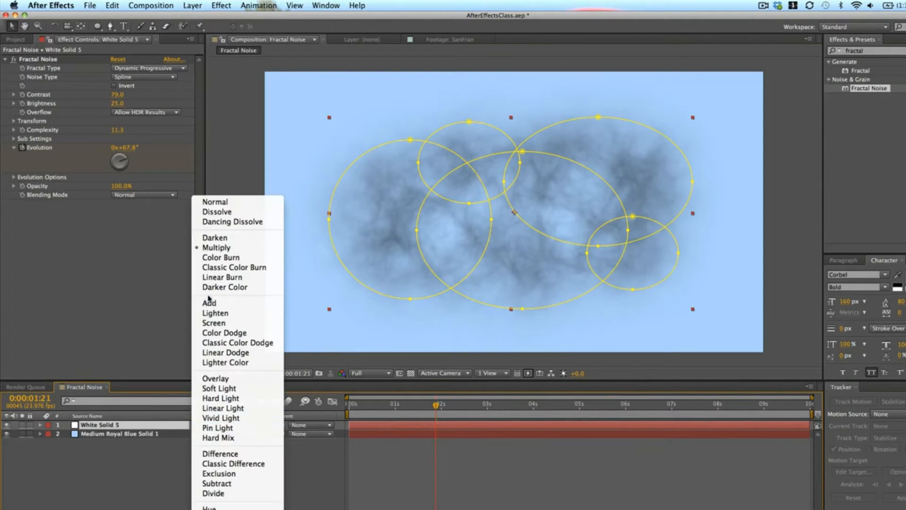
pyautogui.click(215, 314)
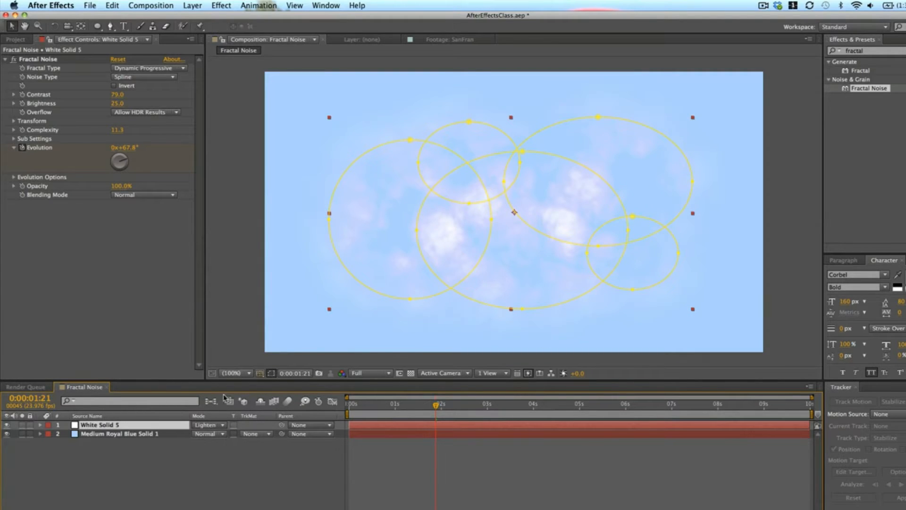
# Step: Set the white cloud layer's blending mode to Screen and nudge the cloud slightly right and down
pyautogui.click(222, 426)
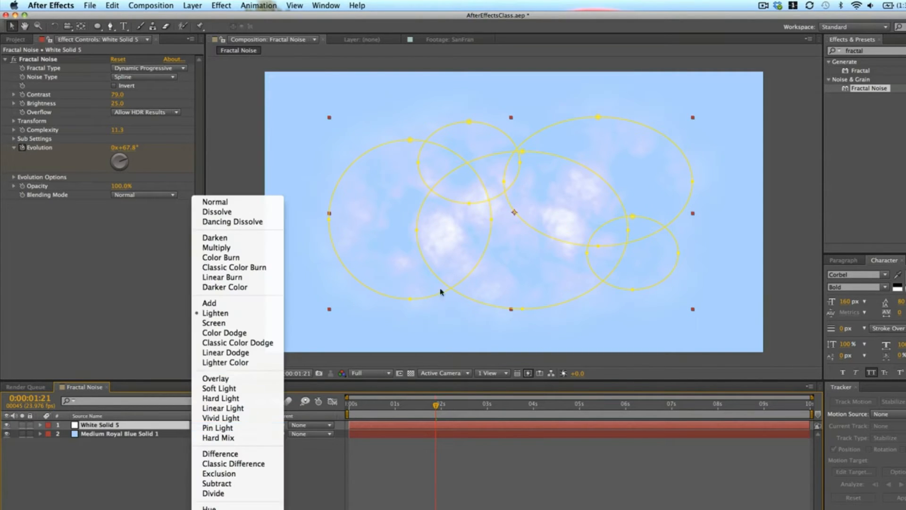
pyautogui.click(237, 329)
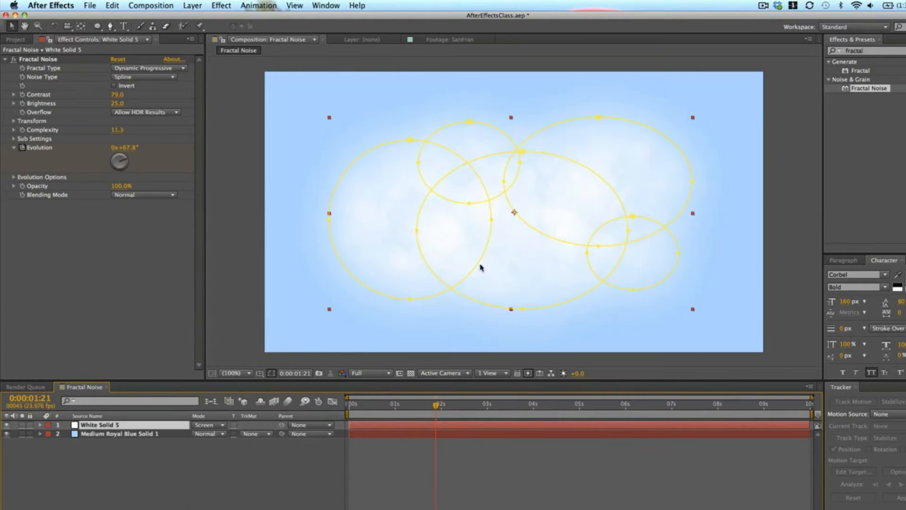
pyautogui.moveTo(500, 269)
pyautogui.mouseDown()
pyautogui.moveTo(522, 233)
pyautogui.moveTo(511, 272)
pyautogui.mouseUp()
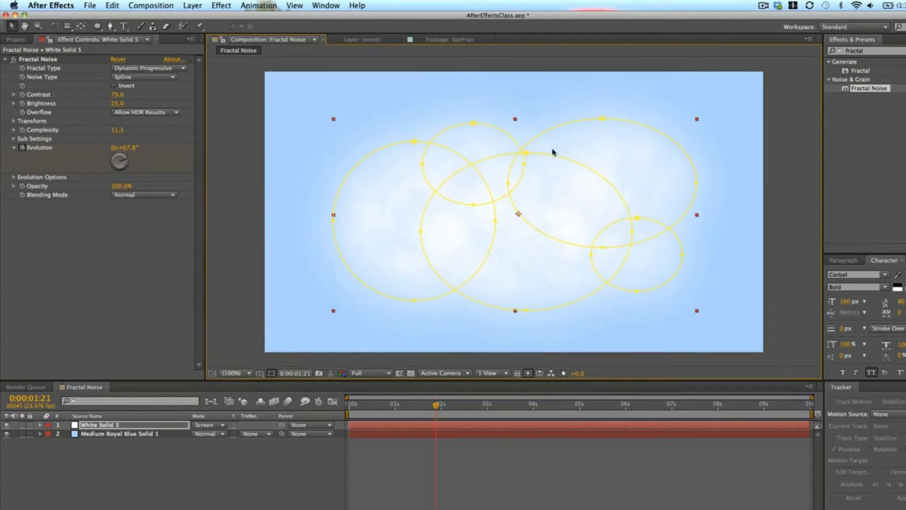
# Step: Cycle the white cloud layer through the available blending modes, stop at Overlay, and deselect the layer
pyautogui.click(152, 428)
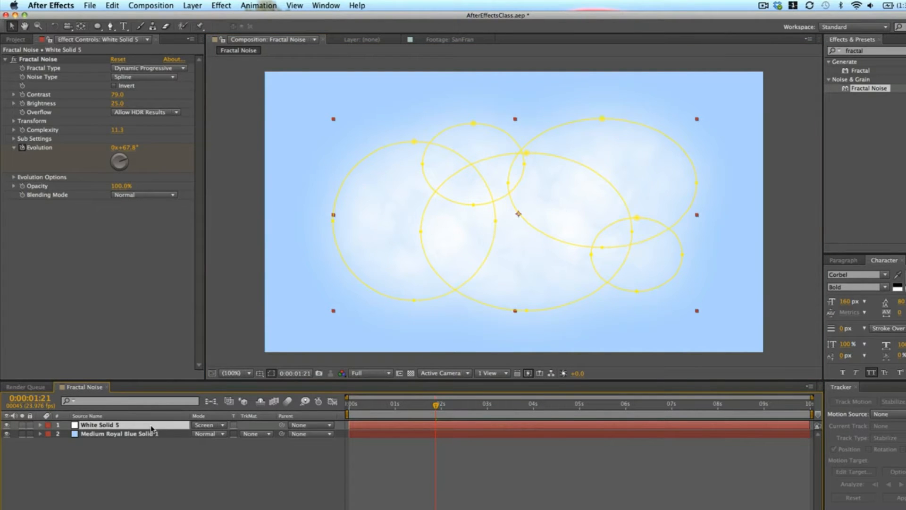
pyautogui.hotkey('shift', '=')
pyautogui.hotkey('shift', '=')
pyautogui.hotkey('shift', '=')
pyautogui.hotkey('shift', '=')
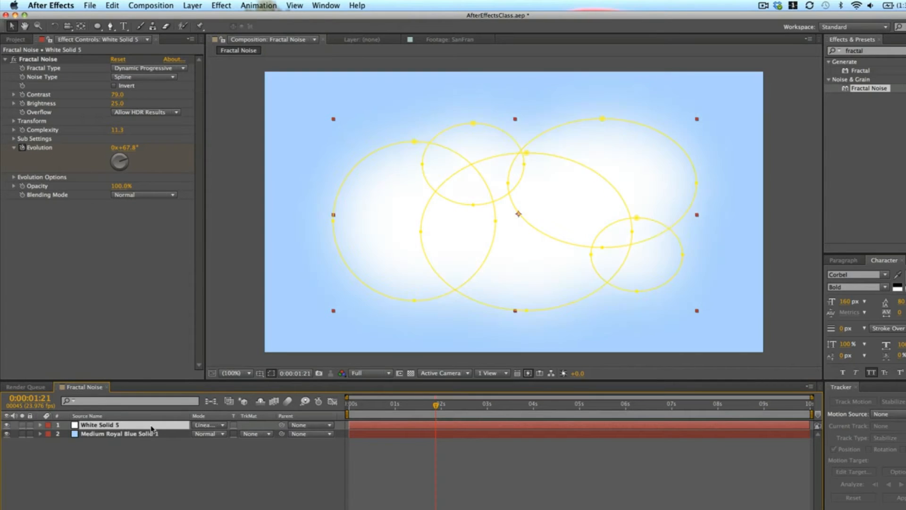
pyautogui.hotkey('shift', '=')
pyautogui.hotkey('shift', '-')
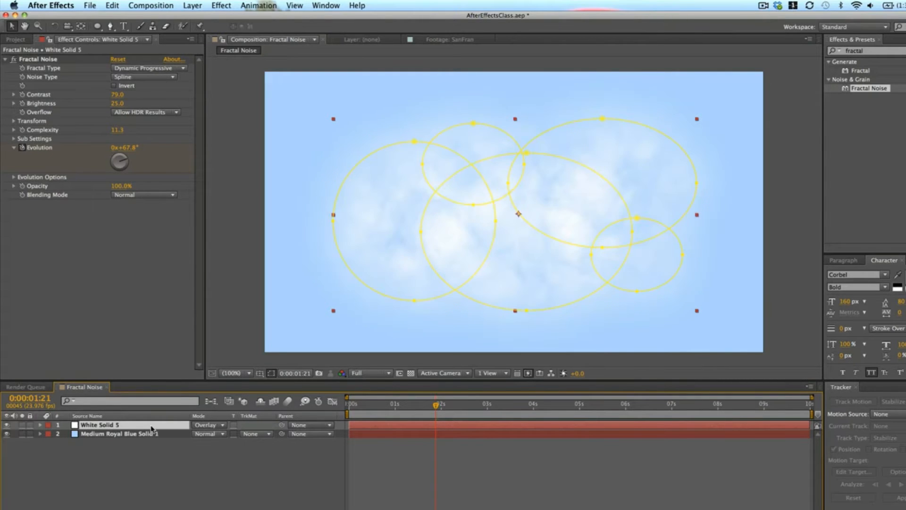
pyautogui.hotkey('shift', '=')
pyautogui.hotkey('shift', '=')
pyautogui.hotkey('shift', '-')
pyautogui.hotkey('shift', '=')
pyautogui.hotkey('shift', '-')
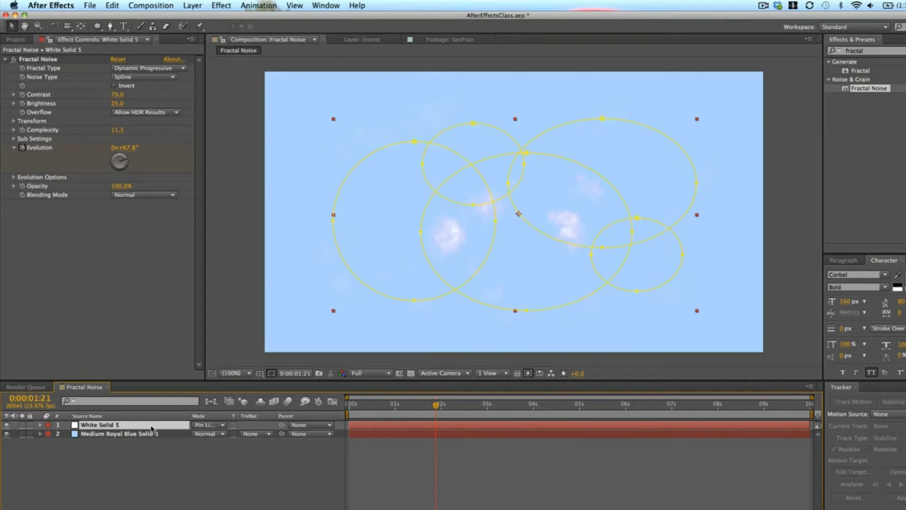
pyautogui.hotkey('shift', '=')
pyautogui.hotkey('shift', '=')
pyautogui.hotkey('shift', '=')
pyautogui.hotkey('shift', '=')
pyautogui.hotkey('shift', '=')
pyautogui.hotkey('shift', '=')
pyautogui.hotkey('shift', '-')
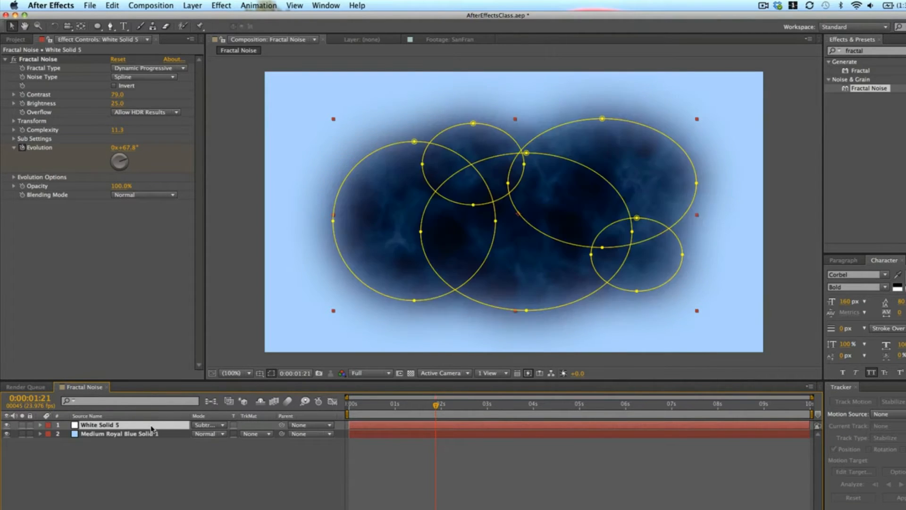
pyautogui.hotkey('shift', '=')
pyautogui.hotkey('shift', '=')
pyautogui.hotkey('shift', '=')
pyautogui.hotkey('shift', '=')
pyautogui.hotkey('shift', '=')
pyautogui.hotkey('shift', '-')
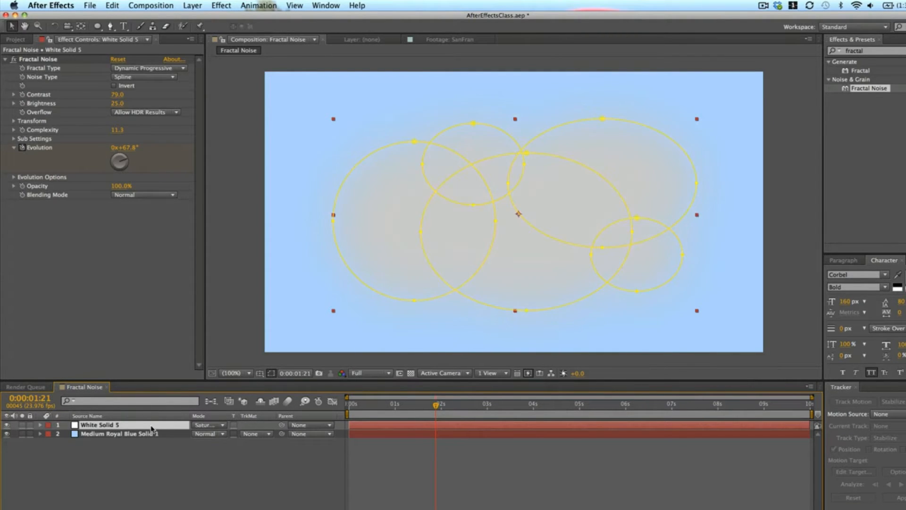
pyautogui.hotkey('shift', '=')
pyautogui.hotkey('shift', '=')
pyautogui.hotkey('shift', '=')
pyautogui.hotkey('shift', '=')
pyautogui.hotkey('shift', '=')
pyautogui.hotkey('shift', '=')
pyautogui.hotkey('shift', '=')
pyautogui.hotkey('shift', '=')
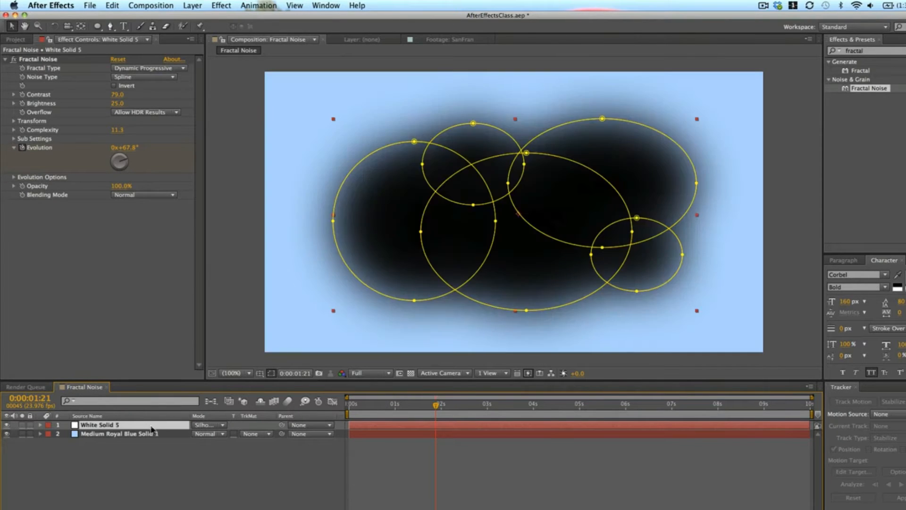
pyautogui.hotkey('shift', '=')
pyautogui.hotkey('shift', '=')
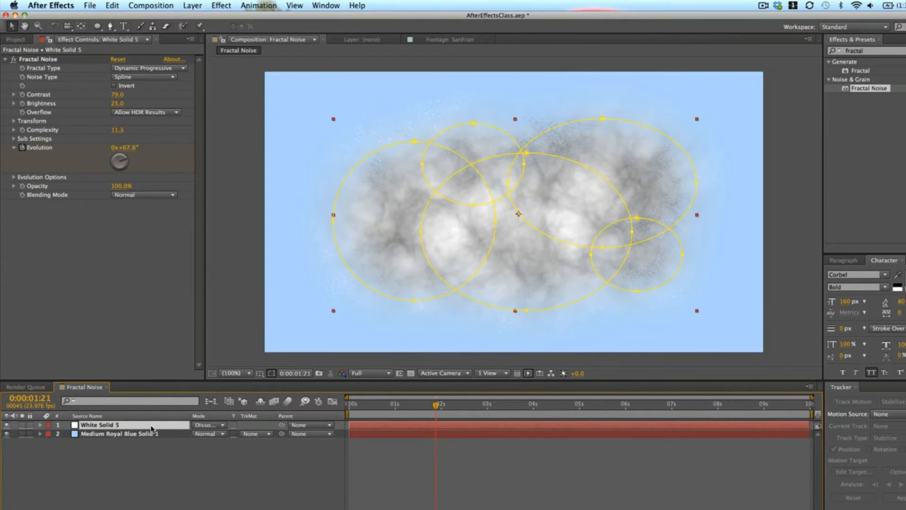
pyautogui.hotkey('shift', '=')
pyautogui.hotkey('shift', '=')
pyautogui.hotkey('shift', '=')
pyautogui.hotkey('shift', '=')
pyautogui.hotkey('shift', '=')
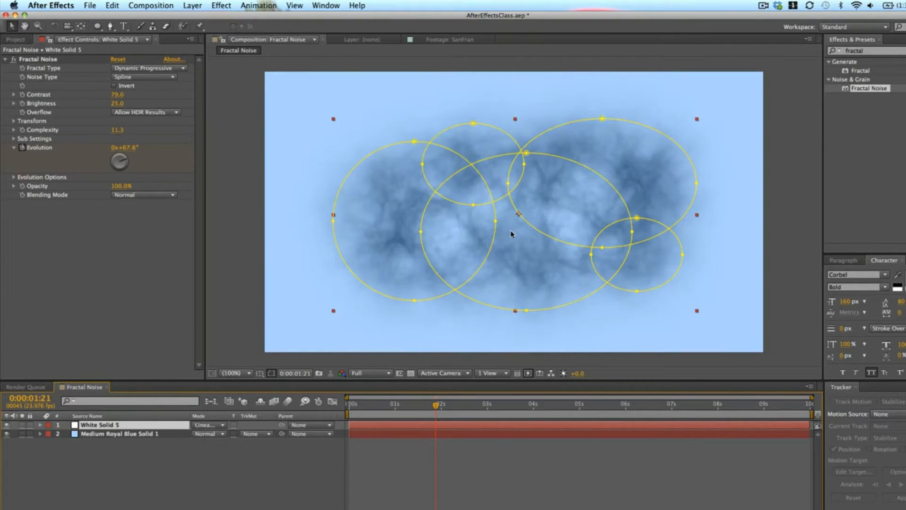
pyautogui.hotkey('shift', '=')
pyautogui.hotkey('shift', '=')
pyautogui.hotkey('shift', '=')
pyautogui.hotkey('shift', '=')
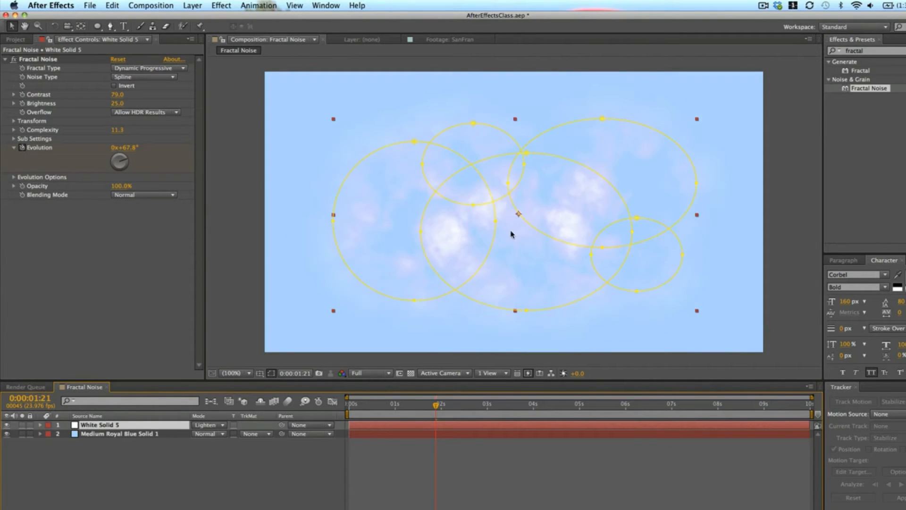
pyautogui.hotkey('shift', '=')
pyautogui.hotkey('shift', '=')
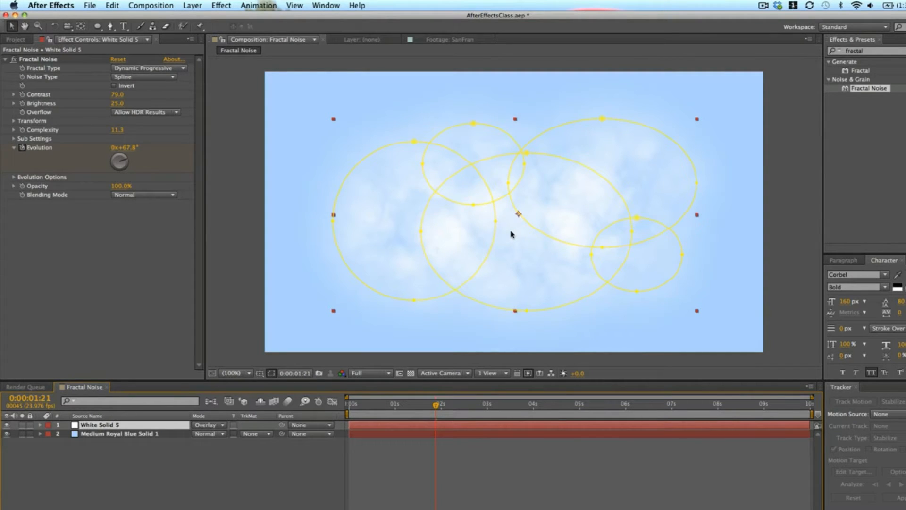
pyautogui.click(518, 457)
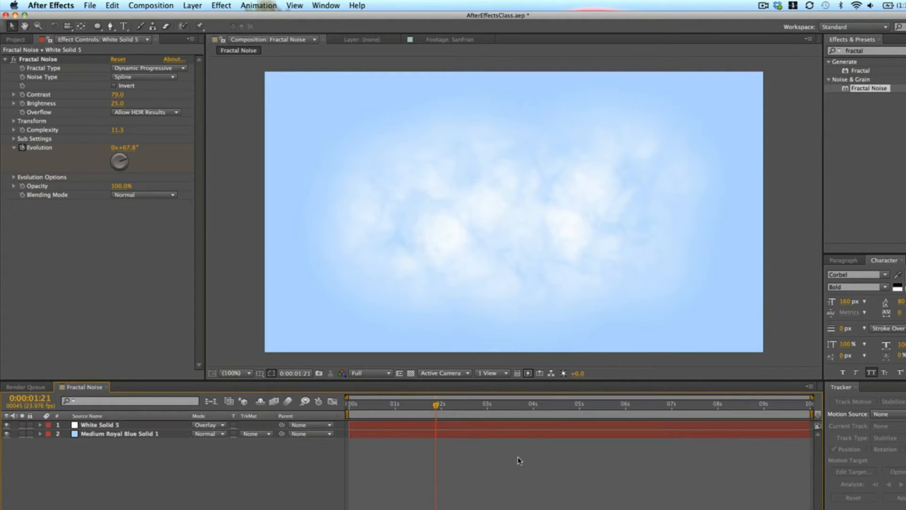
# Step: Change the sky solid's colour to a deeper blue (5088C6) in its solid settings
pyautogui.click(513, 187)
pyautogui.click(396, 433)
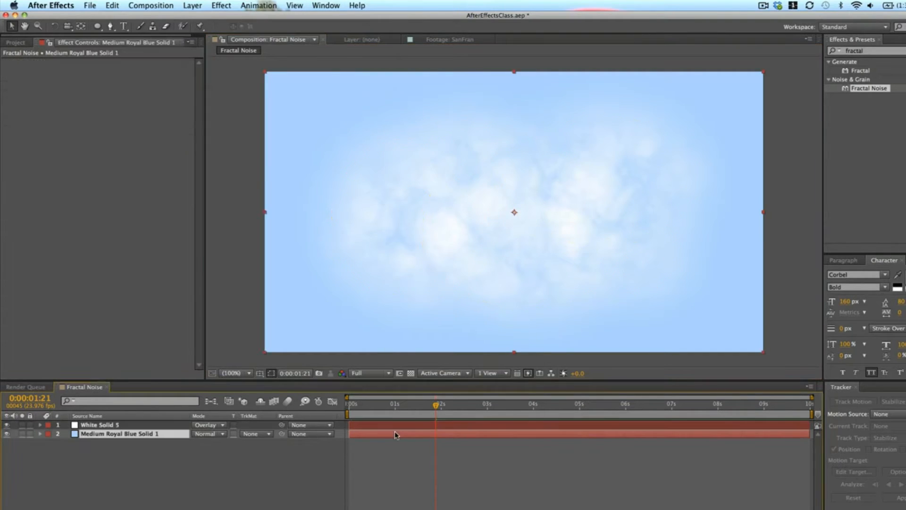
pyautogui.press('super+shift+y')
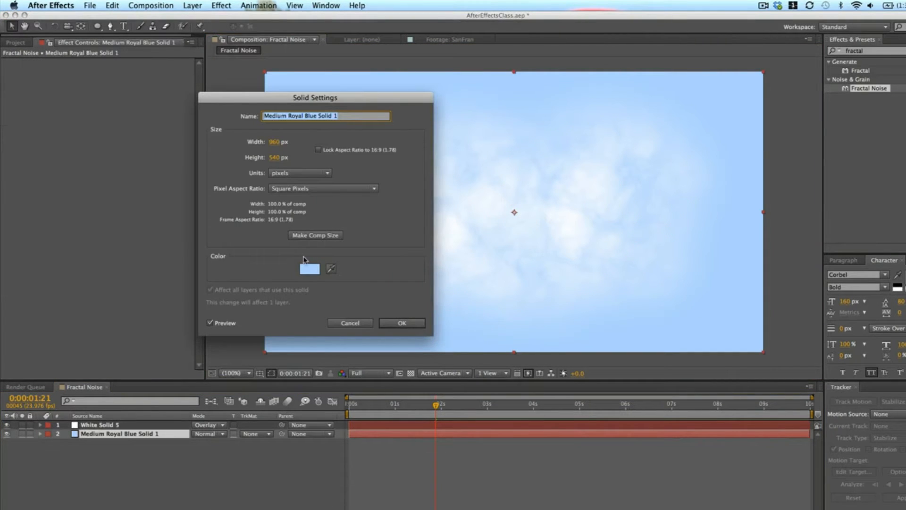
pyautogui.click(309, 268)
pyautogui.moveTo(160, 109)
pyautogui.mouseDown()
pyautogui.moveTo(150, 102)
pyautogui.moveTo(159, 102)
pyautogui.moveTo(150, 118)
pyautogui.mouseUp()
pyautogui.click(293, 90)
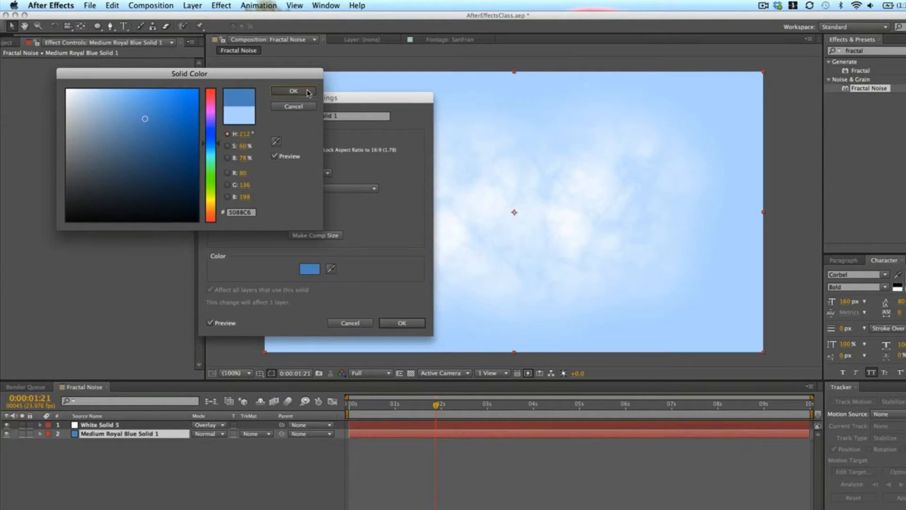
pyautogui.click(410, 323)
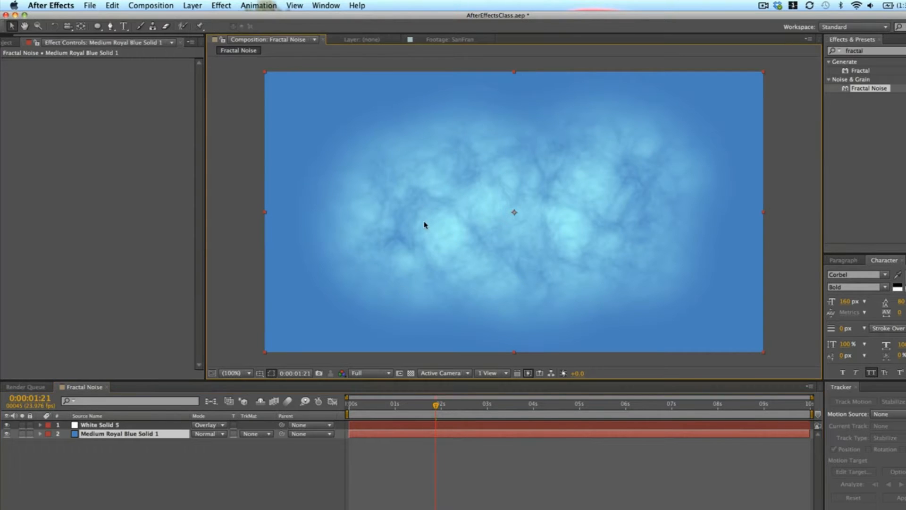
# Step: Step the white cloud layer's blending mode back to Screen, deselect the layer, and preview the animation
pyautogui.click(389, 424)
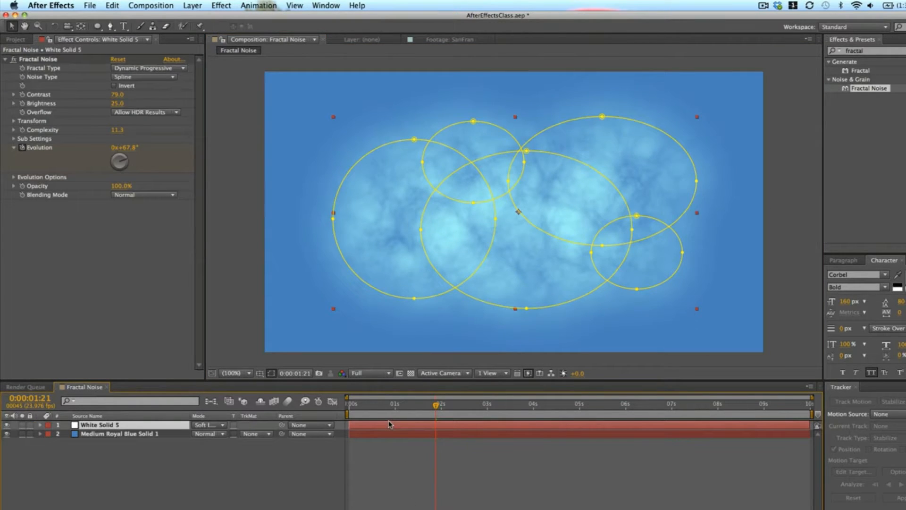
pyautogui.hotkey('shift', '-')
pyautogui.hotkey('shift', '=')
pyautogui.hotkey('shift', '-')
pyautogui.hotkey('shift', '-')
pyautogui.hotkey('shift', '-')
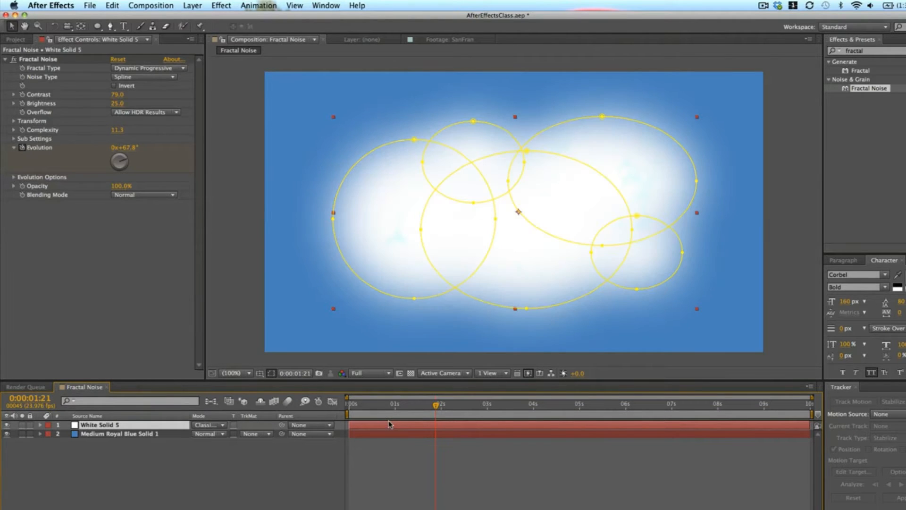
pyautogui.hotkey('shift', '-')
pyautogui.hotkey('shift', '-')
pyautogui.hotkey('shift', '-')
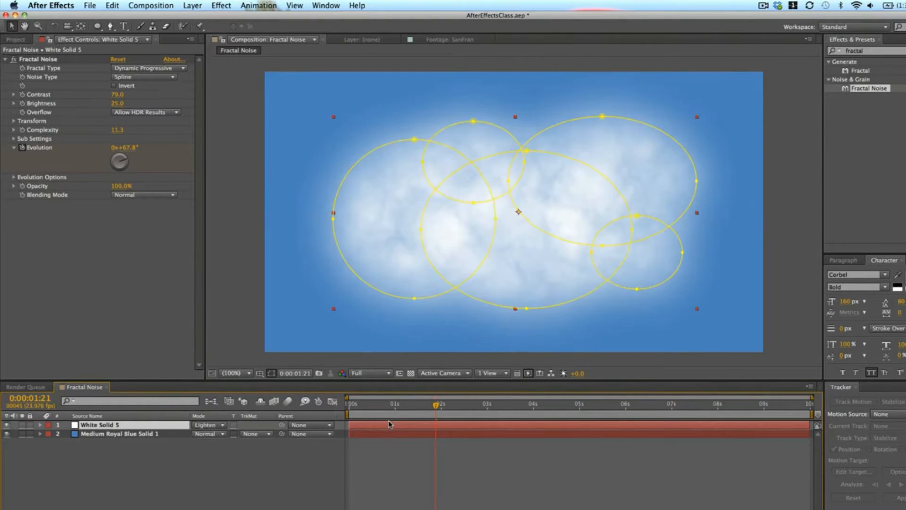
pyautogui.hotkey('shift', '=')
pyautogui.click(462, 491)
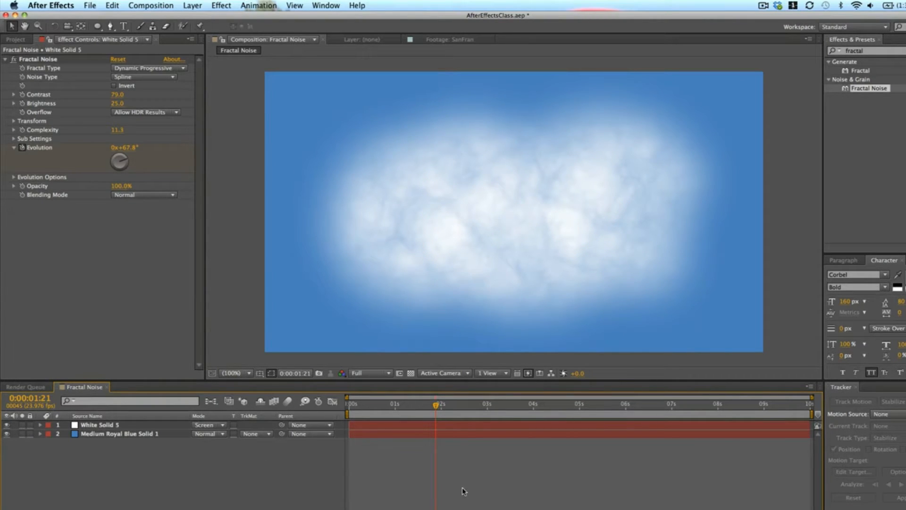
pyautogui.press('space')
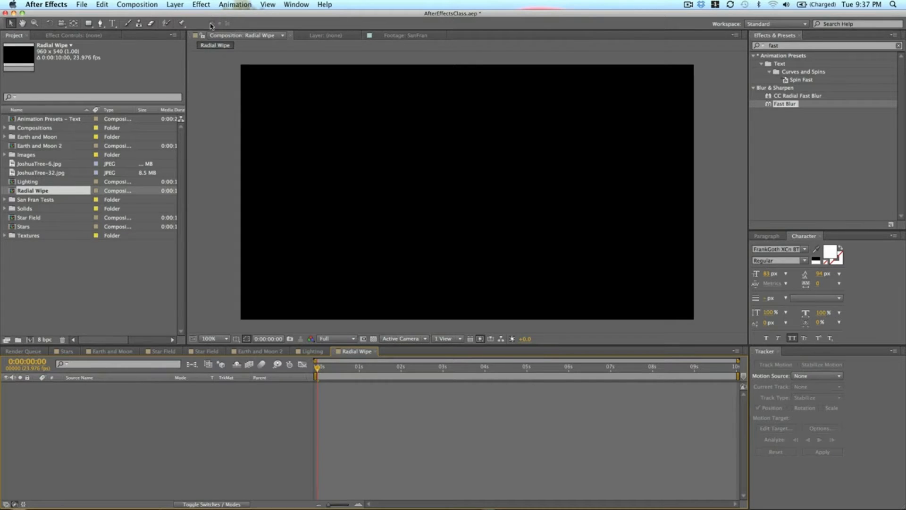
# Step: Create a new blue 960 × 540 px solid layer in the Radial Wipe composition
pyautogui.click(175, 4)
pyautogui.moveTo(182, 17)
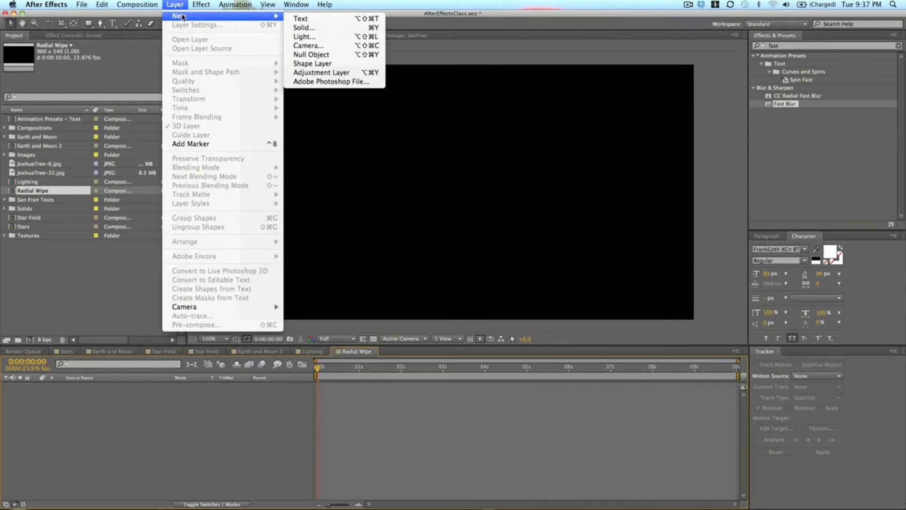
pyautogui.click(304, 28)
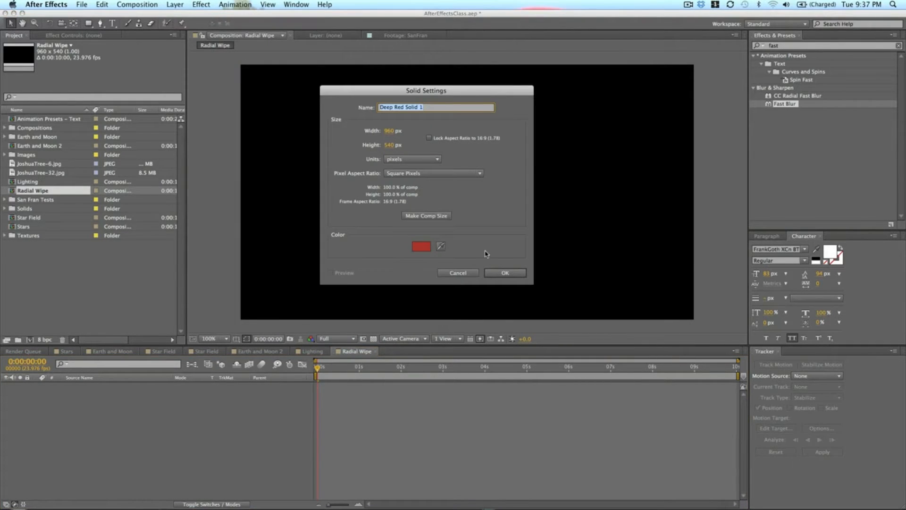
pyautogui.click(421, 246)
pyautogui.click(167, 106)
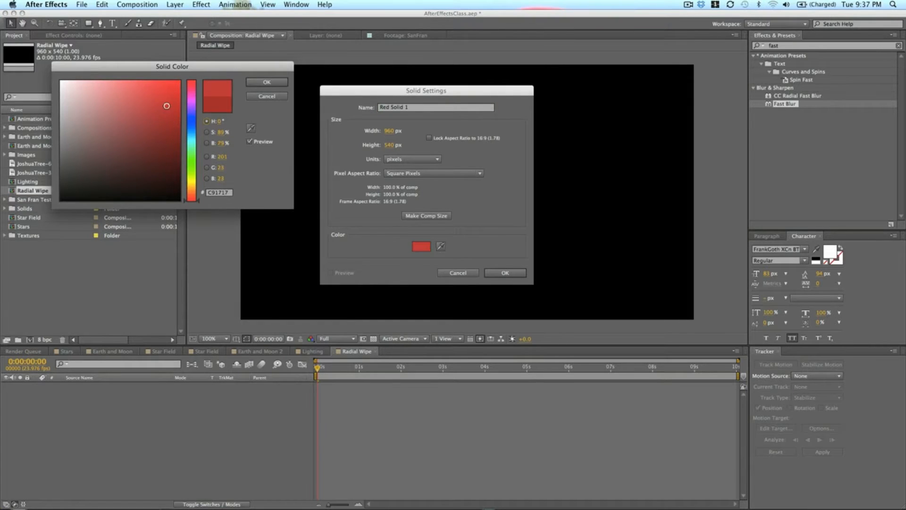
pyautogui.click(187, 132)
pyautogui.click(267, 82)
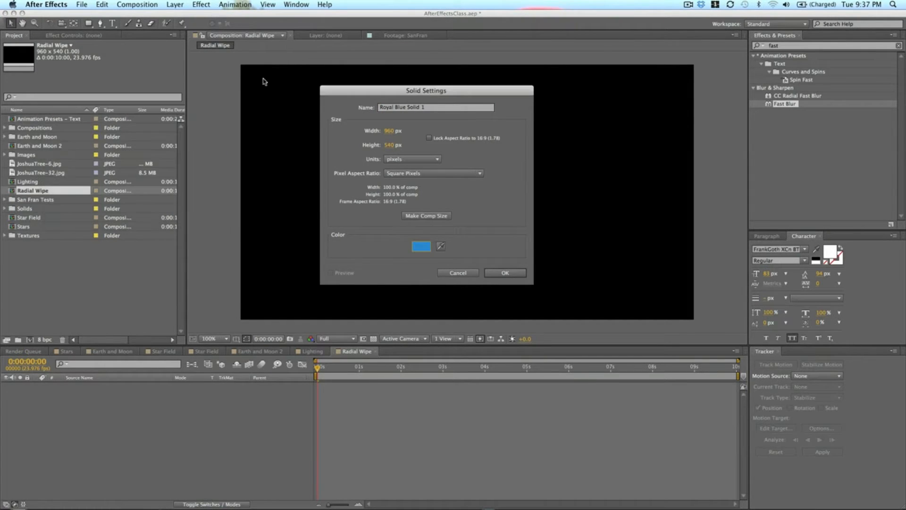
pyautogui.click(498, 273)
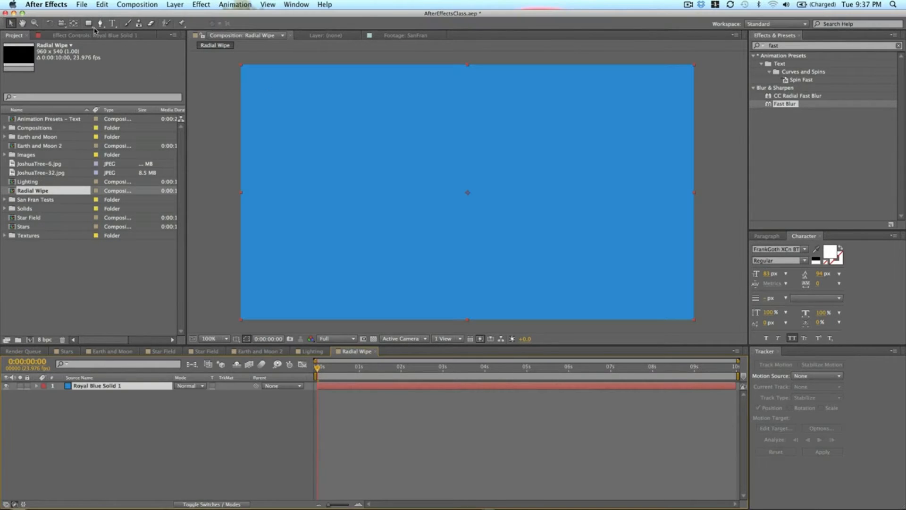
# Step: Draw a circular ellipse mask on the blue solid, centred in the composition and nearly filling its height, and deselect the layer
pyautogui.moveTo(88, 23); pyautogui.dragTo(118, 45)
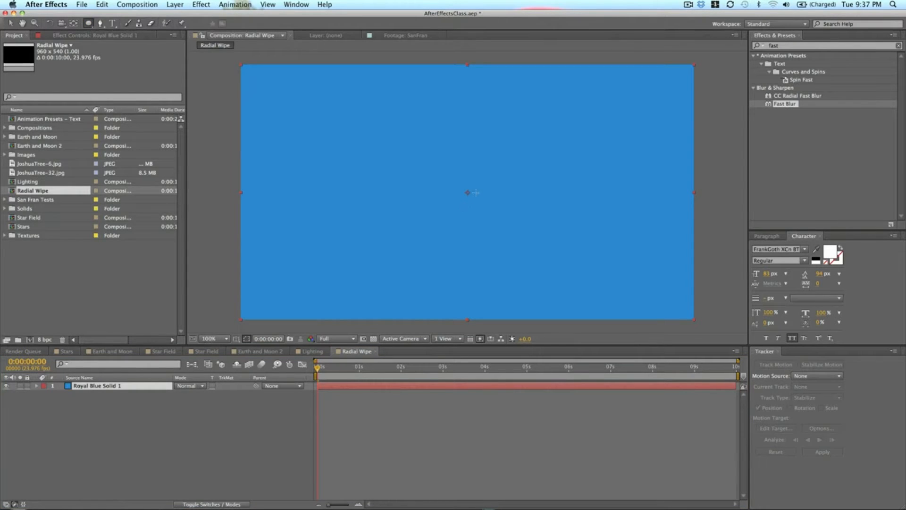
pyautogui.moveTo(467, 192); pyautogui.dragTo(507, 231)
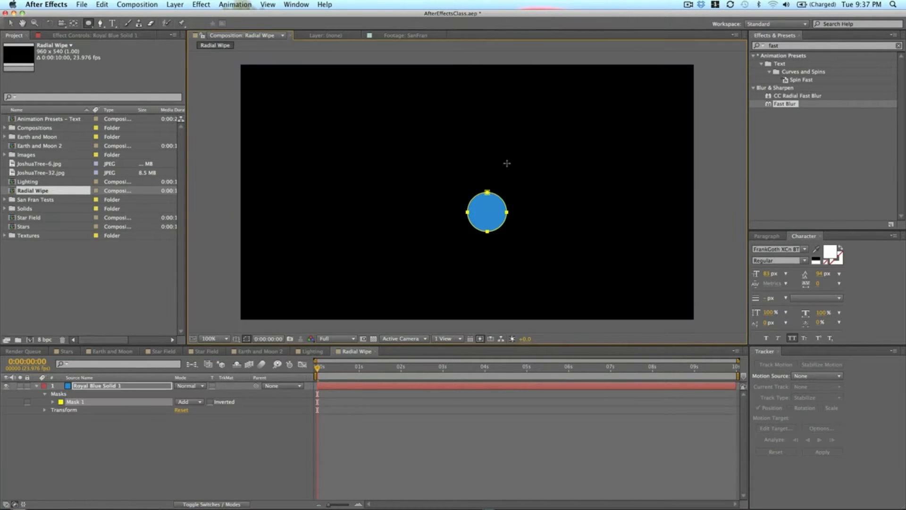
pyautogui.moveTo(507, 164); pyautogui.dragTo(577, 134)
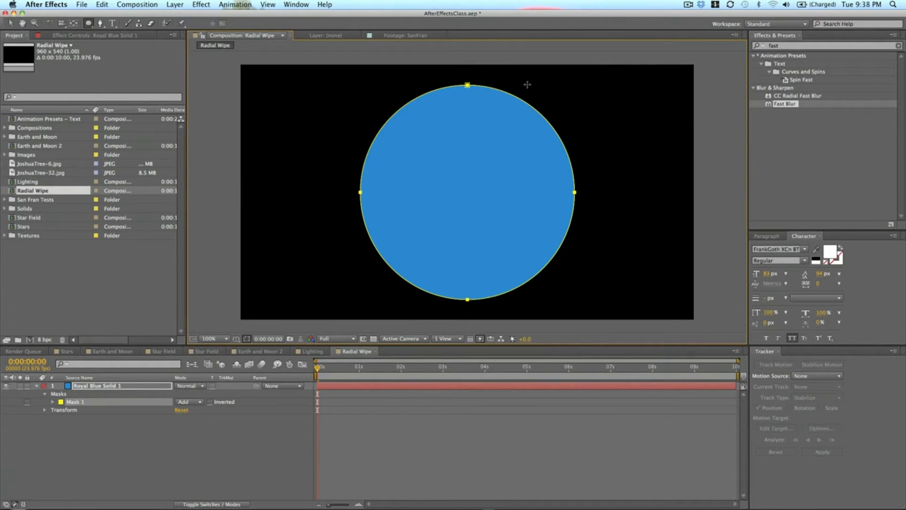
pyautogui.click(417, 443)
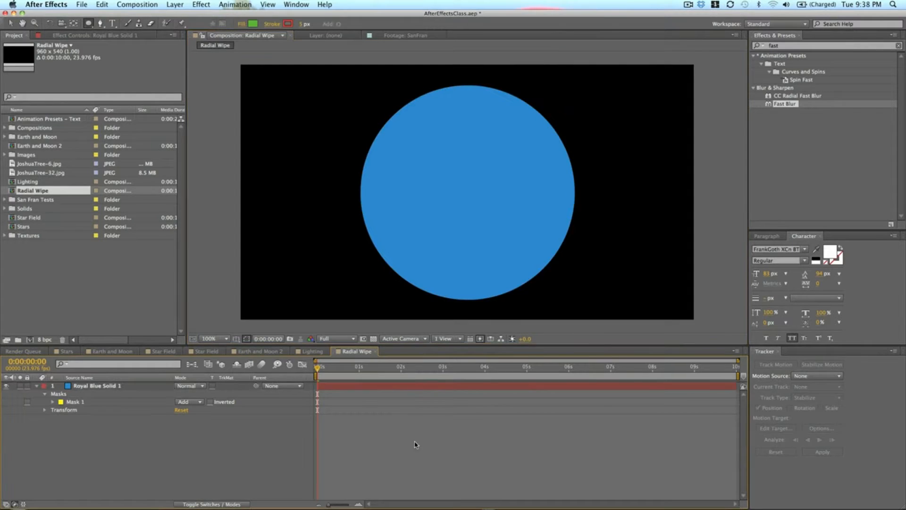
pyautogui.click(397, 388)
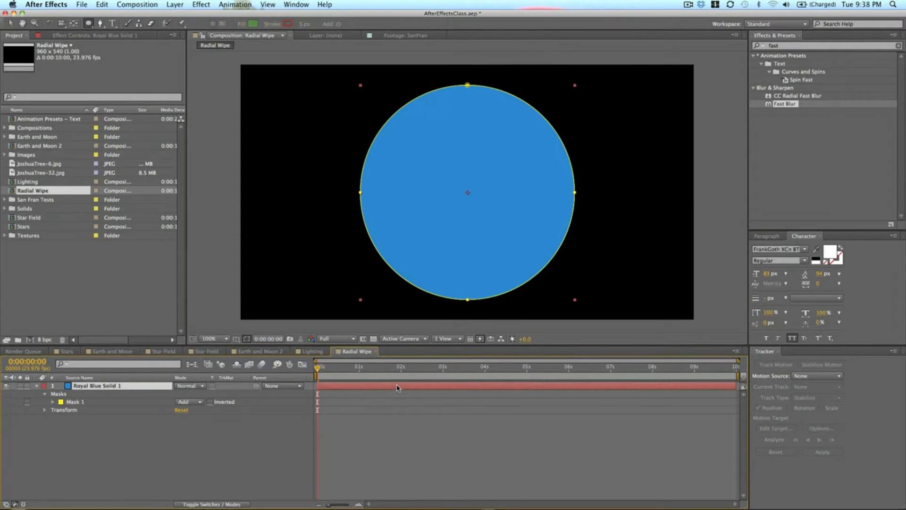
pyautogui.click(387, 413)
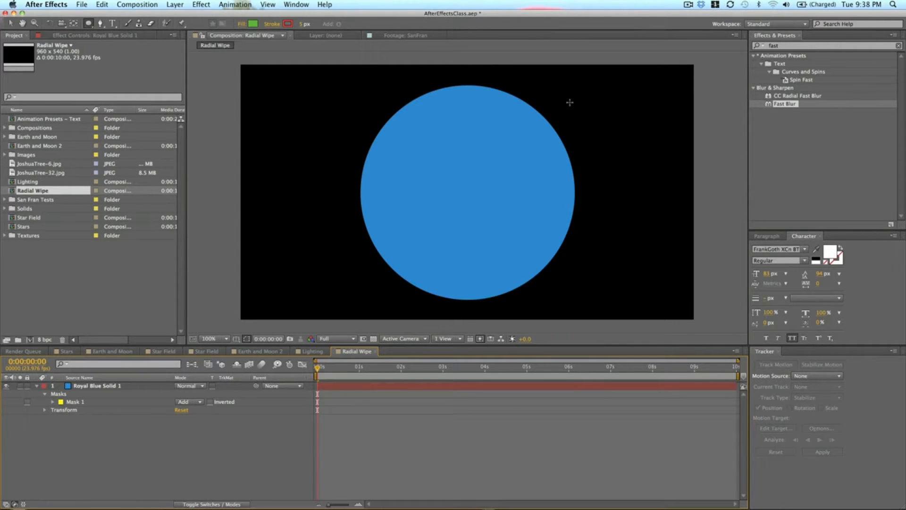
# Step: Search the effects for "radial" and apply the Radial Wipe transition to the masked blue solid
pyautogui.doubleClick(788, 47)
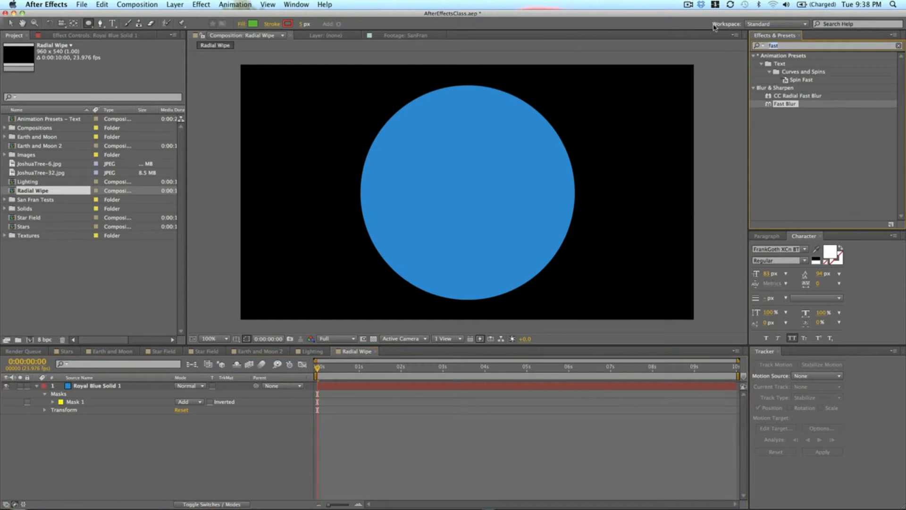
pyautogui.write('radial')
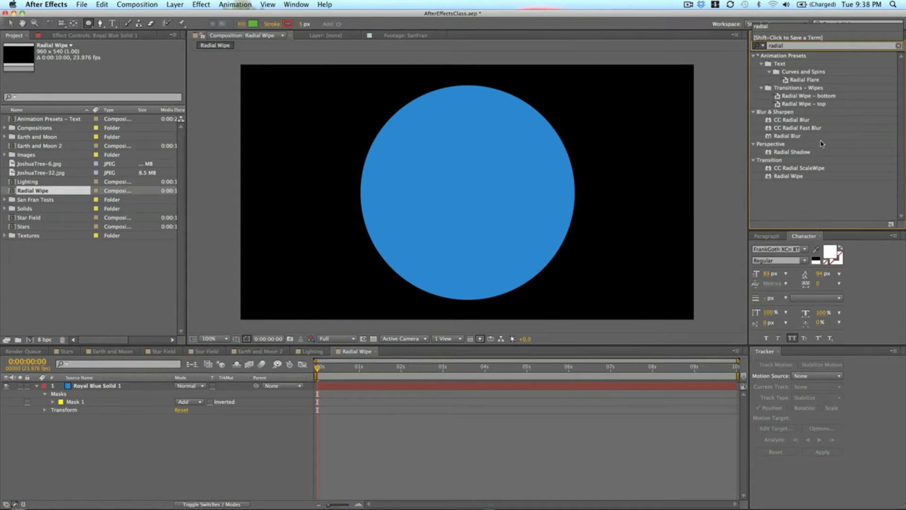
pyautogui.click(785, 61)
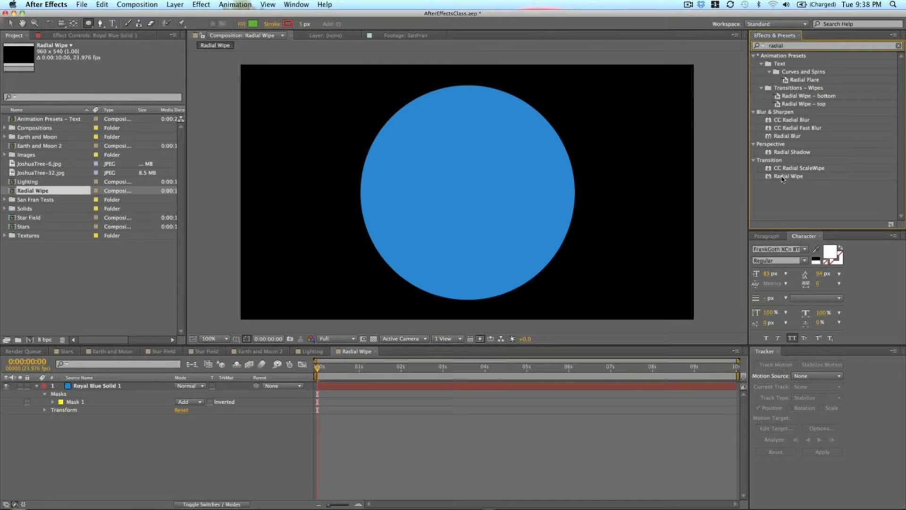
pyautogui.moveTo(789, 176); pyautogui.dragTo(417, 388)
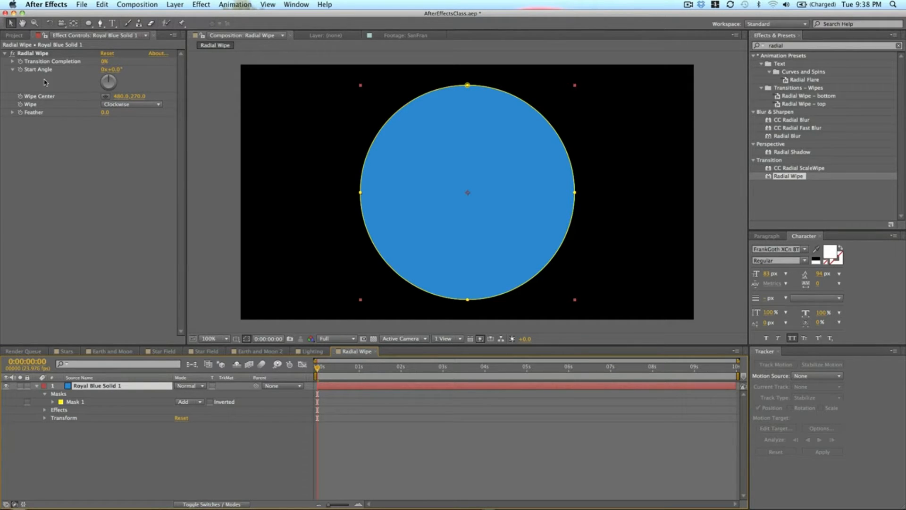
# Step: Check the Radial Wipe's direction options and scrub its Transition Completion to test the wipe on the circle
pyautogui.click(144, 104)
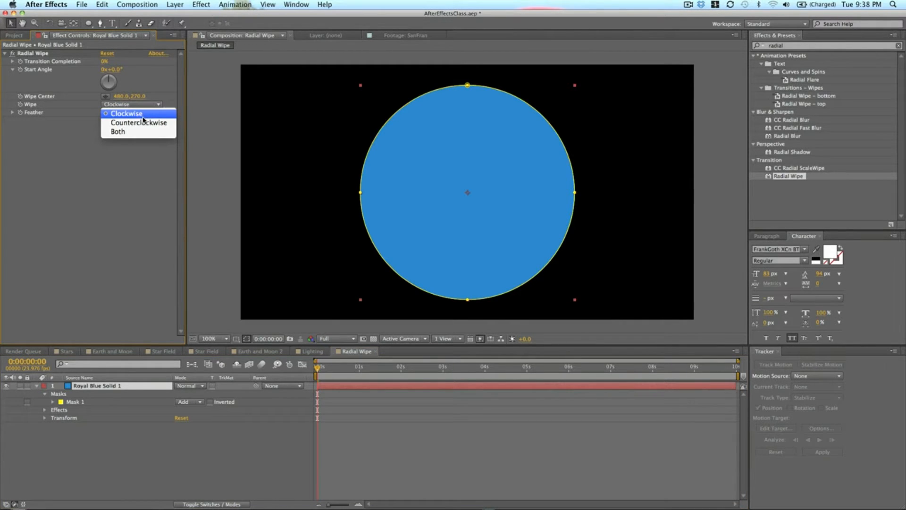
pyautogui.click(71, 139)
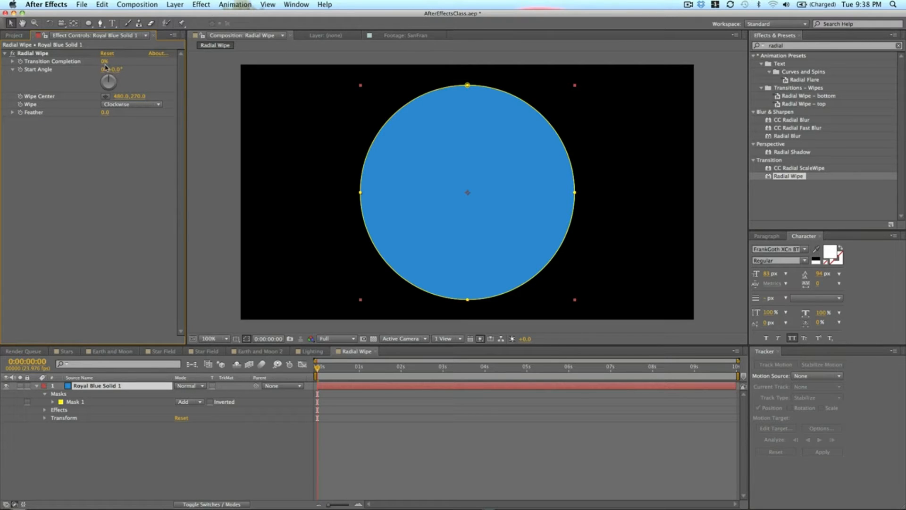
pyautogui.moveTo(104, 62)
pyautogui.mouseDown()
pyautogui.moveTo(119, 67)
pyautogui.moveTo(100, 66)
pyautogui.mouseUp()
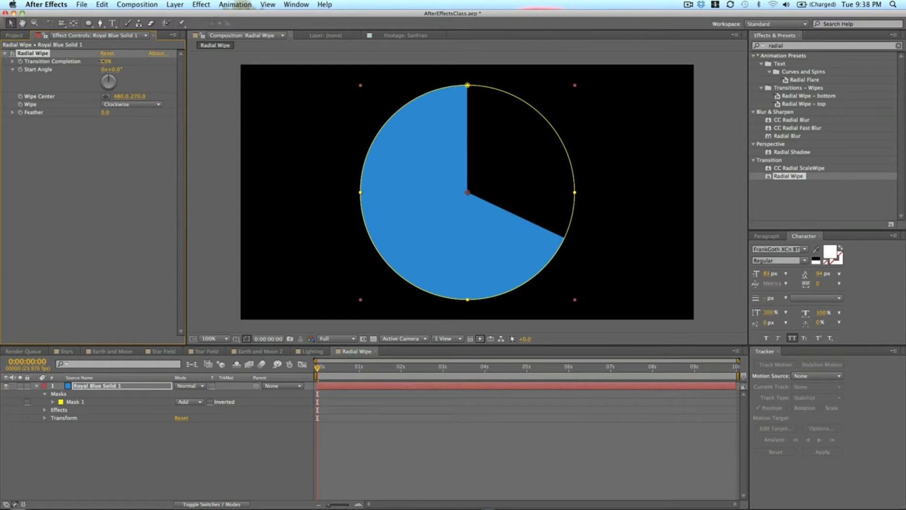
# Step: Return Transition Completion to 0% with a keyframe at the start of the timeline, and reveal the solid's keyframes
pyautogui.moveTo(105, 62); pyautogui.dragTo(57, 72)
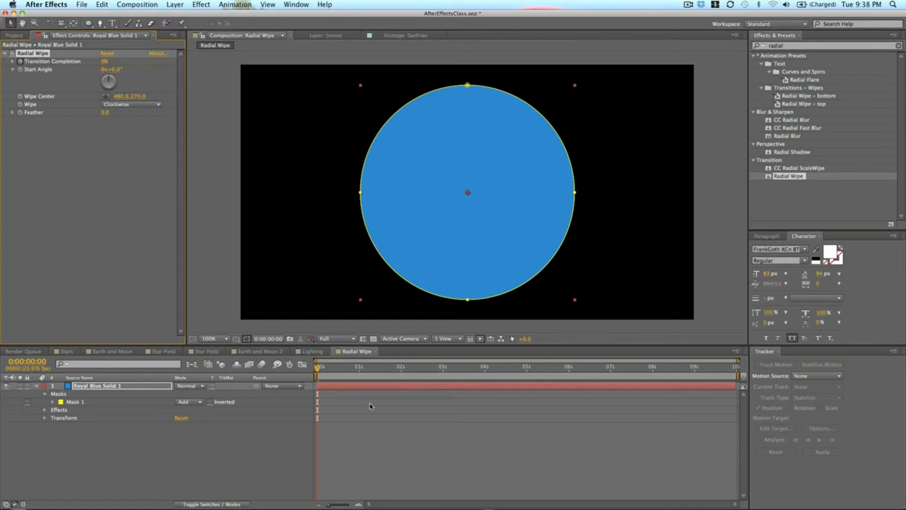
pyautogui.click(344, 390)
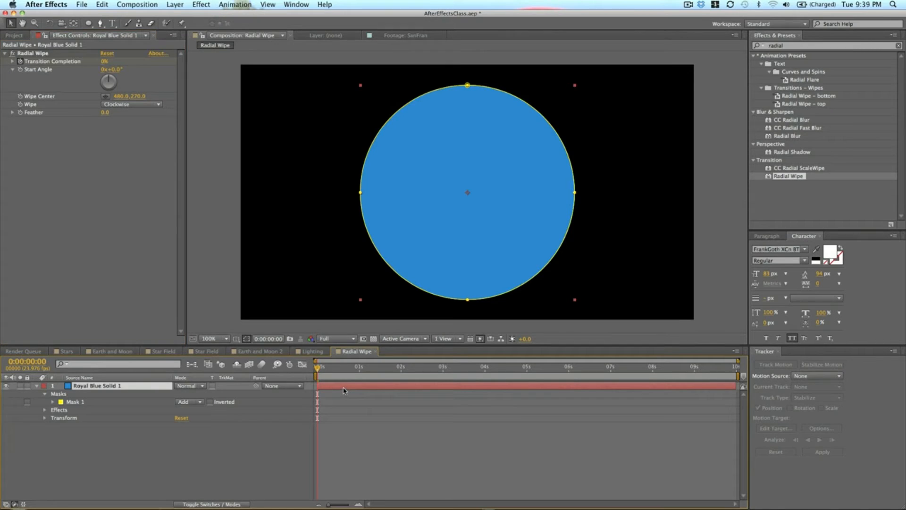
pyautogui.press('u')
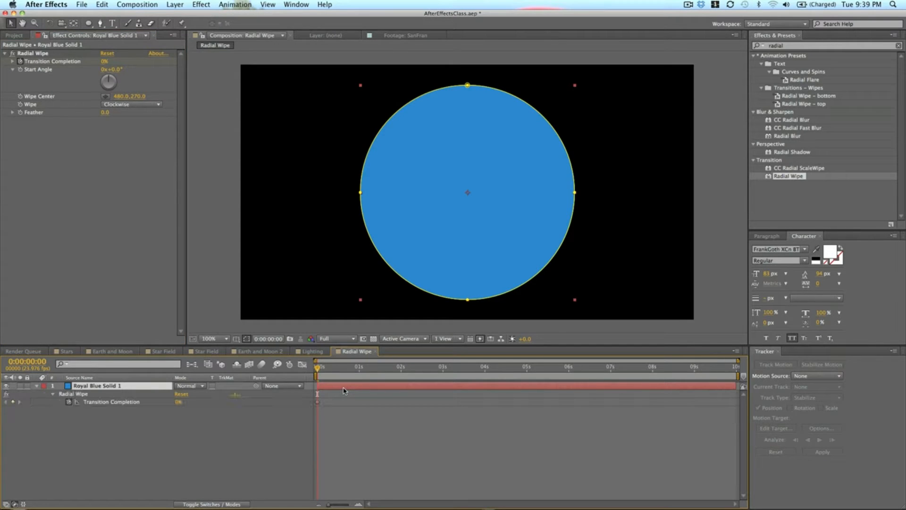
pyautogui.click(317, 403)
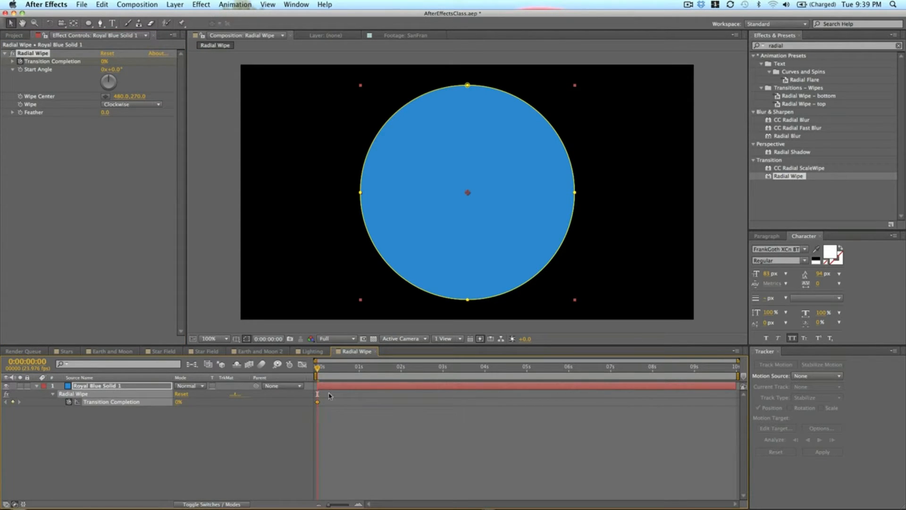
pyautogui.click(368, 446)
# Step: Keyframe the Radial Wipe's Transition Completion at 100% at the one-second mark
pyautogui.click(358, 370)
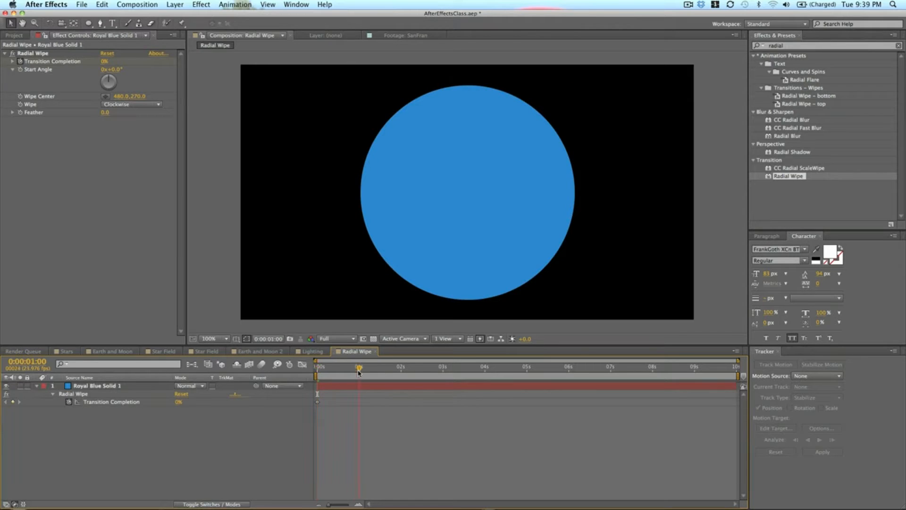
pyautogui.click(103, 62)
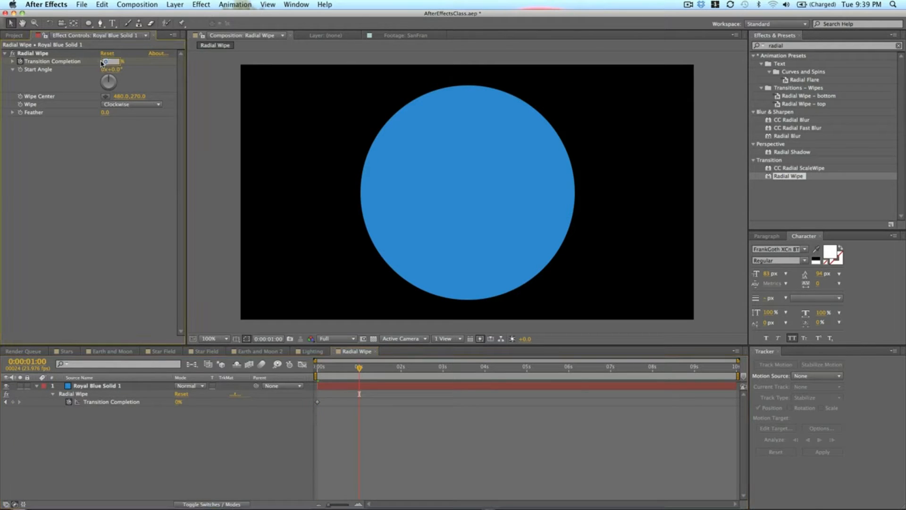
pyautogui.write('100')
pyautogui.press('Return')
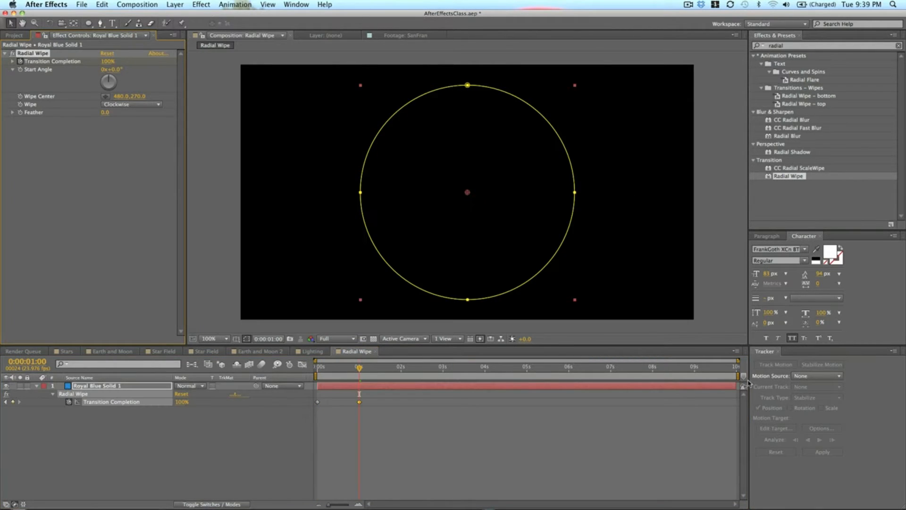
# Step: Shorten the work area to end just past one second and preview the wipe
pyautogui.moveTo(738, 375); pyautogui.dragTo(372, 378)
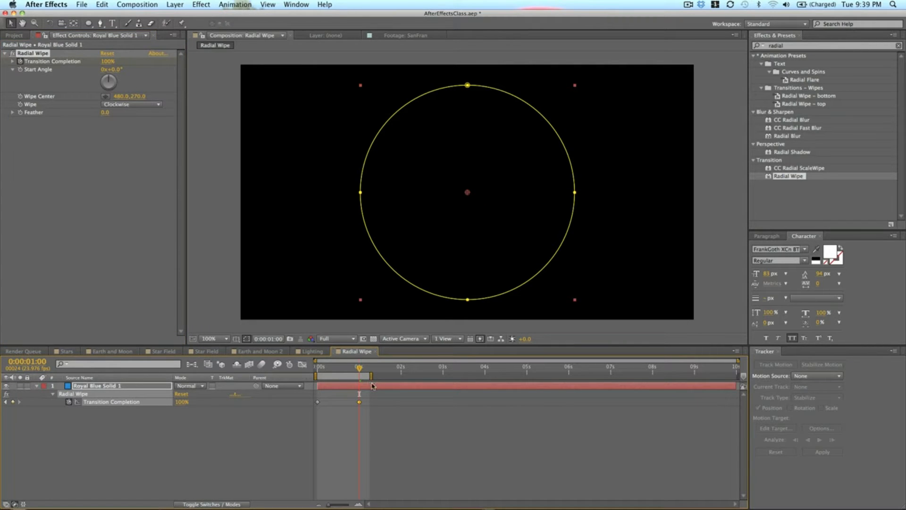
pyautogui.press('space')
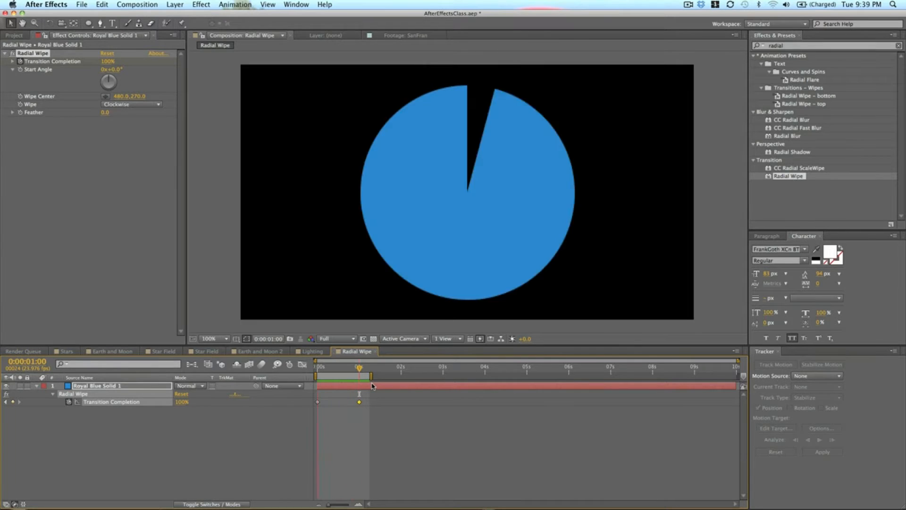
pyautogui.press('space')
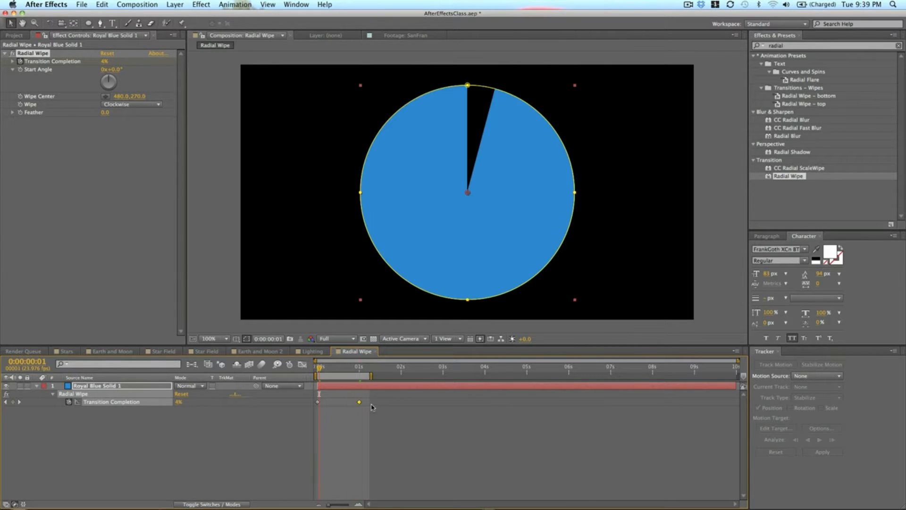
# Step: Reverse the two Transition Completion keyframes so the circle wipes on, preview it, and extend the wipe and work area for a slower reveal
pyautogui.moveTo(318, 403); pyautogui.dragTo(357, 403)
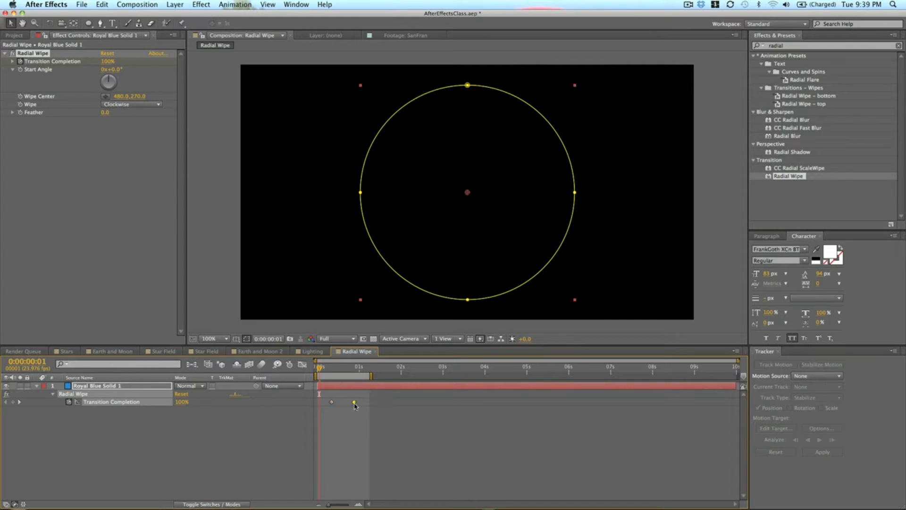
pyautogui.press('space')
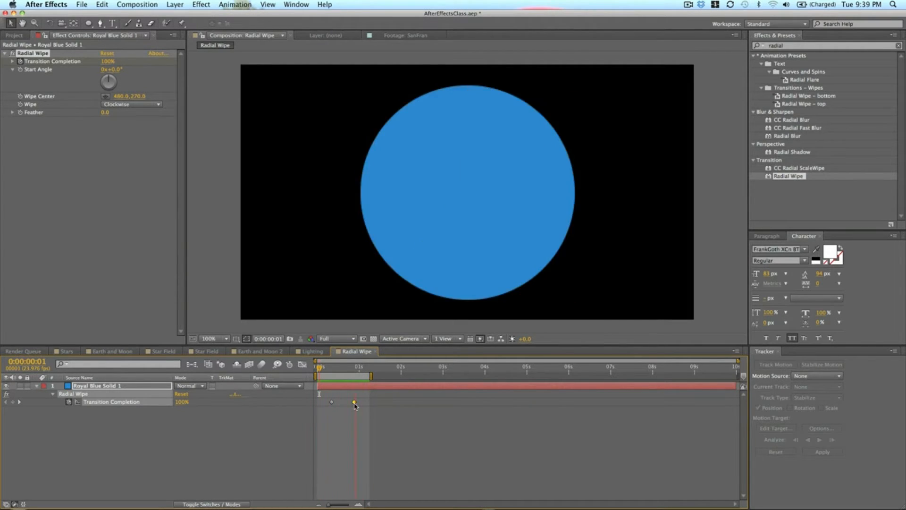
pyautogui.press('space')
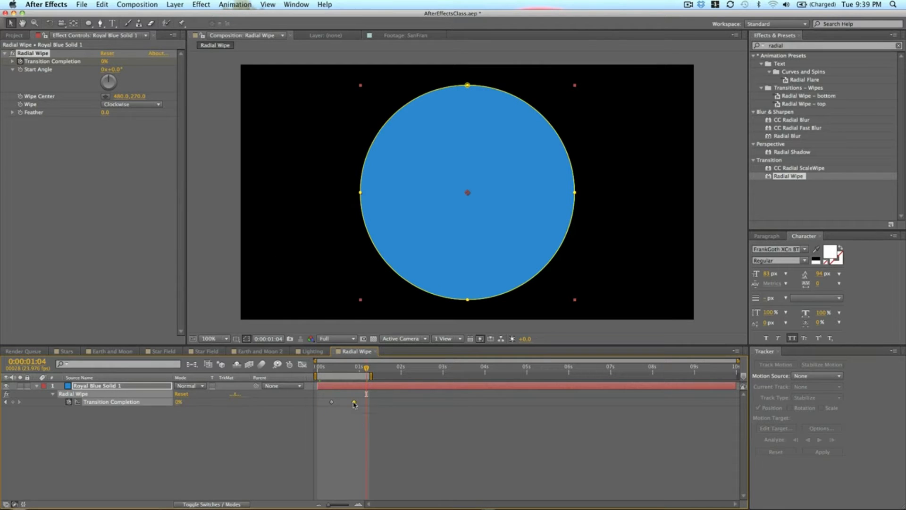
pyautogui.moveTo(355, 402); pyautogui.dragTo(428, 375)
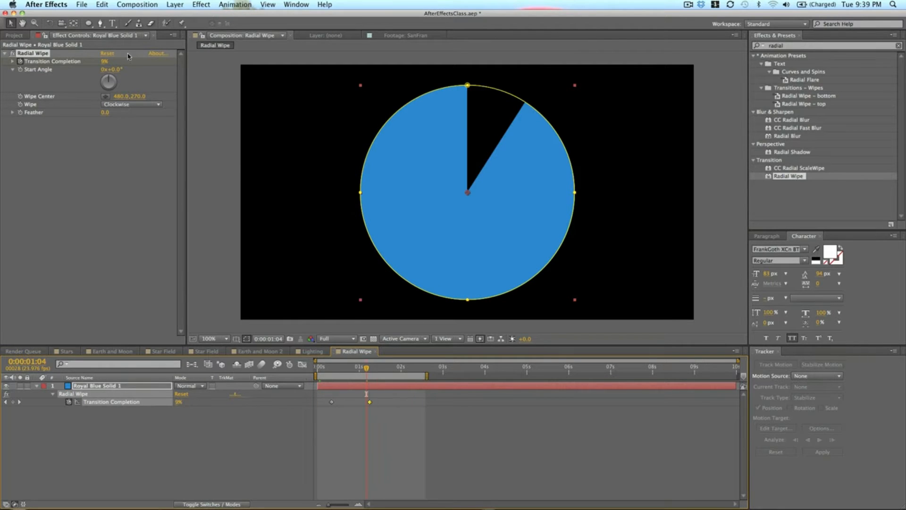
# Step: Set the Radial Wipe direction to Counterclockwise and preview the animation
pyautogui.click(124, 103)
pyautogui.click(130, 124)
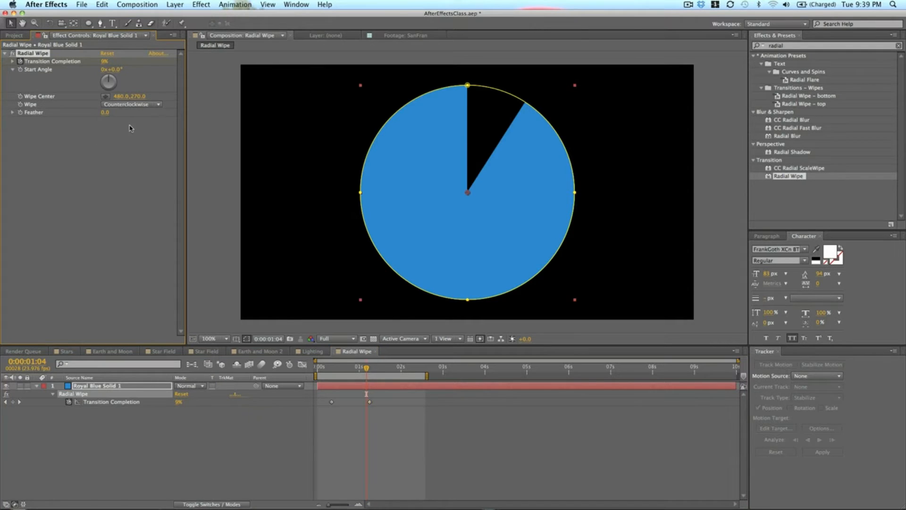
pyautogui.press('KP_0')
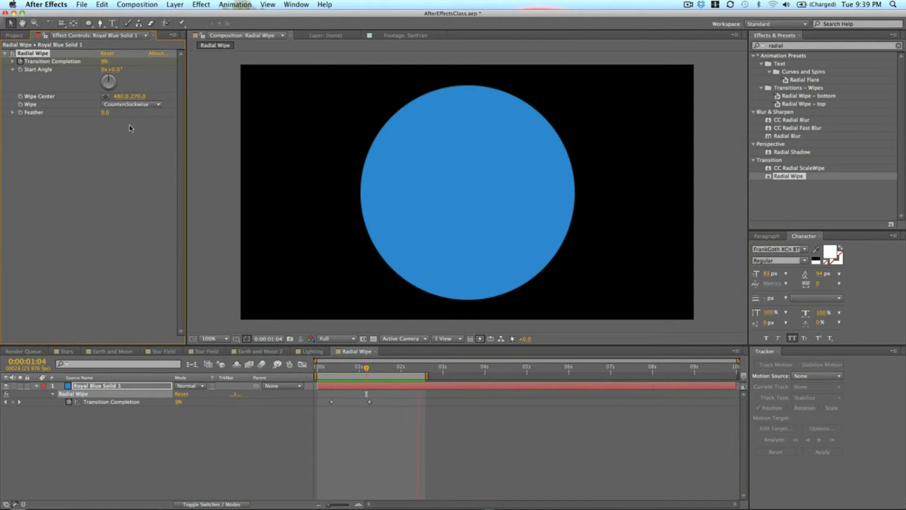
pyautogui.press('space')
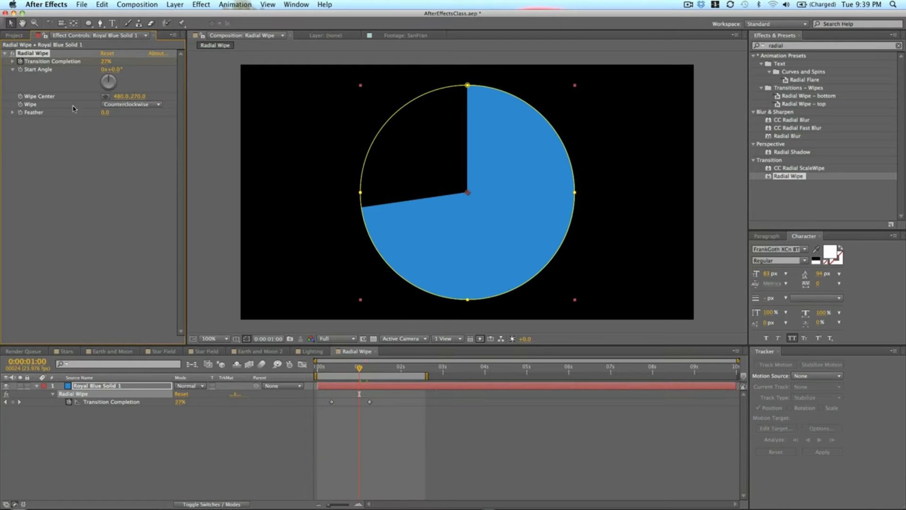
# Step: Try a feather of 26 on the Radial Wipe, preview the softened edges, and undo the feather change
pyautogui.moveTo(120, 114); pyautogui.dragTo(103, 116)
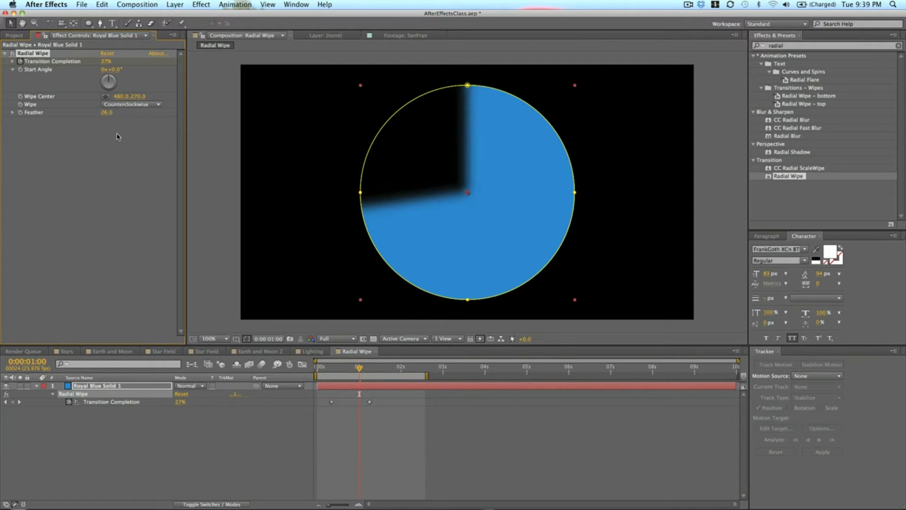
pyautogui.click(404, 416)
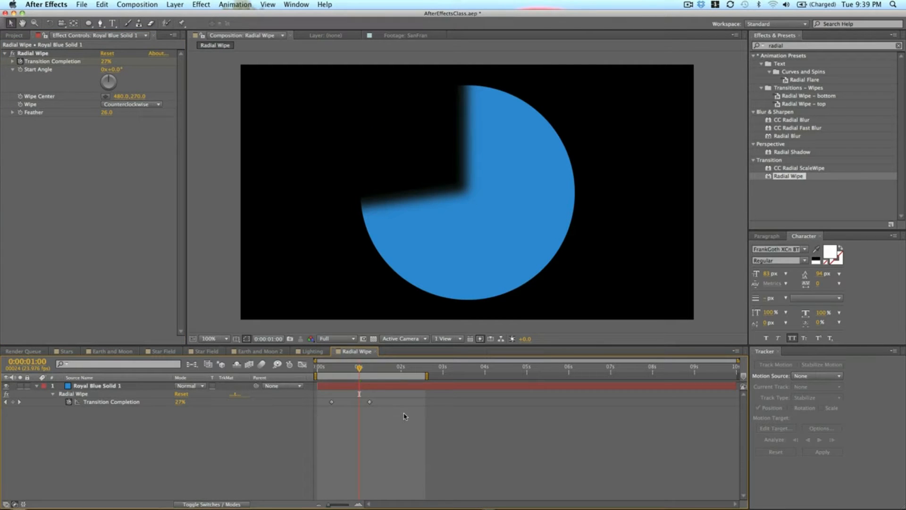
pyautogui.press('space')
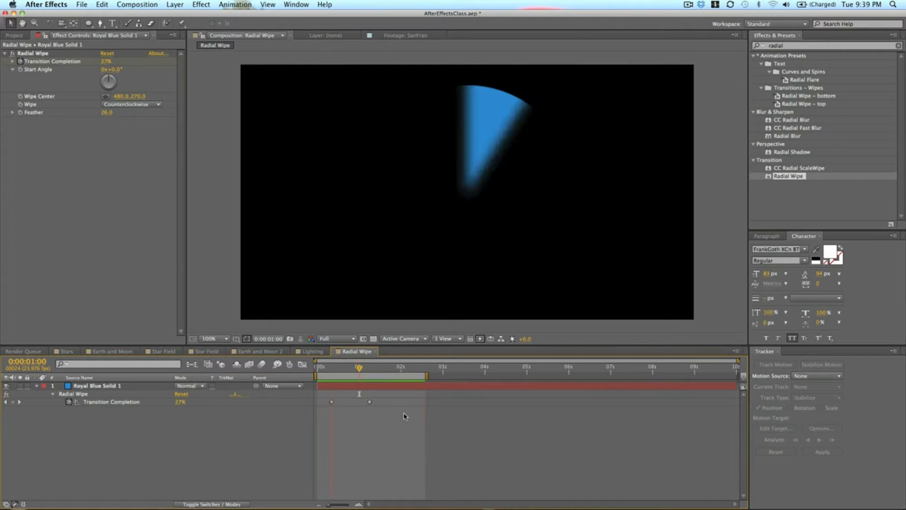
pyautogui.press('super+z')
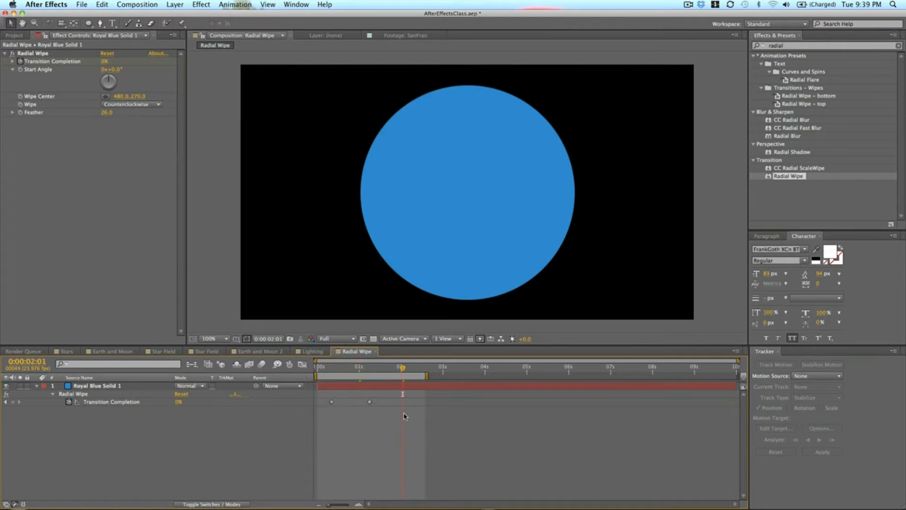
pyautogui.press('super+z')
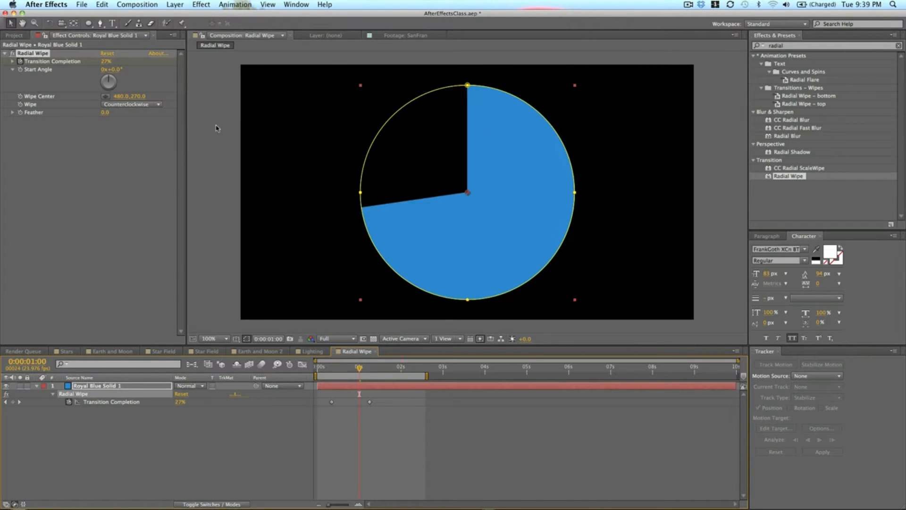
# Step: Move the Radial Wipe center to the circle mask's lower-right bounding corner at about 706, 498
pyautogui.click(105, 97)
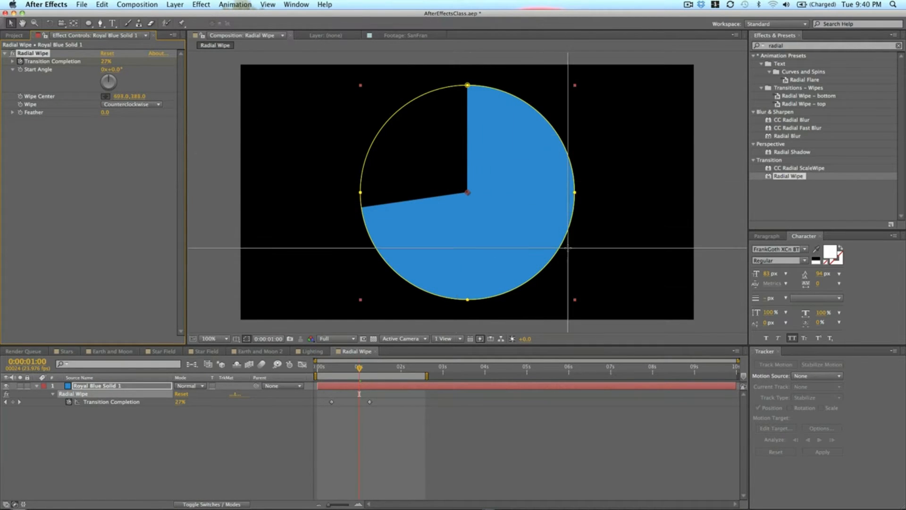
pyautogui.click(574, 299)
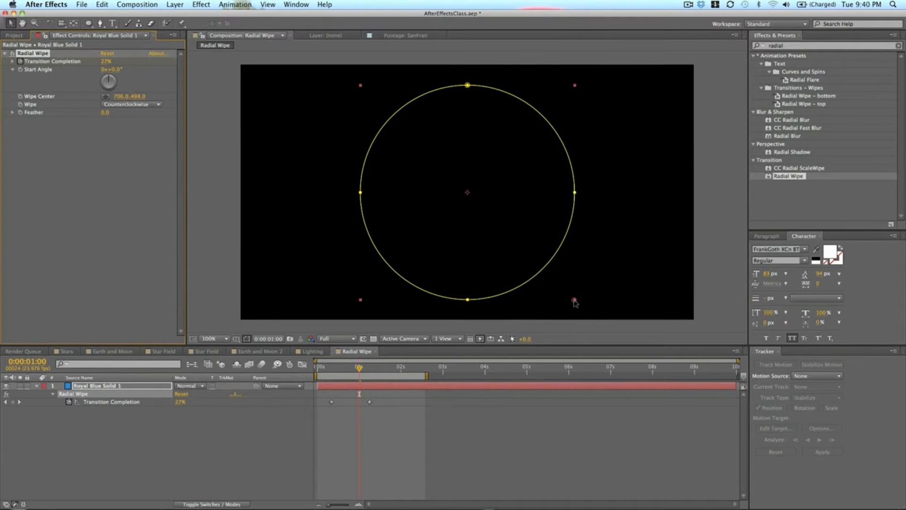
# Step: Try a Transition Completion of 0% at 0:00:00:21, preview the wipe, and undo the completion change
pyautogui.moveTo(358, 368)
pyautogui.mouseDown()
pyautogui.moveTo(330, 371)
pyautogui.moveTo(373, 373)
pyautogui.moveTo(326, 382)
pyautogui.moveTo(372, 370)
pyautogui.moveTo(354, 371)
pyautogui.mouseUp()
pyautogui.moveTo(102, 65); pyautogui.dragTo(27, 75)
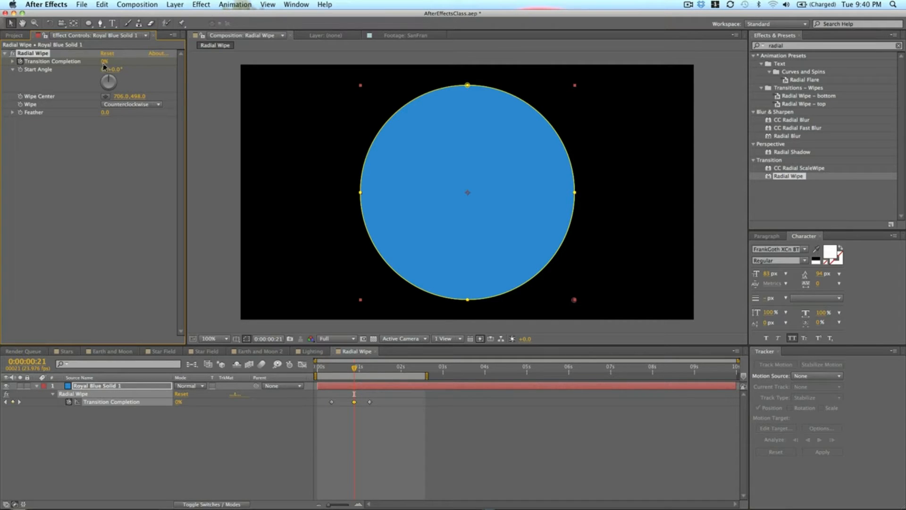
pyautogui.press('space')
pyautogui.press('space')
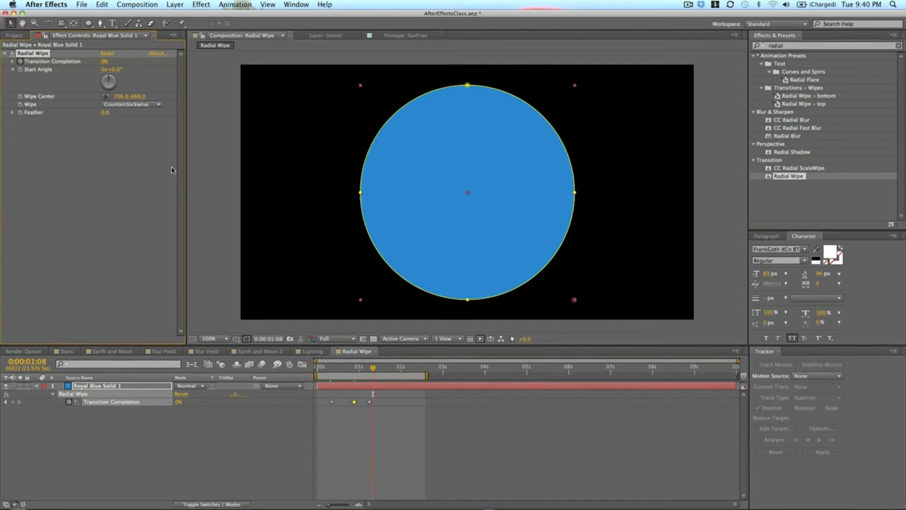
pyautogui.press('super+z')
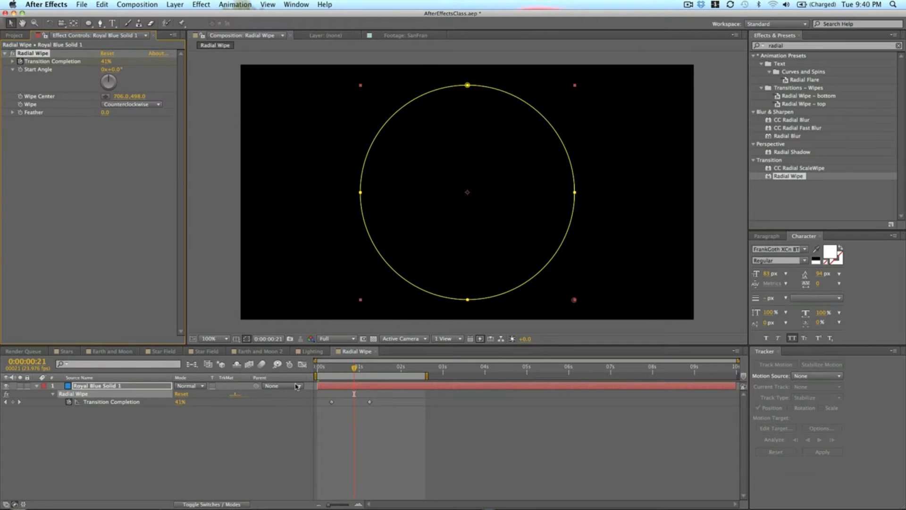
# Step: Preview the off-center wipe and return the wipe center to the middle of the circle at about 481, 270
pyautogui.press('space')
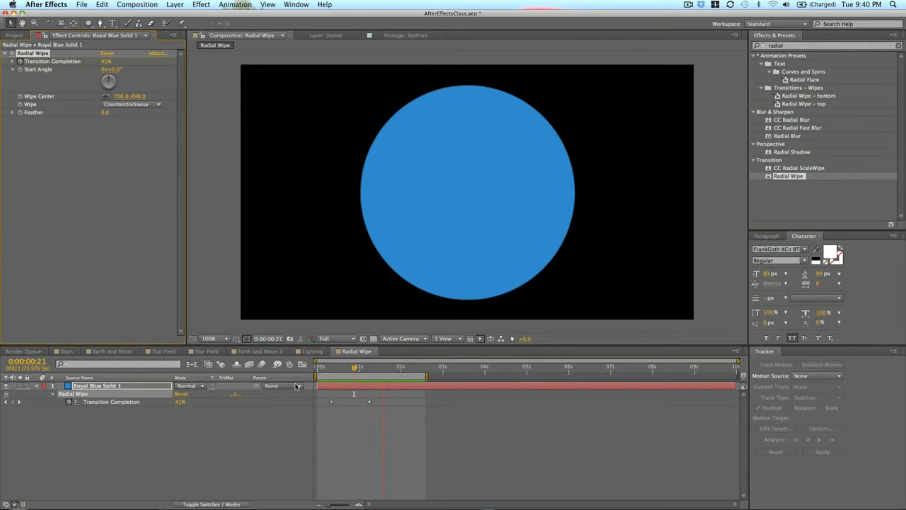
pyautogui.press('space')
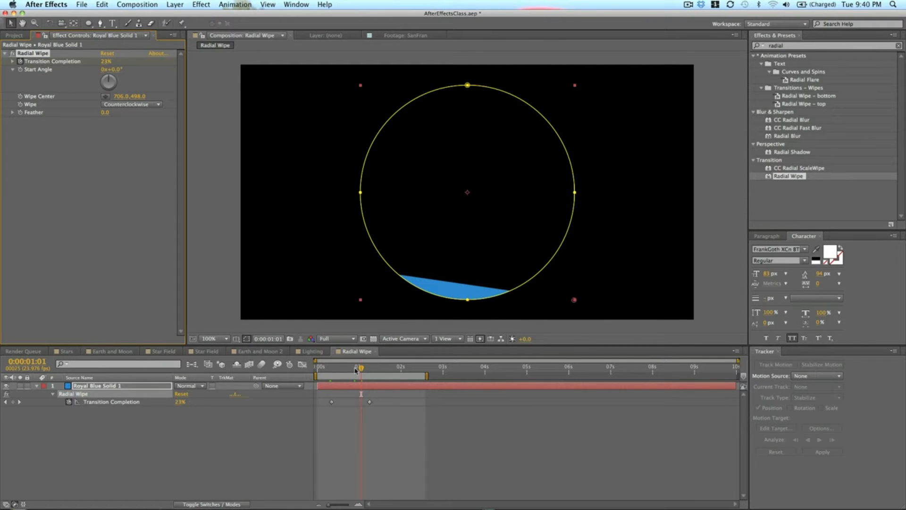
pyautogui.moveTo(362, 369); pyautogui.dragTo(371, 370)
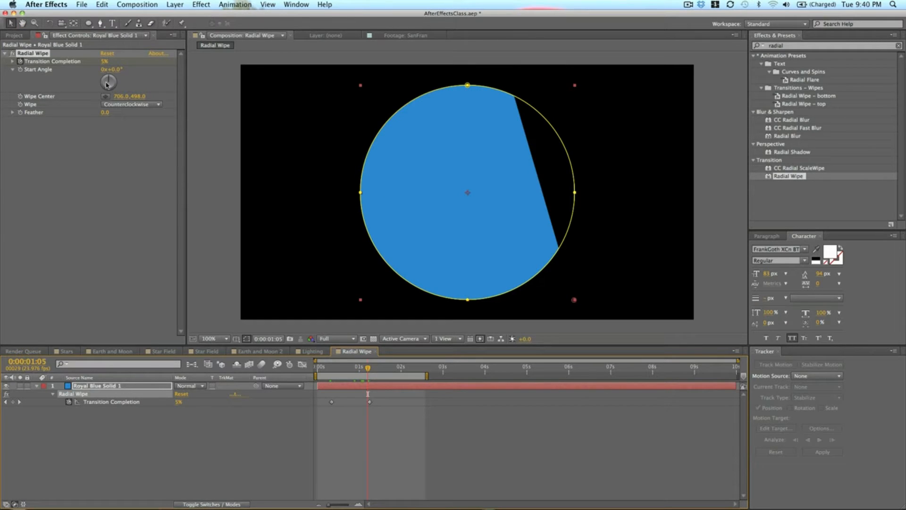
pyautogui.click(106, 97)
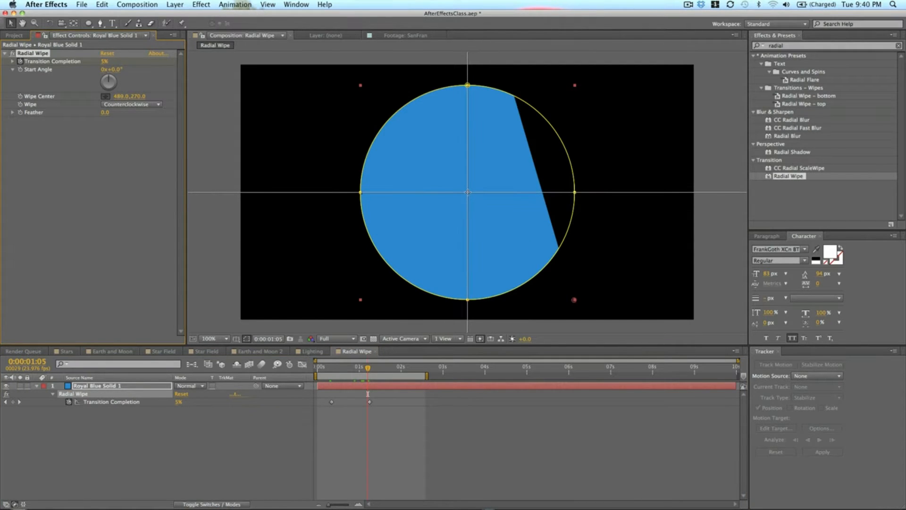
pyautogui.click(468, 192)
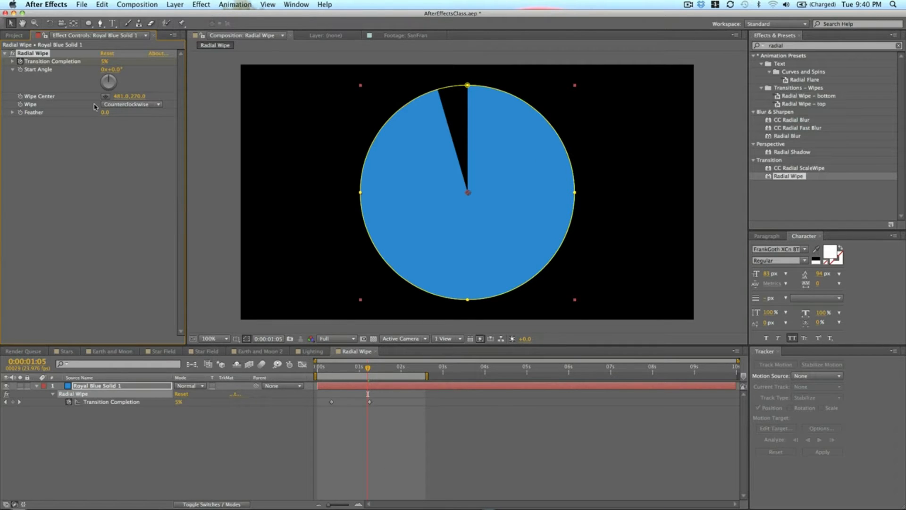
# Step: Delete the Radial Wipe effect from the Royal Blue Solid 1 layer and deselect the layer
pyautogui.click(31, 54)
pyautogui.press('Delete')
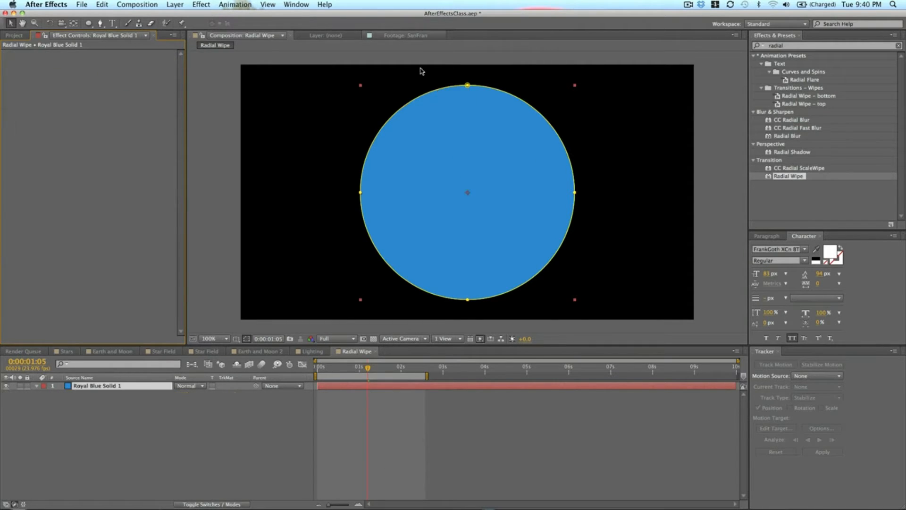
pyautogui.click(506, 430)
# Step: Search the effects for "linear" and apply the Linear Wipe transition effect to the blue circle
pyautogui.click(788, 49)
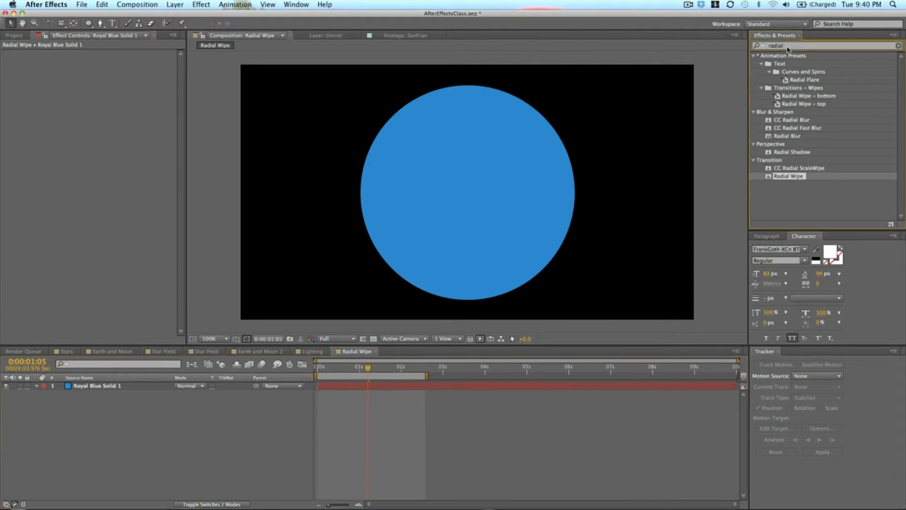
pyautogui.doubleClick(787, 47)
pyautogui.write('linear')
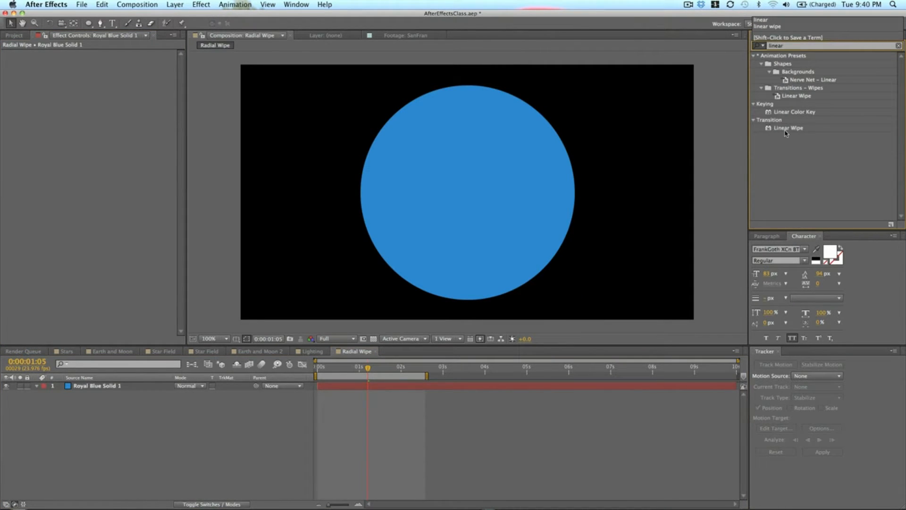
pyautogui.click(786, 129)
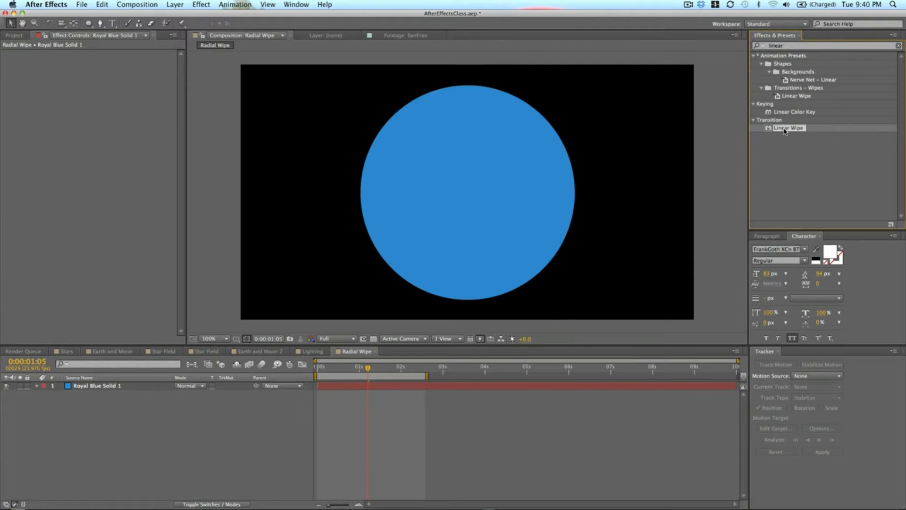
pyautogui.moveTo(785, 130); pyautogui.dragTo(543, 180)
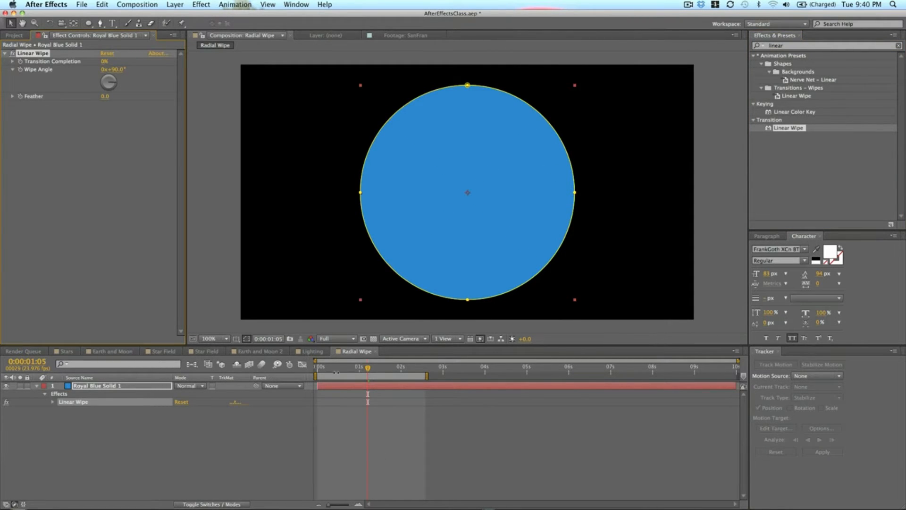
# Step: Keyframe the Linear Wipe's Transition Completion at 0% on 0:00:00:09 and 100% on 0:00:01:12
pyautogui.click(333, 369)
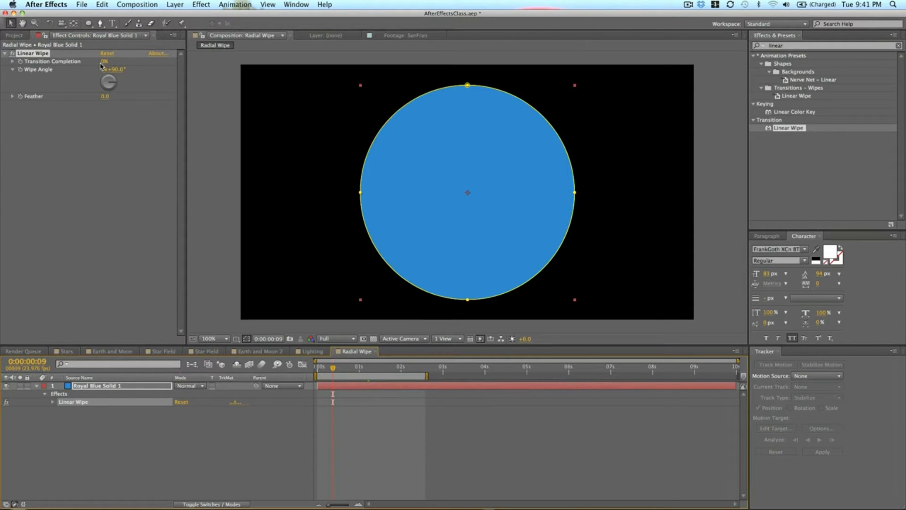
pyautogui.moveTo(103, 63); pyautogui.dragTo(121, 65)
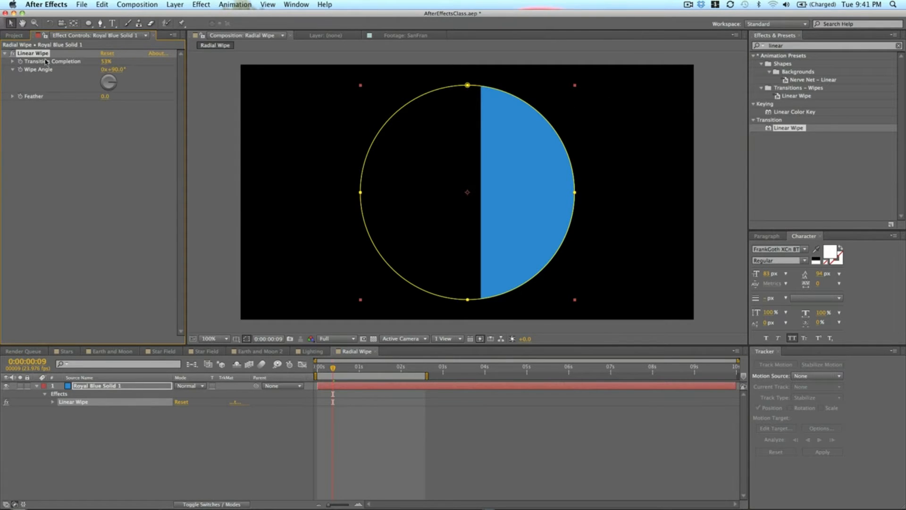
pyautogui.moveTo(105, 66); pyautogui.dragTo(29, 69)
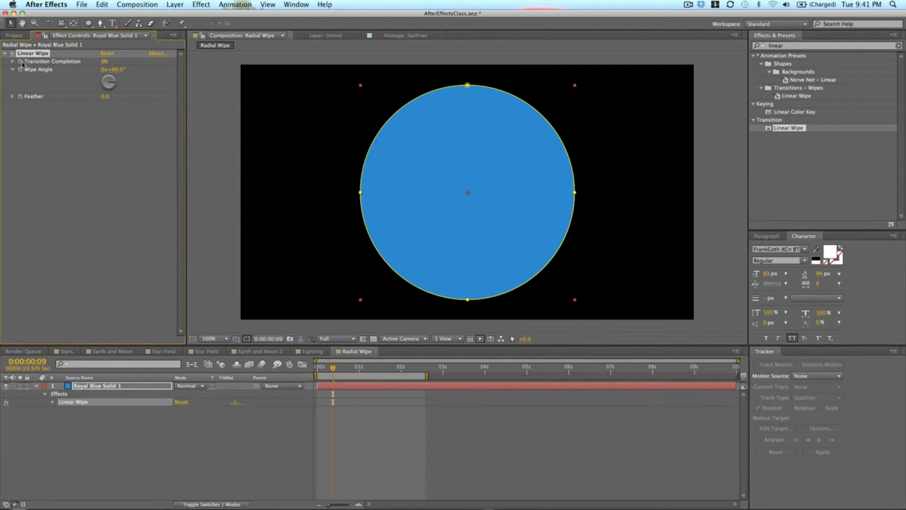
pyautogui.click(382, 368)
pyautogui.click(105, 62)
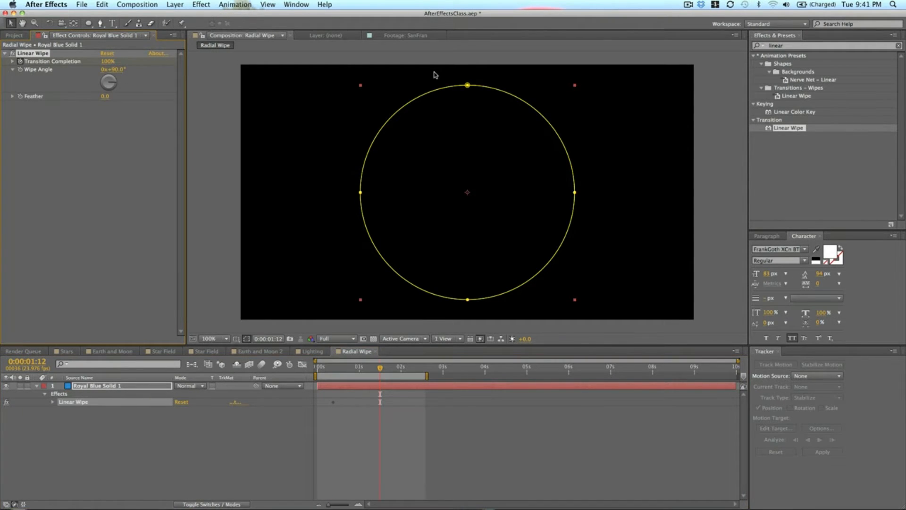
# Step: Preview the Linear Wipe animation twice to check how the circle wipes off
pyautogui.press('KP_0')
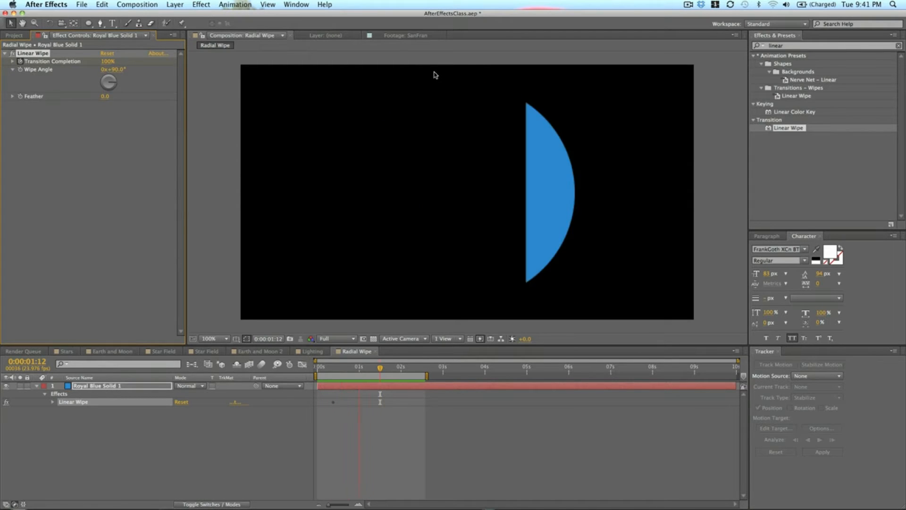
pyautogui.press('space')
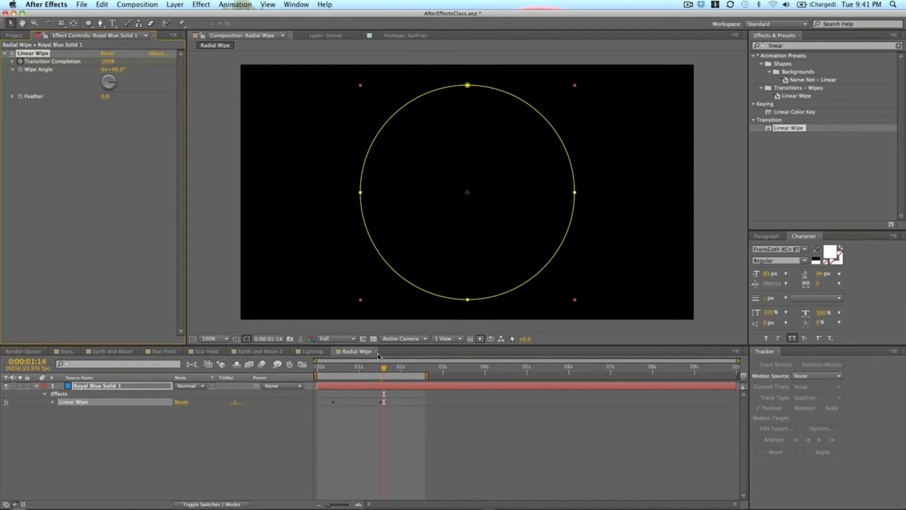
pyautogui.click(346, 367)
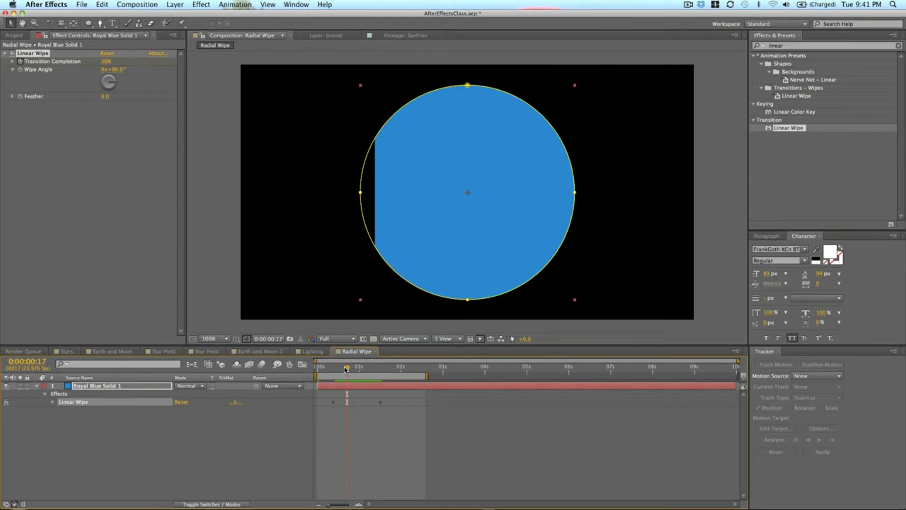
pyautogui.press('space')
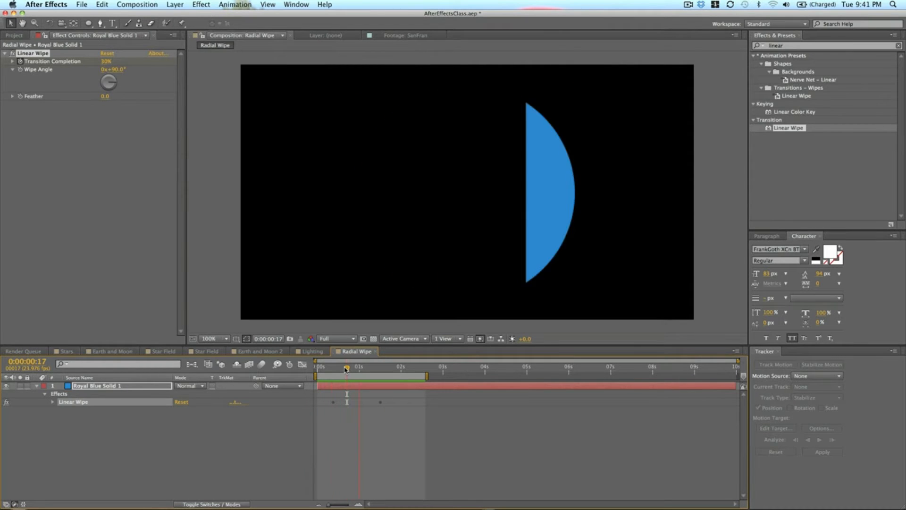
pyautogui.press('space')
# Step: Reveal the blue solid's keyframes in the timeline and scrub through the start of the wipe to 0:00:00:18
pyautogui.press('u')
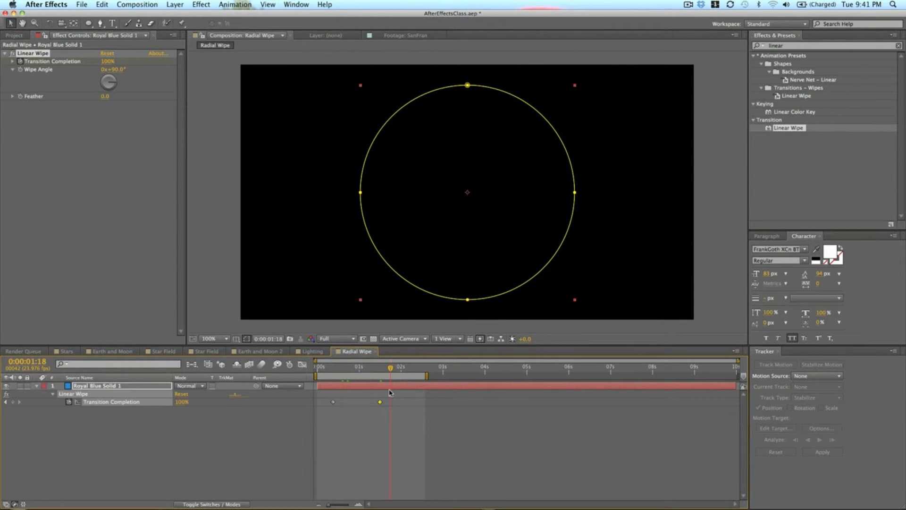
pyautogui.click(357, 368)
pyautogui.moveTo(357, 367); pyautogui.dragTo(342, 375)
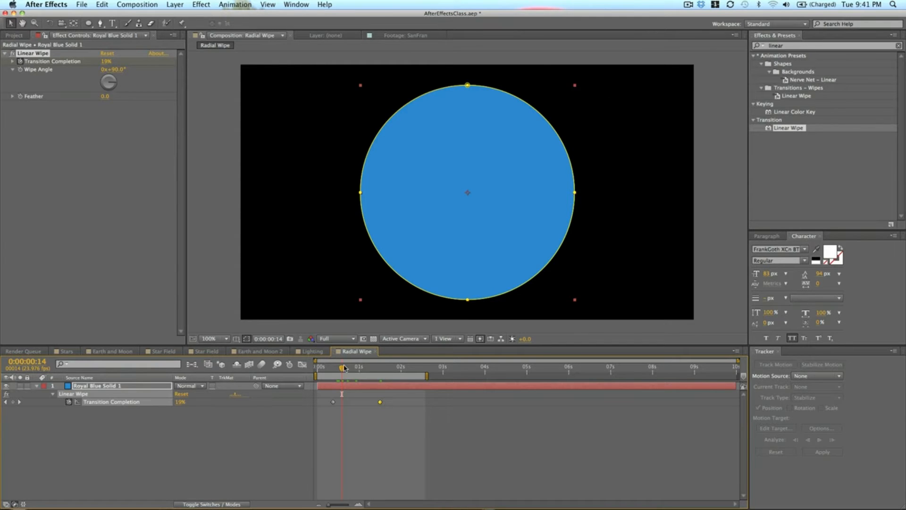
pyautogui.moveTo(344, 367); pyautogui.dragTo(349, 372)
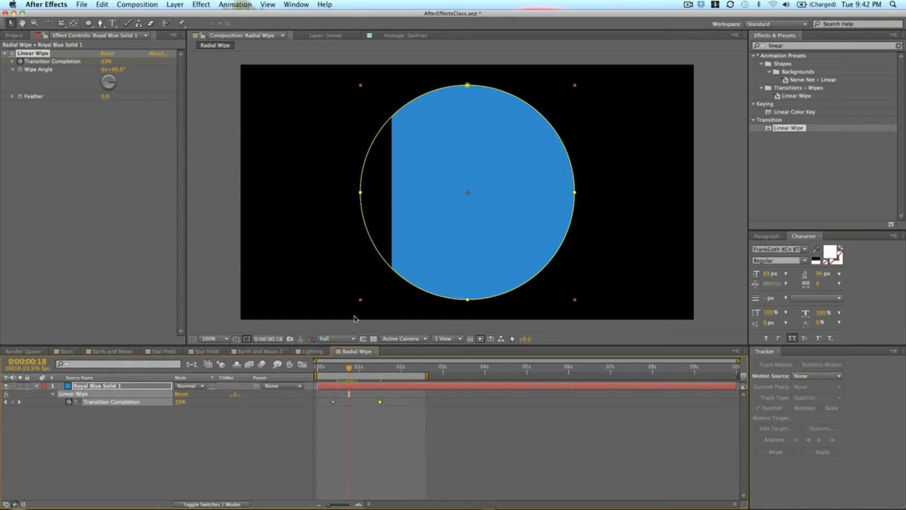
# Step: Show the Proportional Grid over the composition to examine the frame divisions, and hide it again
pyautogui.click(236, 338)
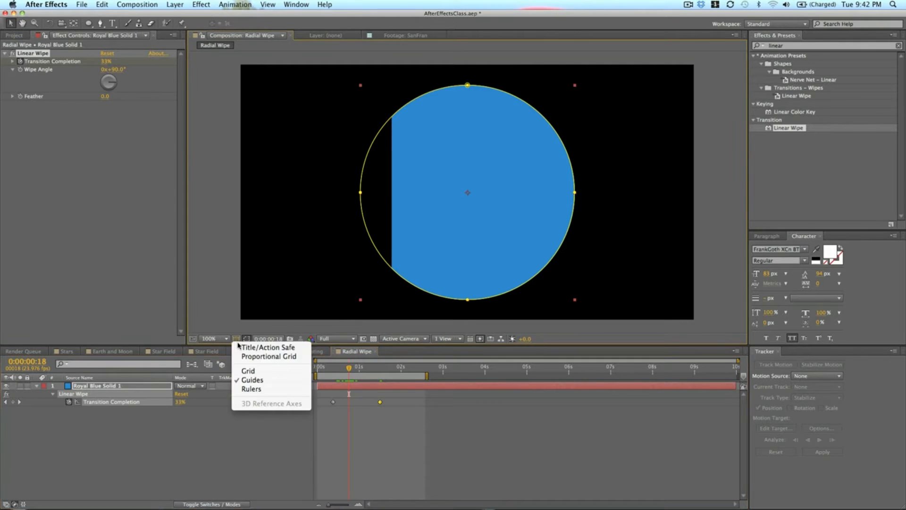
pyautogui.click(258, 359)
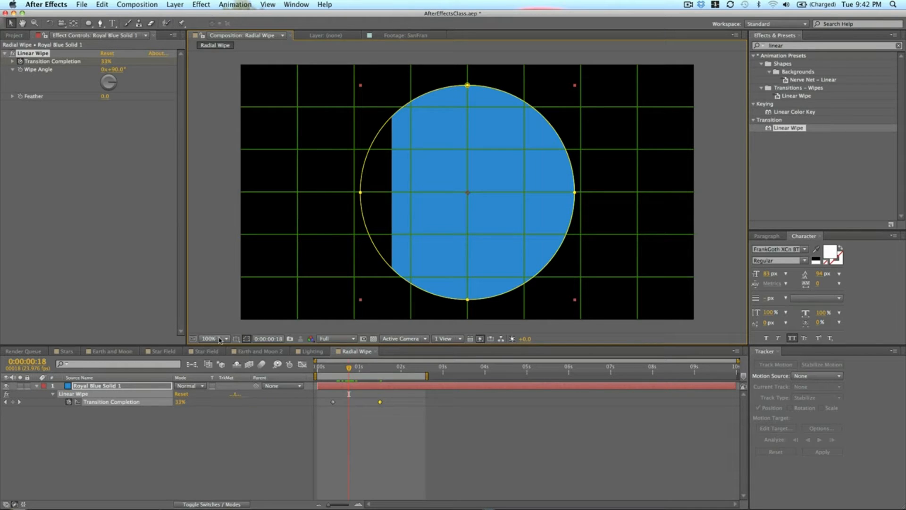
pyautogui.click(236, 339)
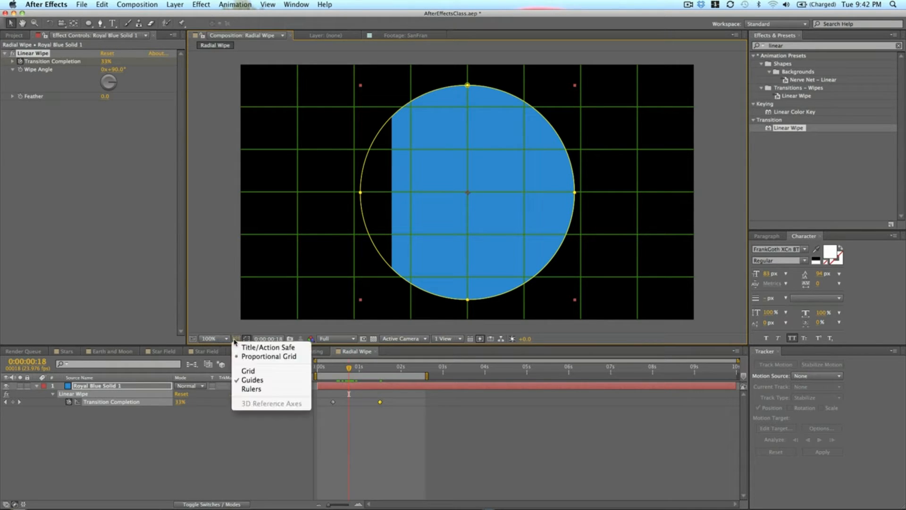
pyautogui.click(251, 357)
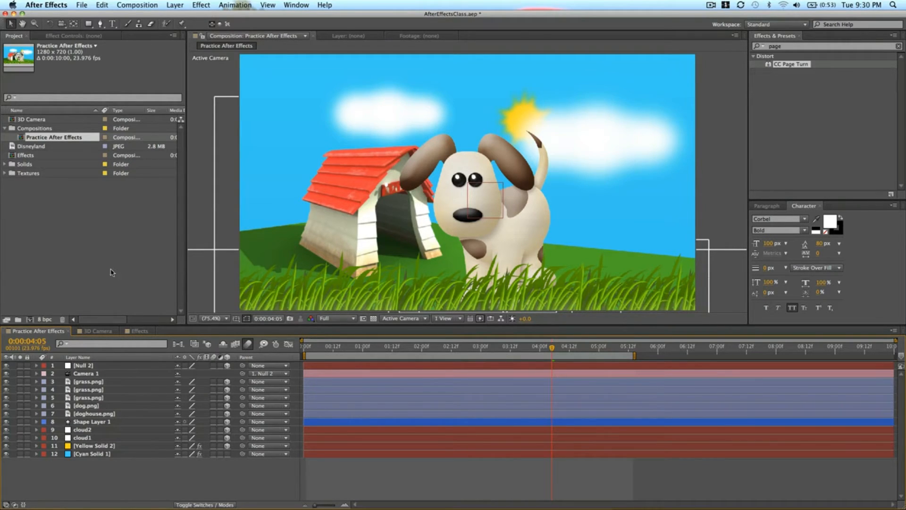
# Step: Switch to Premiere Pro, look for the Adobe Dynamic Link option, and return to After Effects
pyautogui.press('super+Tab')
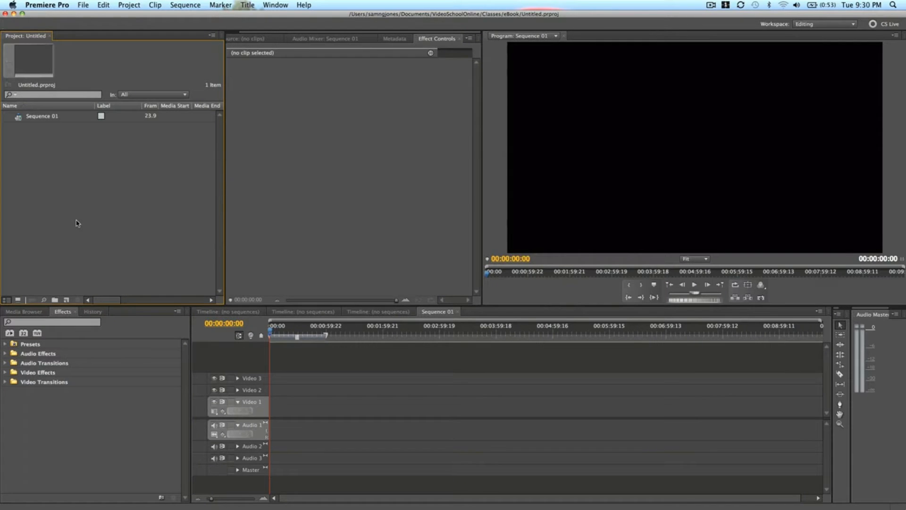
pyautogui.click(84, 4)
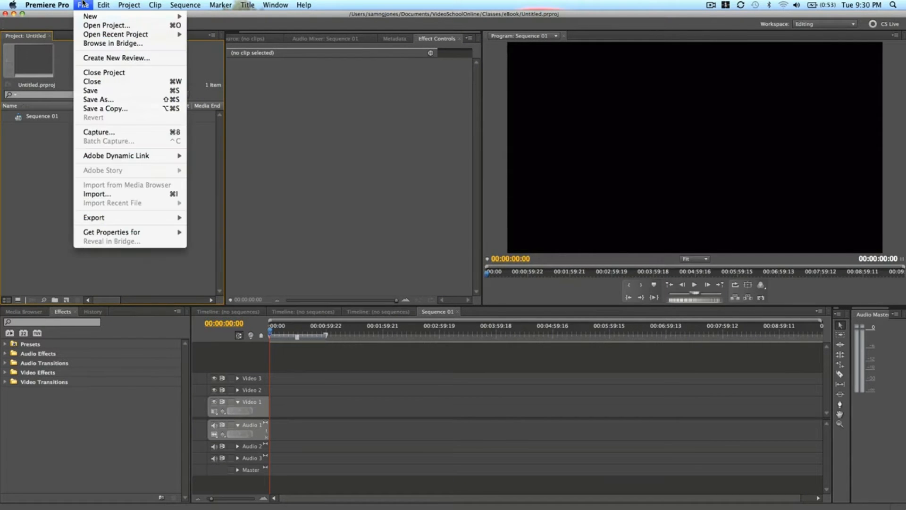
pyautogui.moveTo(114, 156)
pyautogui.press('super+Tab')
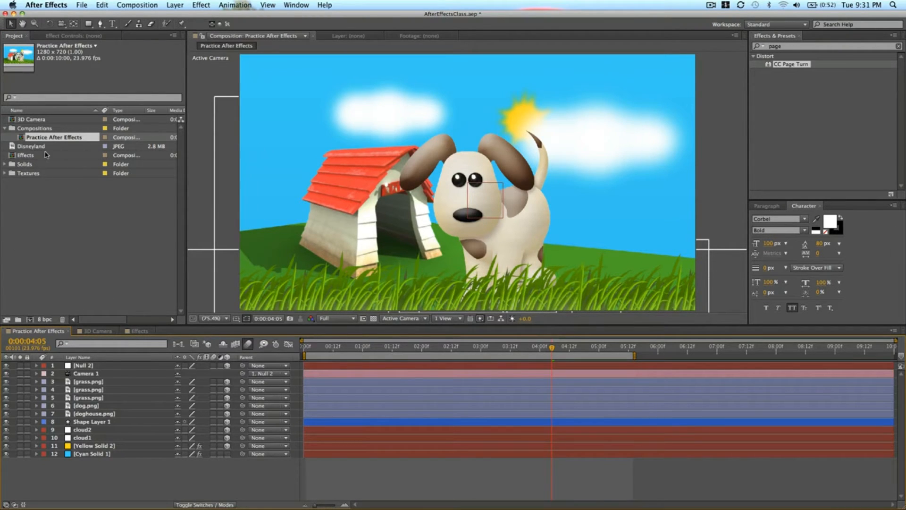
# Step: Bring the Practice After Effects composition from the After Effects project into the Premiere Pro project
pyautogui.click(47, 211)
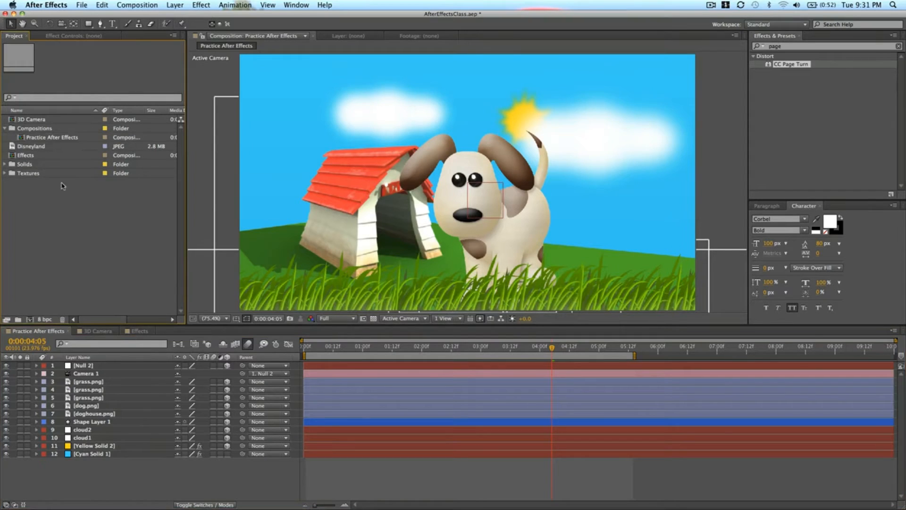
pyautogui.click(38, 139)
pyautogui.moveTo(38, 139); pyautogui.dragTo(95, 253)
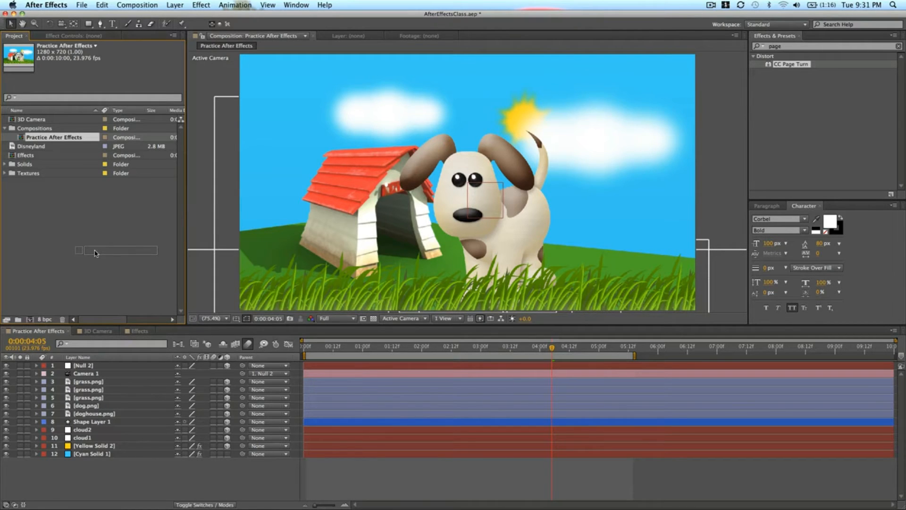
pyautogui.press('super+Tab')
pyautogui.moveTo(95, 253); pyautogui.dragTo(19, 234)
pyautogui.click(29, 174)
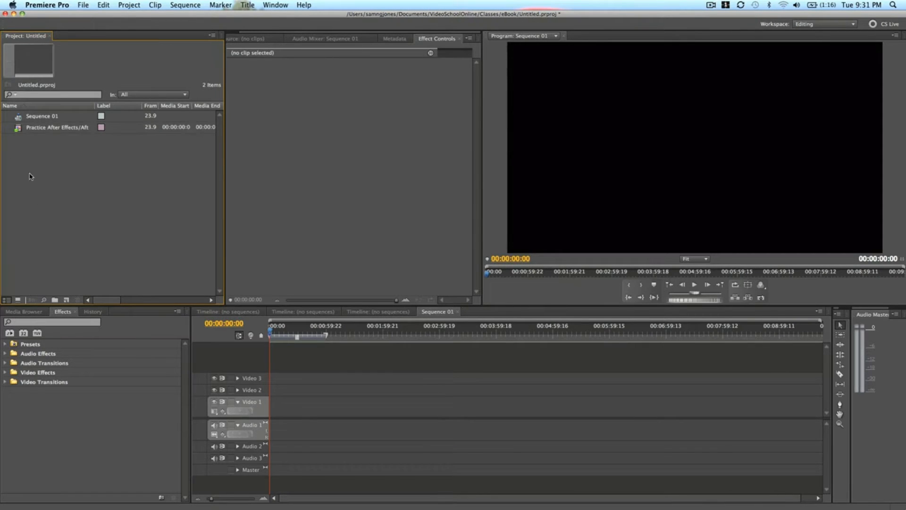
# Step: Try placing the linked composition at the start of Video 1 in Sequence 01, and undo the placement
pyautogui.click(19, 128)
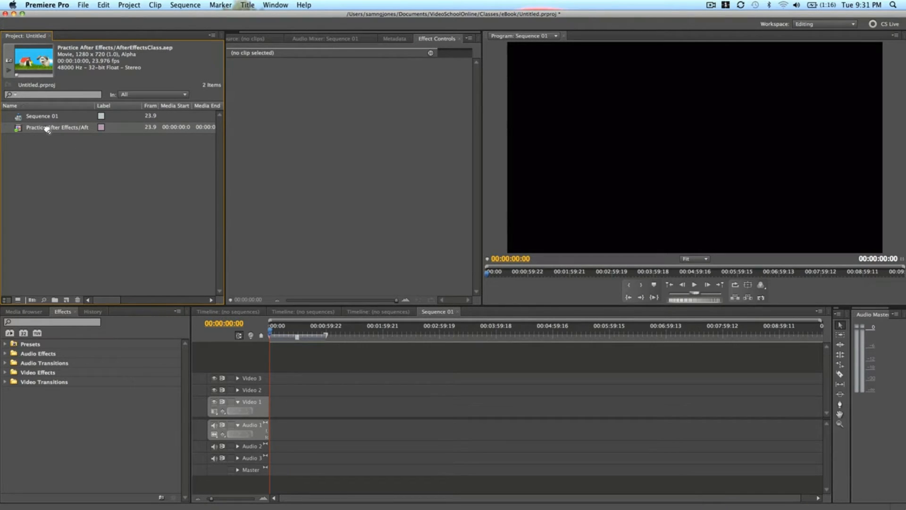
pyautogui.moveTo(45, 126); pyautogui.dragTo(264, 411)
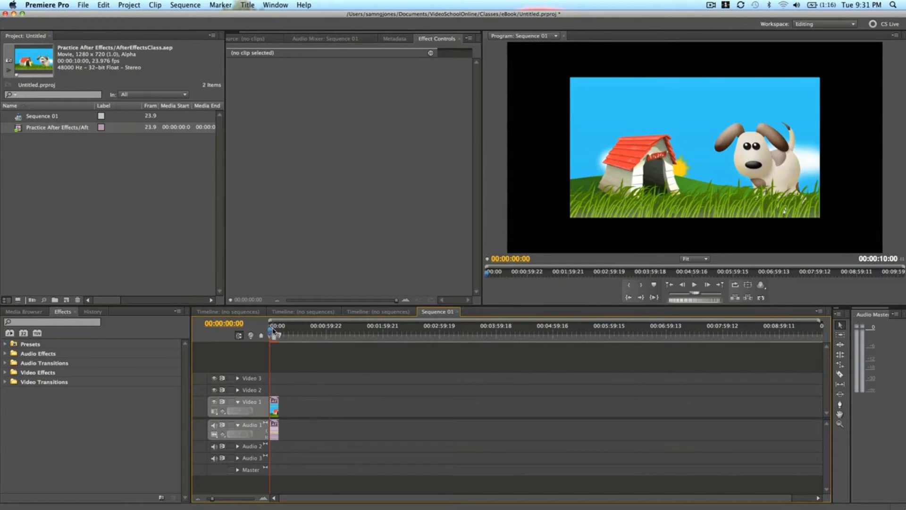
pyautogui.press('super+z')
# Step: Create a new sequence matching the linked composition, play its beginning and move the playhead to 00:00:07:00
pyautogui.click(42, 130)
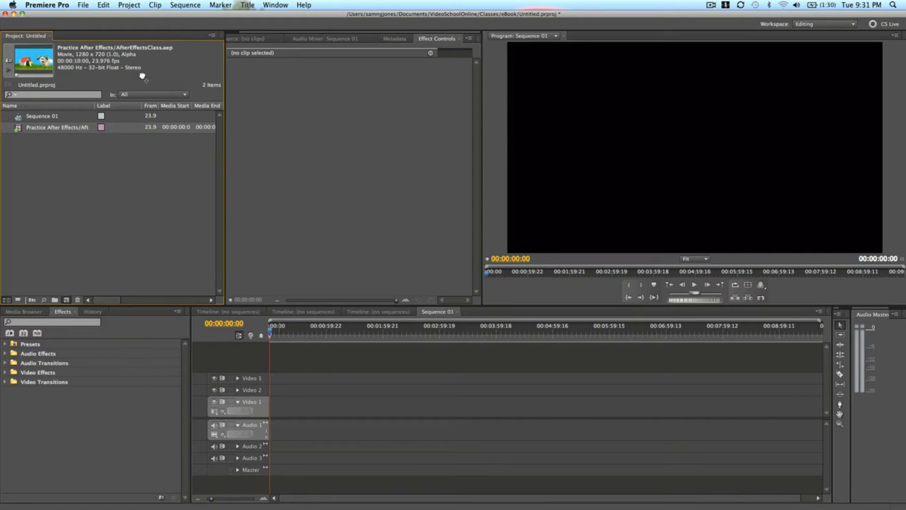
pyautogui.press('space')
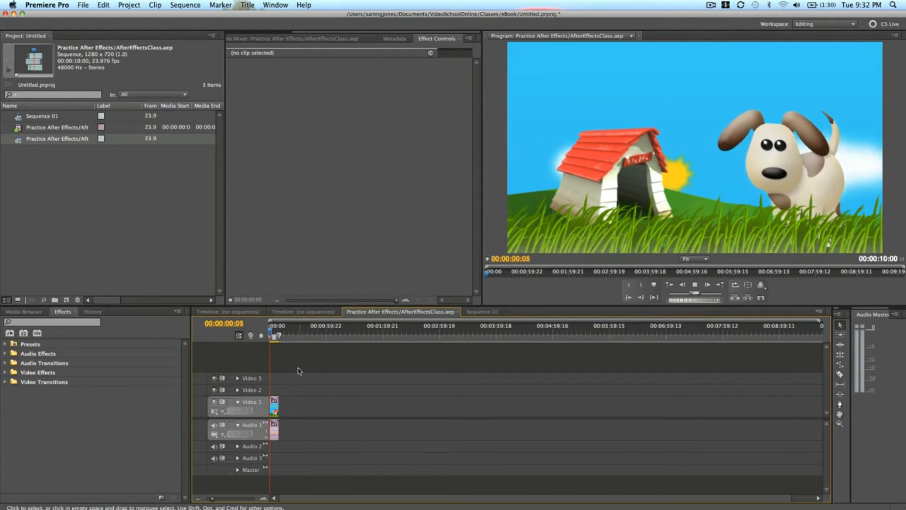
pyautogui.press('space')
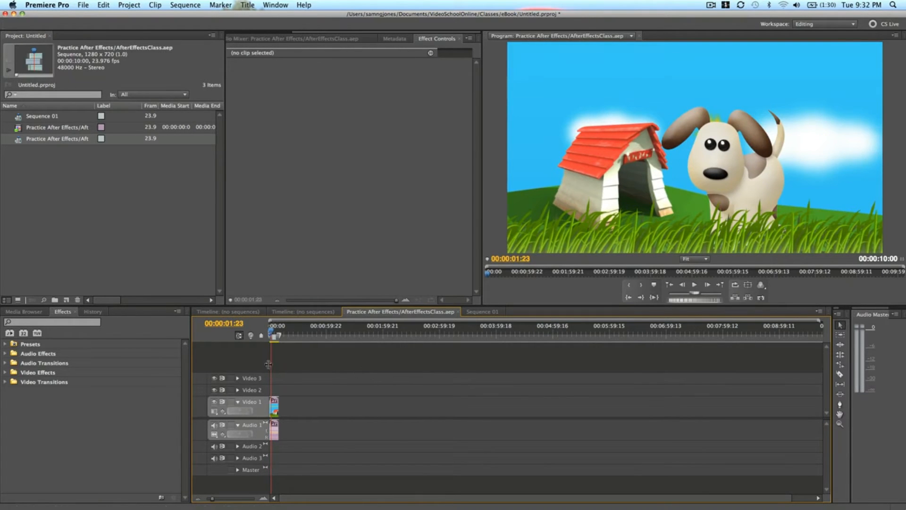
pyautogui.click(277, 334)
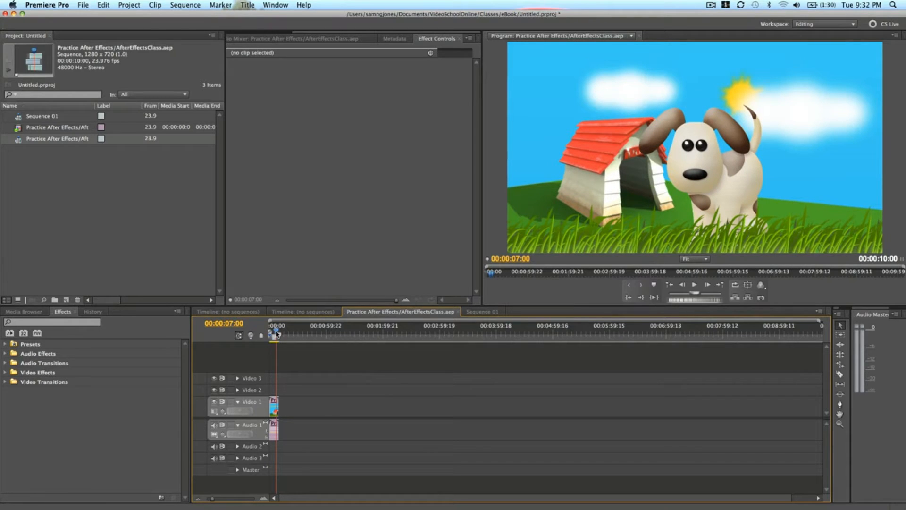
# Step: Switch to After Effects and add a DOG HOUSE title in the sky above the dog and the doghouse
pyautogui.press('super+Tab')
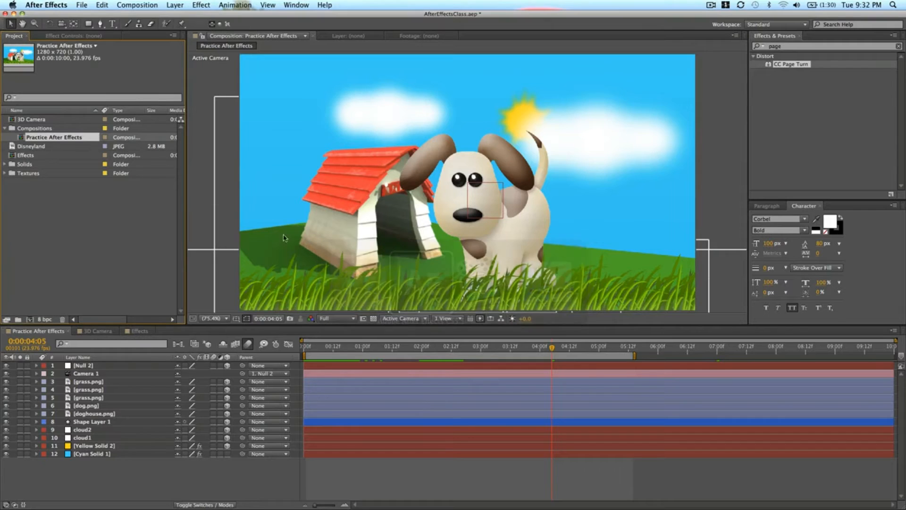
pyautogui.click(111, 24)
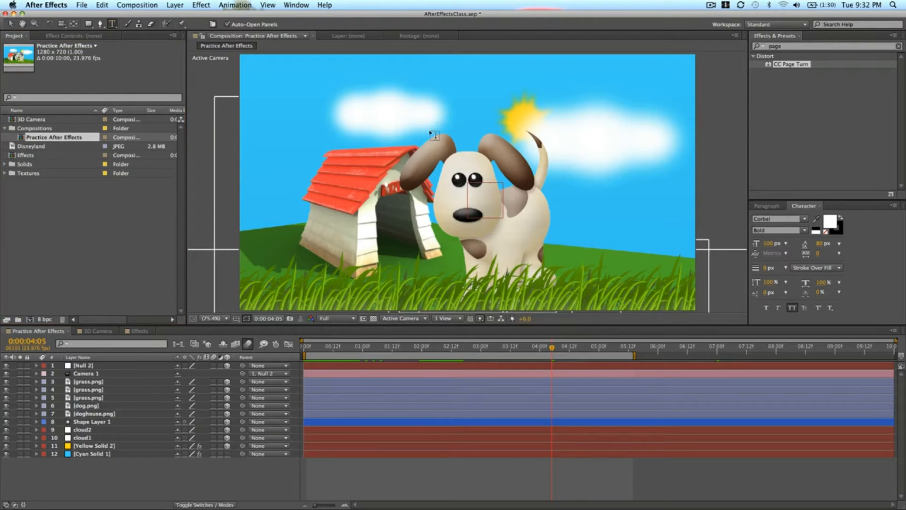
pyautogui.click(413, 109)
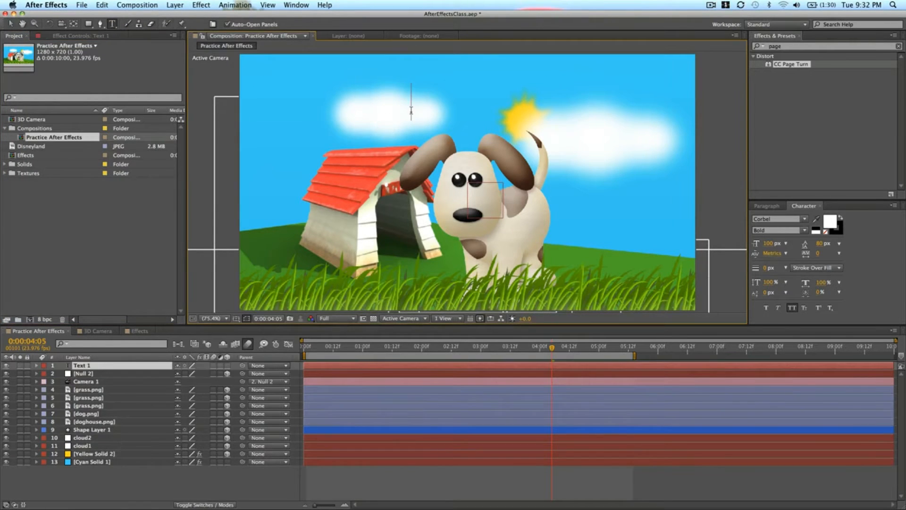
pyautogui.write('HOUSE')
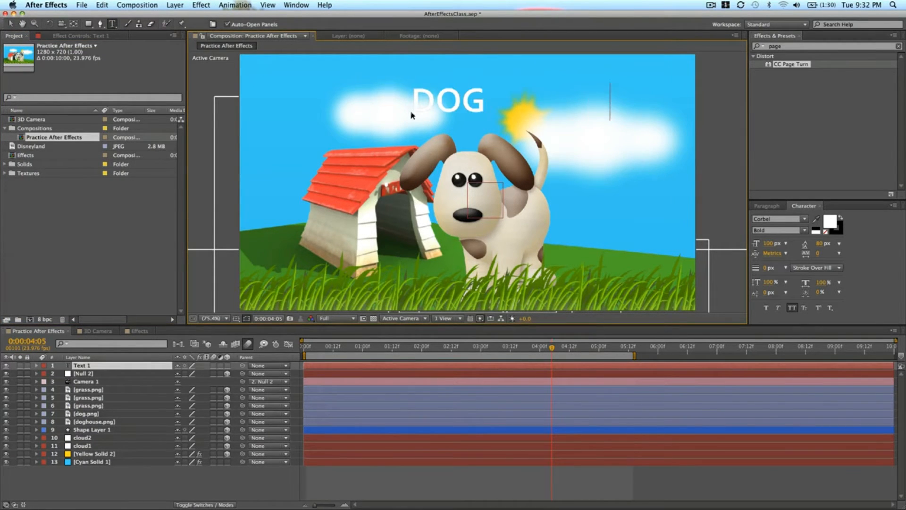
pyautogui.click(10, 24)
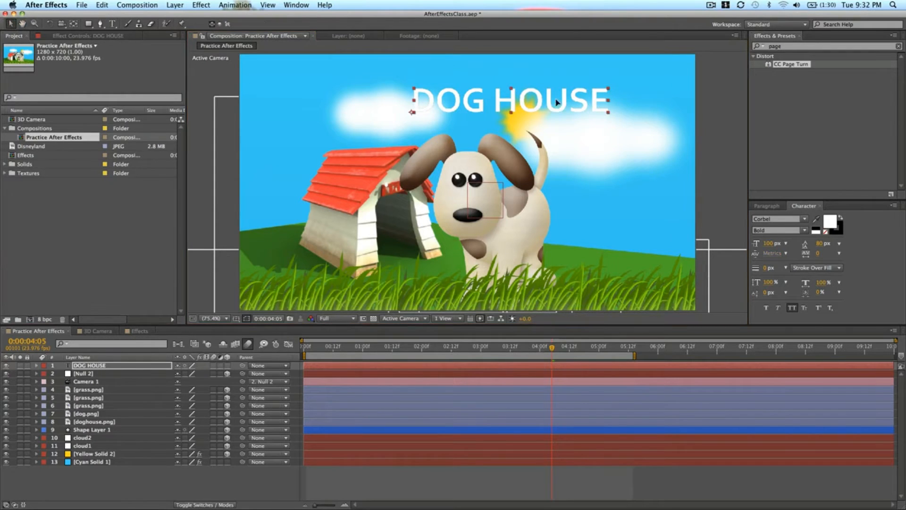
pyautogui.moveTo(557, 102); pyautogui.dragTo(505, 105)
# Step: Set the DOG HOUSE title's fill color to black and save the project
pyautogui.click(830, 224)
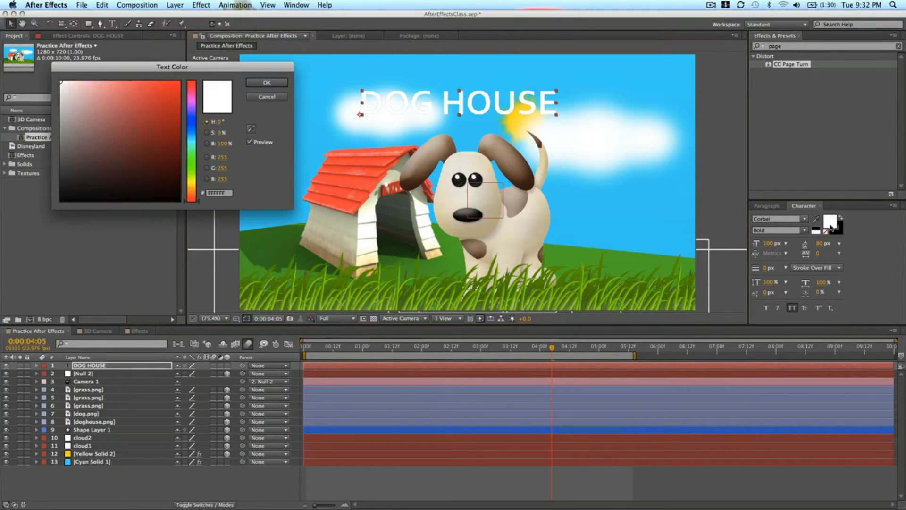
pyautogui.moveTo(133, 145); pyautogui.dragTo(1, 272)
pyautogui.click(280, 85)
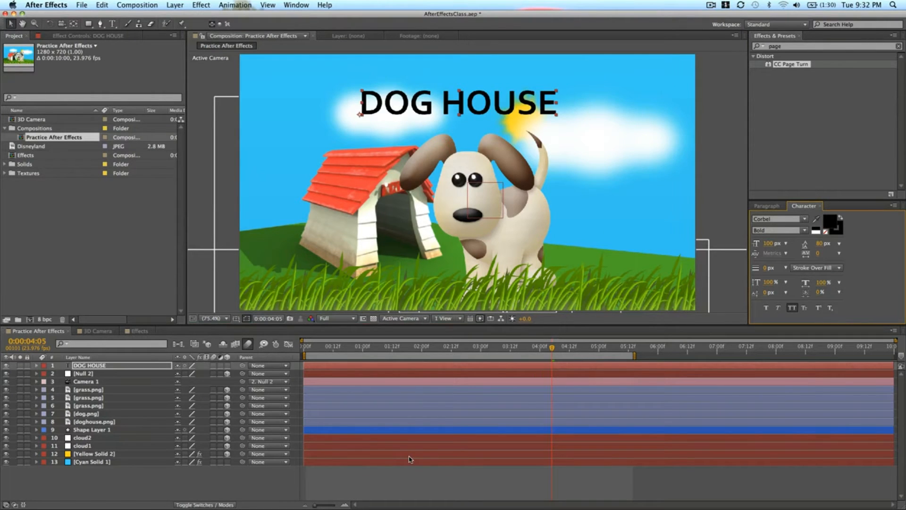
pyautogui.press('super+Tab')
pyautogui.click(383, 487)
pyautogui.press('super+s')
# Step: In Premiere Pro, create a 1280 x 720 black video and place it on Video 2 right after the dog composition
pyautogui.press('super+Tab')
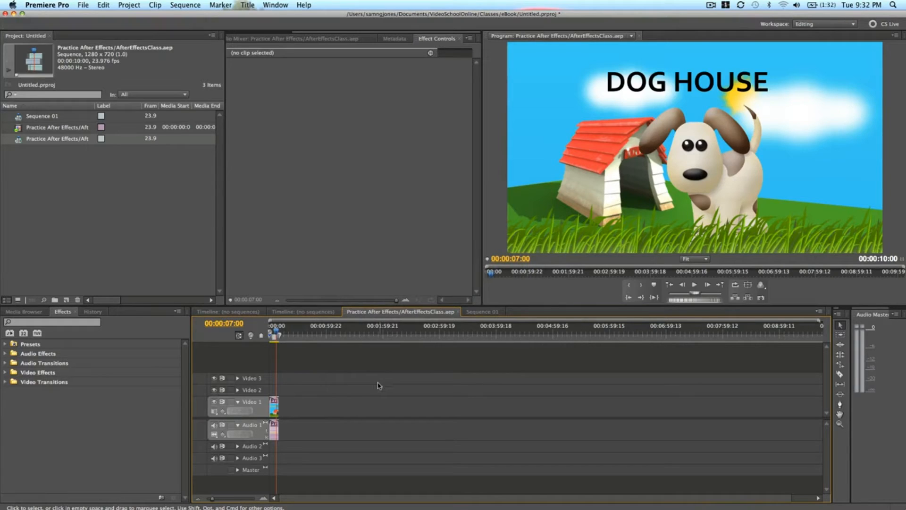
pyautogui.moveTo(275, 332); pyautogui.dragTo(285, 331)
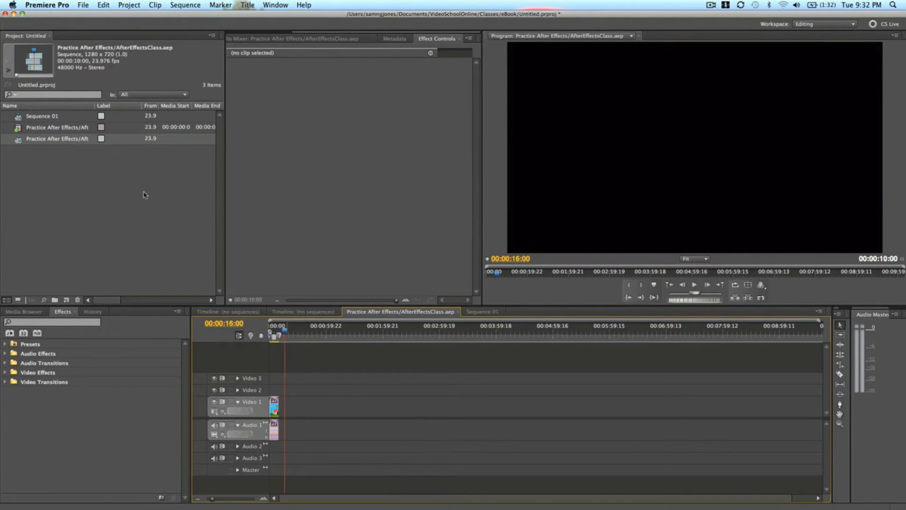
pyautogui.click(66, 301)
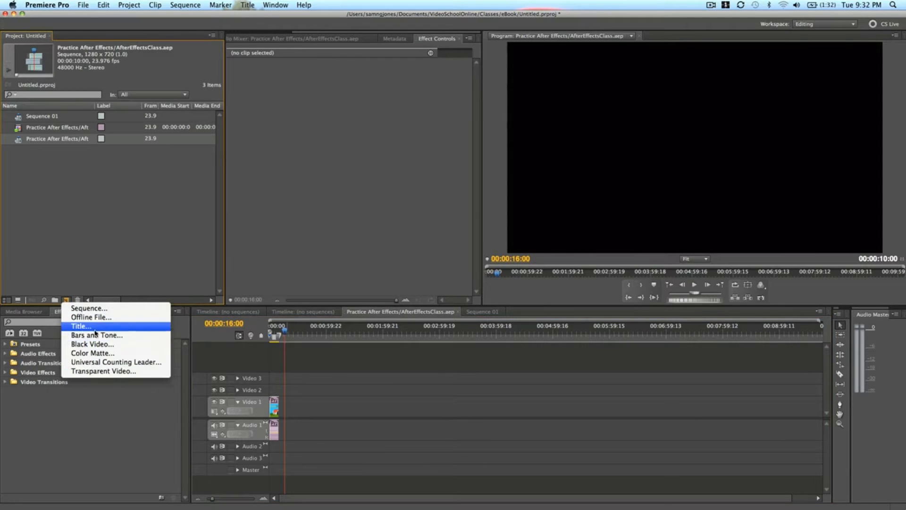
pyautogui.click(86, 344)
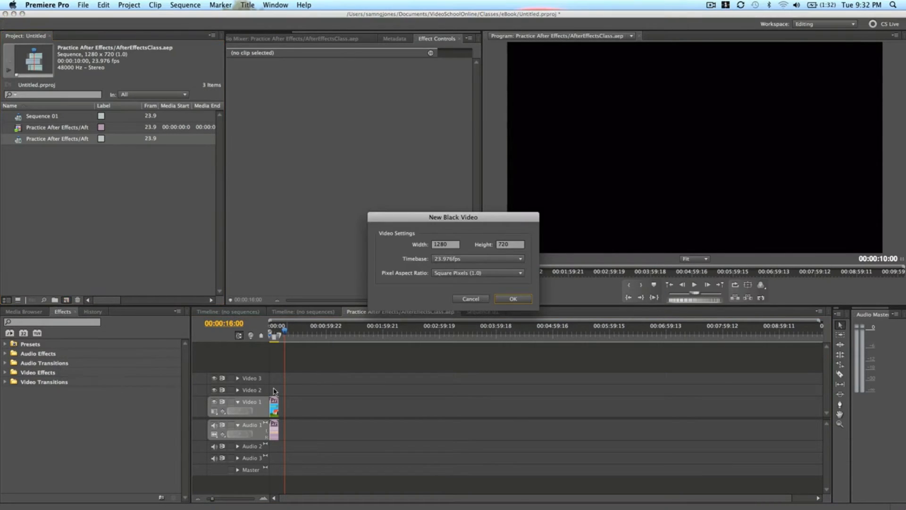
pyautogui.click(511, 299)
pyautogui.moveTo(31, 148); pyautogui.dragTo(379, 388)
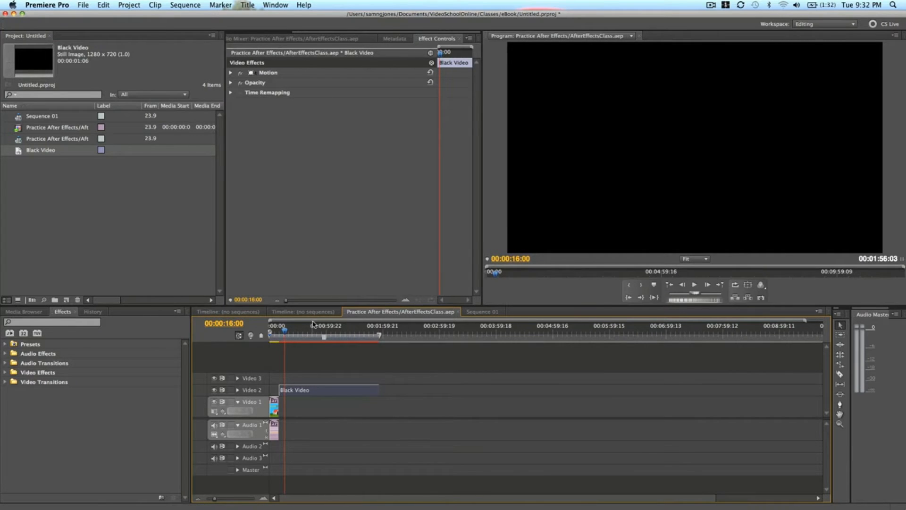
# Step: Replace the black video clip with an After Effects composition and select the linked composition in the After Effects project
pyautogui.rightClick(308, 392)
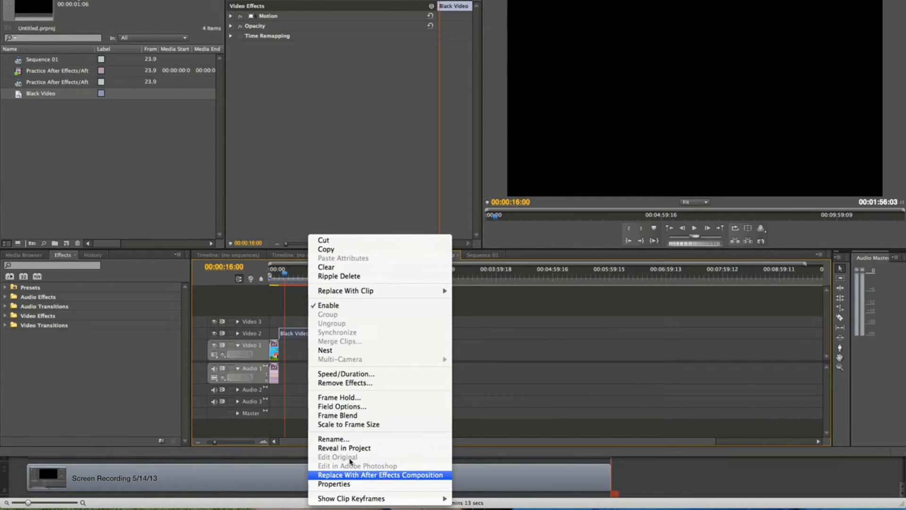
pyautogui.click(350, 476)
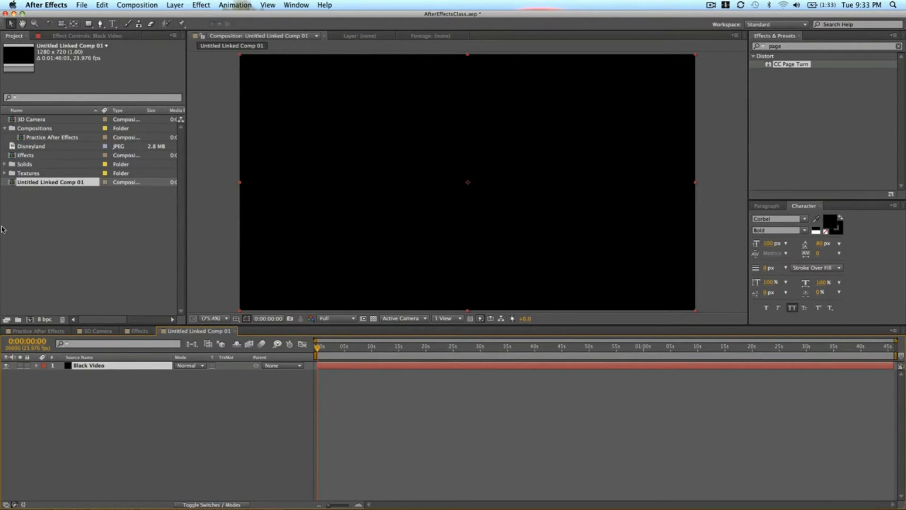
pyautogui.click(13, 183)
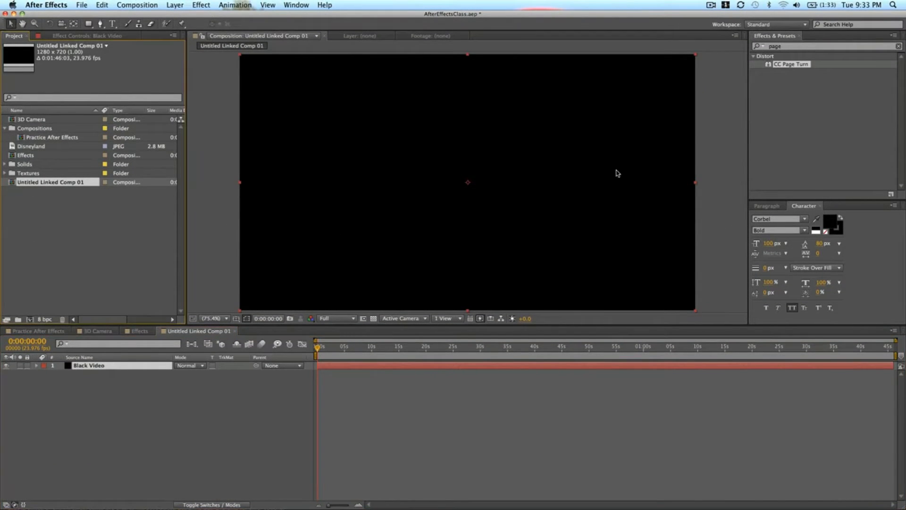
# Step: Add a text layer reading TESETE near the center of the linked composition
pyautogui.click(382, 166)
pyautogui.hotkey('ctrl', 't')
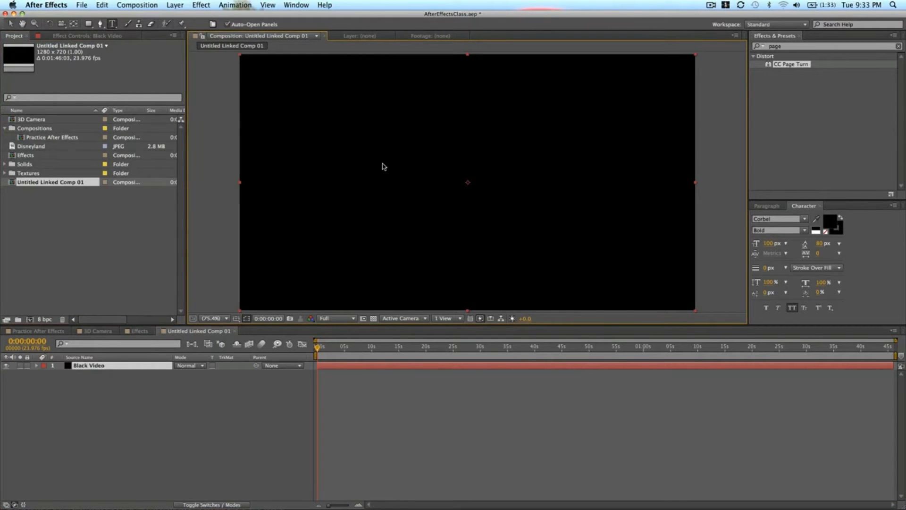
pyautogui.click(410, 208)
pyautogui.write('hello')
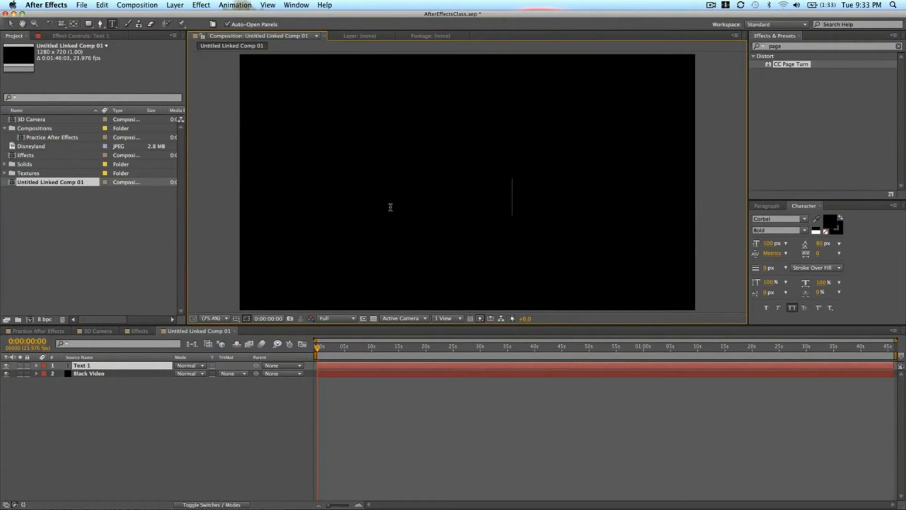
pyautogui.click(613, 375)
pyautogui.click(626, 366)
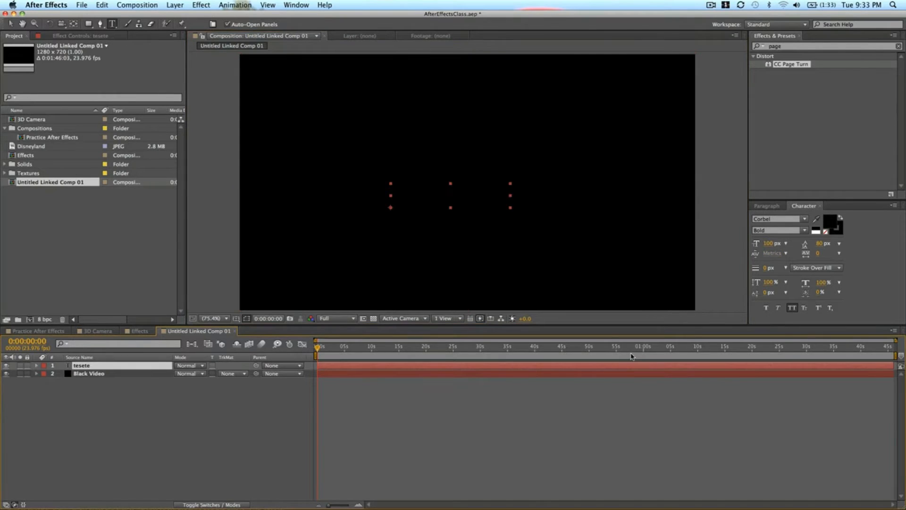
# Step: Set the TESETE text's fill color to white (FFFFFF) and deselect the layer
pyautogui.click(831, 220)
pyautogui.moveTo(135, 166); pyautogui.dragTo(61, 82)
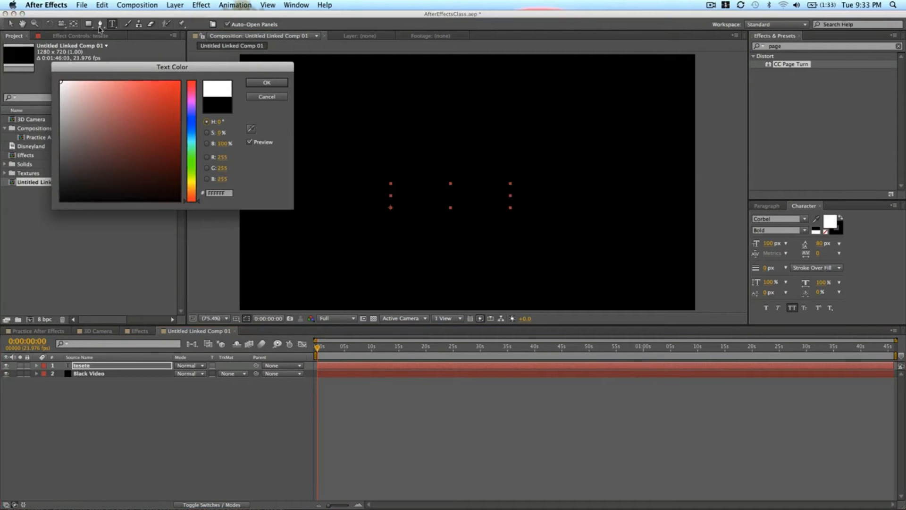
pyautogui.click(267, 82)
pyautogui.click(388, 467)
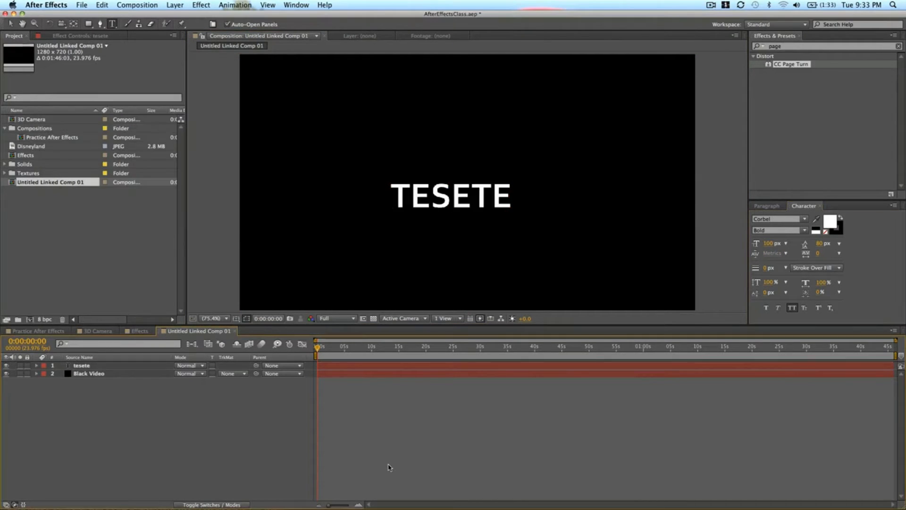
# Step: Replace the wording of the text layer with TEXT TEXT
pyautogui.doubleClick(451, 210)
pyautogui.write('TEXT TEXT')
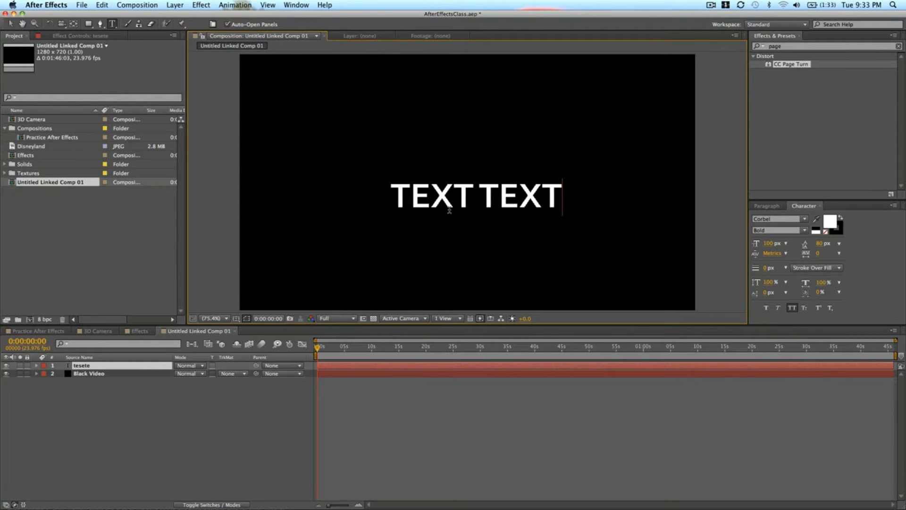
pyautogui.click(407, 383)
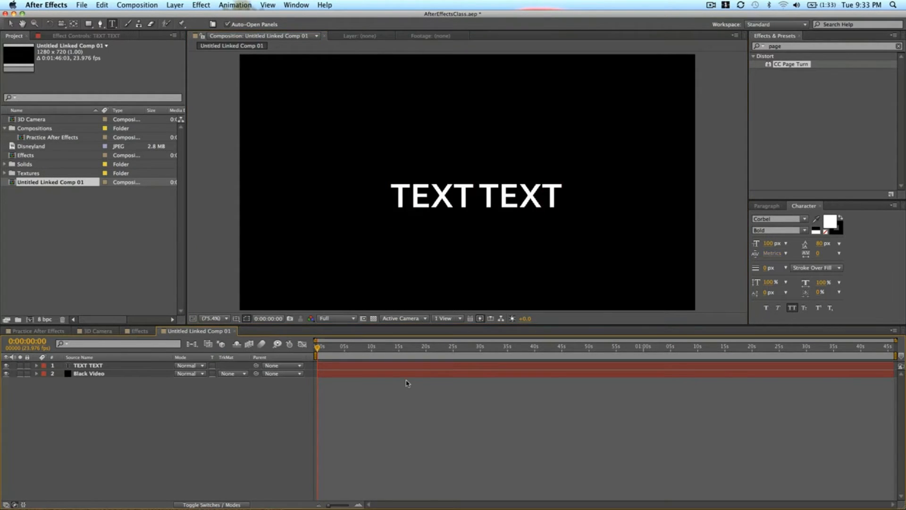
# Step: Switch to Premiere Pro and check the updated text on the linked clip further along the sequence
pyautogui.press('super+Tab')
pyautogui.press('super+Tab')
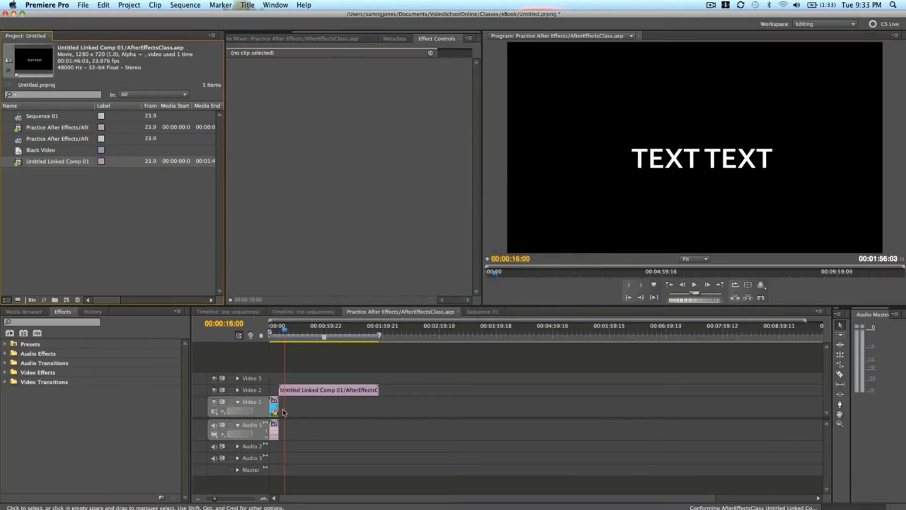
pyautogui.click(322, 333)
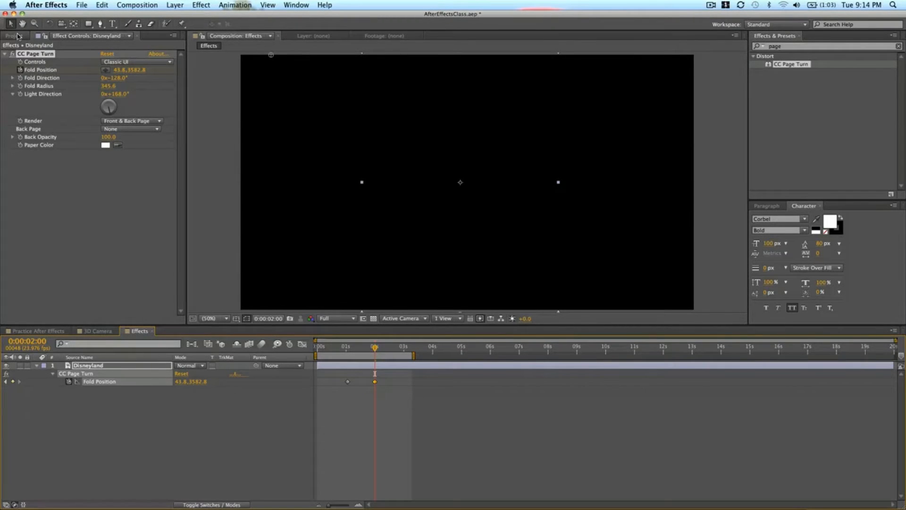
# Step: Create a 1920 × 1080 composition named photoshop and move its current time to 0:00:02:06
pyautogui.click(17, 36)
pyautogui.click(31, 295)
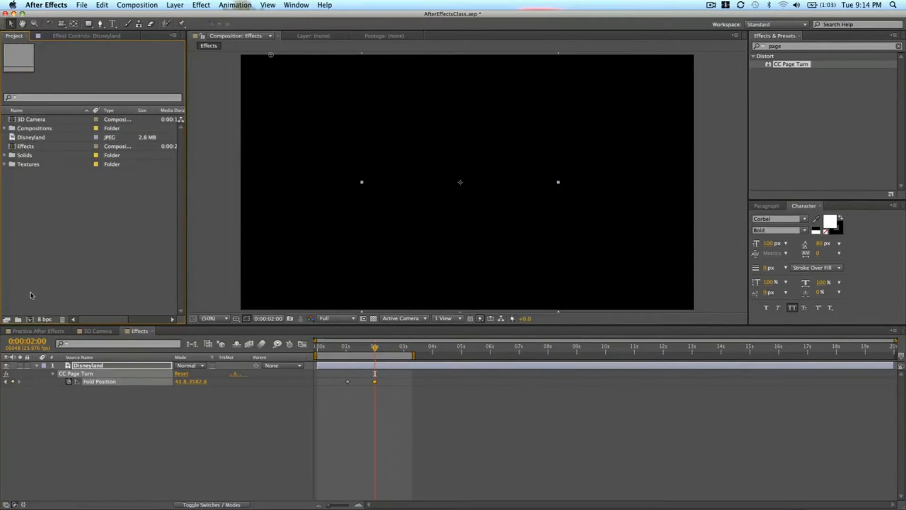
pyautogui.click(29, 323)
pyautogui.write('photoshop')
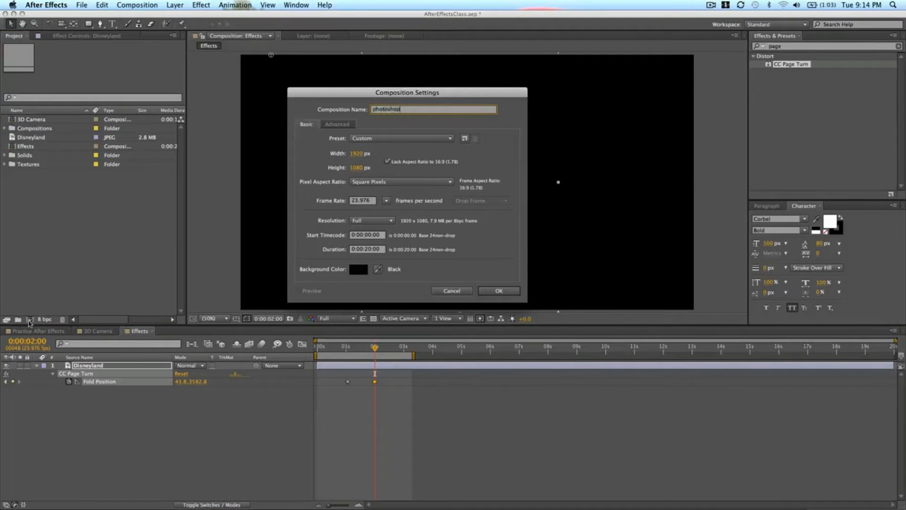
pyautogui.press('Return')
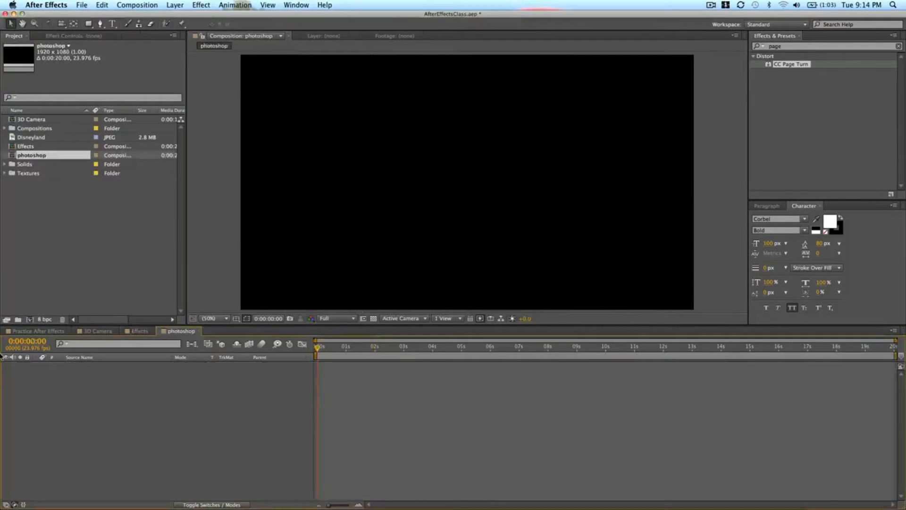
pyautogui.click(382, 357)
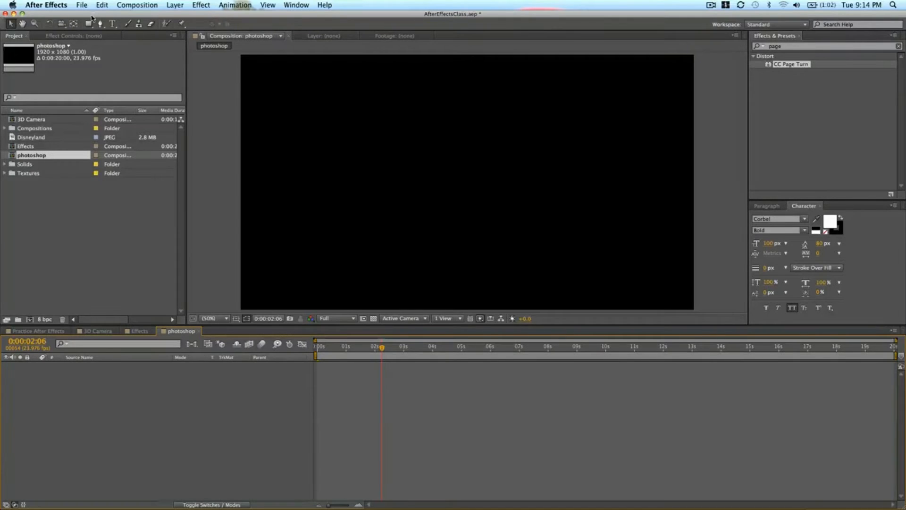
# Step: Create a new Adobe Photoshop file from the project and save it as test in the Photoshop Files folder
pyautogui.click(82, 5)
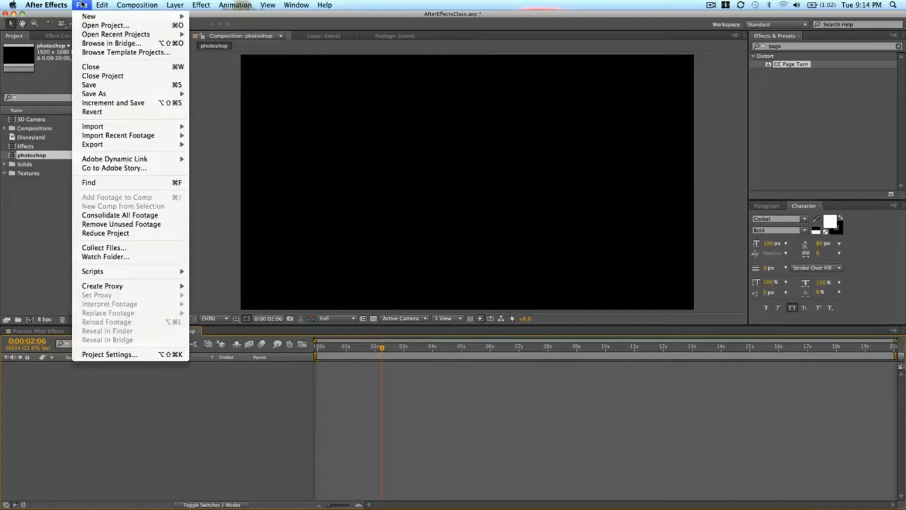
pyautogui.moveTo(89, 16)
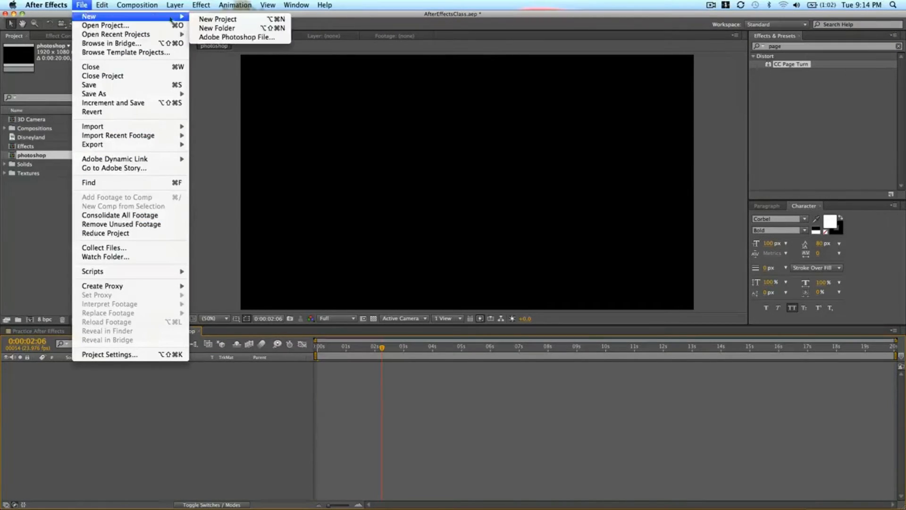
pyautogui.click(229, 40)
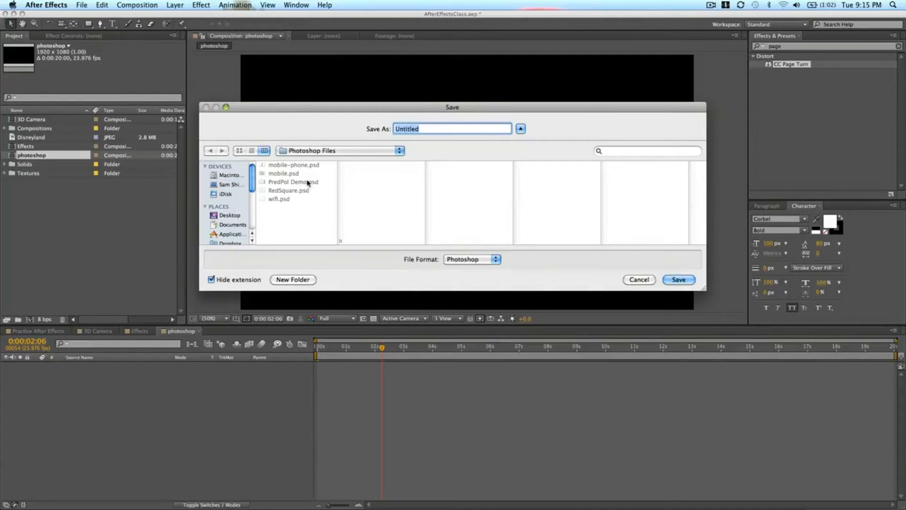
pyautogui.write('t')
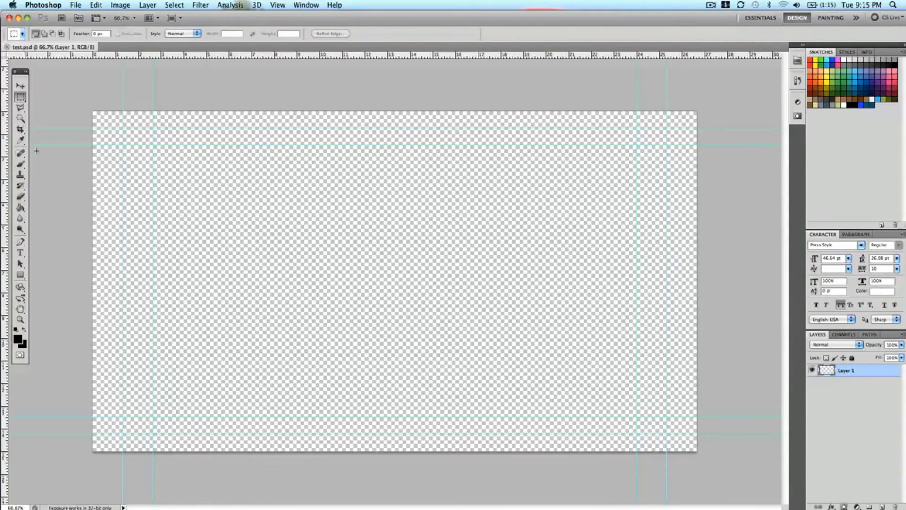
# Step: Draw a black rectangle, a black circle and a red circle on Layer 1, and move them to the canvas's lower right
pyautogui.click(21, 275)
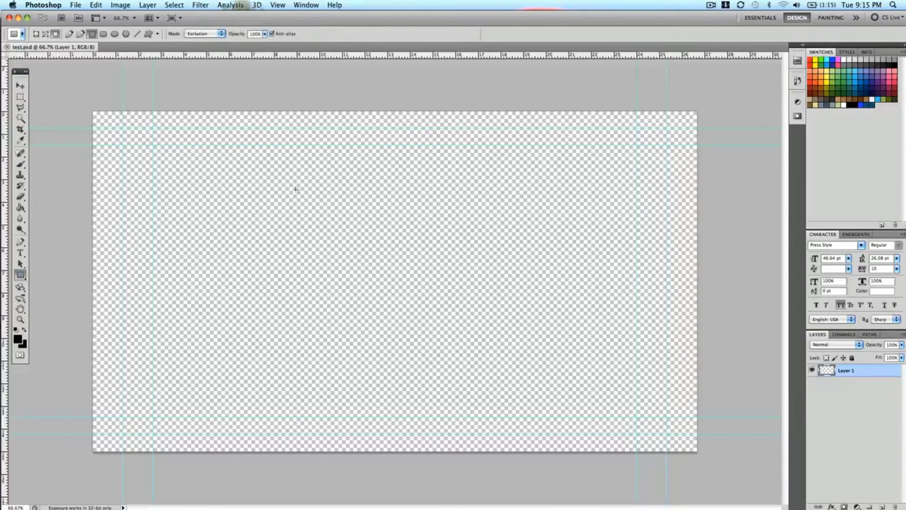
pyautogui.moveTo(343, 324); pyautogui.dragTo(560, 179)
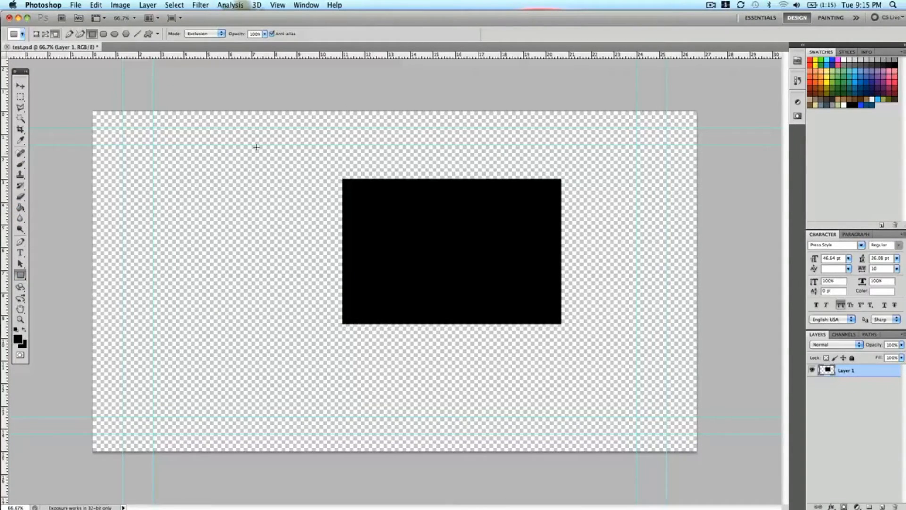
pyautogui.click(114, 34)
pyautogui.moveTo(275, 152); pyautogui.dragTo(409, 260)
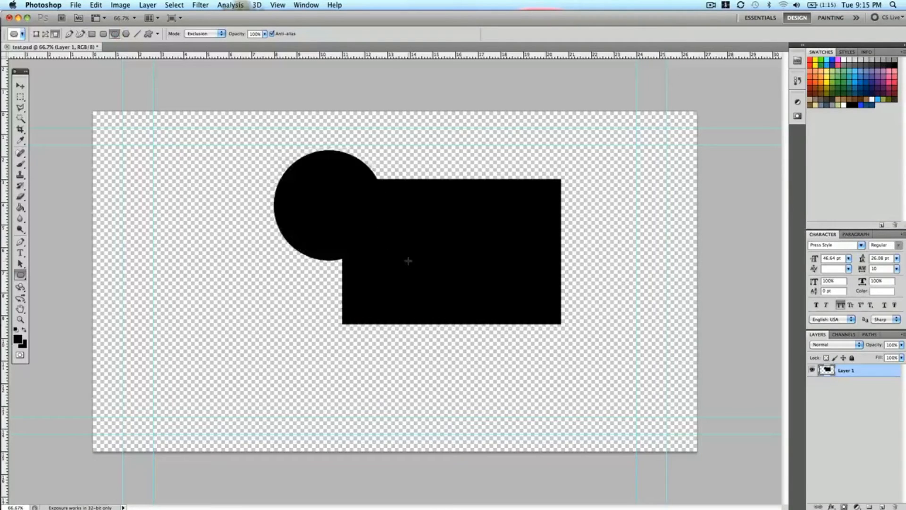
pyautogui.click(810, 69)
pyautogui.moveTo(367, 166)
pyautogui.mouseDown()
pyautogui.moveTo(466, 217)
pyautogui.moveTo(456, 256)
pyautogui.mouseUp()
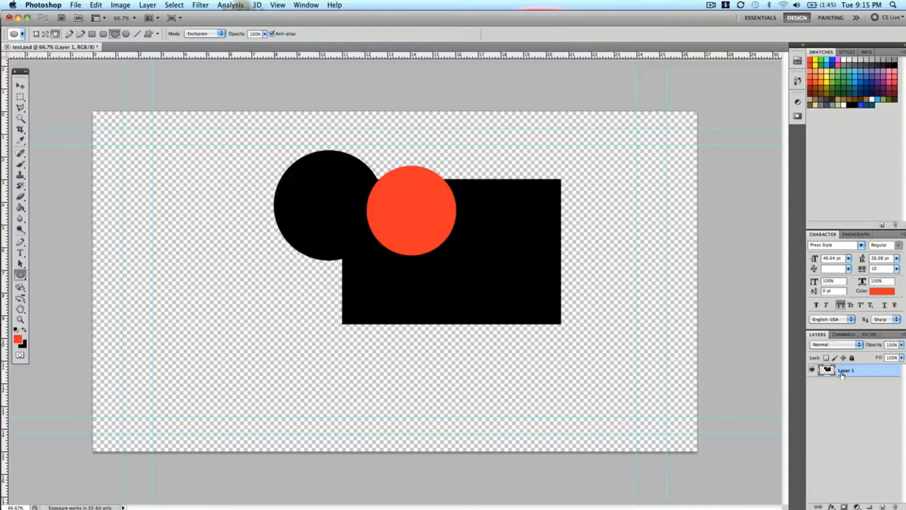
pyautogui.press('v')
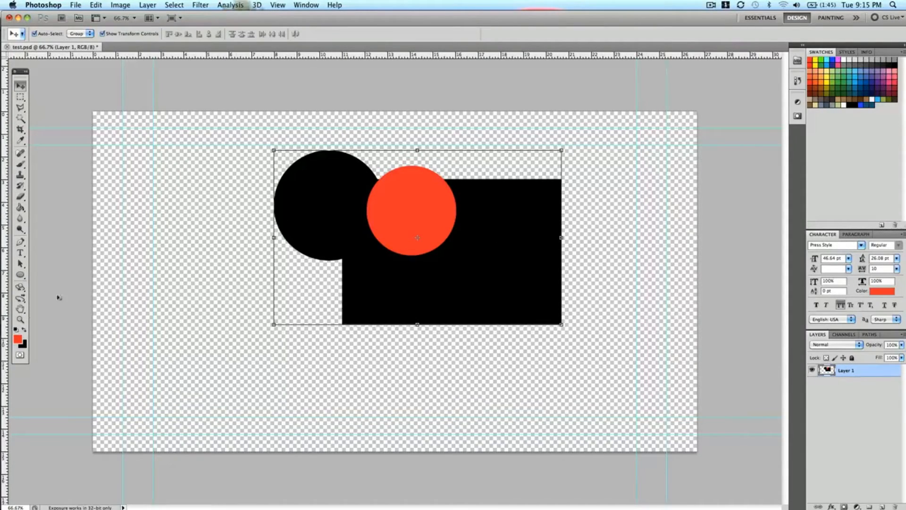
pyautogui.moveTo(368, 210); pyautogui.dragTo(547, 438)
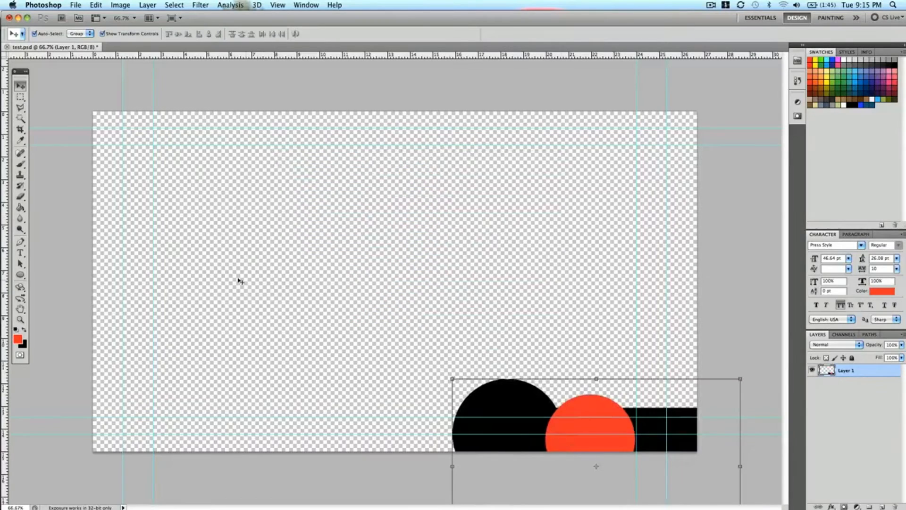
# Step: Draw a large black circle above the other shapes on Layer 1 and shift the whole layer left
pyautogui.click(21, 276)
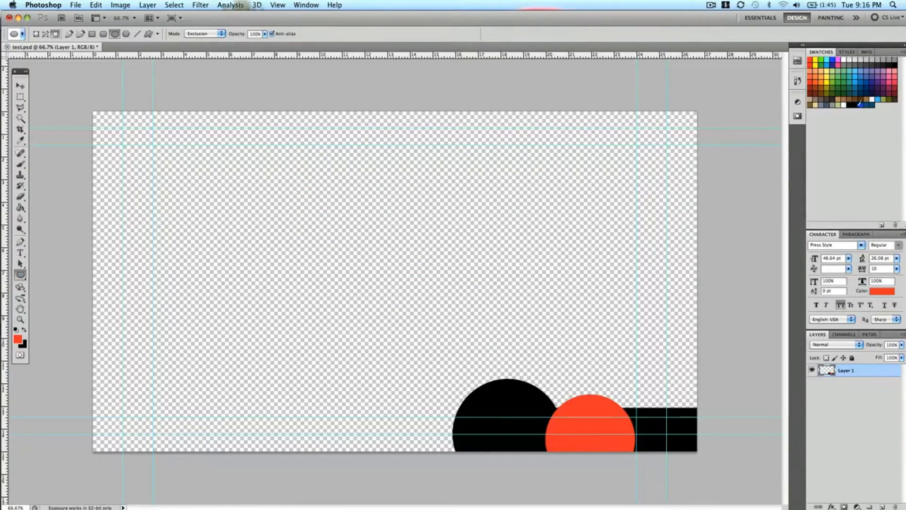
pyautogui.click(846, 101)
pyautogui.moveTo(315, 192); pyautogui.dragTo(531, 408)
pyautogui.press('v')
pyautogui.moveTo(475, 303); pyautogui.dragTo(427, 295)
# Step: Add a new empty layer and delete Layer 1 with its overlapping test shapes
pyautogui.press('super+shift+n')
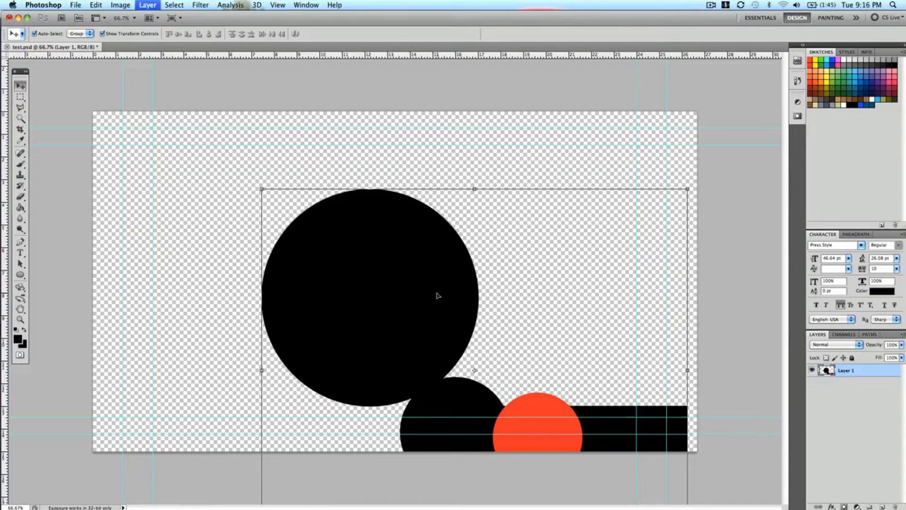
pyautogui.press('Return')
pyautogui.click(846, 382)
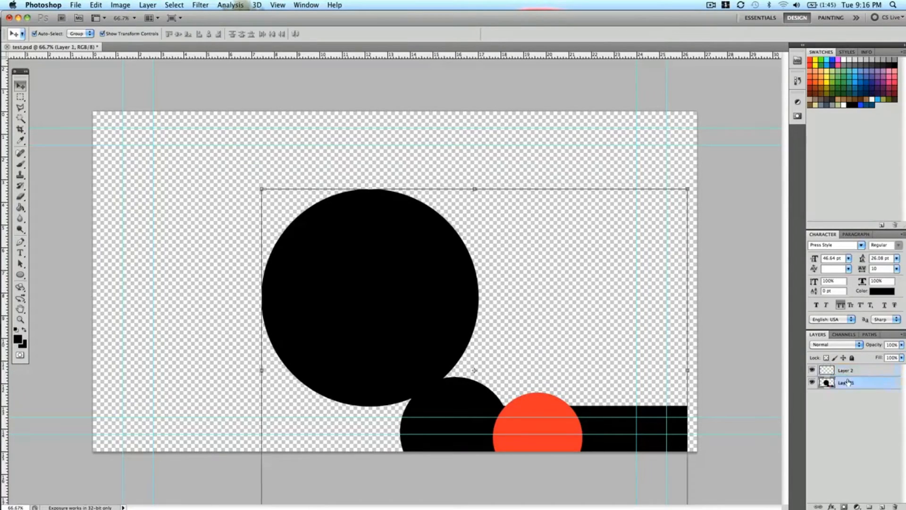
pyautogui.press('BackSpace')
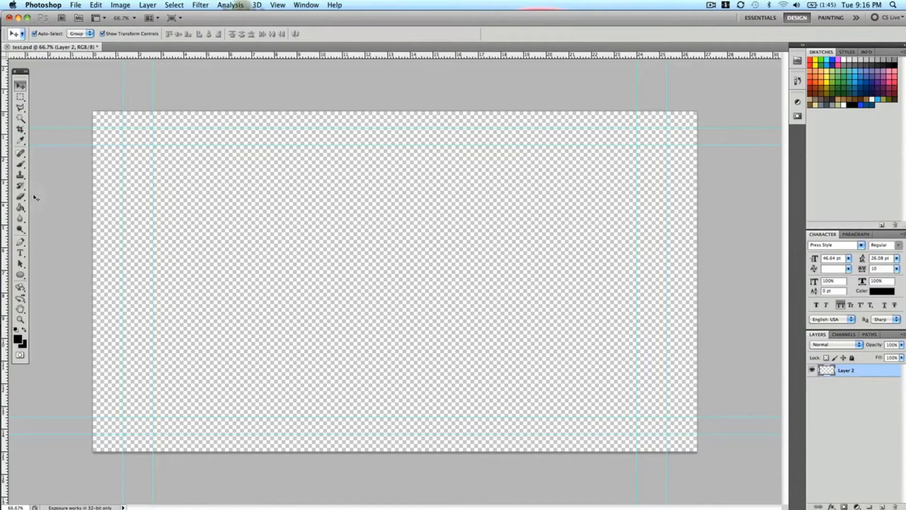
# Step: Draw a large black circle for the head on Layer 2 and nudge it into place, centered horizontally on the canvas
pyautogui.click(20, 275)
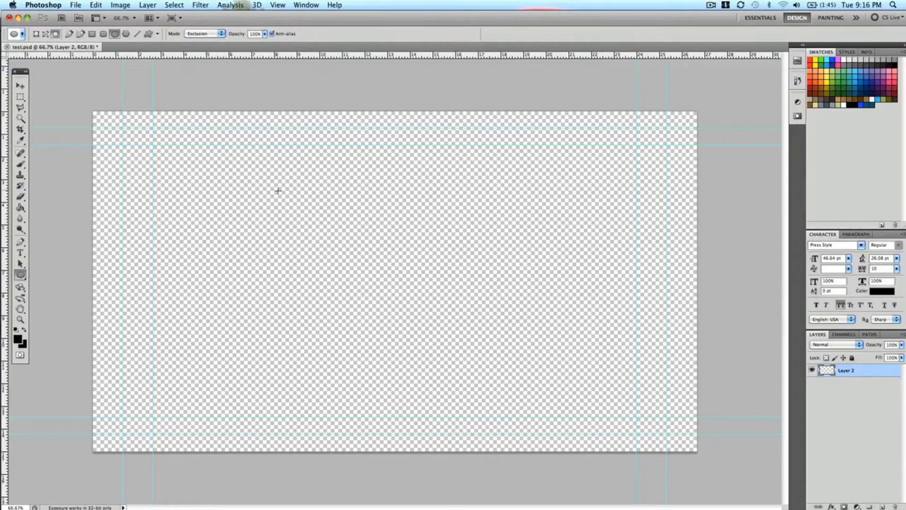
pyautogui.moveTo(279, 190); pyautogui.dragTo(640, 425)
pyautogui.press('v')
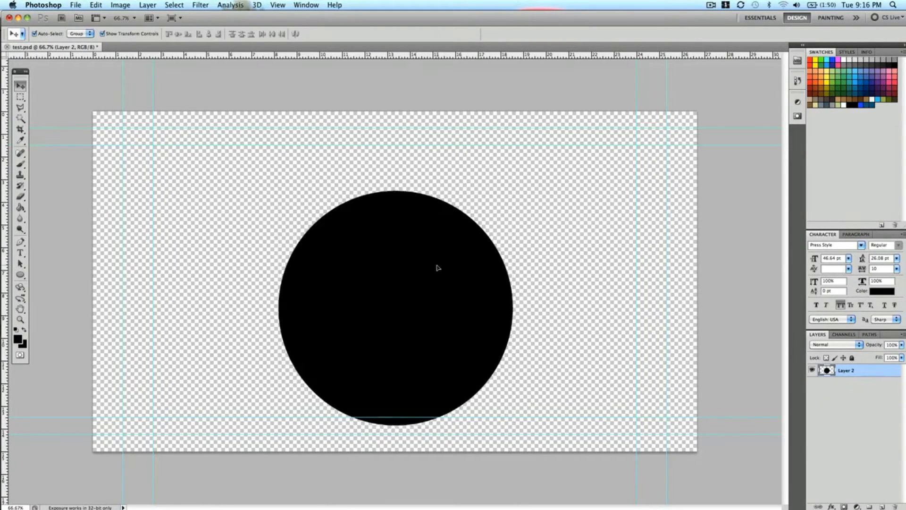
pyautogui.moveTo(439, 265); pyautogui.dragTo(438, 269)
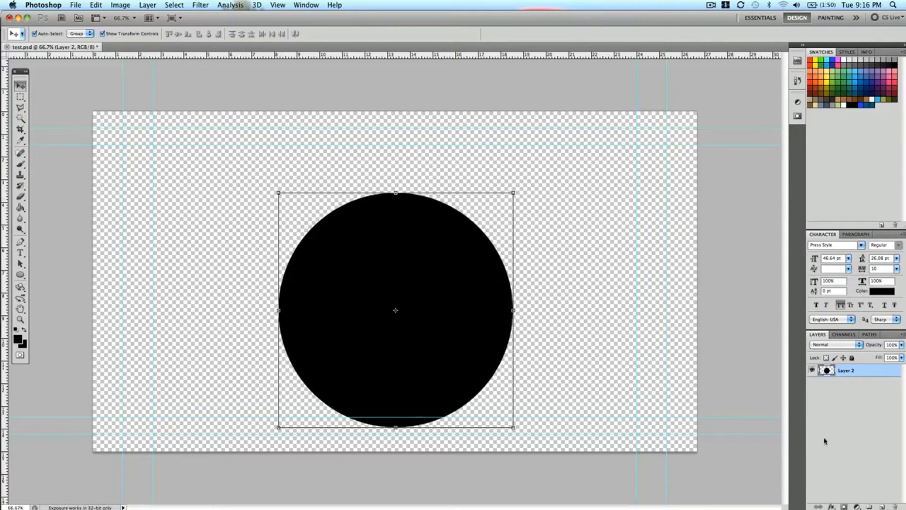
# Step: Add a new layer and draw a smaller black circle overlapping the head's upper left as an ear
pyautogui.press('super+shift+n')
pyautogui.press('Return')
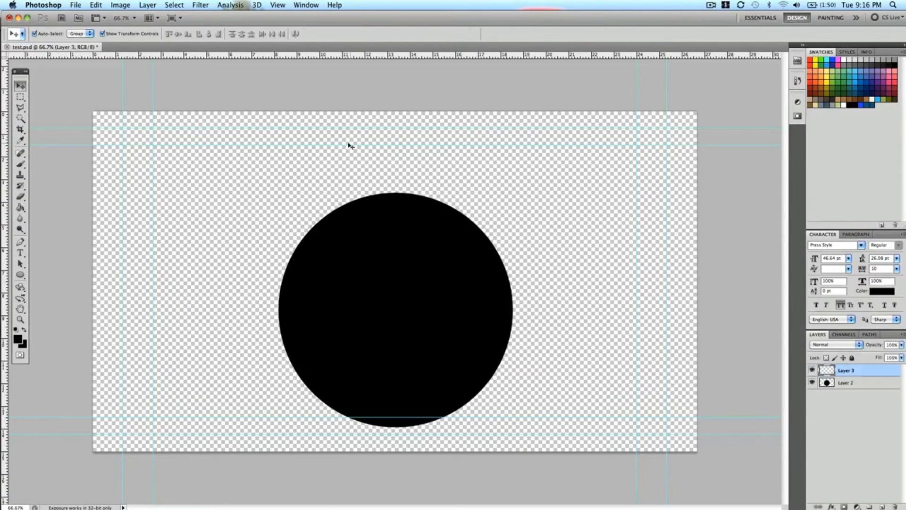
pyautogui.click(20, 275)
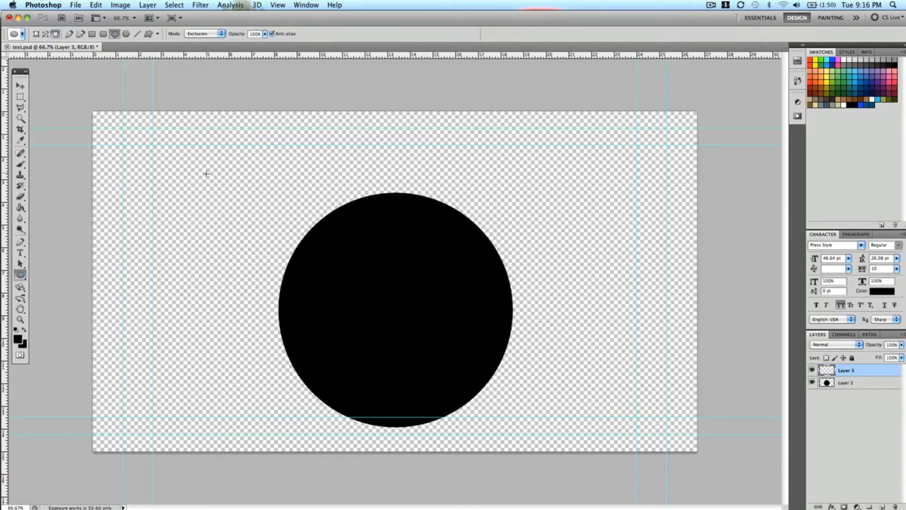
pyautogui.moveTo(206, 174); pyautogui.dragTo(384, 310)
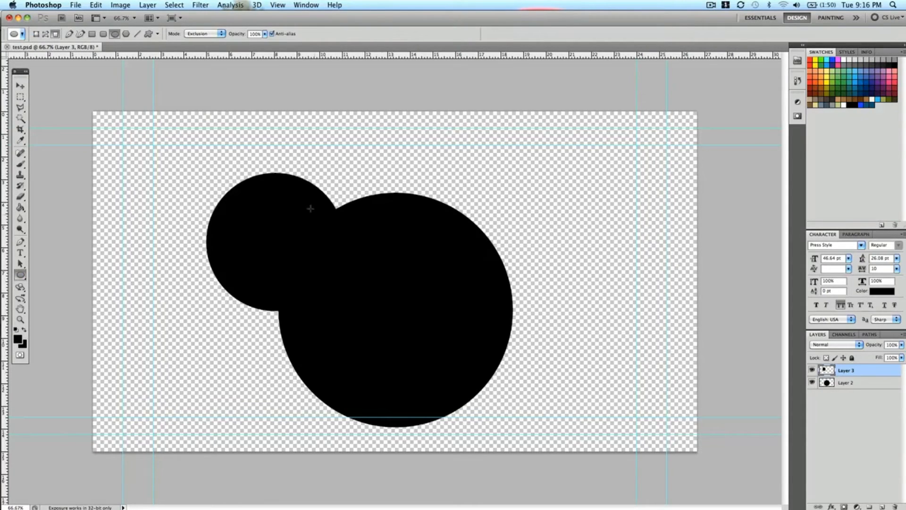
# Step: Reposition the ear at the head's upper left, duplicate it to the upper right, and save the file
pyautogui.press('v')
pyautogui.moveTo(286, 217); pyautogui.dragTo(533, 202)
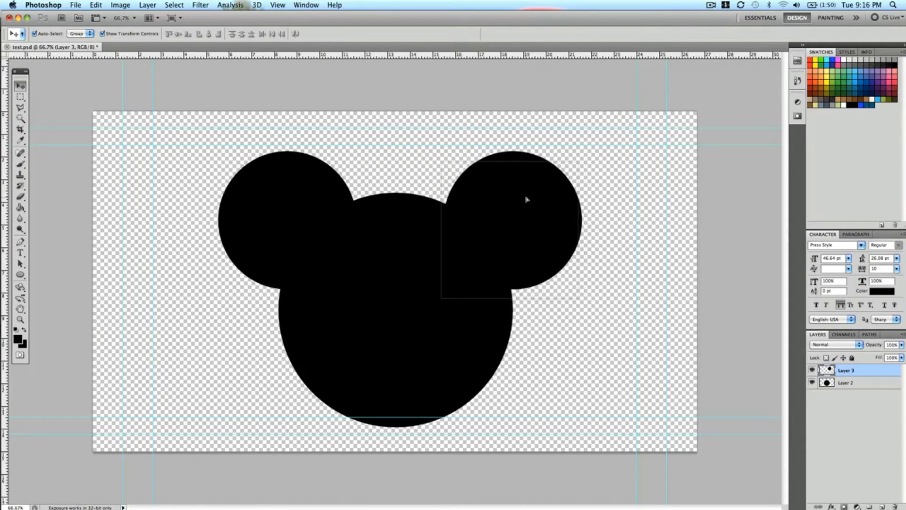
pyautogui.click(840, 450)
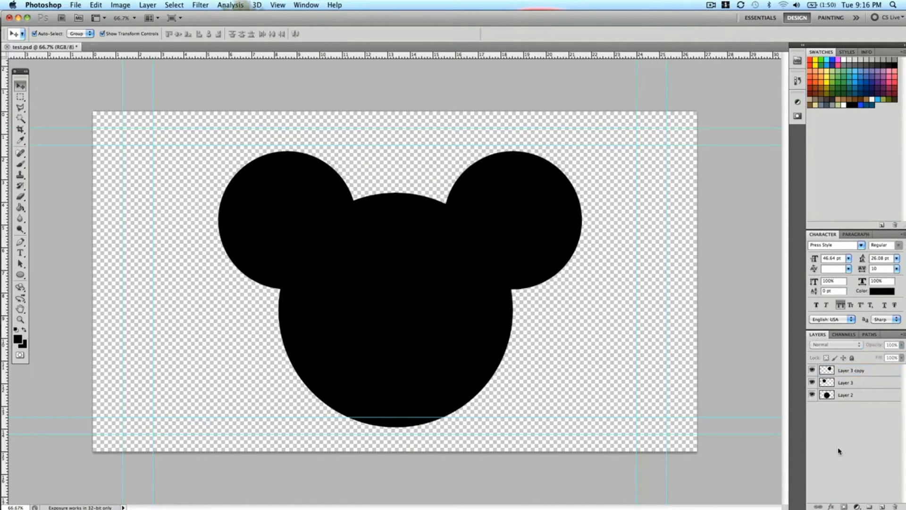
pyautogui.moveTo(546, 209); pyautogui.dragTo(540, 214)
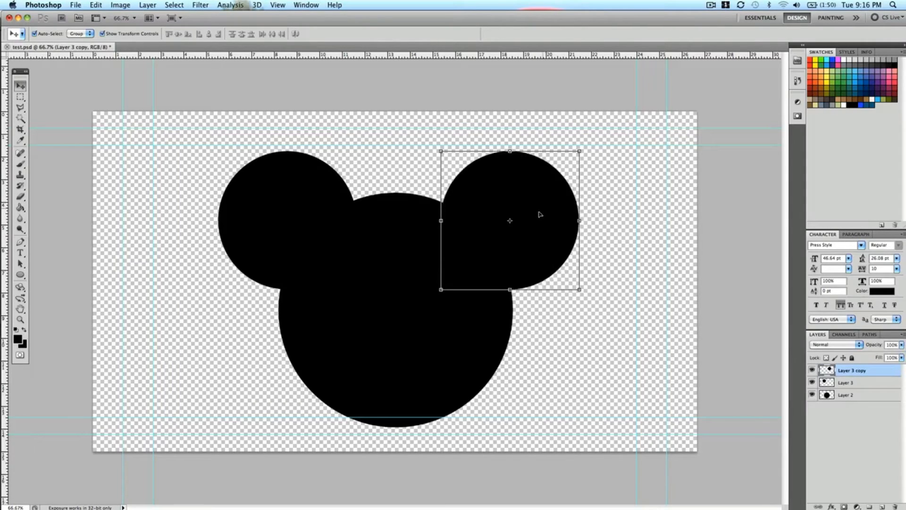
pyautogui.click(687, 229)
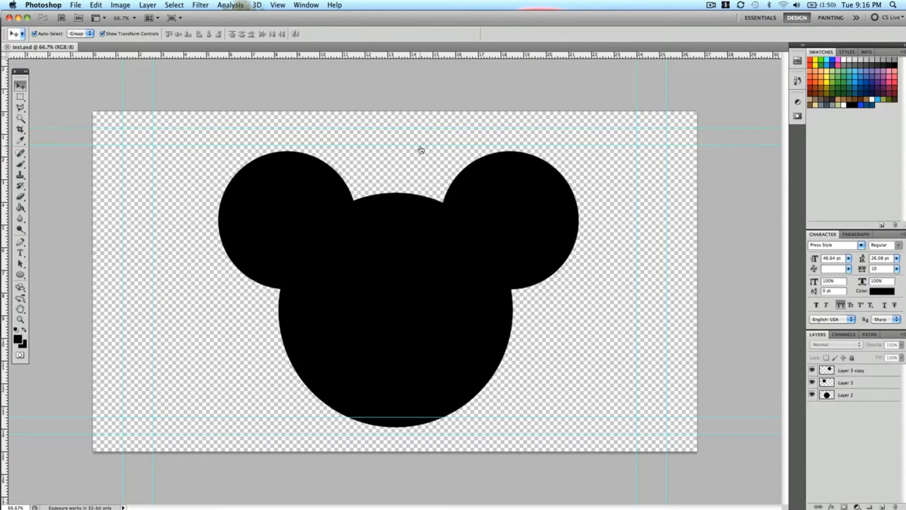
# Step: Switch to After Effects, add test.psd to the photoshop composition, and show the transparency grid behind it
pyautogui.press('super+Tab')
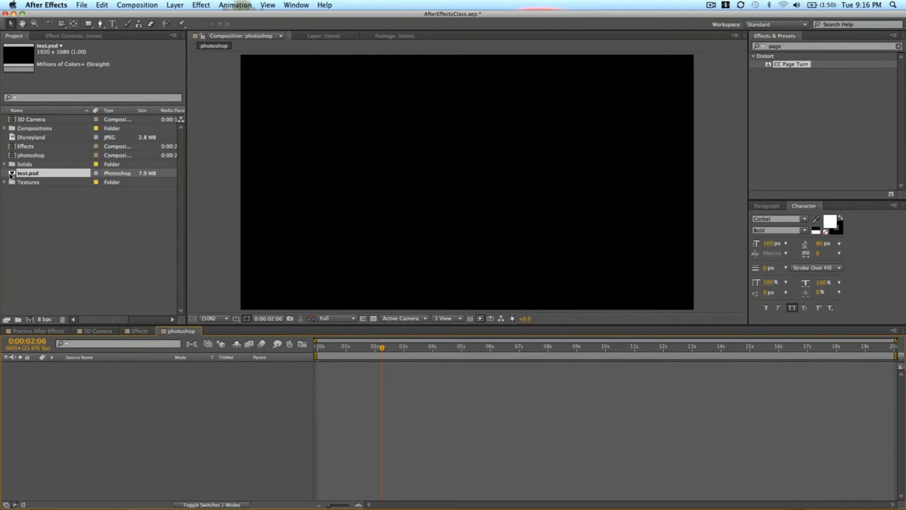
pyautogui.moveTo(11, 176); pyautogui.dragTo(471, 187)
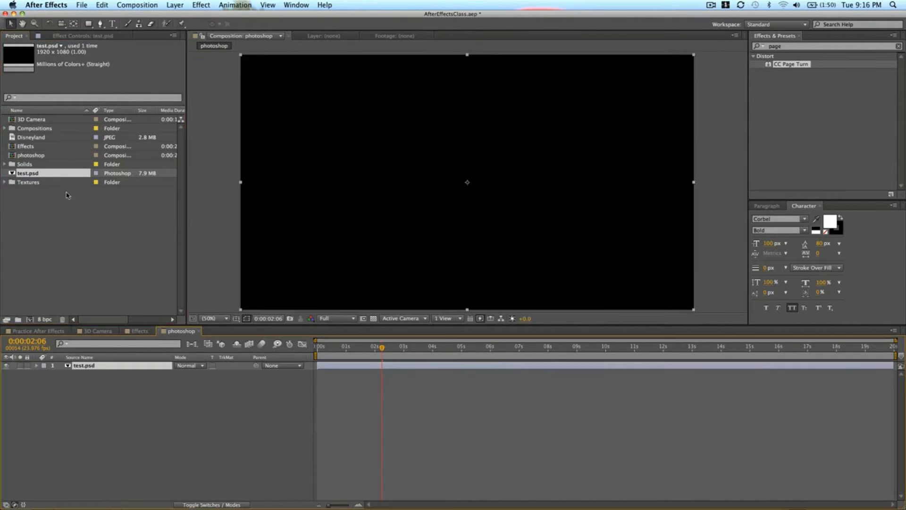
pyautogui.click(374, 318)
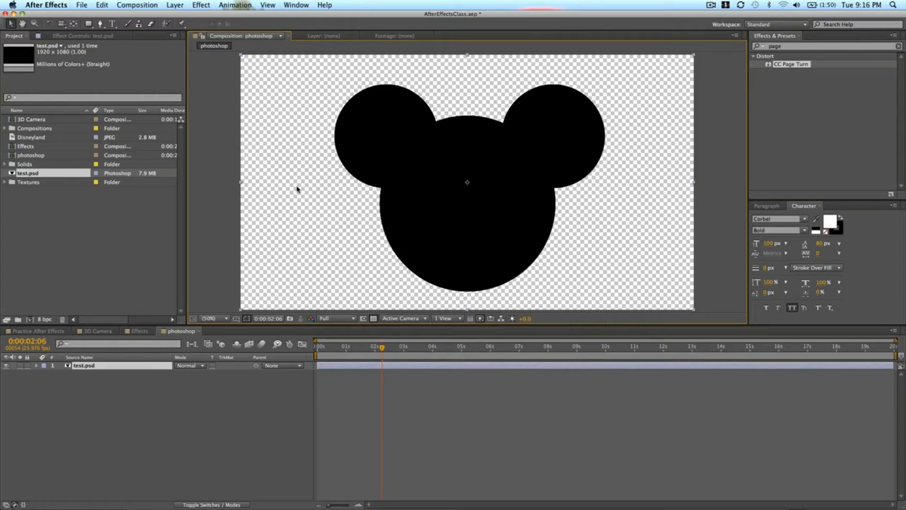
# Step: Switch to Photoshop, add a new layer, and draw a small red circle as a nose near the head's center
pyautogui.press('super+Tab')
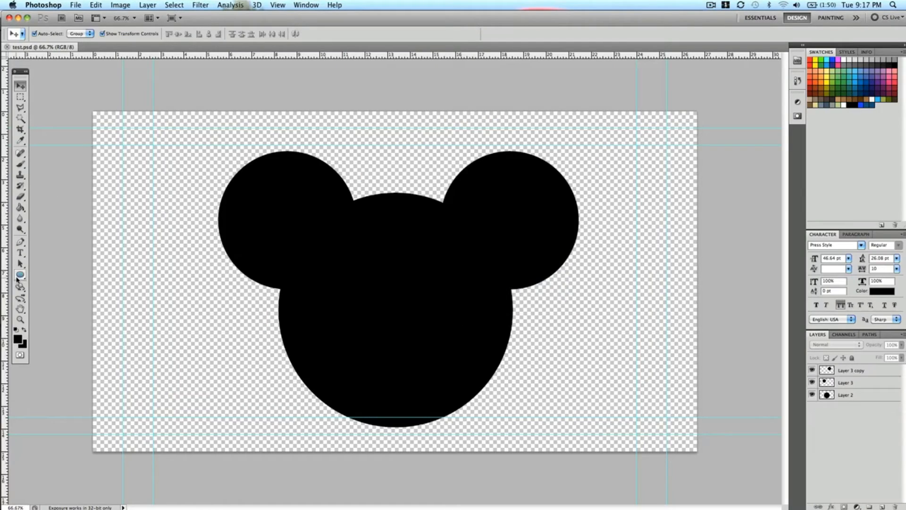
pyautogui.click(19, 275)
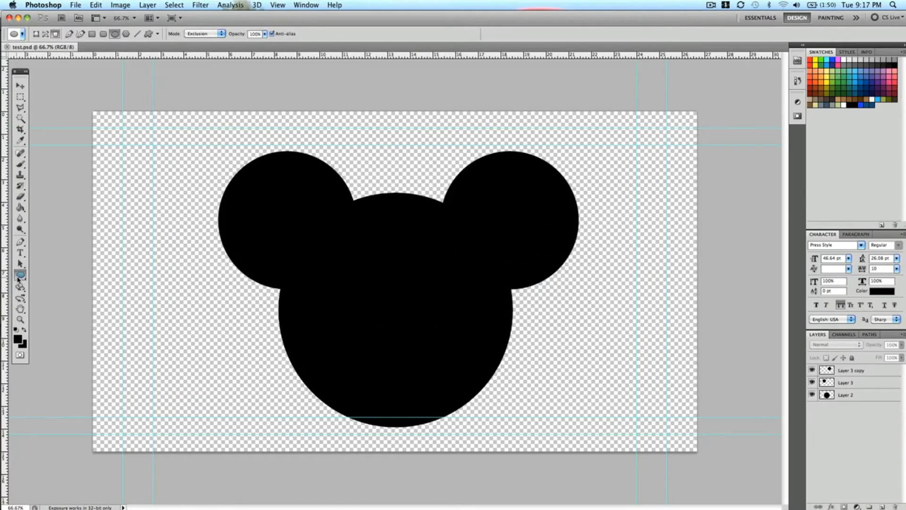
pyautogui.click(812, 60)
pyautogui.press('super+shift+n')
pyautogui.press('Return')
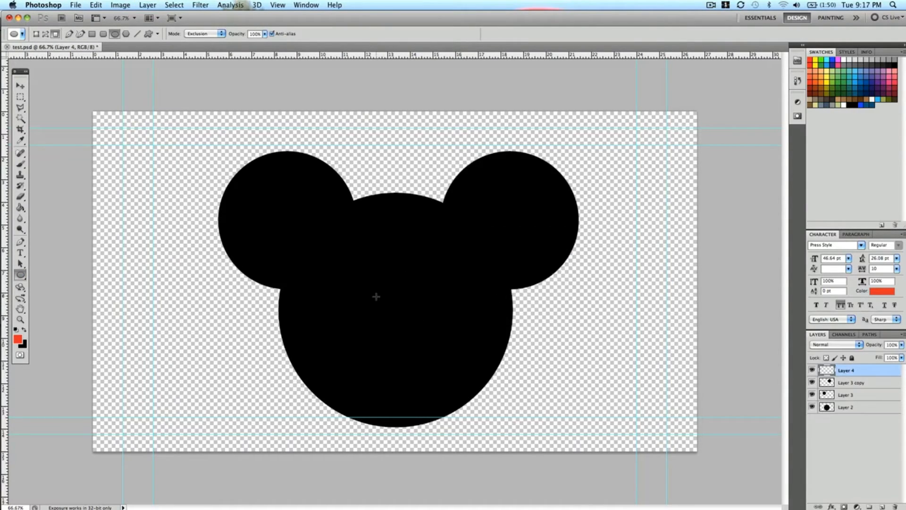
pyautogui.moveTo(376, 296); pyautogui.dragTo(417, 337)
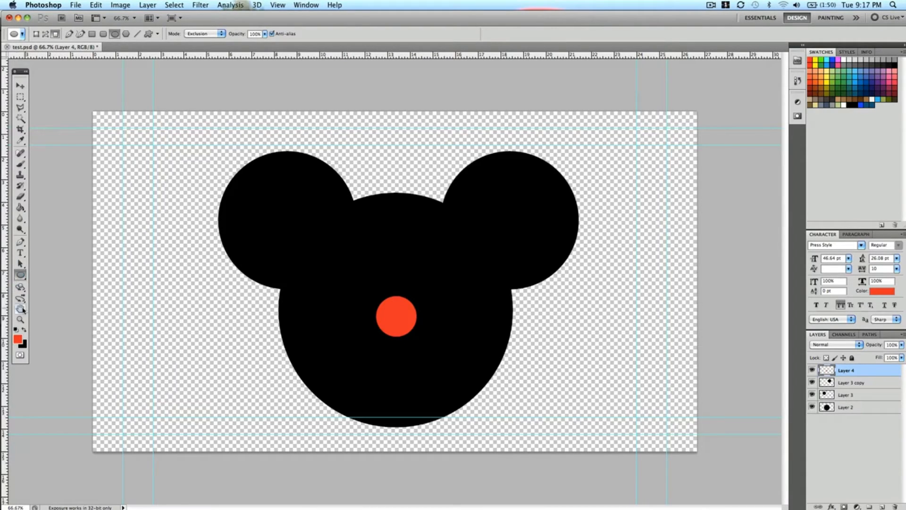
# Step: Draw two small pink circles as eyes above the nose on Layer 4 and deselect the layer
pyautogui.click(839, 60)
pyautogui.moveTo(345, 246); pyautogui.dragTo(364, 259)
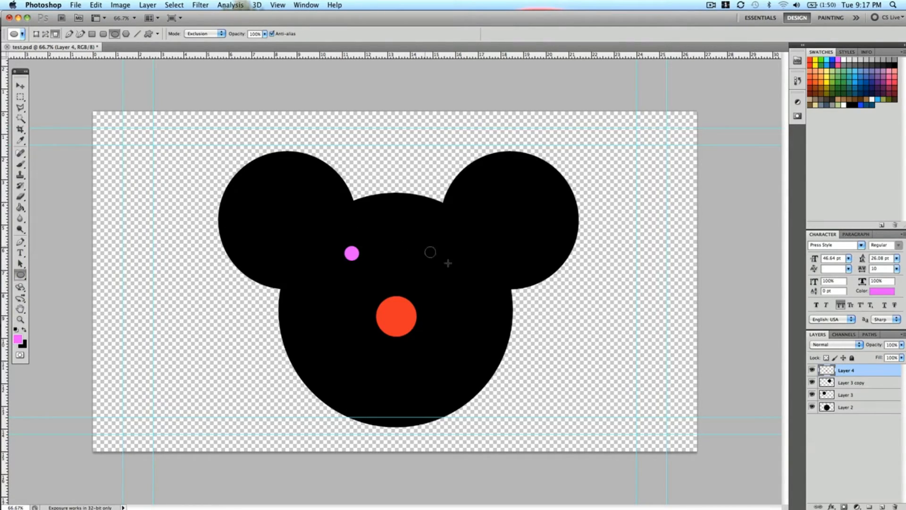
pyautogui.moveTo(448, 263); pyautogui.dragTo(441, 258)
pyautogui.click(20, 86)
pyautogui.click(166, 223)
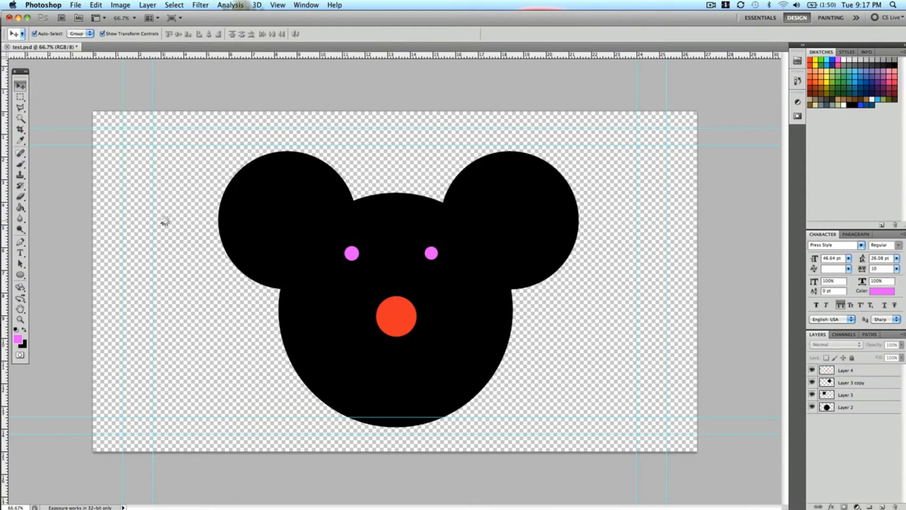
# Step: Save the edited test.psd, switch to After Effects and select the test.psd footage in the project
pyautogui.press('super+s')
pyautogui.press('super+Tab')
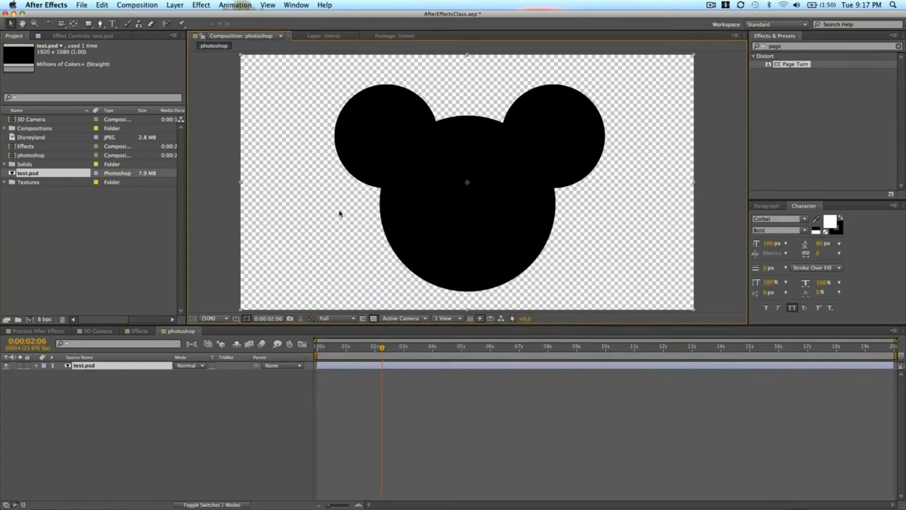
pyautogui.click(10, 174)
pyautogui.press('super+Tab')
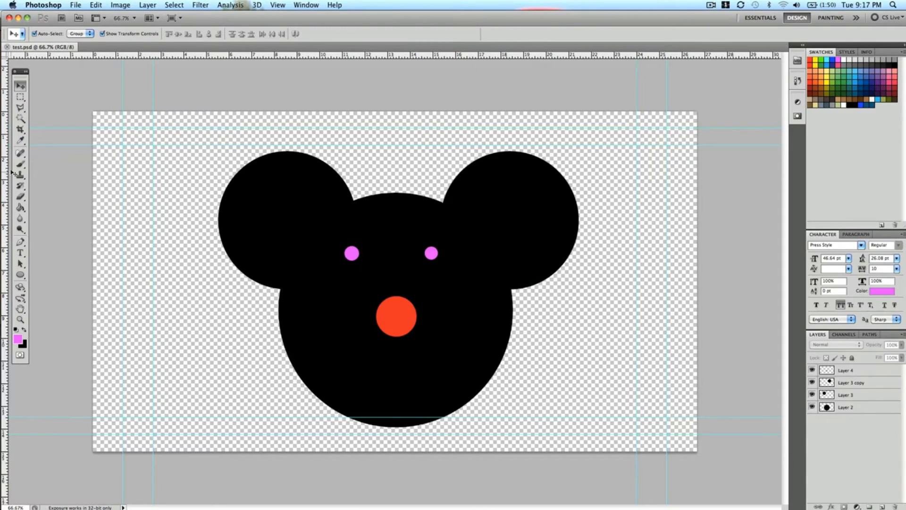
pyautogui.press('super+shift+s')
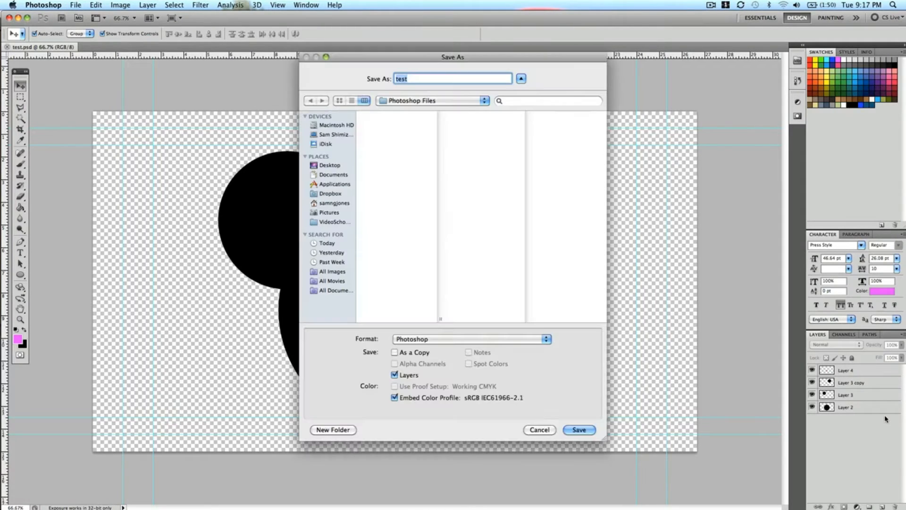
pyautogui.click(543, 431)
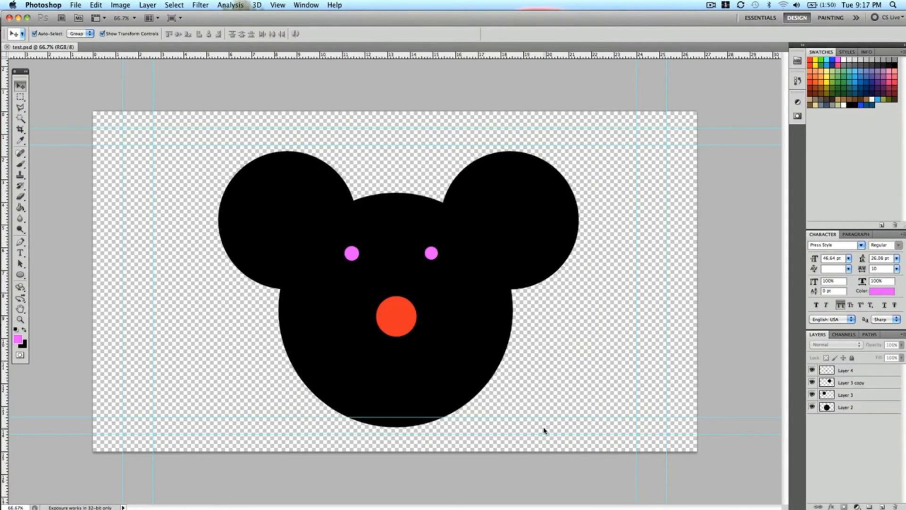
pyautogui.press('super+Tab')
# Step: Save the After Effects project and reload the test.psd footage so the composition uses the edited Photoshop file
pyautogui.click(102, 240)
pyautogui.press('super+s')
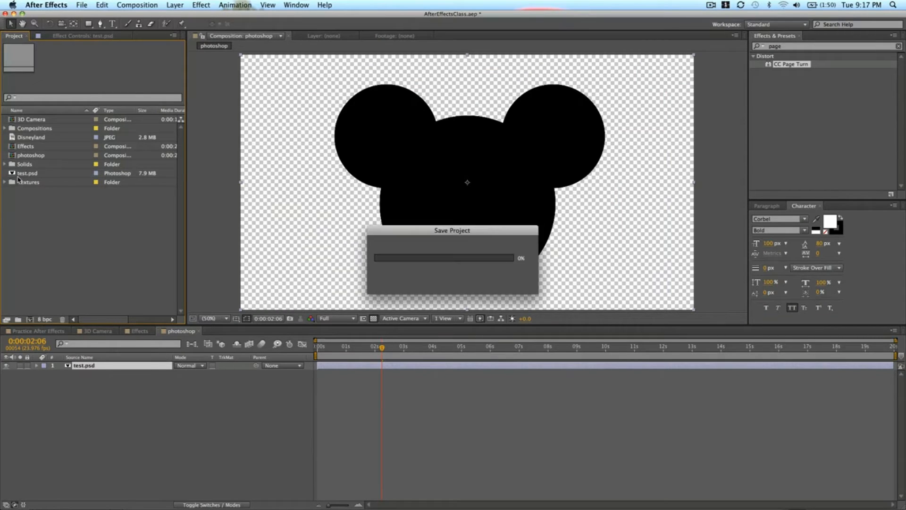
pyautogui.rightClick(11, 174)
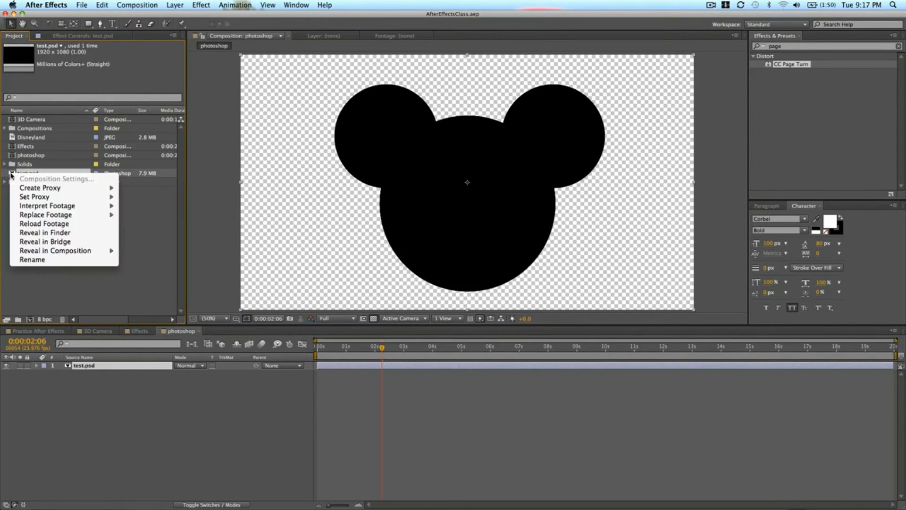
pyautogui.click(9, 175)
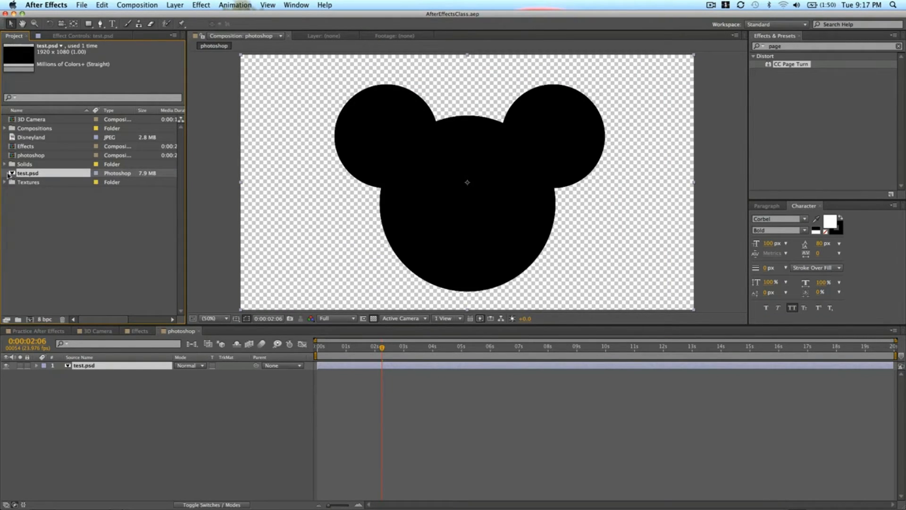
pyautogui.rightClick(10, 174)
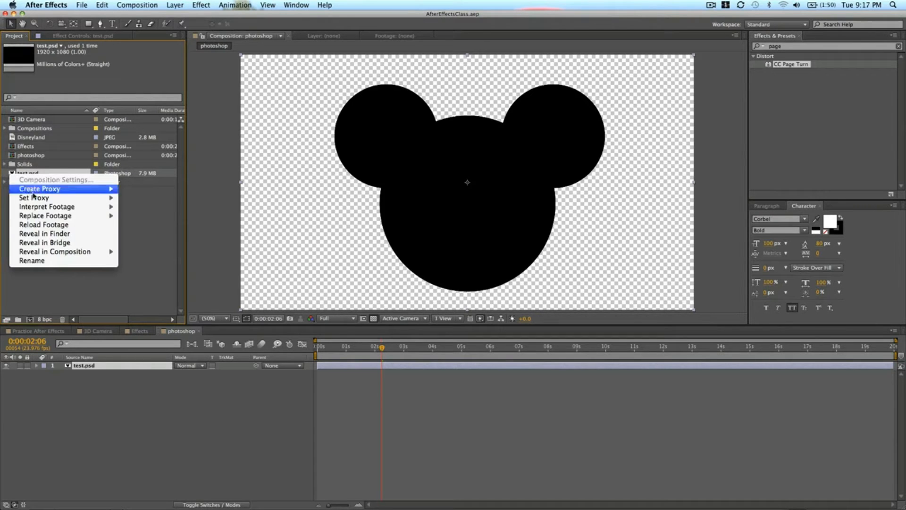
pyautogui.click(39, 225)
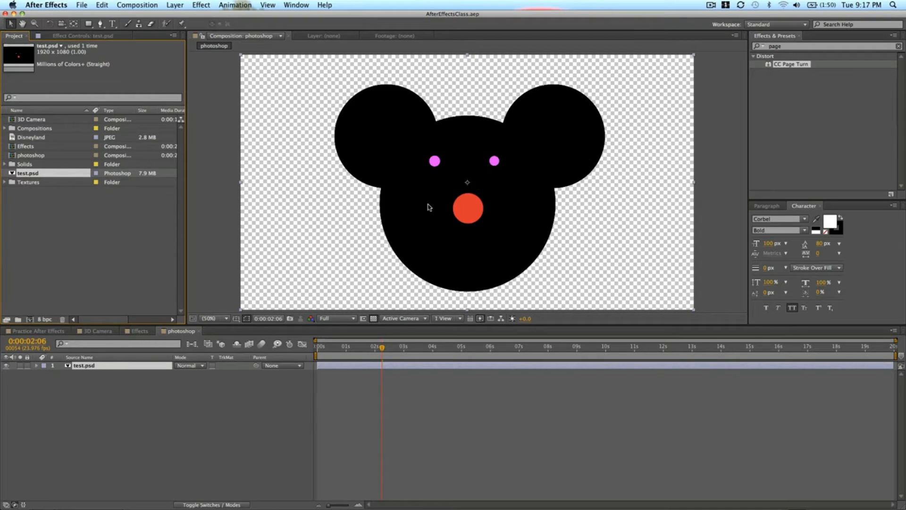
pyautogui.click(401, 416)
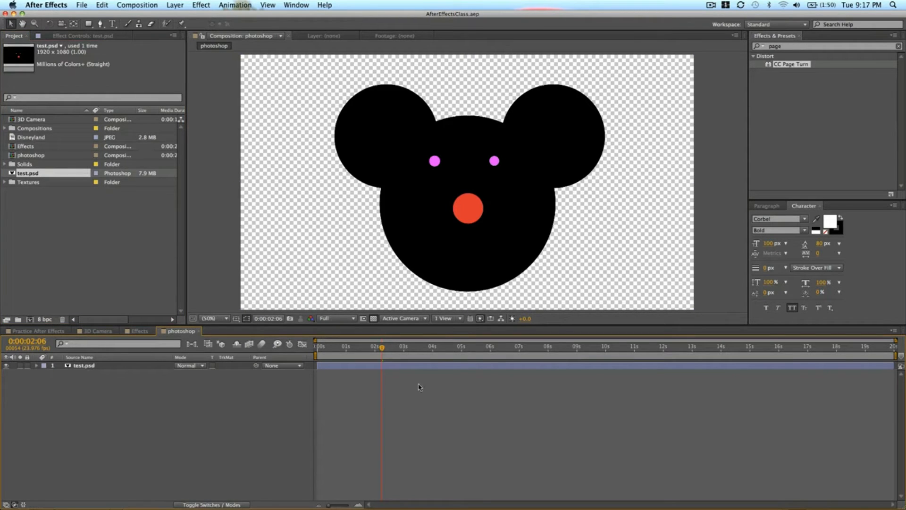
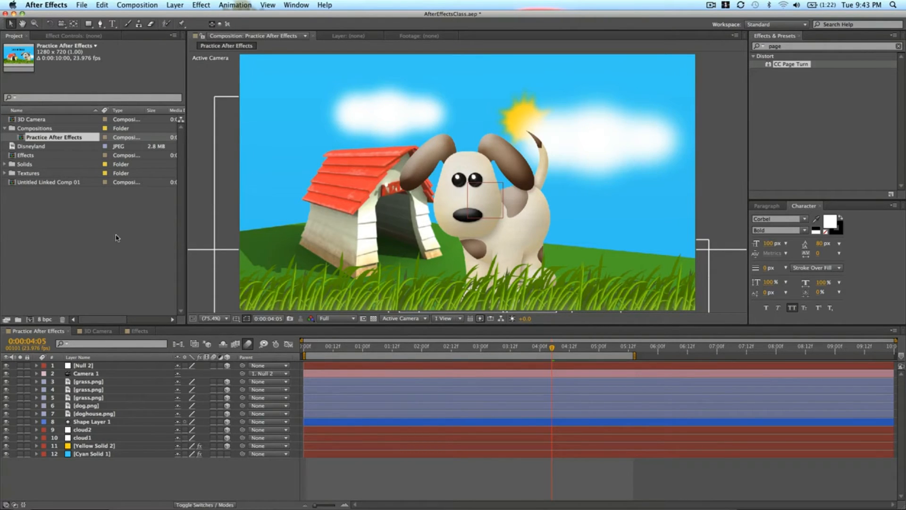
# Step: Nest the 3D Camera composition as the top layer of Practice After Effects and open the nested composition
pyautogui.click(25, 121)
pyautogui.moveTo(27, 122); pyautogui.dragTo(324, 373)
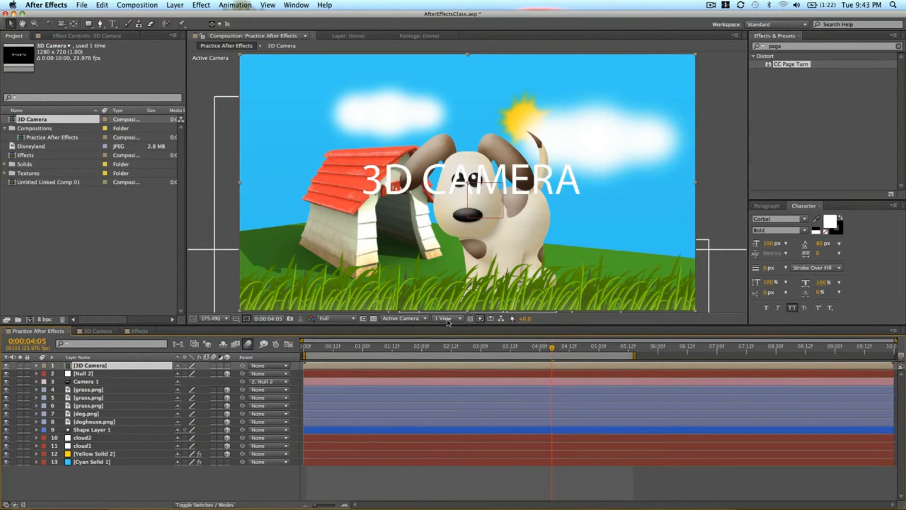
pyautogui.doubleClick(372, 370)
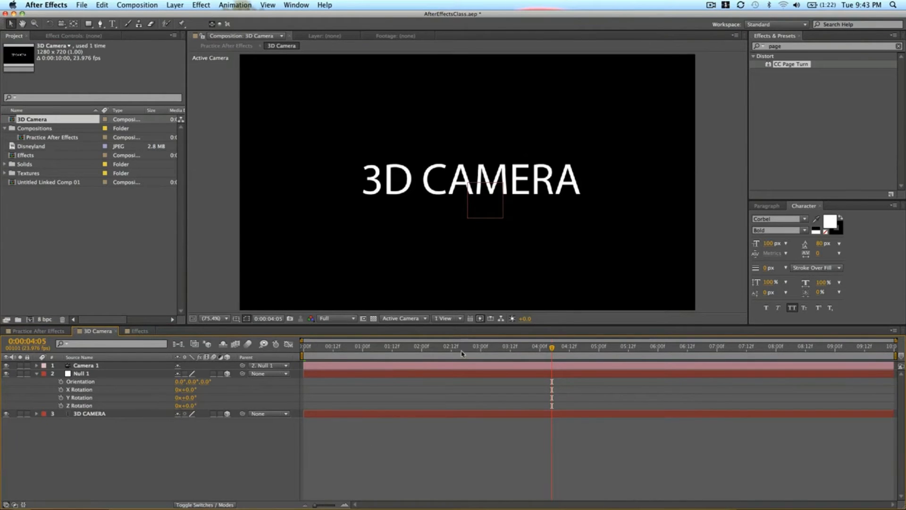
# Step: Close the 3D Camera and Effects timelines, and delete the nested 3D Camera layer from Practice After Effects
pyautogui.click(116, 331)
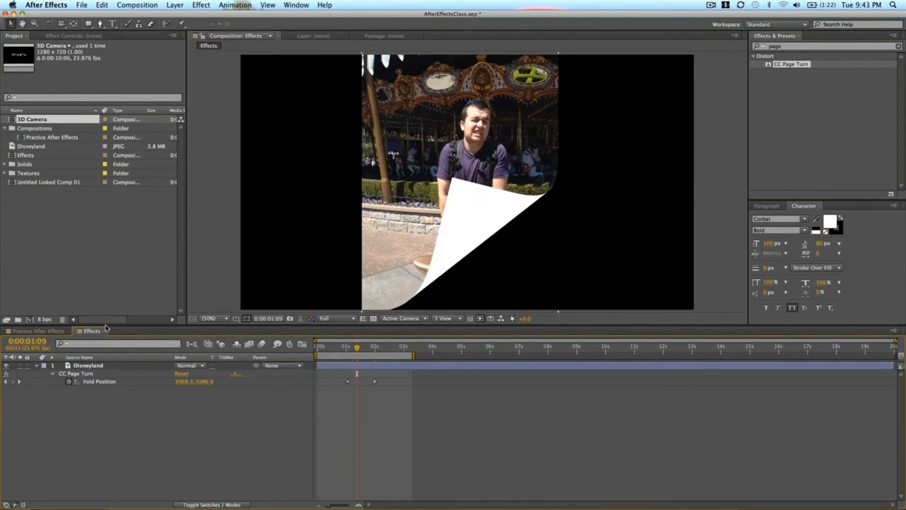
pyautogui.click(104, 331)
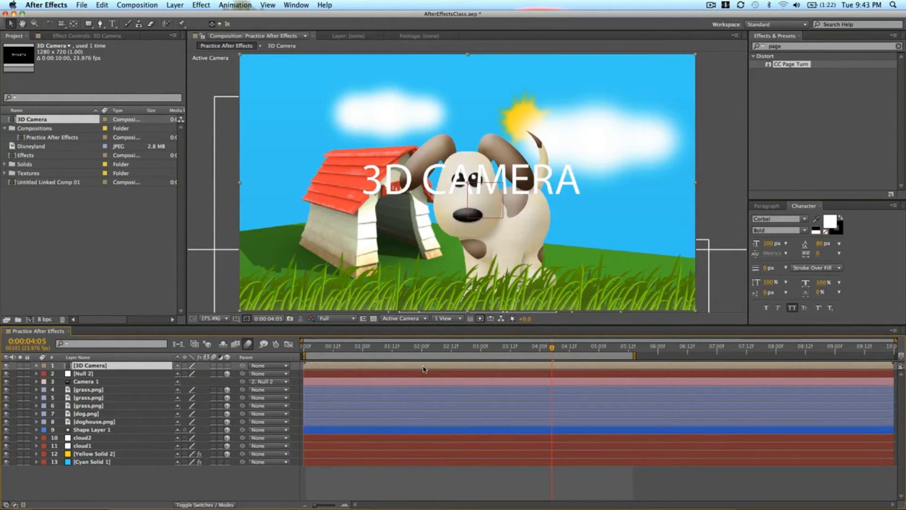
pyautogui.press('Delete')
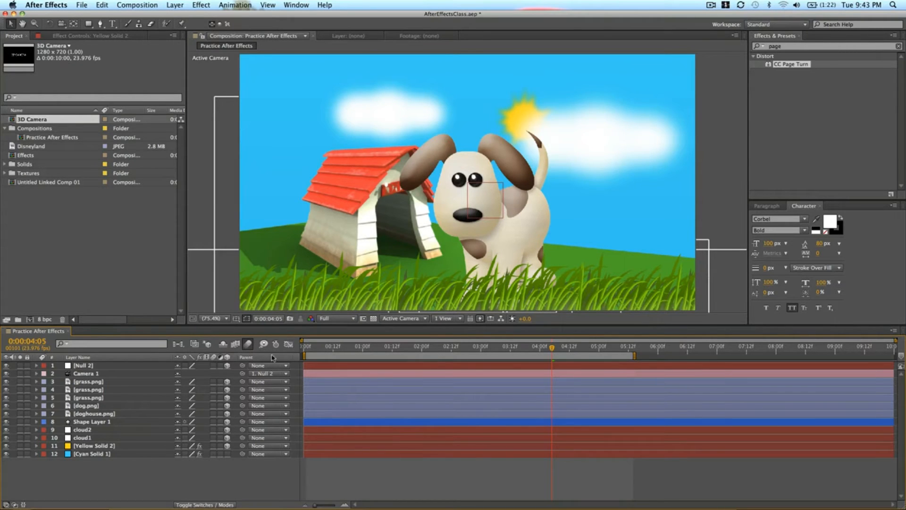
# Step: Examine which parts of the scene the individual grass.png layers cover
pyautogui.click(137, 4)
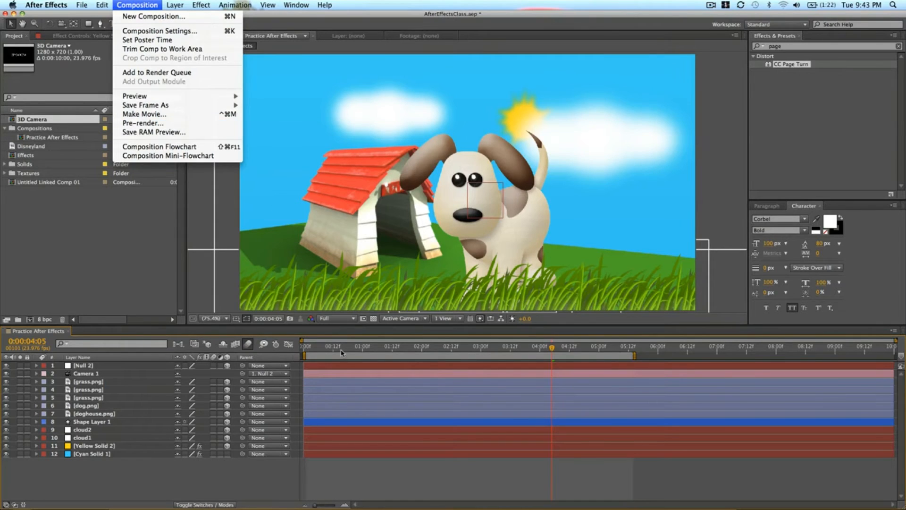
pyautogui.click(344, 384)
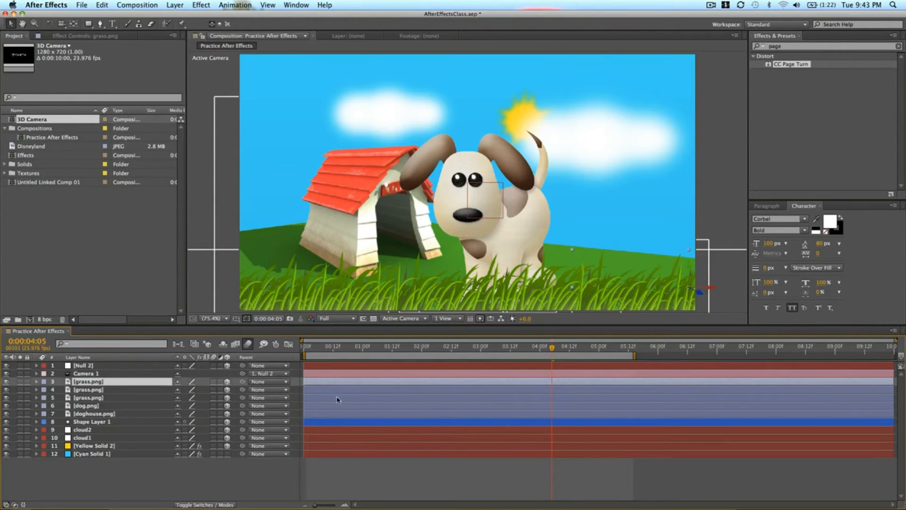
pyautogui.keyDown('shift'); pyautogui.click(337, 404); pyautogui.keyUp('shift')
pyautogui.click(381, 421)
pyautogui.click(375, 382)
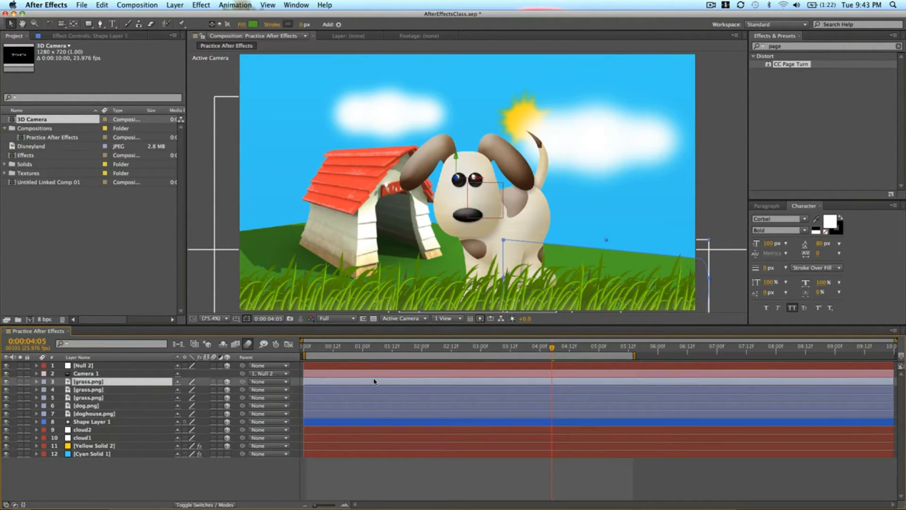
pyautogui.click(372, 386)
pyautogui.click(373, 389)
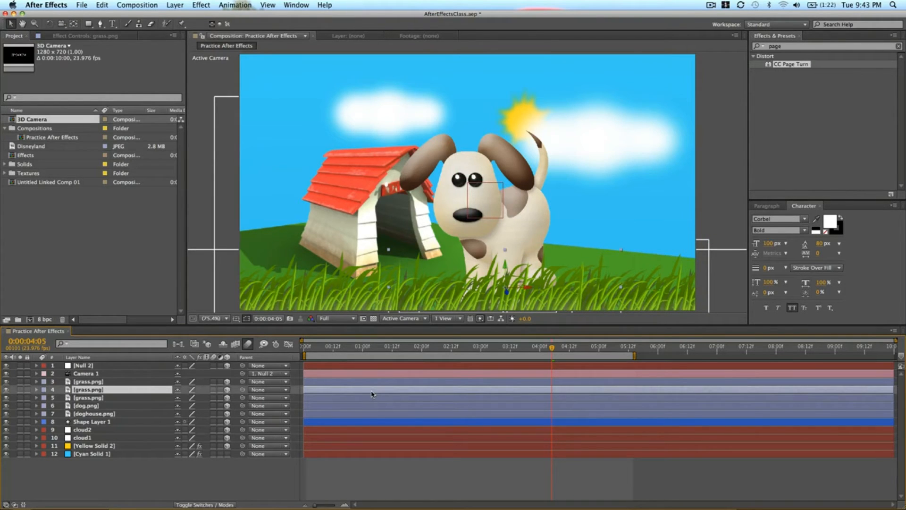
pyautogui.click(372, 398)
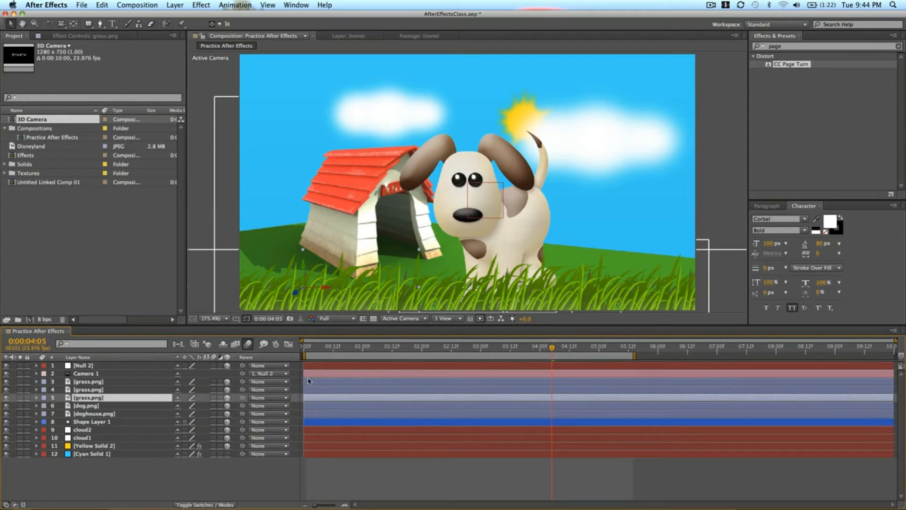
pyautogui.click(320, 387)
pyautogui.click(332, 381)
pyautogui.click(331, 390)
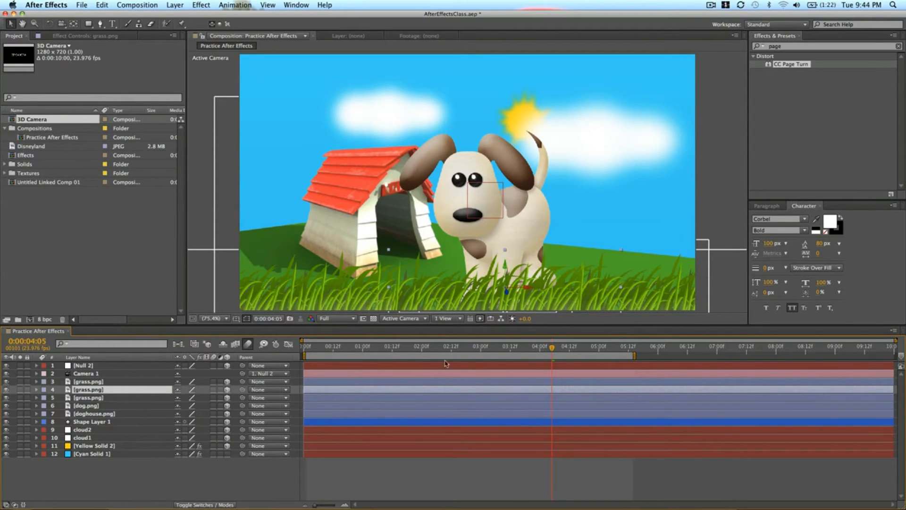
# Step: Pre-compose the three grass.png layers into a composition named Grass, moving all attributes and opening the new composition
pyautogui.click(410, 382)
pyautogui.keyDown('shift'); pyautogui.click(406, 396); pyautogui.keyUp('shift')
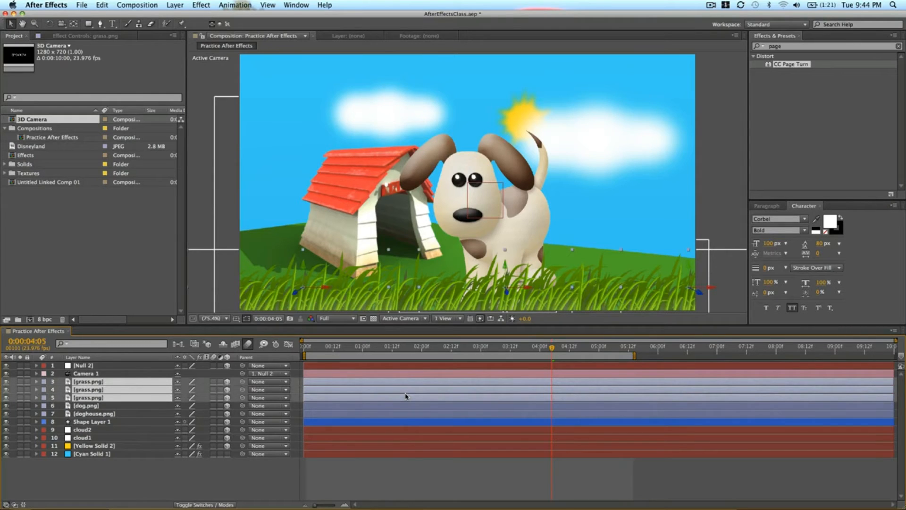
pyautogui.rightClick(406, 397)
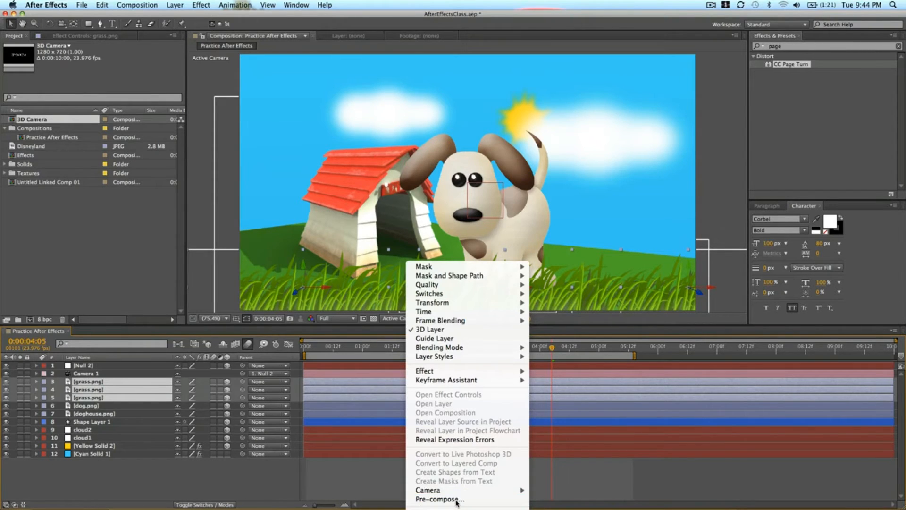
pyautogui.click(439, 499)
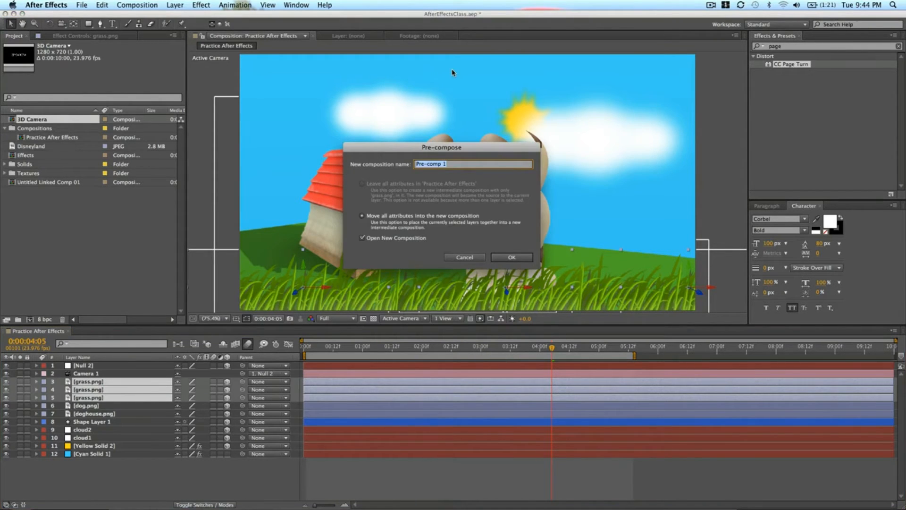
pyautogui.write('Grass')
pyautogui.click(515, 258)
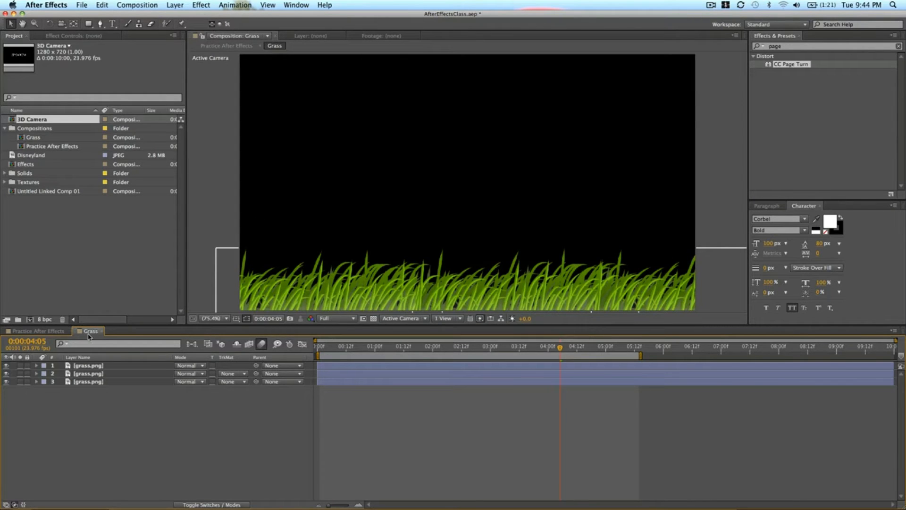
# Step: Return to the Practice After Effects composition and set the Grass layer's label colour to Green
pyautogui.click(47, 331)
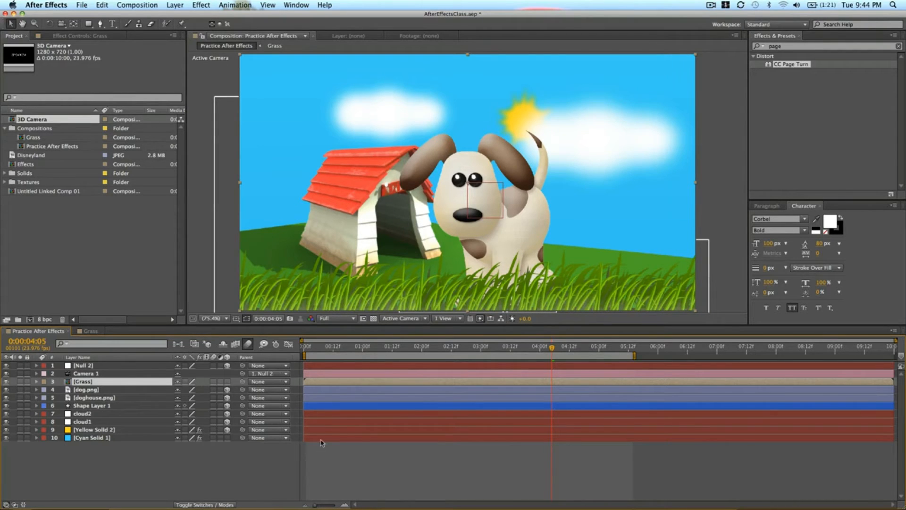
pyautogui.click(42, 381)
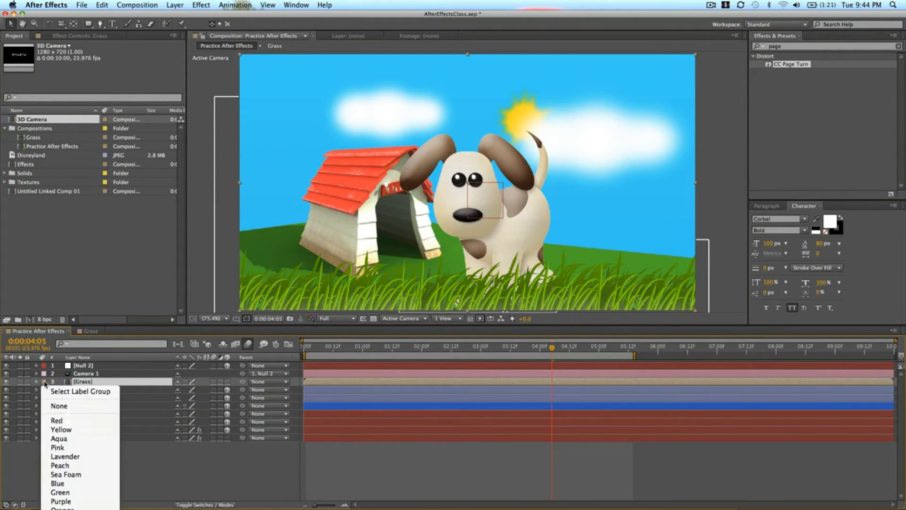
pyautogui.click(61, 493)
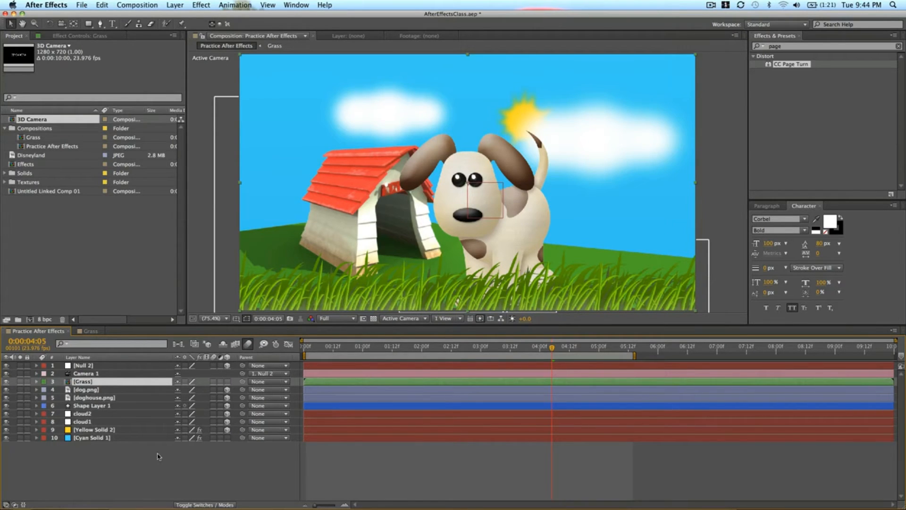
pyautogui.click(338, 462)
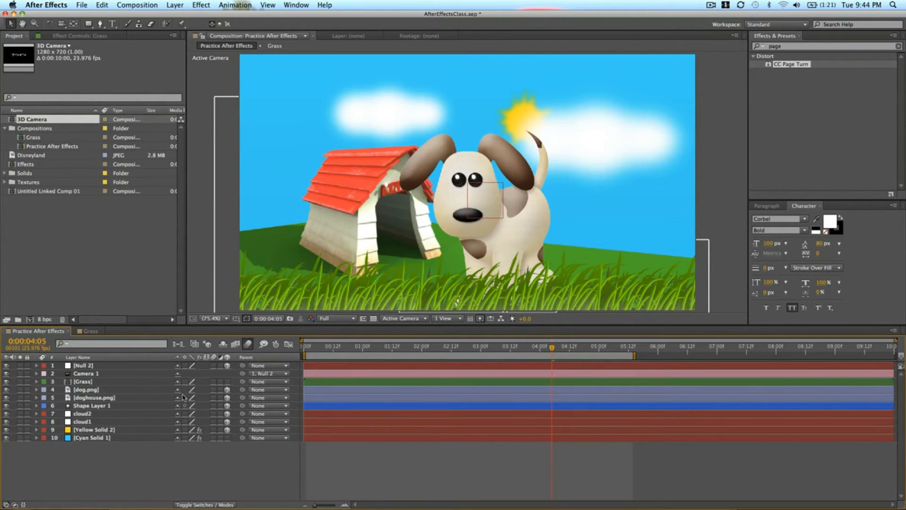
# Step: Pre-compose the cloud2 and cloud1 layers into a composition named Clouds, moving all attributes and opening it
pyautogui.click(83, 414)
pyautogui.keyDown('shift'); pyautogui.click(87, 422); pyautogui.keyUp('shift')
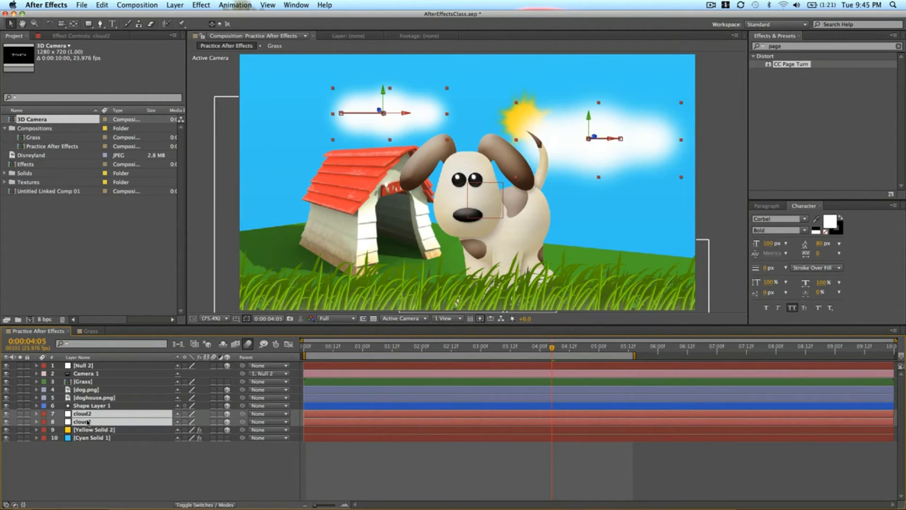
pyautogui.press('super+shift+c')
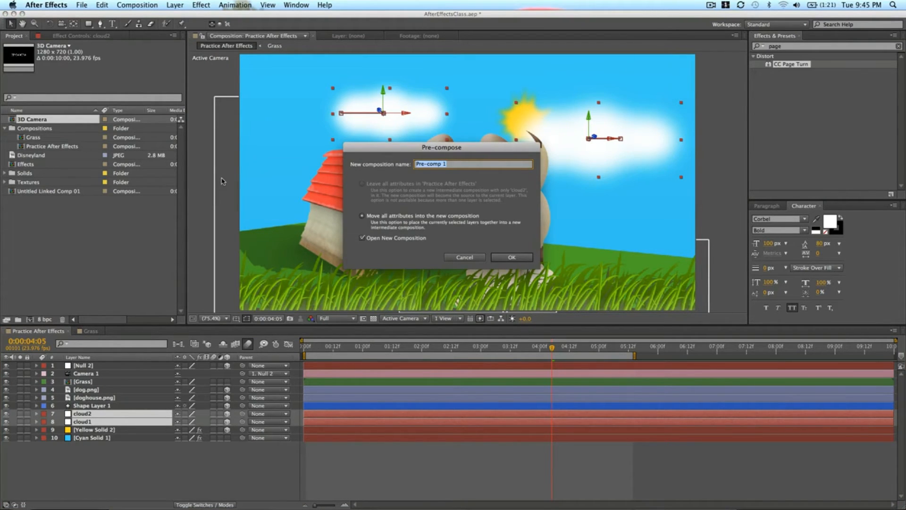
pyautogui.write('Clouds')
pyautogui.press('Return')
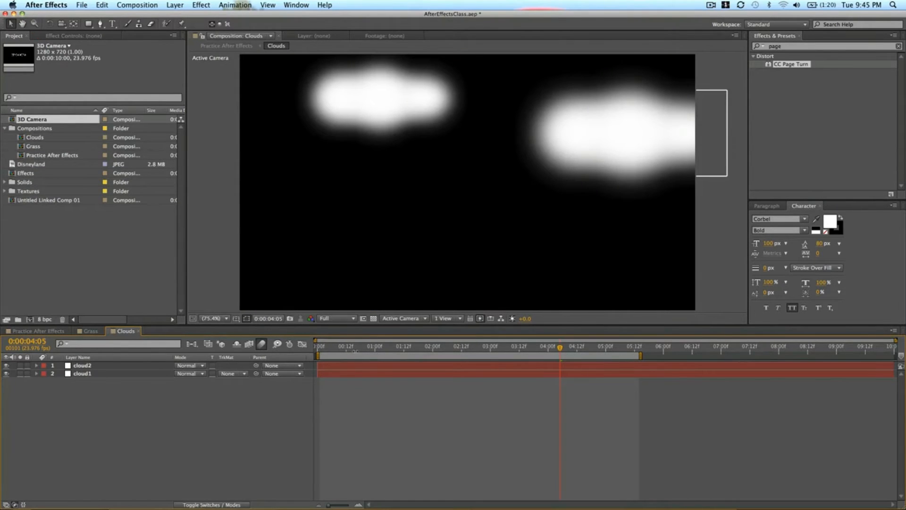
# Step: Scrub the Clouds animation to 0:00:03:12 and return to the Practice After Effects composition
pyautogui.moveTo(355, 352); pyautogui.dragTo(520, 350)
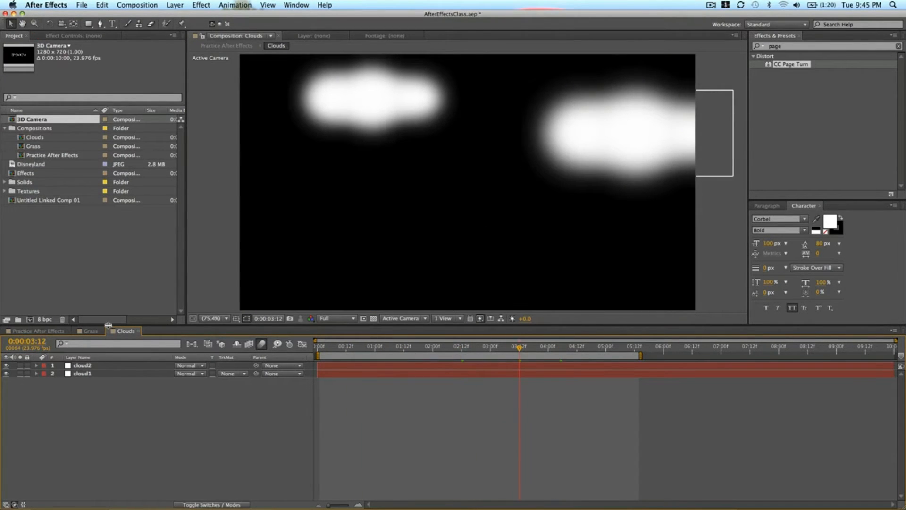
pyautogui.click(50, 333)
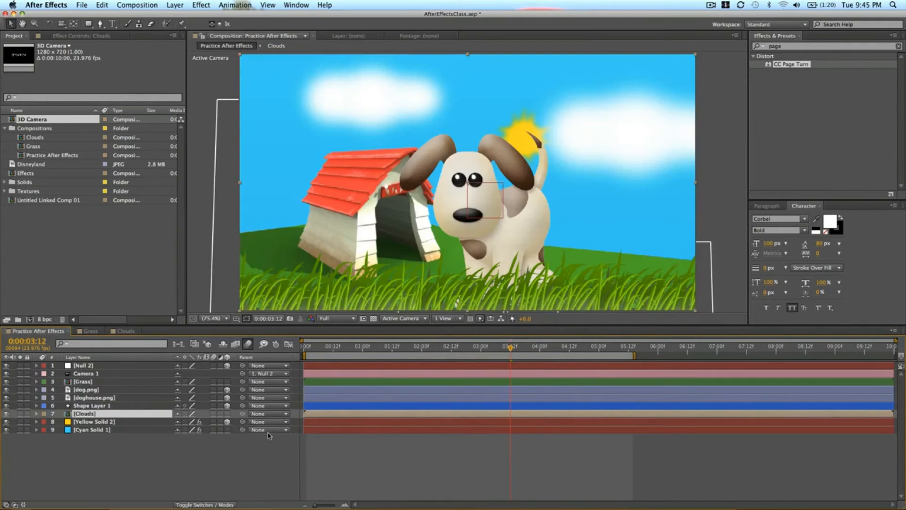
# Step: Pre-compose all nine layers into a composition named DogHouse Animation, moving all attributes, and return to the Practice After Effects composition
pyautogui.press('super+a')
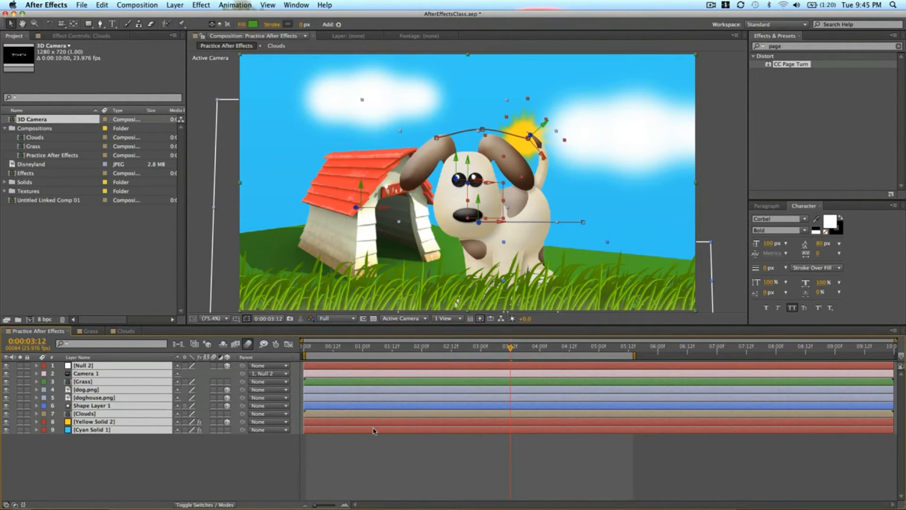
pyautogui.press('super+shift+c')
pyautogui.write('D')
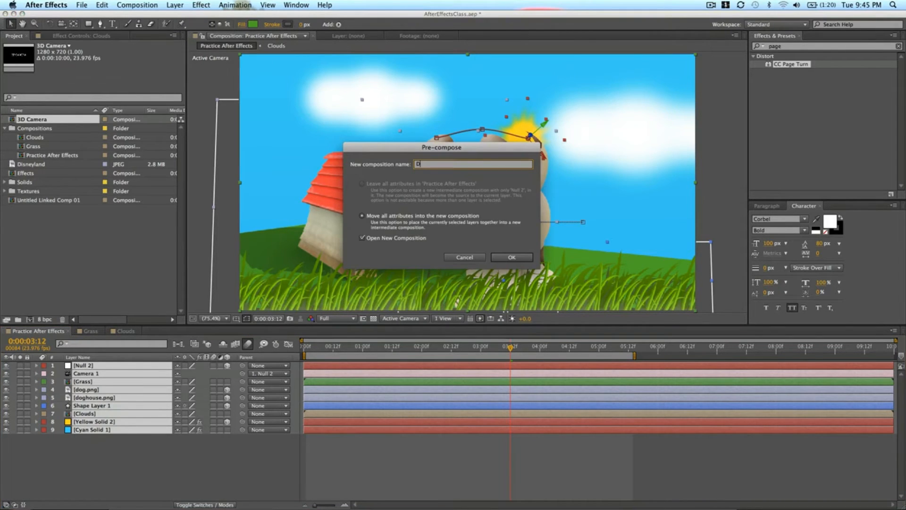
pyautogui.write('ogHouse Animation')
pyautogui.press('Return')
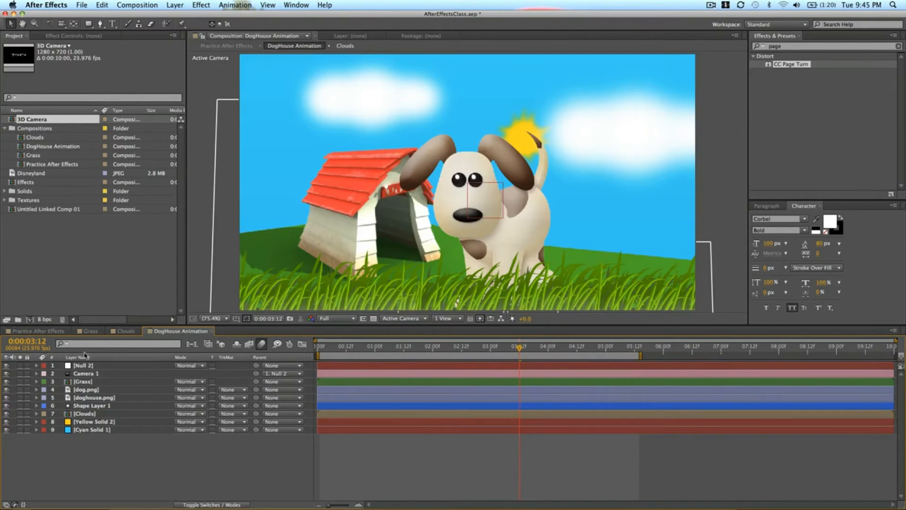
pyautogui.click(45, 331)
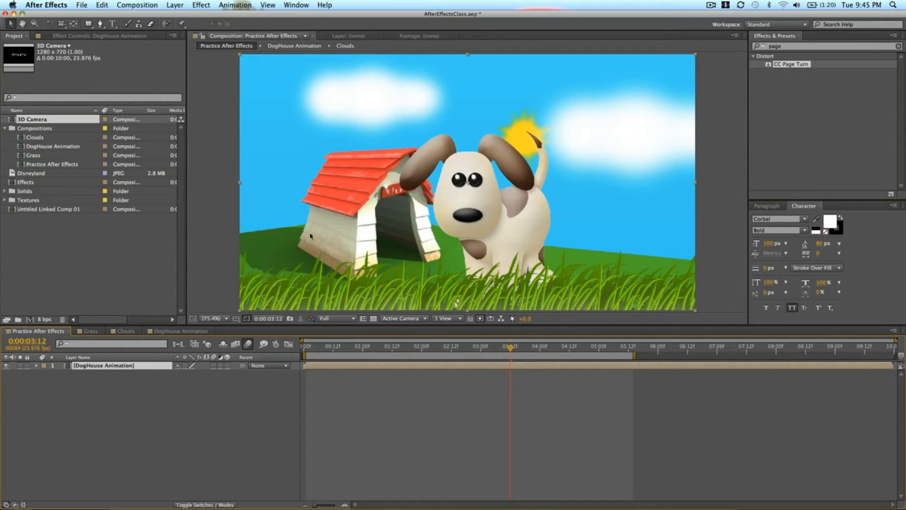
# Step: Set the DogHouse Animation layer's scale to 75%
pyautogui.click(312, 382)
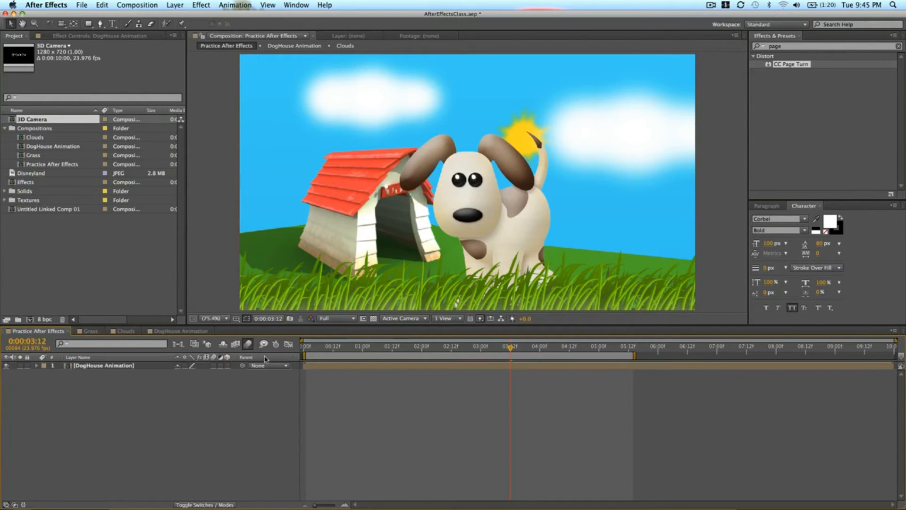
pyautogui.click(324, 367)
pyautogui.press('s')
pyautogui.click(210, 373)
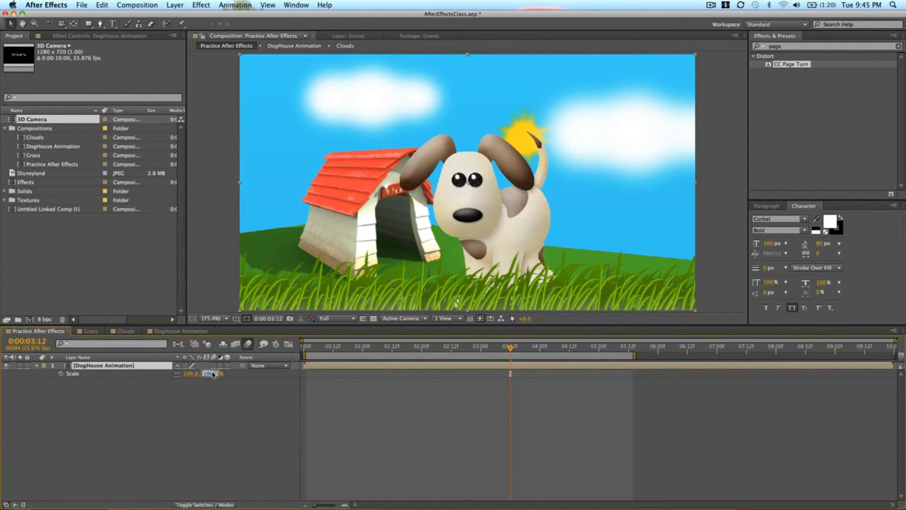
pyautogui.write('75')
pyautogui.press('Return')
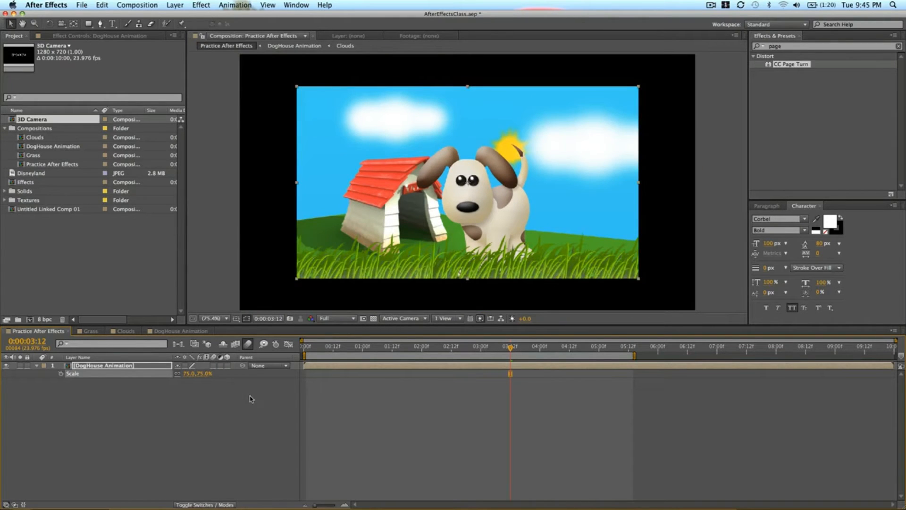
# Step: Create a pale yellow 1280 x 720 px solid and place it below the DogHouse Animation layer
pyautogui.click(175, 4)
pyautogui.moveTo(191, 17)
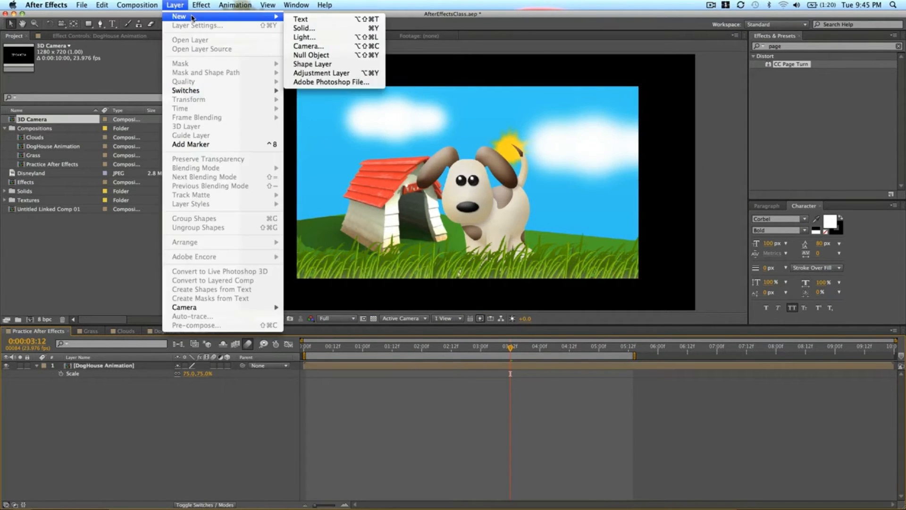
pyautogui.click(302, 28)
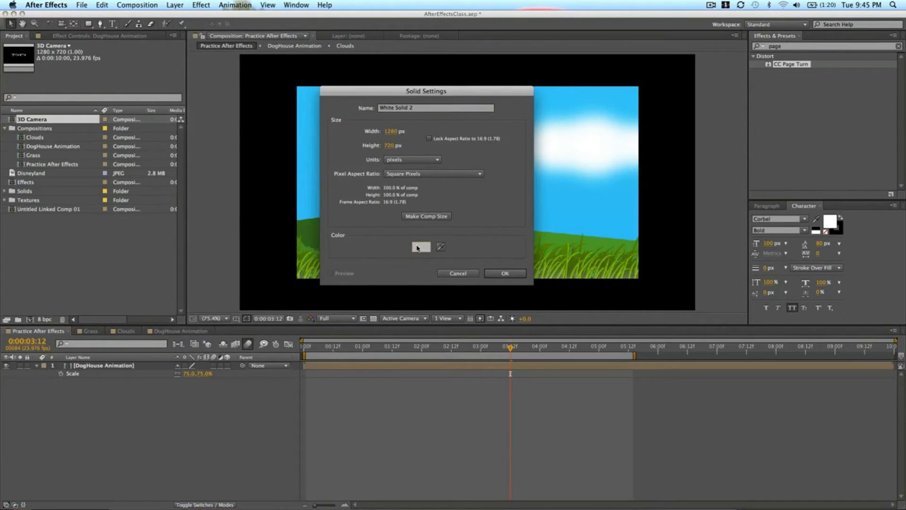
pyautogui.click(421, 246)
pyautogui.moveTo(196, 187); pyautogui.dragTo(195, 186)
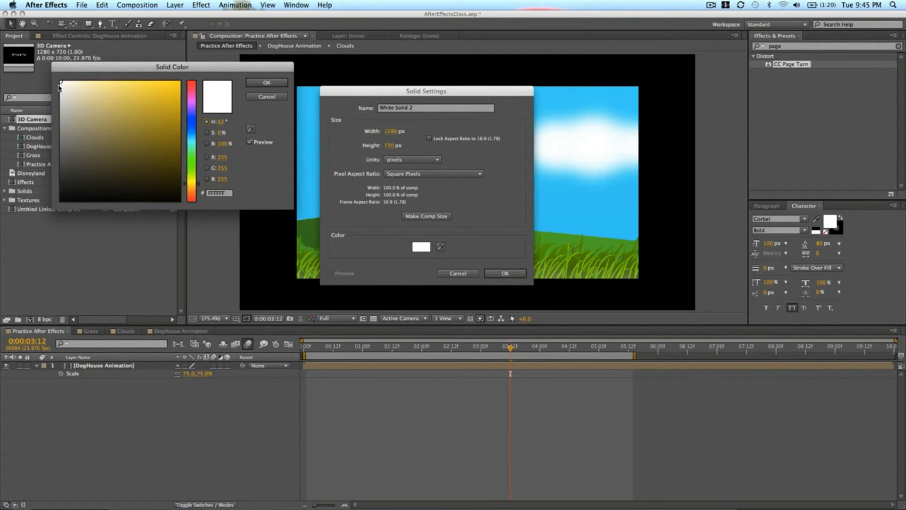
pyautogui.moveTo(68, 87); pyautogui.dragTo(95, 80)
pyautogui.click(257, 84)
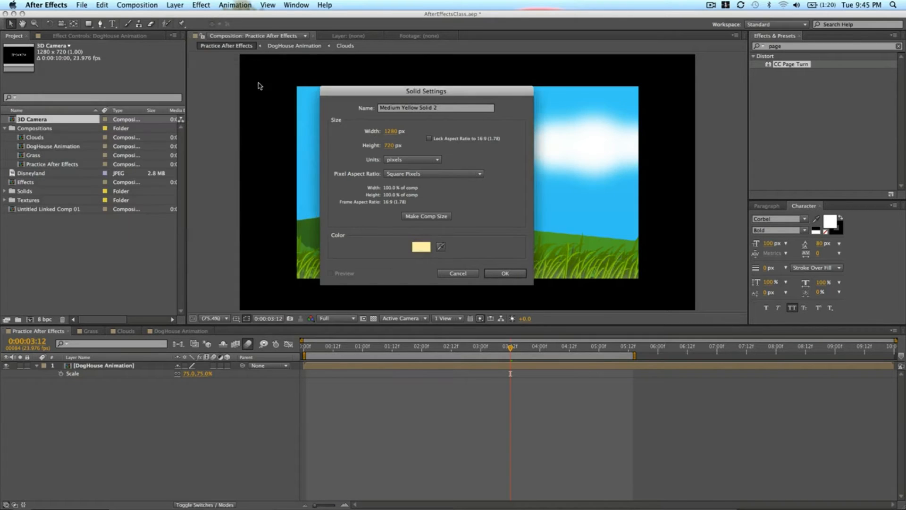
pyautogui.press('Return')
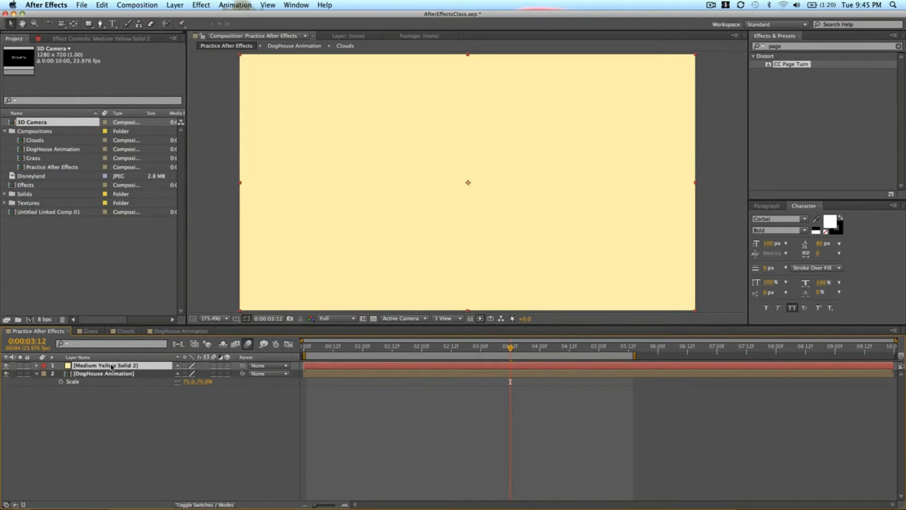
pyautogui.moveTo(112, 367); pyautogui.dragTo(110, 385)
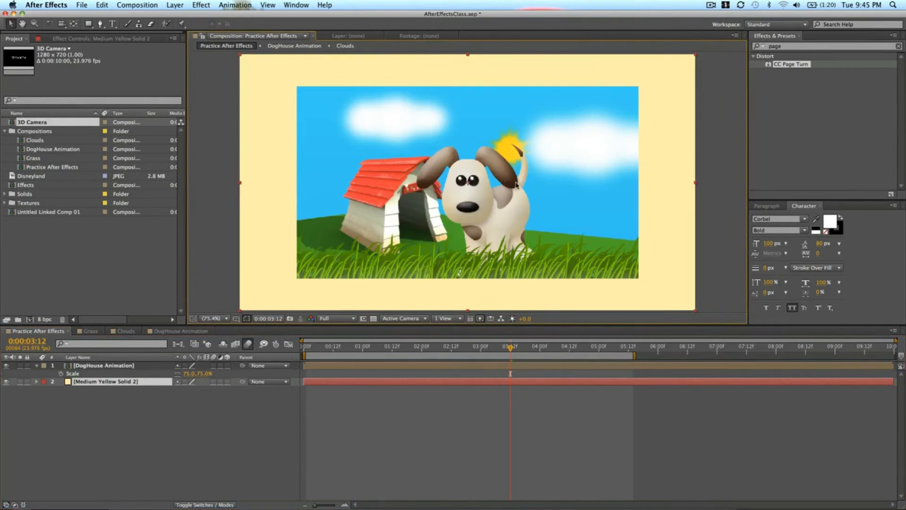
# Step: Scale the DogHouse Animation layer down to 51% and move it straight down into the lower part of the frame
pyautogui.click(367, 443)
pyautogui.click(340, 367)
pyautogui.press('s')
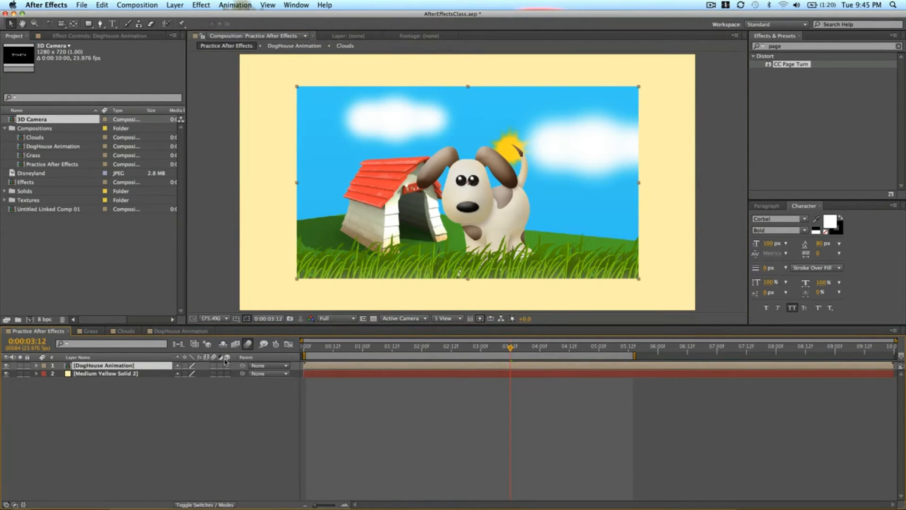
pyautogui.press('s')
pyautogui.moveTo(191, 374); pyautogui.dragTo(179, 376)
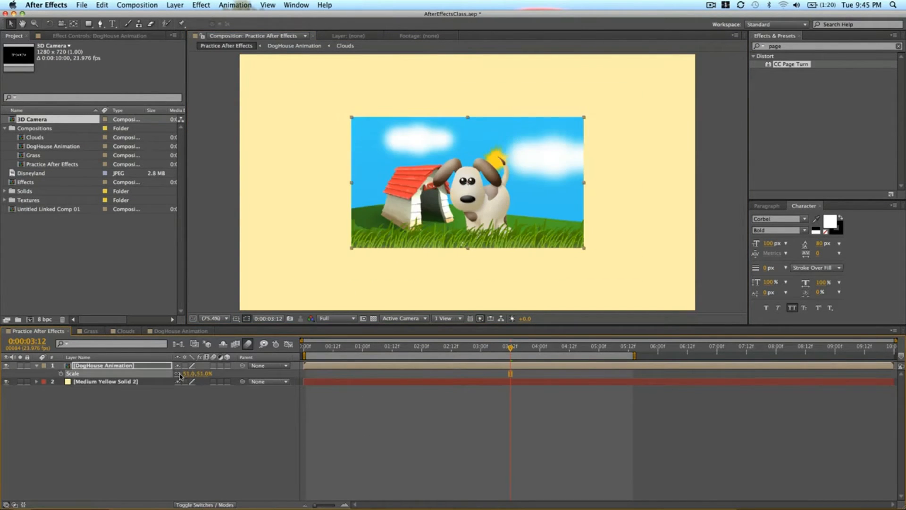
pyautogui.moveTo(530, 162); pyautogui.dragTo(529, 194)
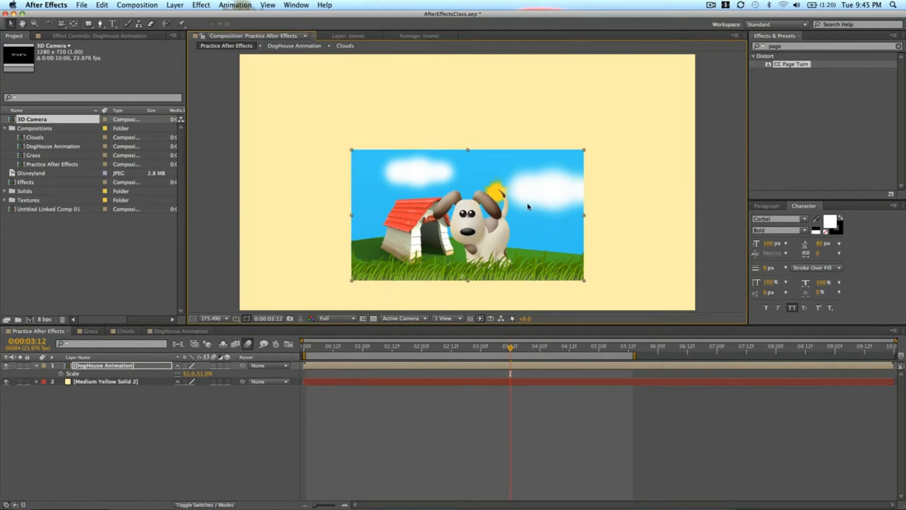
# Step: Add a Drop Shadow layer style to the DogHouse Animation layer
pyautogui.click(115, 367)
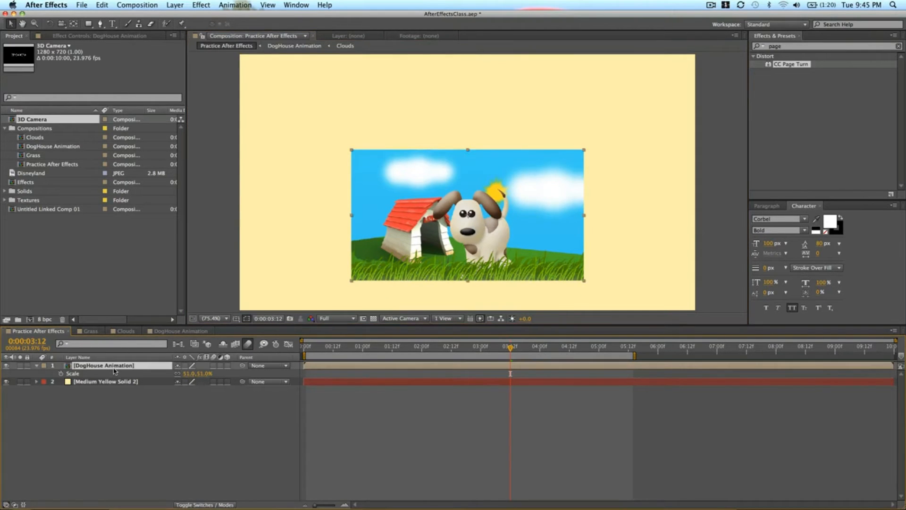
pyautogui.rightClick(115, 371)
pyautogui.moveTo(132, 360)
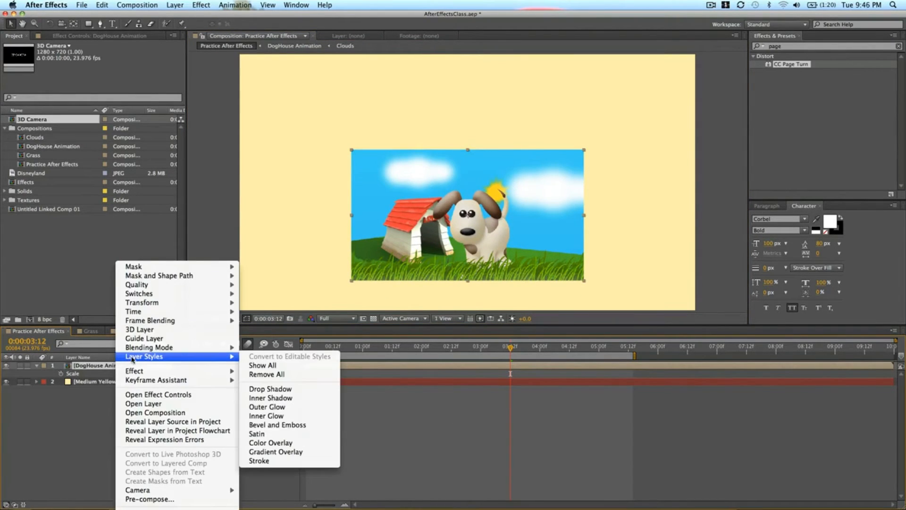
pyautogui.click(266, 389)
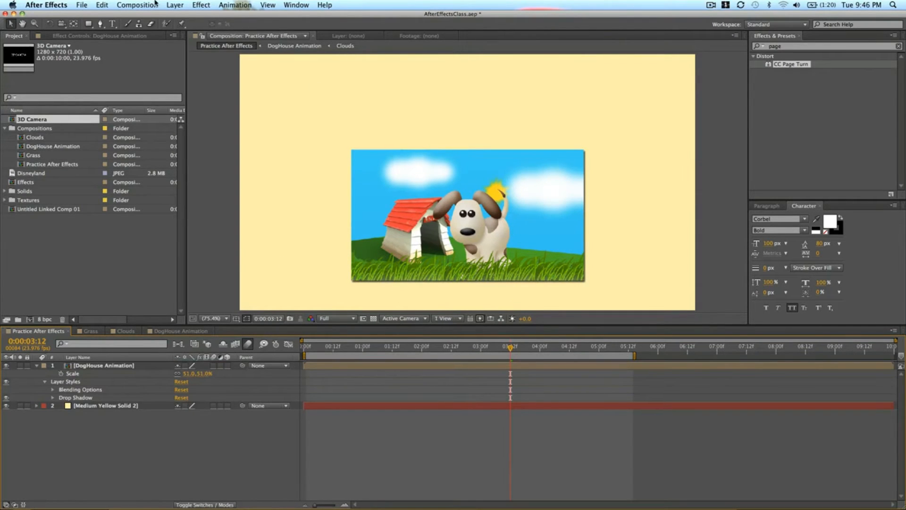
# Step: Add the title text "THIS IS YOUR STORY" above the dog picture and move it to about the horizontal centre
pyautogui.click(116, 24)
pyautogui.click(399, 117)
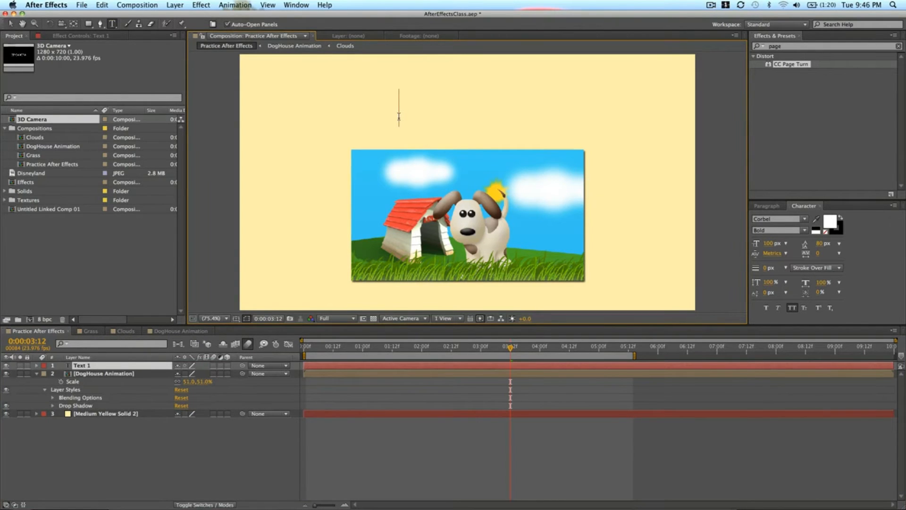
pyautogui.write('THIS IS ')
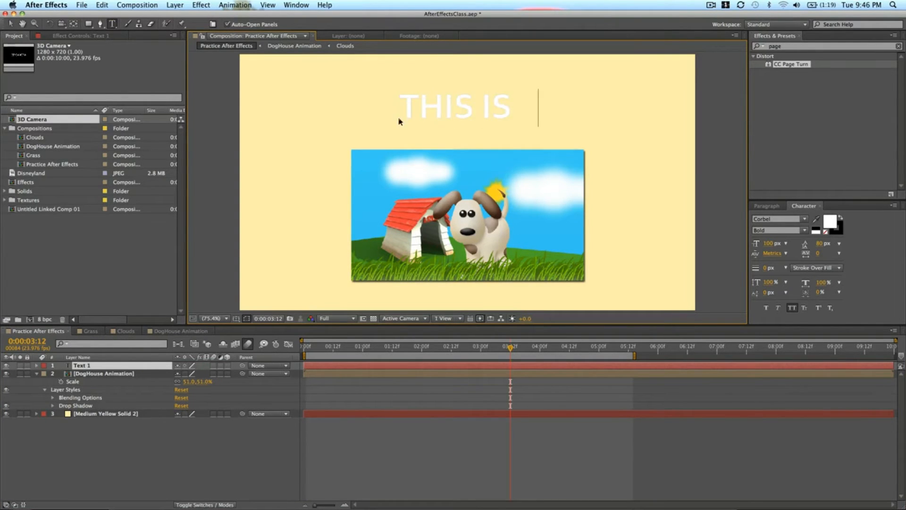
pyautogui.write('YOUR STOR')
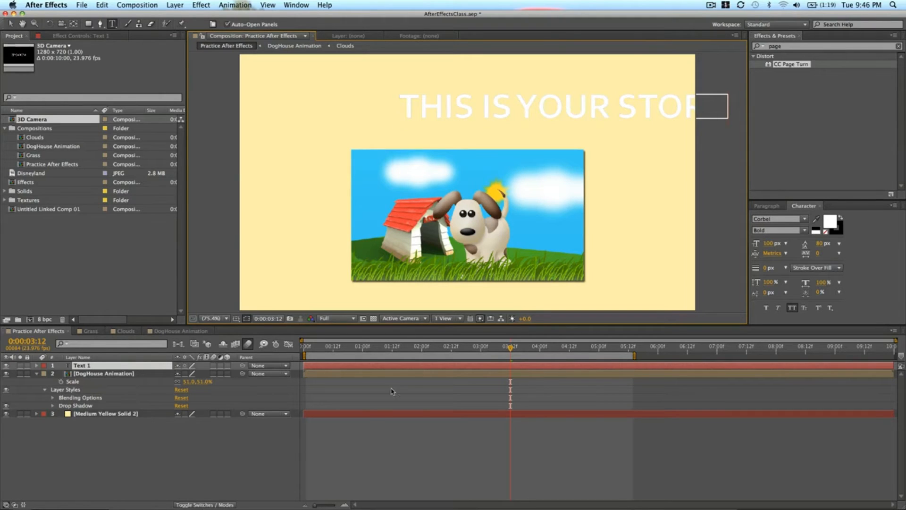
pyautogui.click(414, 367)
pyautogui.press('v')
pyautogui.moveTo(584, 94); pyautogui.dragTo(498, 94)
# Step: Set the title's fill colour to black (000000) with no stroke, and scrub the composition to 0:00:01:12
pyautogui.click(828, 224)
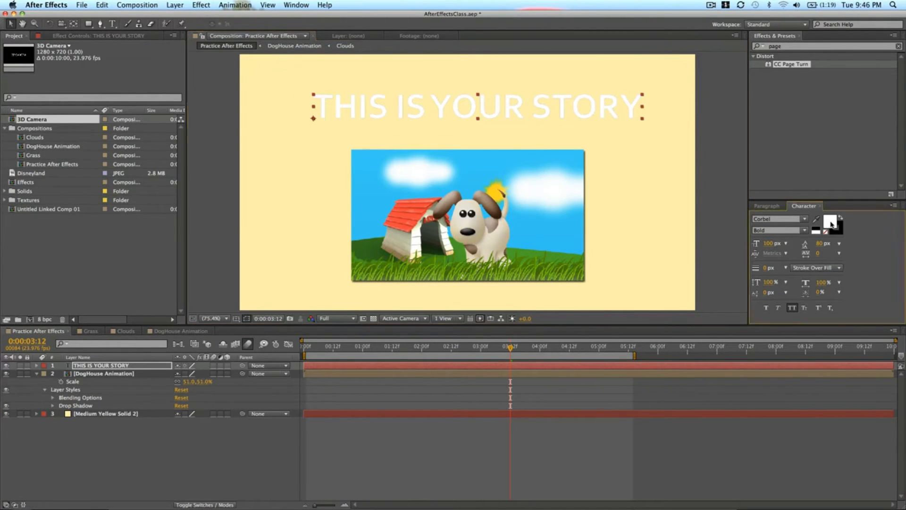
pyautogui.moveTo(137, 143); pyautogui.dragTo(36, 206)
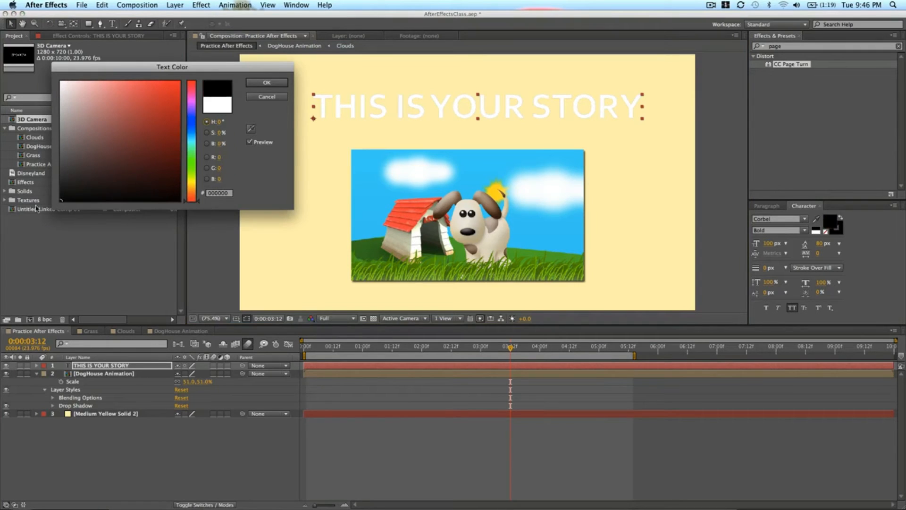
pyautogui.click(266, 83)
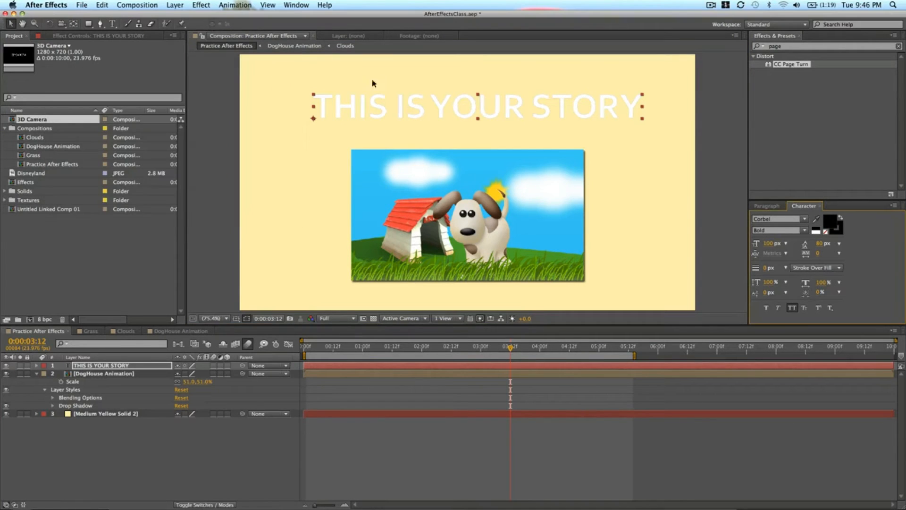
pyautogui.click(826, 232)
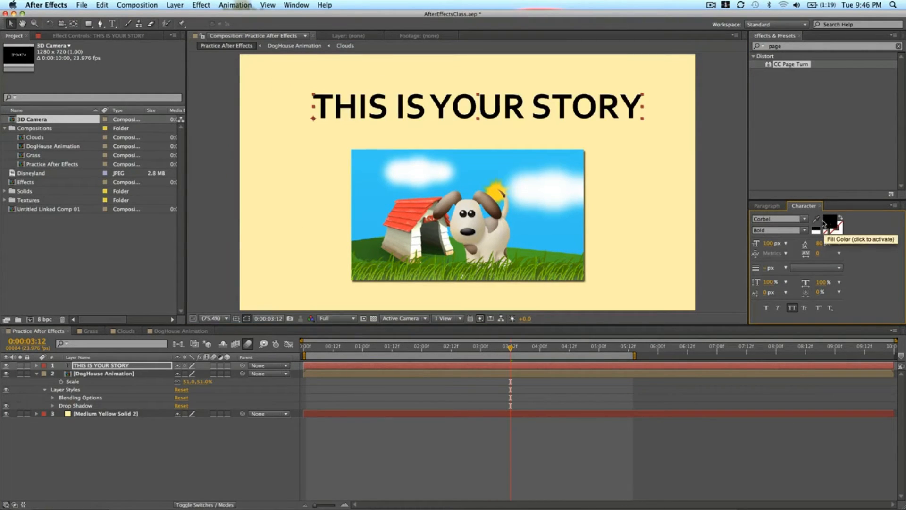
pyautogui.click(434, 391)
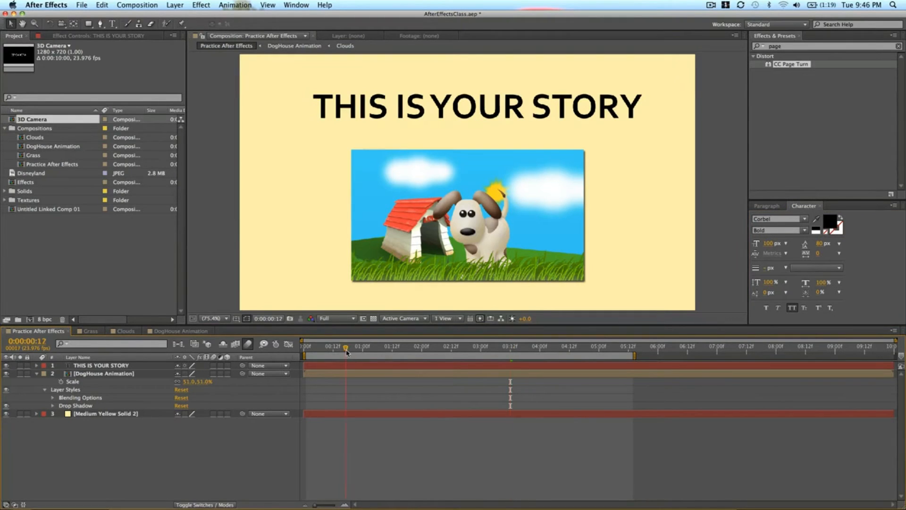
pyautogui.moveTo(346, 351); pyautogui.dragTo(393, 349)
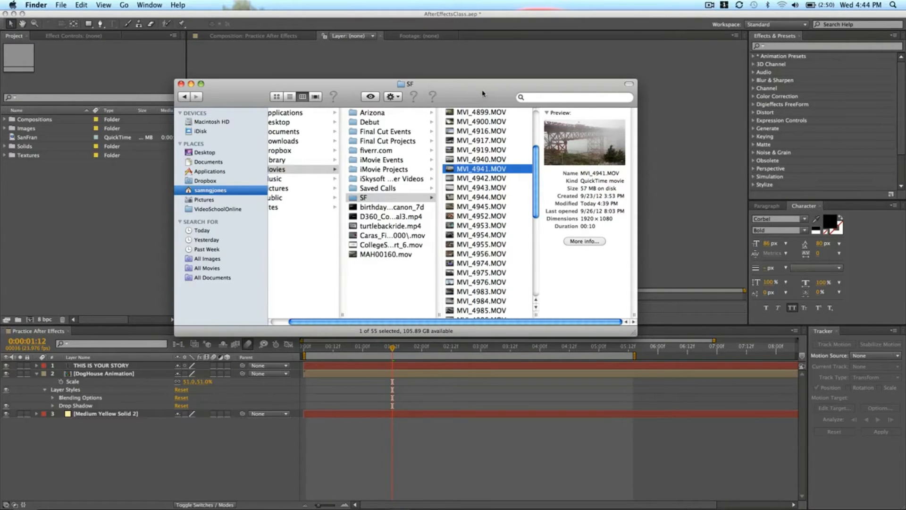
# Step: Preview the MVI_4941.MOV bridge clip from the SF folder in Finder, replaying it from near its beginning
pyautogui.moveTo(482, 93); pyautogui.dragTo(458, 85)
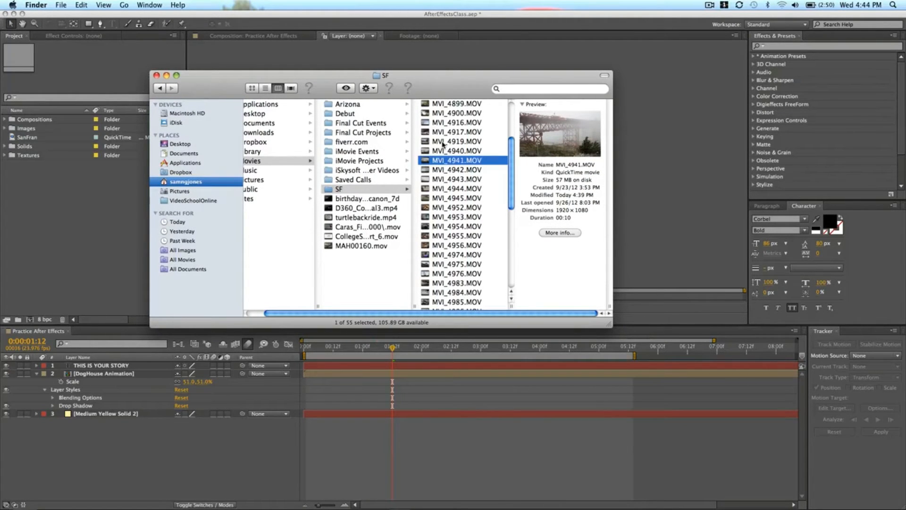
pyautogui.press('space')
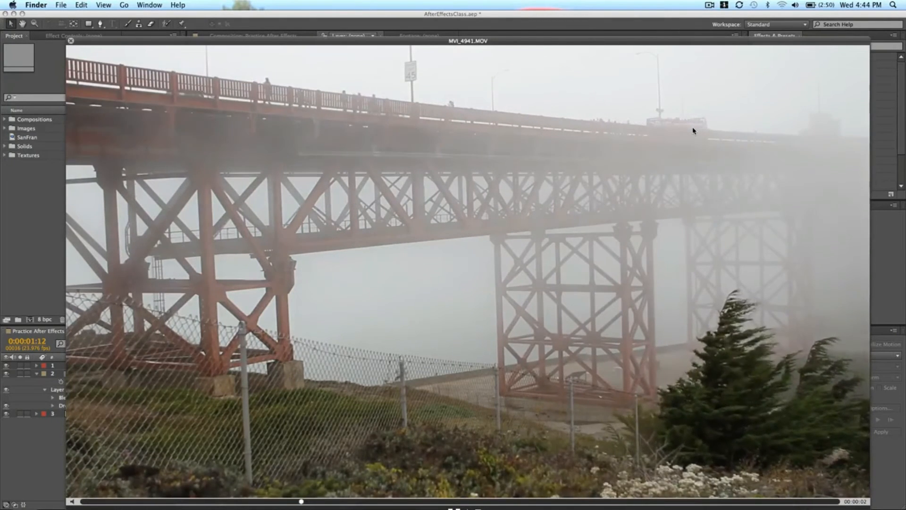
pyautogui.press('space')
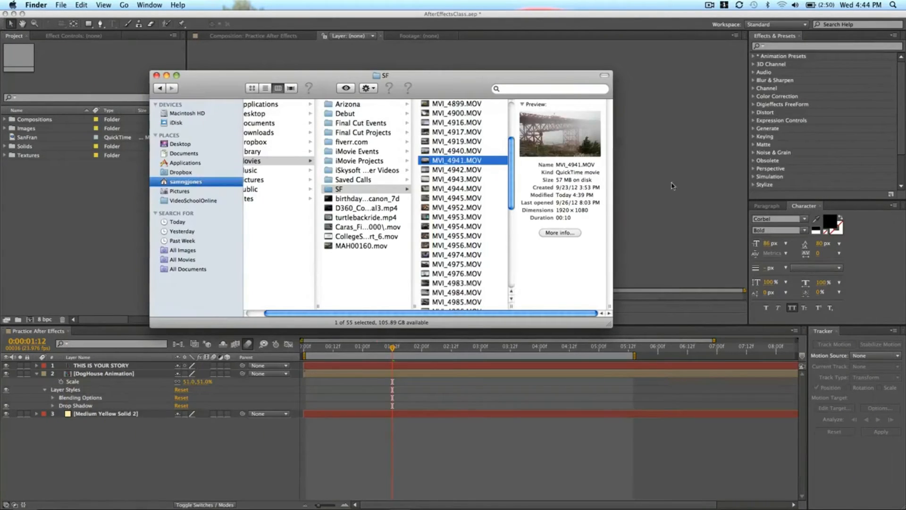
pyautogui.click(354, 92)
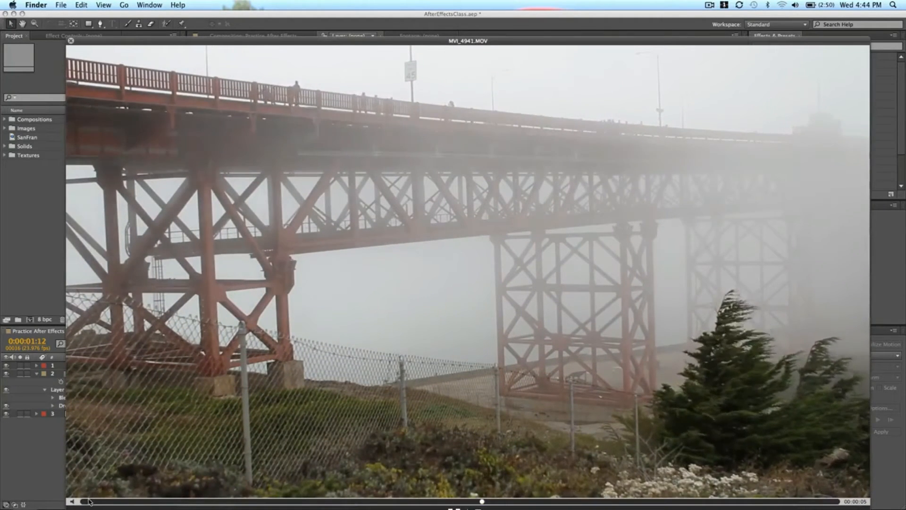
pyautogui.click(90, 501)
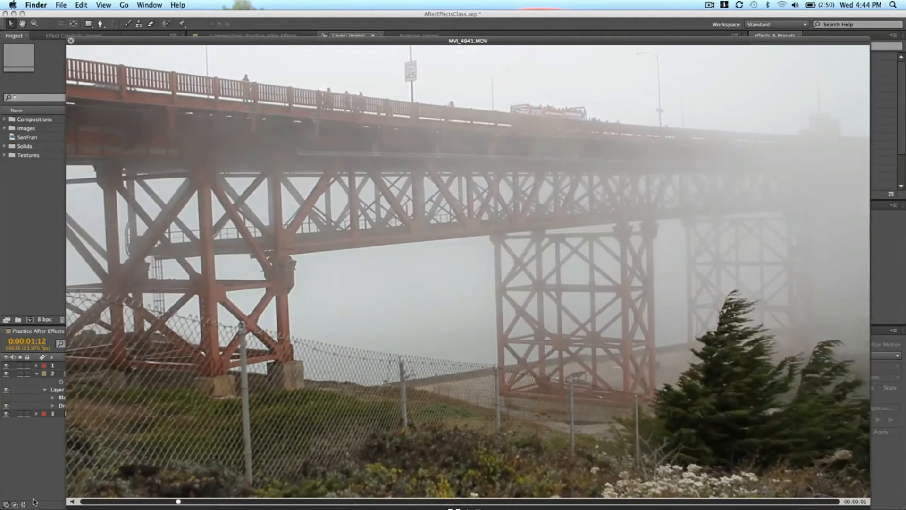
pyautogui.press('space')
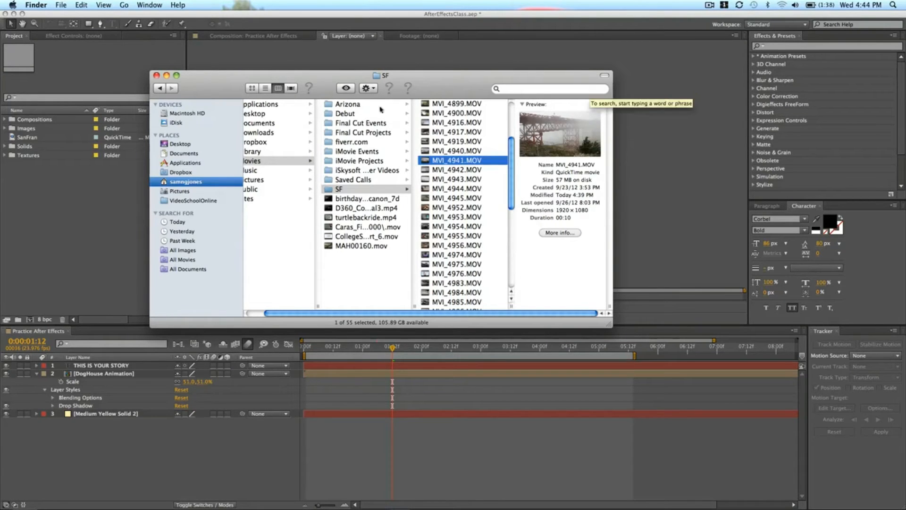
pyautogui.press('space')
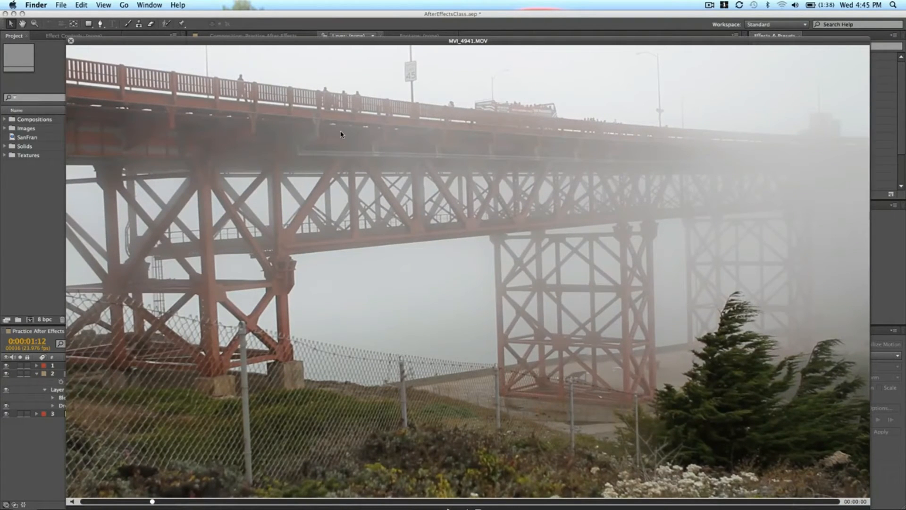
# Step: Delete the SanFran clip from the After Effects project and import MVI_4941.MOV from the SF folder in Finder
pyautogui.press('space')
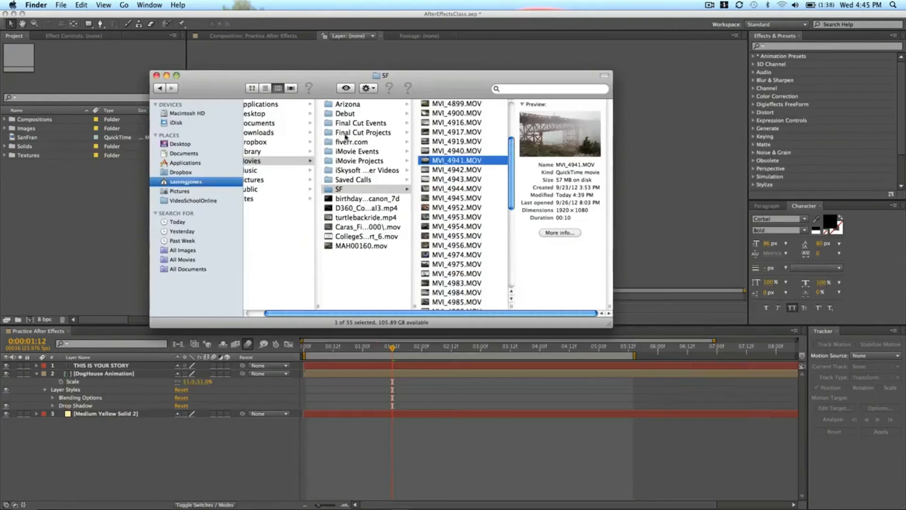
pyautogui.click(45, 164)
pyautogui.click(15, 138)
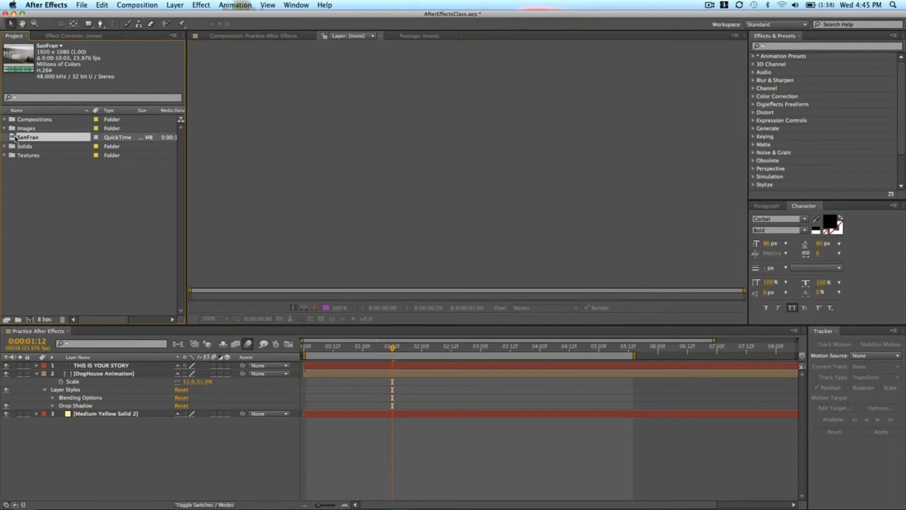
pyautogui.press('Delete')
pyautogui.press('super+Tab')
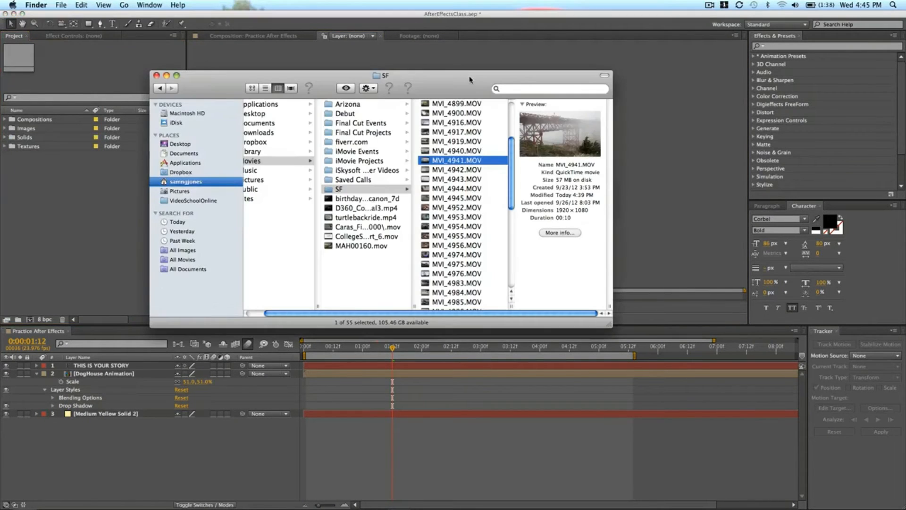
pyautogui.moveTo(456, 161); pyautogui.dragTo(100, 233)
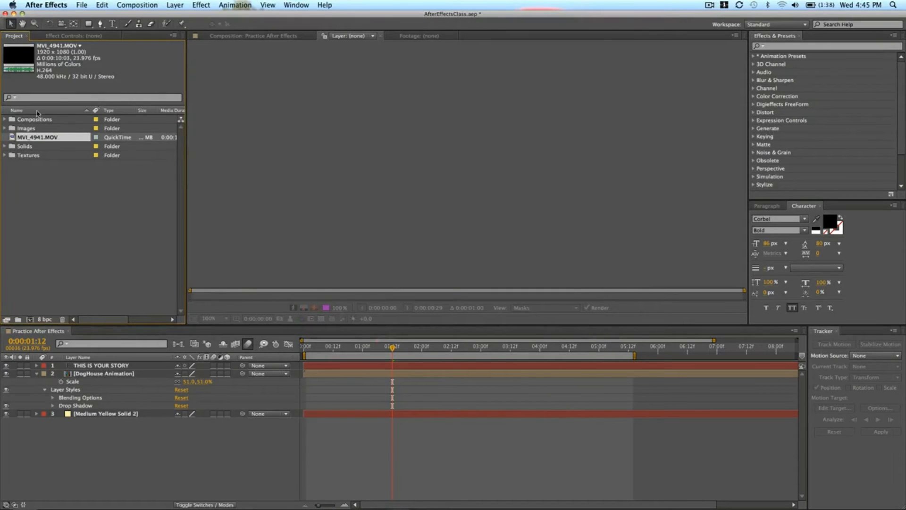
# Step: Rename the imported MVI_4941.MOV footage as SanFran and create a new composition from it
pyautogui.click(17, 137)
pyautogui.press('Return')
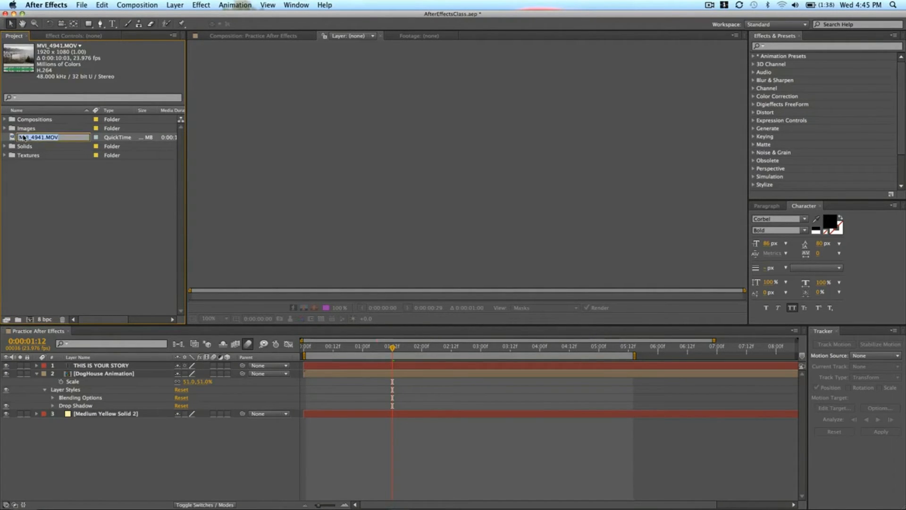
pyautogui.write('SlnFran')
pyautogui.press('Return')
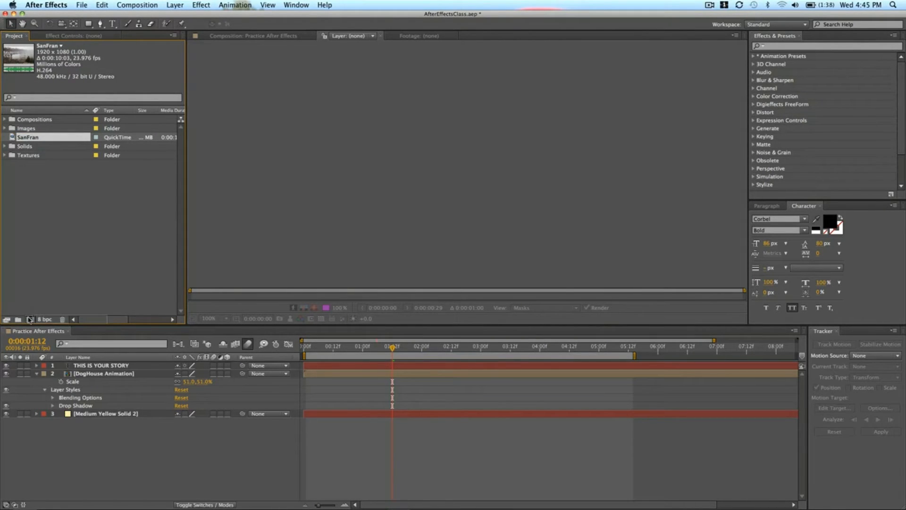
pyautogui.click(30, 320)
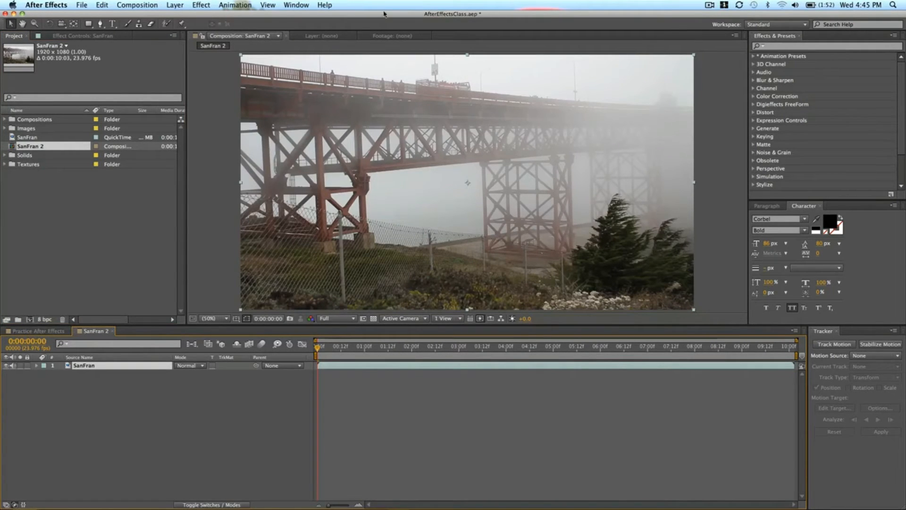
pyautogui.click(299, 5)
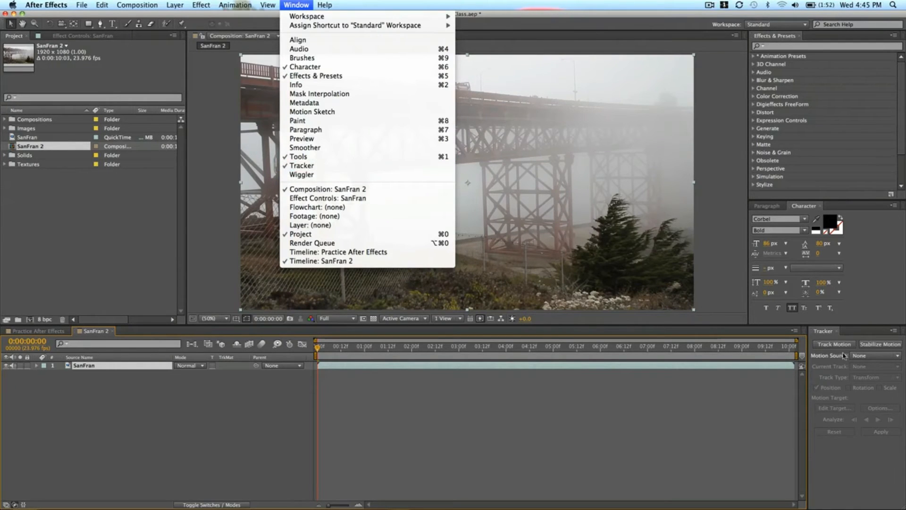
pyautogui.click(351, 4)
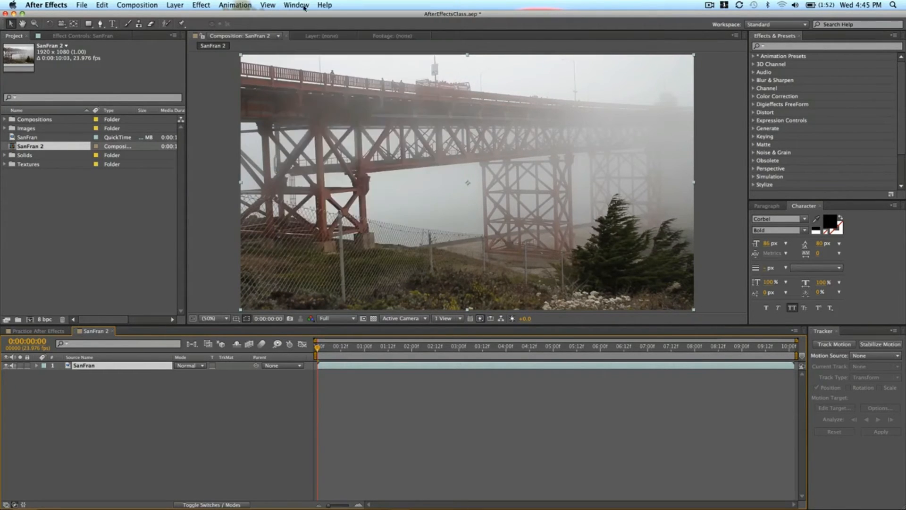
pyautogui.click(291, 6)
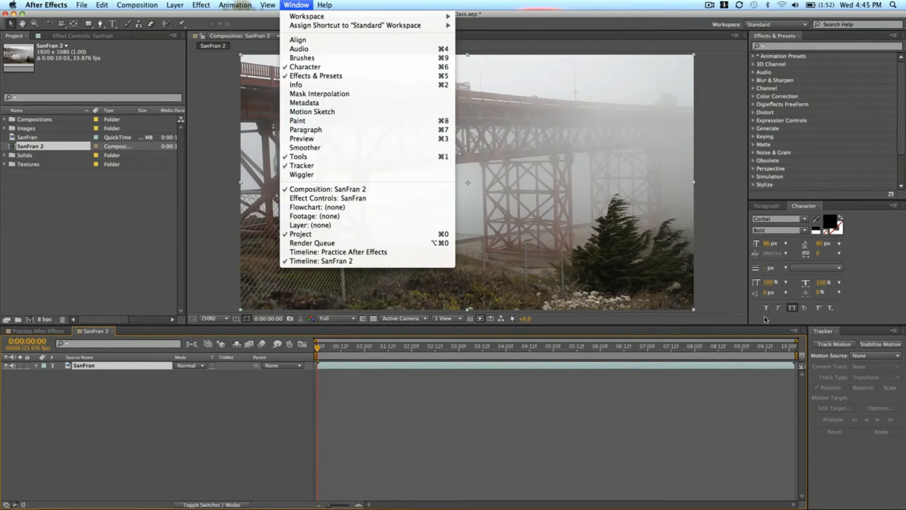
pyautogui.click(879, 447)
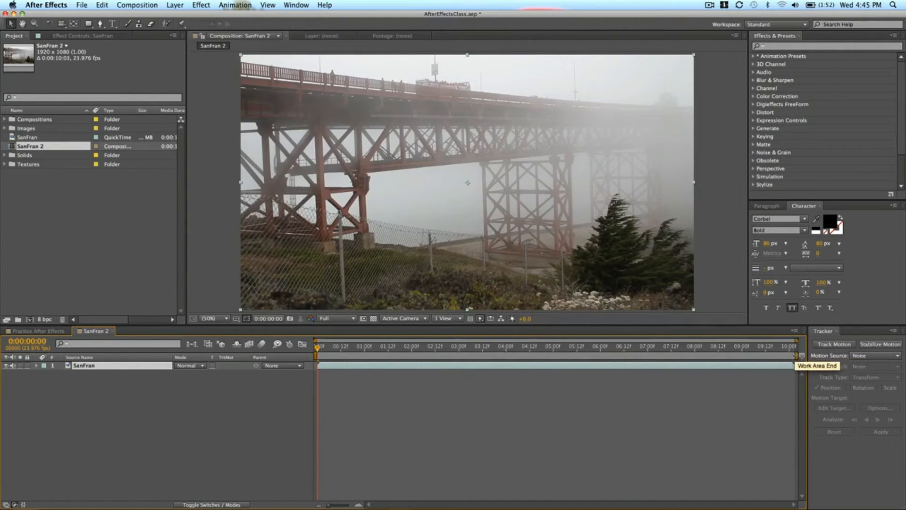
# Step: Shorten the bridge composition's work area to end at 0:00:04:00 and return to the first frame
pyautogui.moveTo(796, 355); pyautogui.dragTo(471, 352)
pyautogui.click(548, 348)
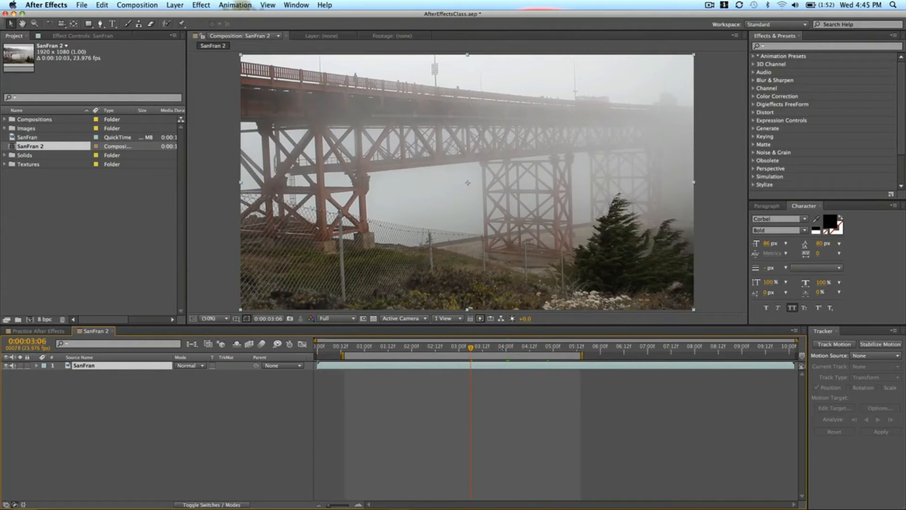
pyautogui.click(506, 348)
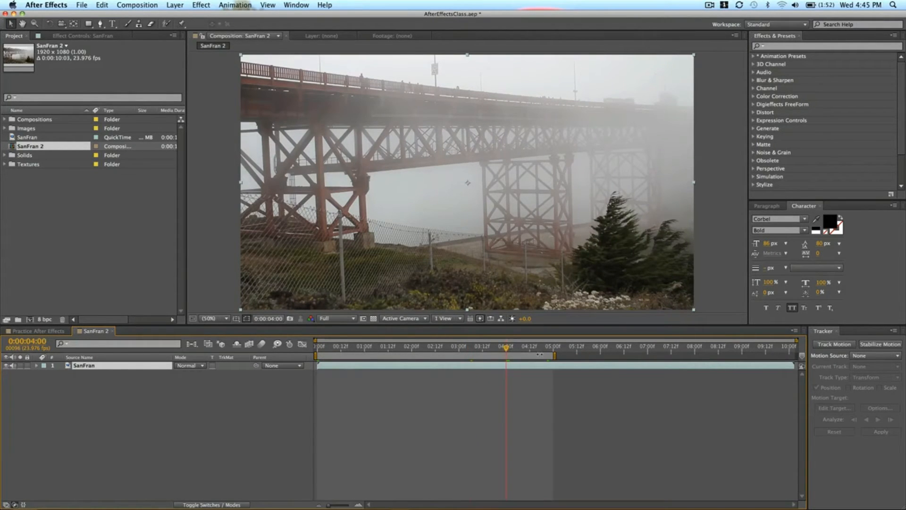
pyautogui.moveTo(555, 355); pyautogui.dragTo(508, 354)
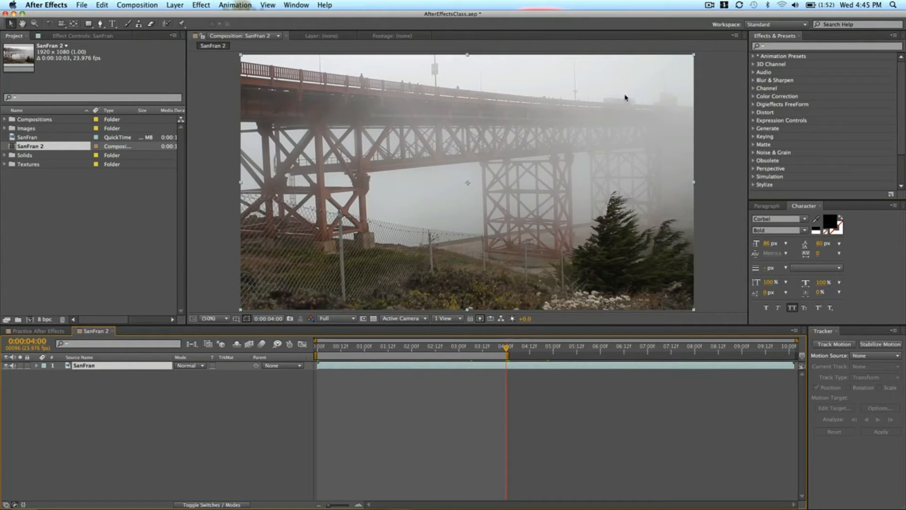
pyautogui.press('Home')
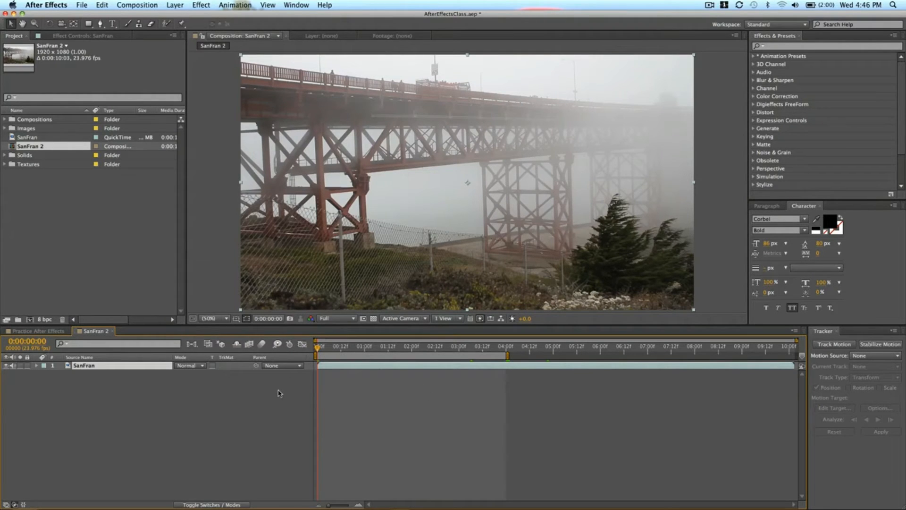
# Step: Add a null object layer above the SanFran footage and deselect it
pyautogui.click(178, 5)
pyautogui.moveTo(189, 16)
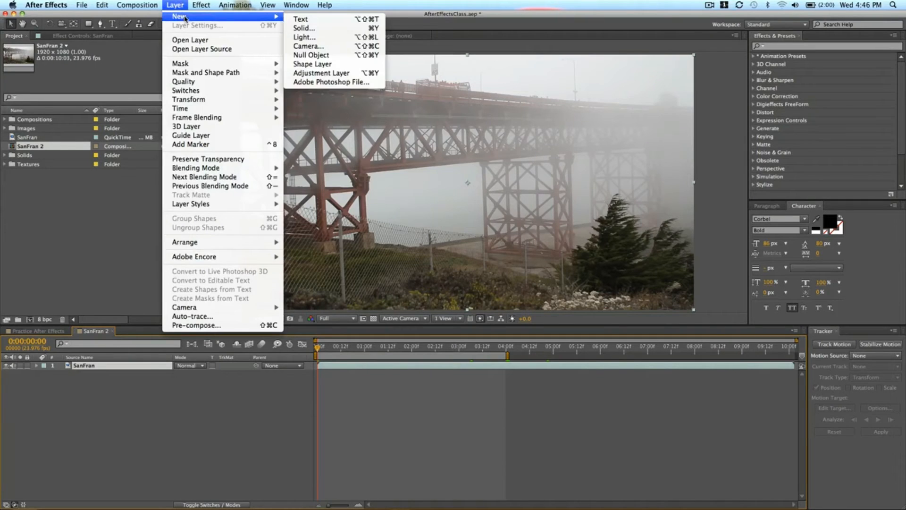
pyautogui.click(337, 56)
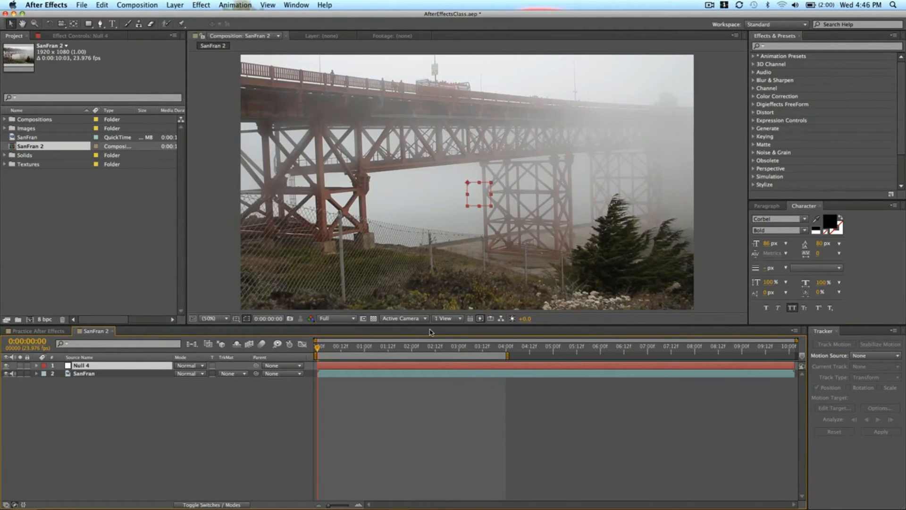
pyautogui.click(414, 381)
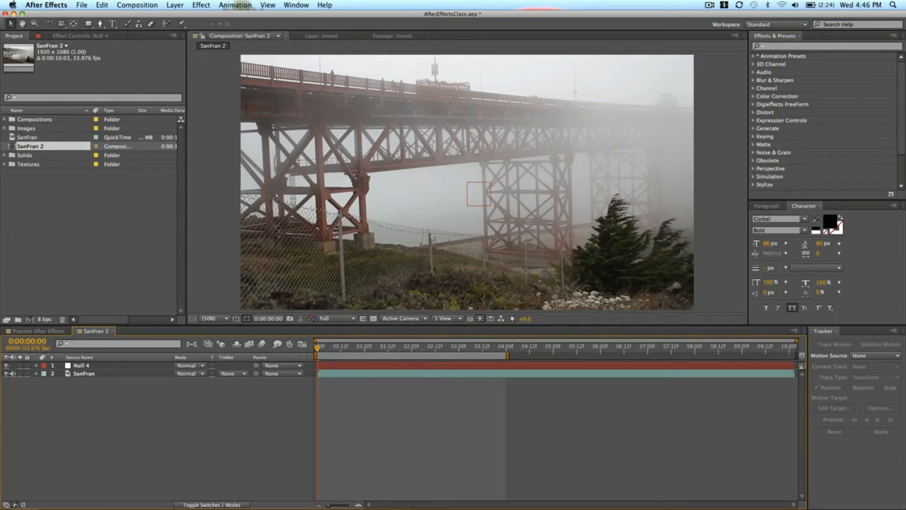
# Step: Widen the Tracker area and start Track Motion on the SanFran footage layer
pyautogui.click(392, 374)
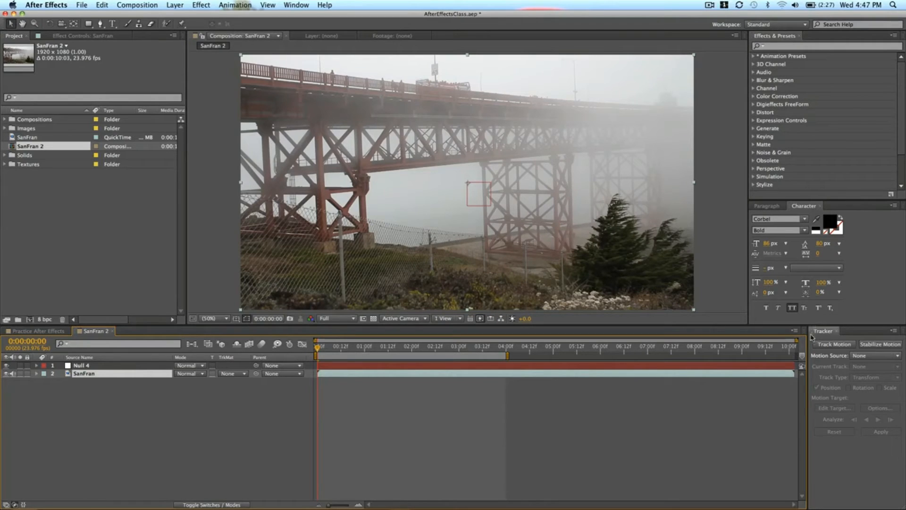
pyautogui.moveTo(805, 338); pyautogui.dragTo(750, 338)
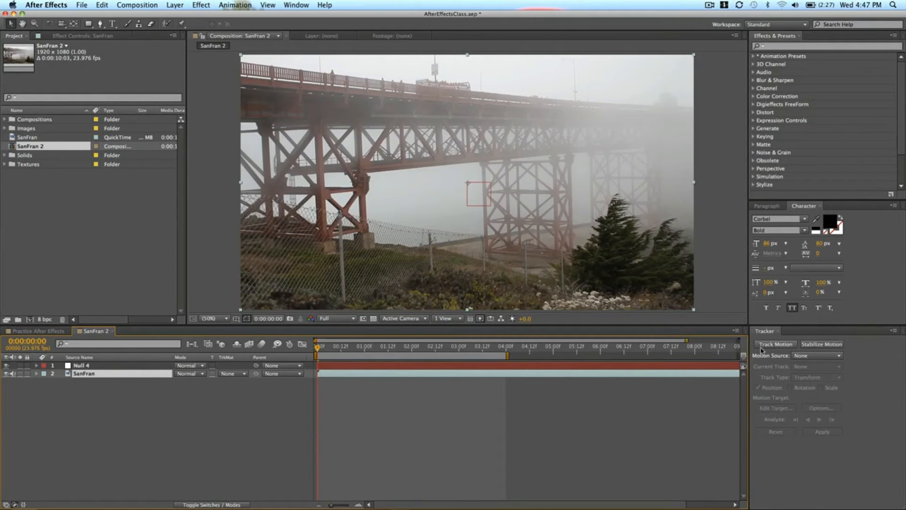
pyautogui.click(771, 344)
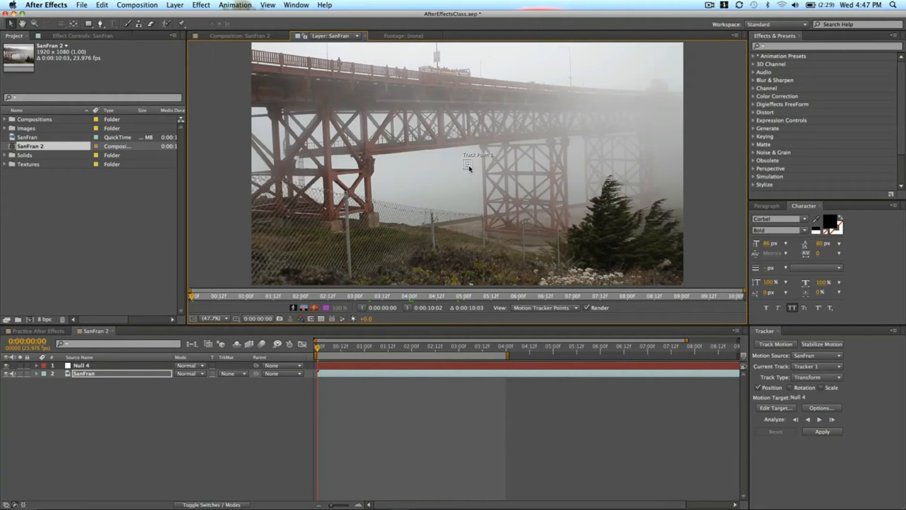
# Step: Place Track Point 1 over the red bus on the bridge, with a feature region about 121 × 24 px and search region about 165 × 68 px
pyautogui.moveTo(469, 167); pyautogui.dragTo(476, 171)
pyautogui.moveTo(478, 175); pyautogui.dragTo(488, 177)
pyautogui.moveTo(466, 170); pyautogui.dragTo(460, 73)
pyautogui.moveTo(454, 75); pyautogui.dragTo(454, 73)
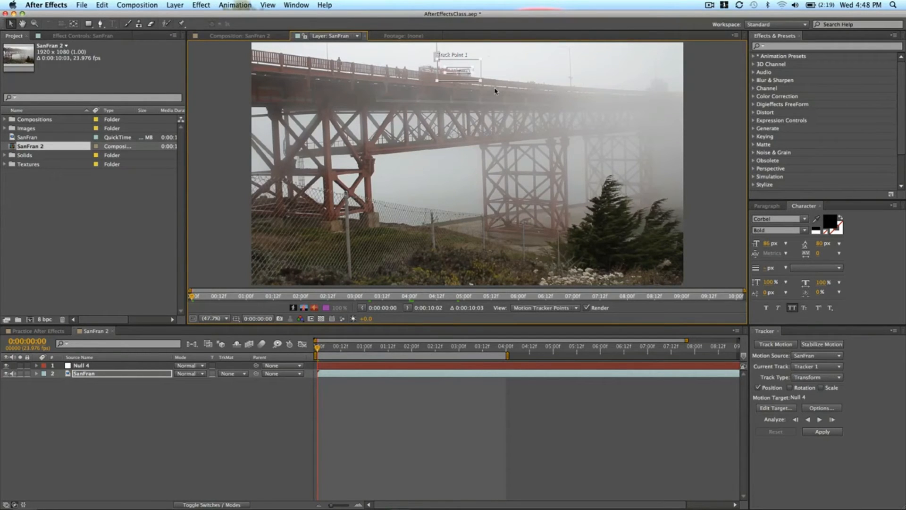
pyautogui.moveTo(483, 84); pyautogui.dragTo(479, 81)
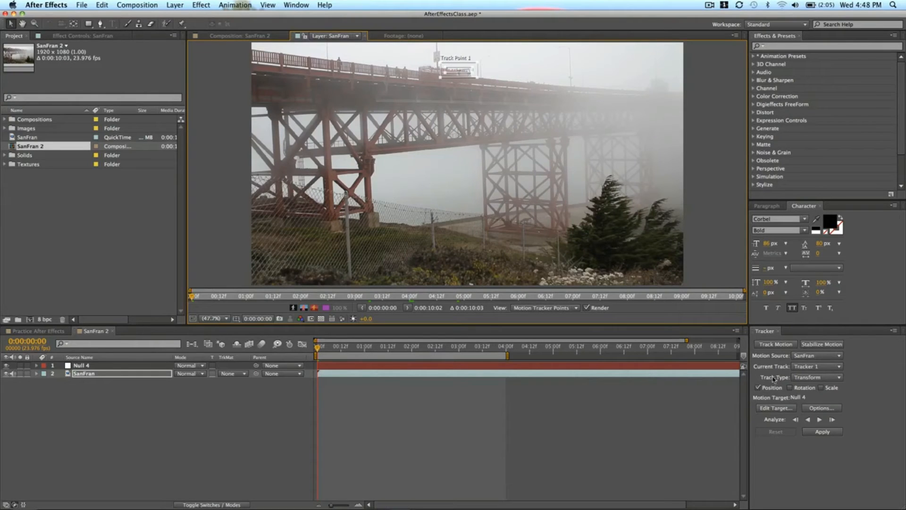
# Step: Choose Null 4 as the motion target, analyze the track forward to 0:00:04:14, and return to the first frame
pyautogui.click(778, 407)
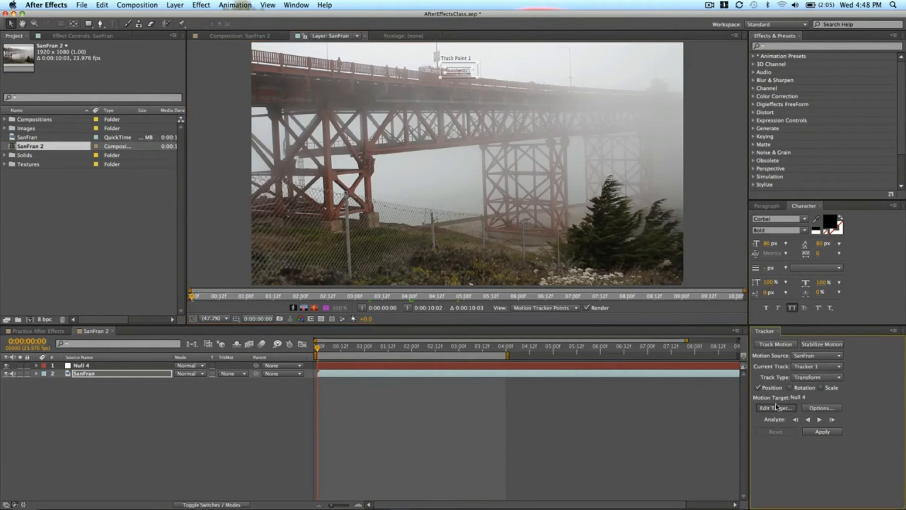
pyautogui.moveTo(128, 60); pyautogui.dragTo(591, 148)
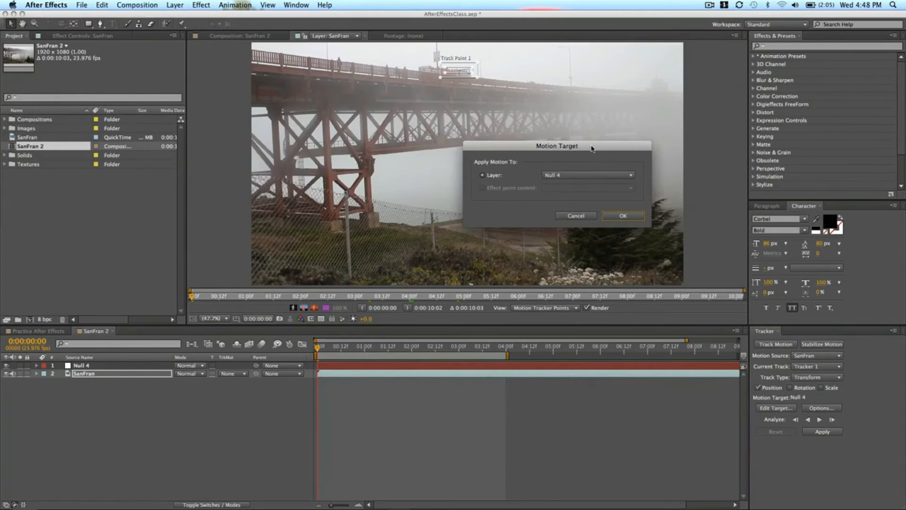
pyautogui.click(569, 176)
pyautogui.click(570, 184)
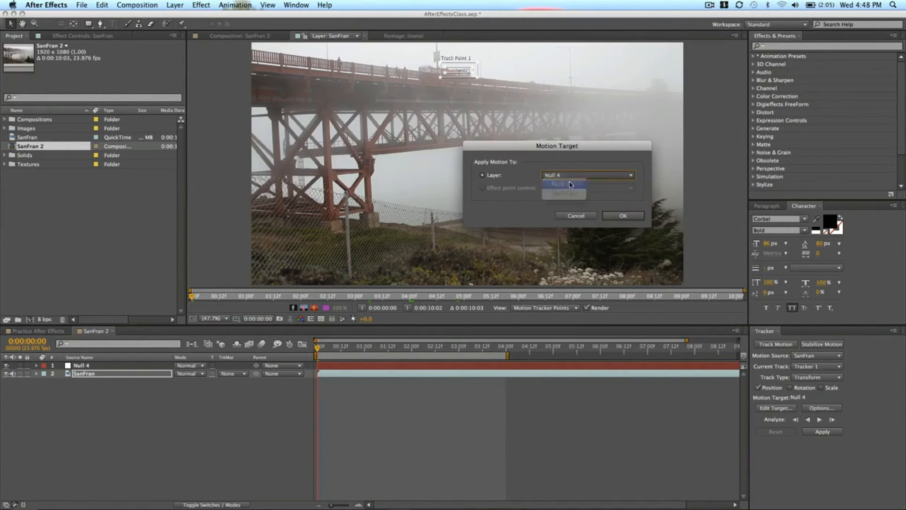
pyautogui.click(623, 217)
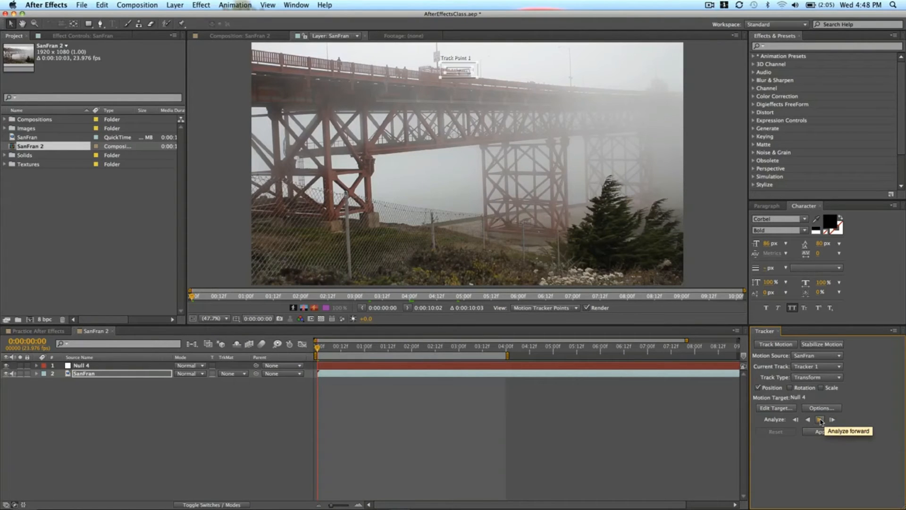
pyautogui.click(820, 419)
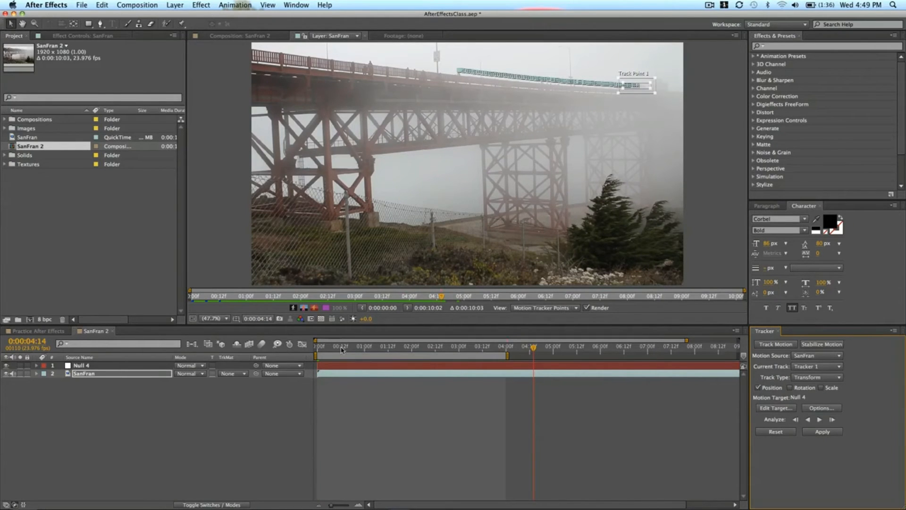
pyautogui.press('Home')
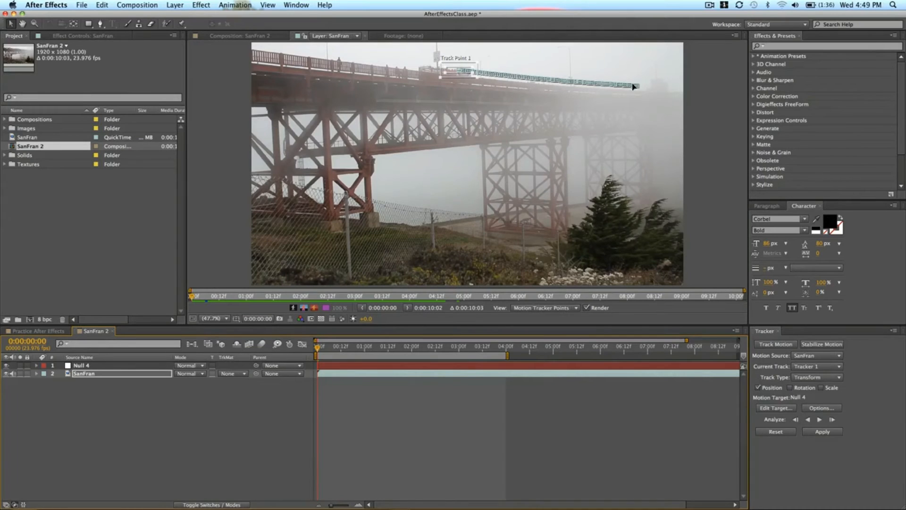
# Step: Expand the SanFran layer's Motion Trackers down to Track Point 1 to examine its tracking keyframes
pyautogui.click(36, 374)
pyautogui.click(45, 384)
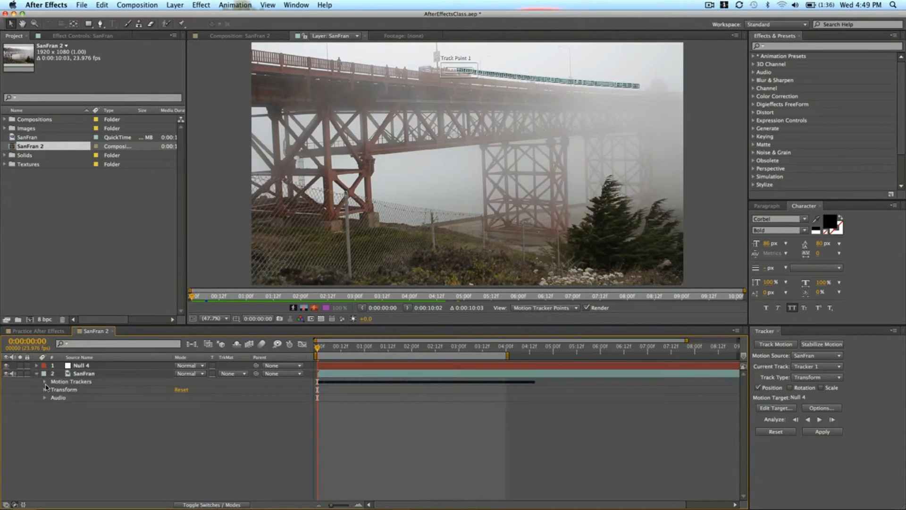
pyautogui.click(45, 382)
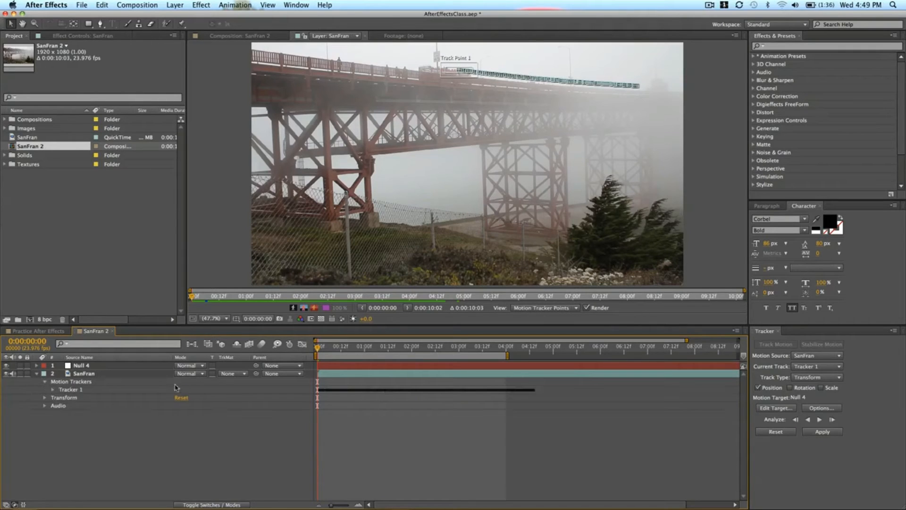
pyautogui.click(53, 390)
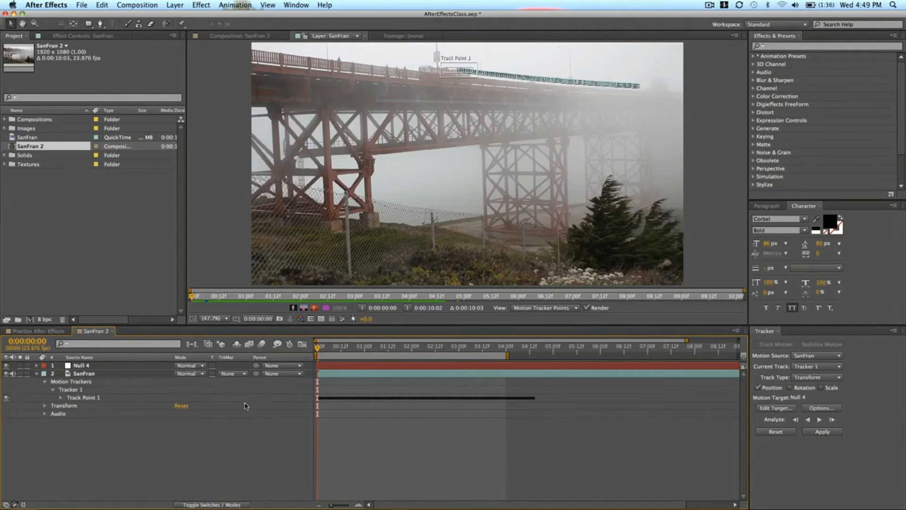
pyautogui.click(61, 399)
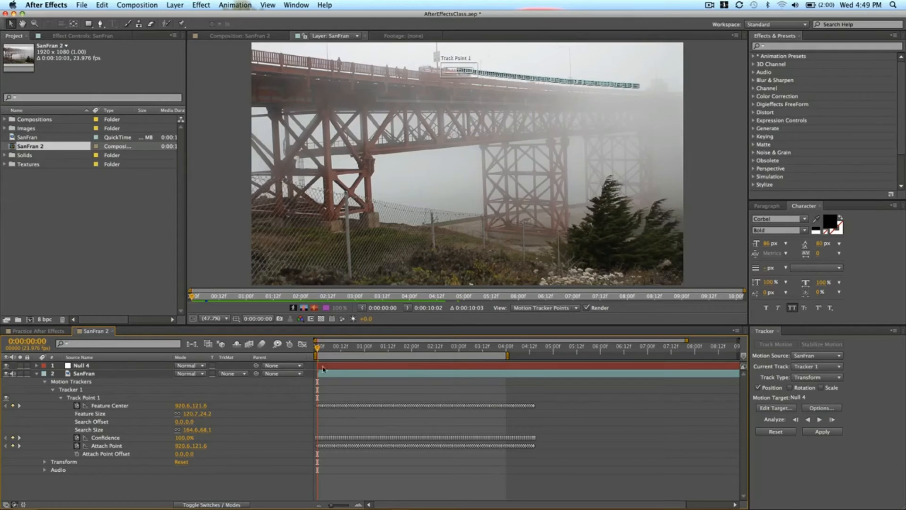
# Step: Apply the tracked motion to Null 4 in both the X and Y dimensions
pyautogui.click(824, 432)
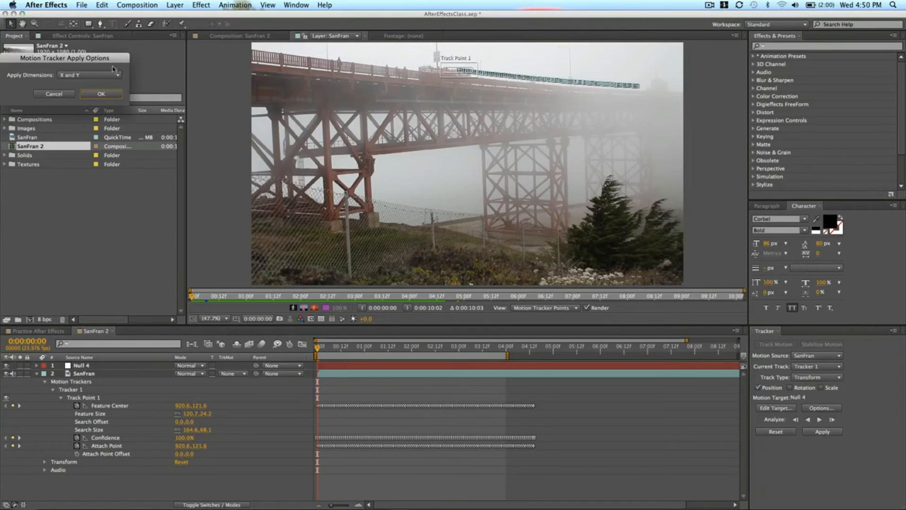
pyautogui.moveTo(79, 61); pyautogui.dragTo(465, 122)
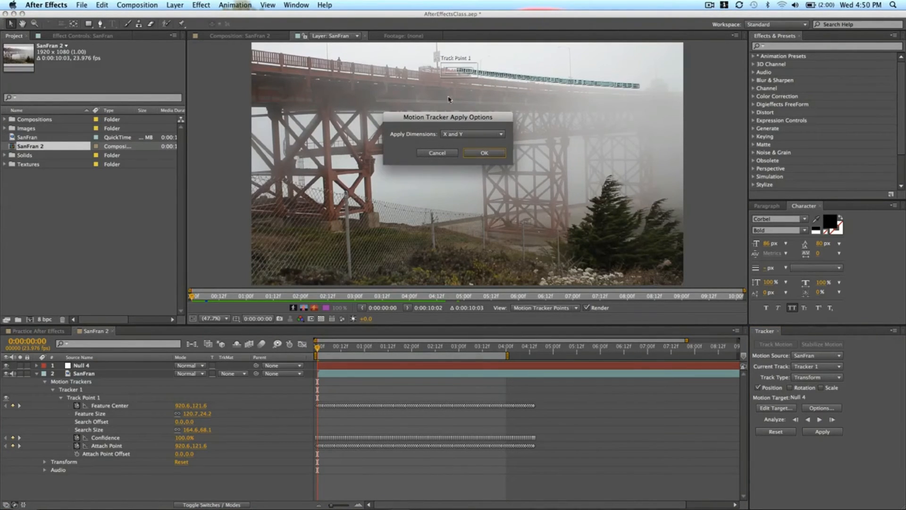
pyautogui.click(462, 137)
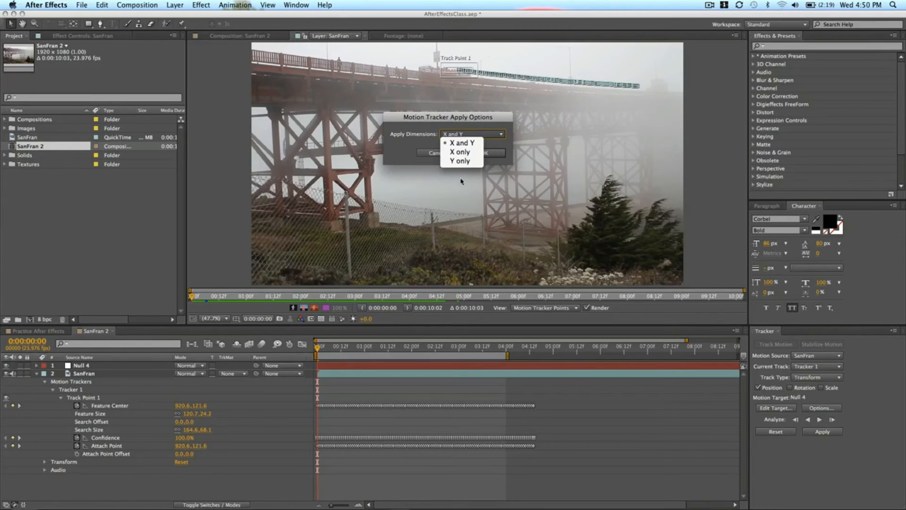
pyautogui.click(485, 125)
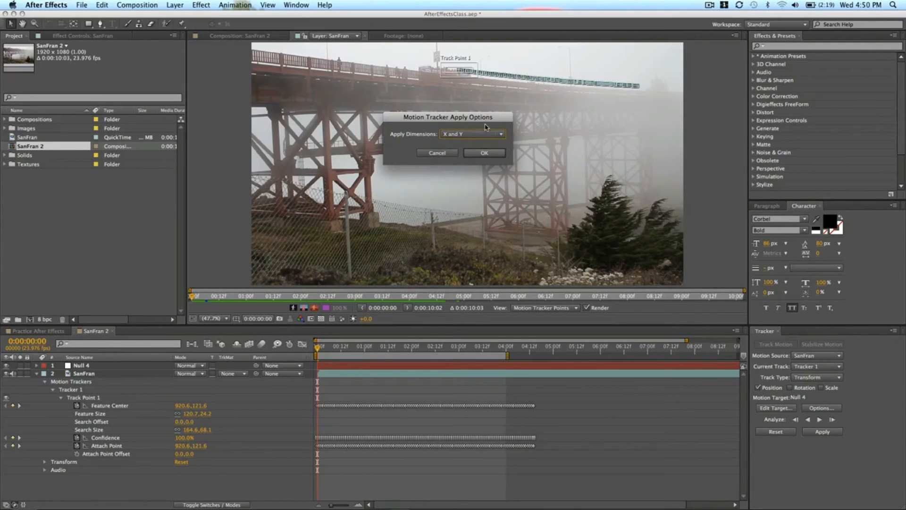
pyautogui.click(480, 151)
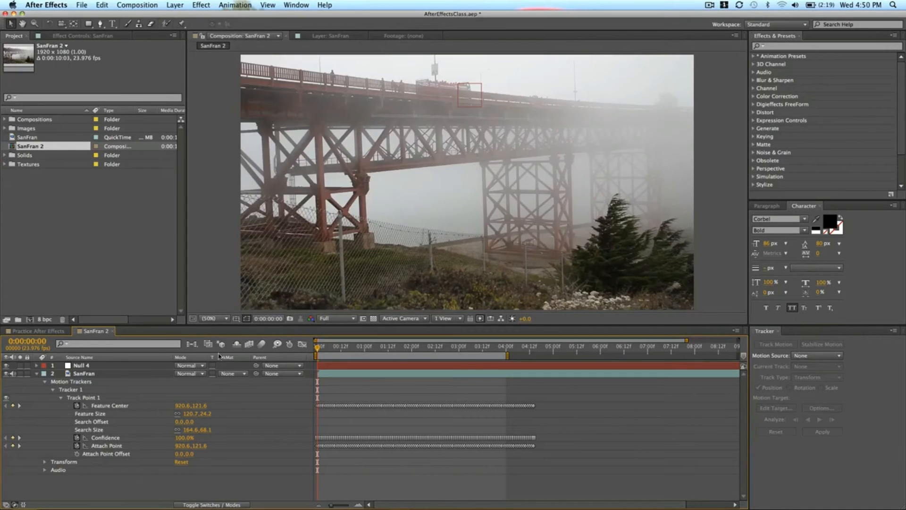
# Step: Collapse the SanFran layer and expand Null 4's Transform properties to examine its Position keyframes
pyautogui.click(36, 374)
pyautogui.click(36, 366)
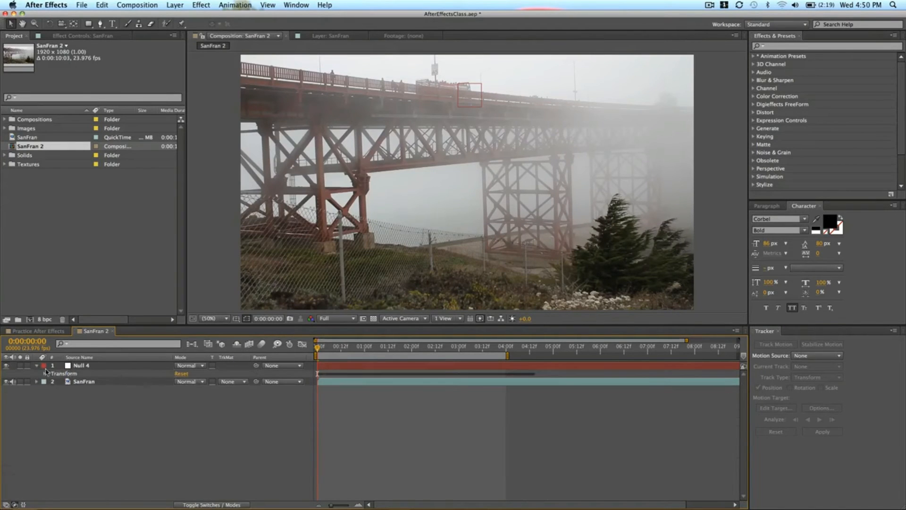
pyautogui.click(45, 374)
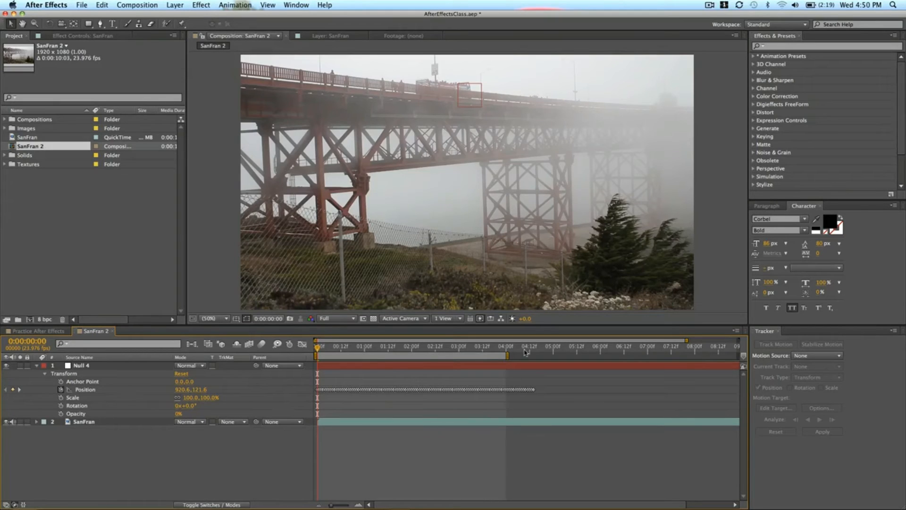
# Step: Extend the work area to Null 4's last Position keyframe and scrub through the timeline to check the tracked motion
pyautogui.moveTo(508, 355); pyautogui.dragTo(511, 355)
pyautogui.moveTo(546, 355); pyautogui.dragTo(537, 355)
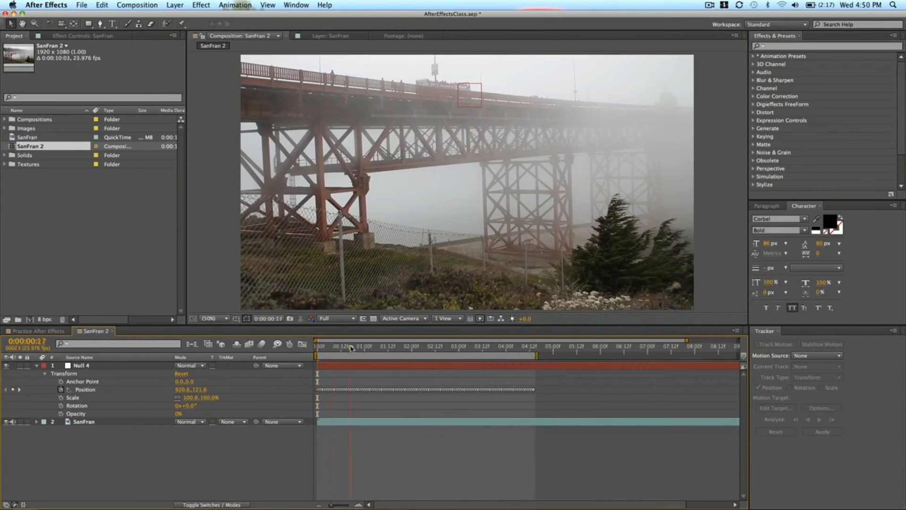
pyautogui.click(459, 348)
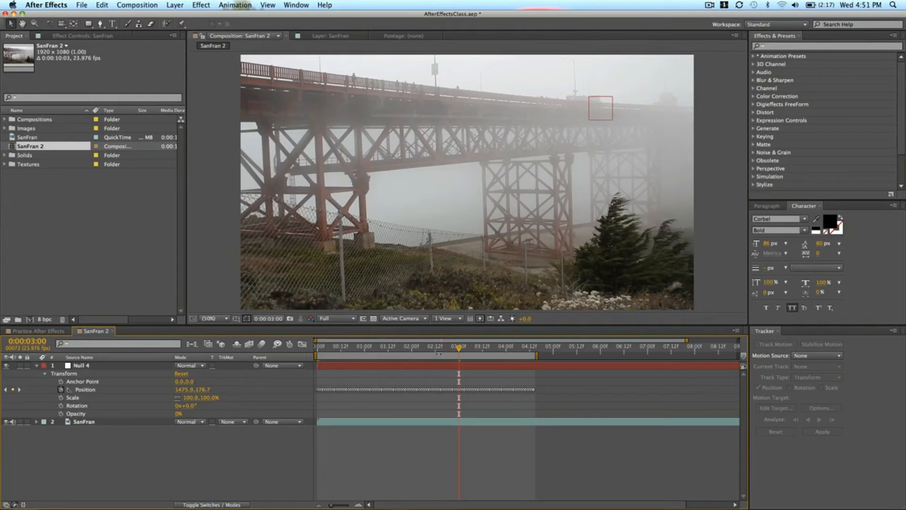
pyautogui.click(499, 348)
pyautogui.moveTo(499, 349); pyautogui.dragTo(262, 354)
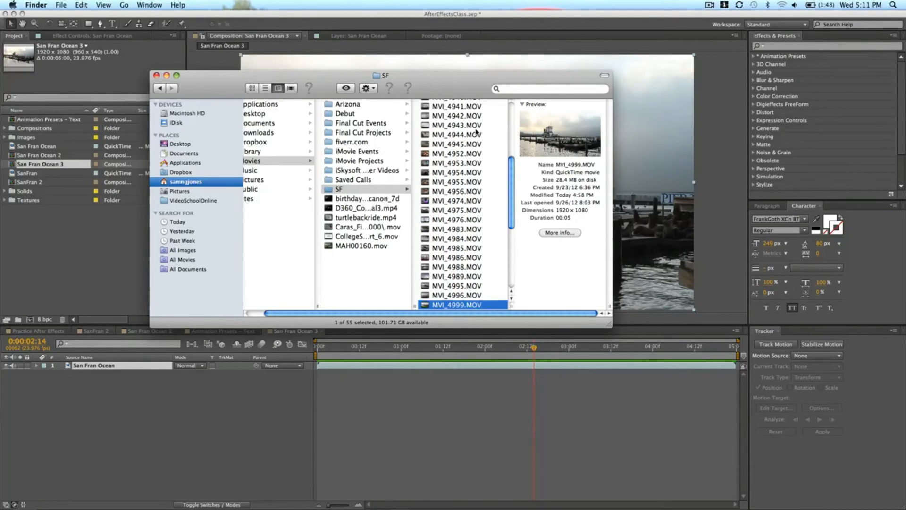
# Step: Play the original clip MVI_4999.MOV from the SF folder in Quick Look to examine its camera shake
pyautogui.scroll(-3, 477, 133)
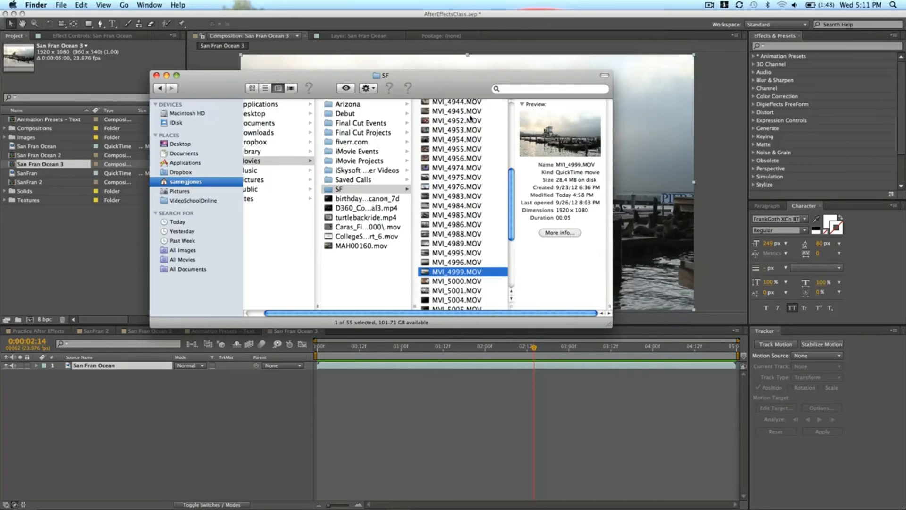
pyautogui.press('space')
pyautogui.press('space')
pyautogui.press('space')
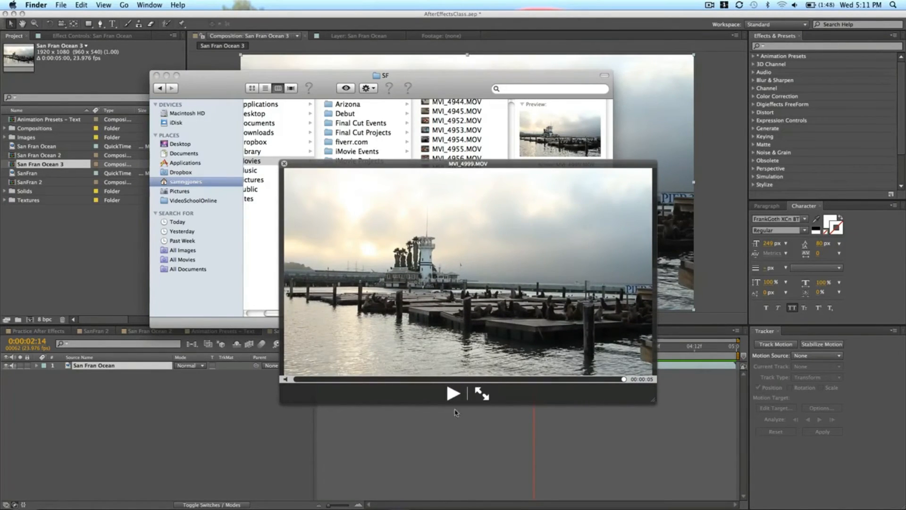
pyautogui.click(455, 392)
pyautogui.press('space')
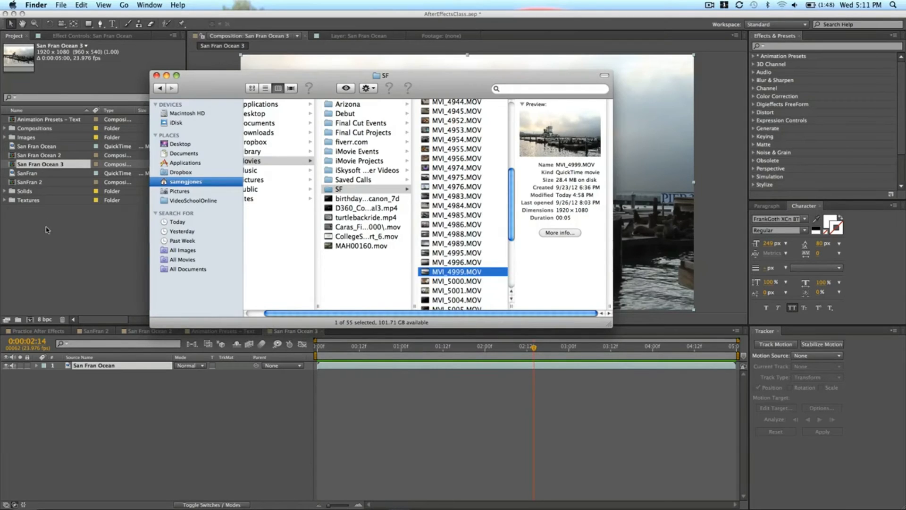
# Step: Return to After Effects and preview the unstabilized San Fran Ocean 3 composition
pyautogui.click(134, 225)
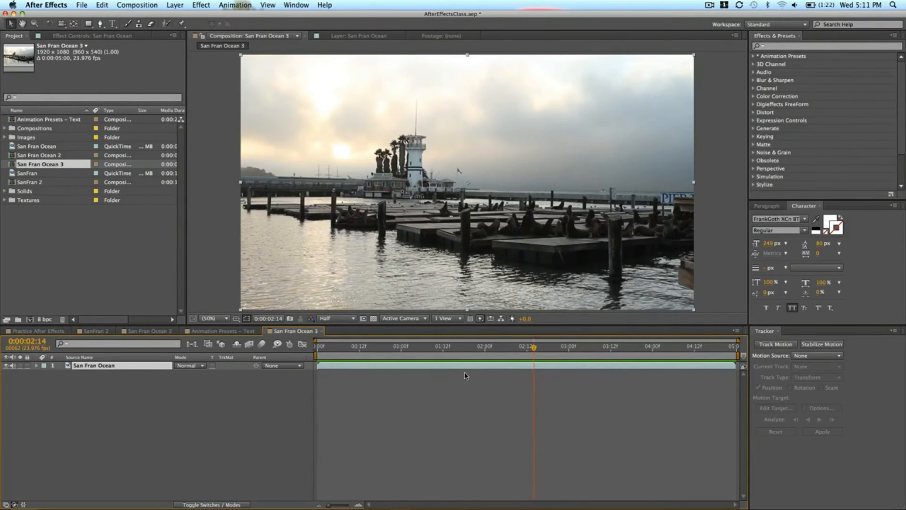
pyautogui.press('KP_0')
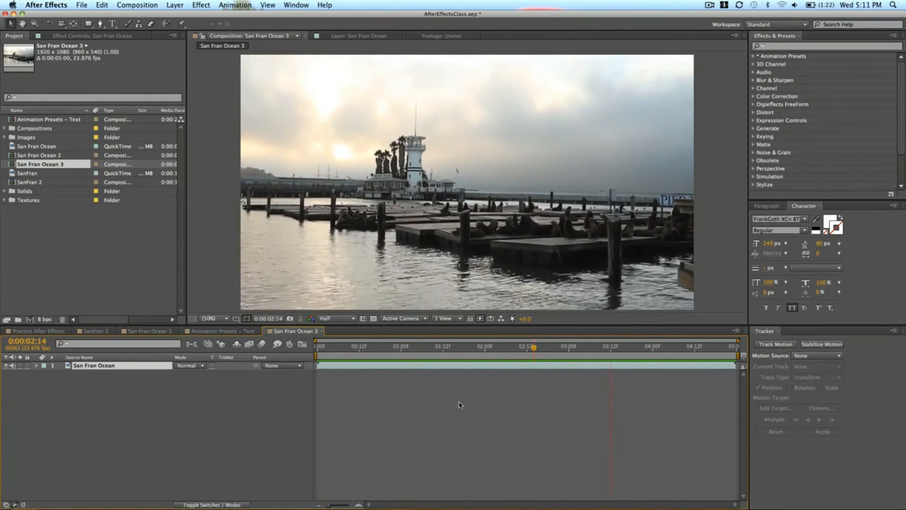
pyautogui.press('space')
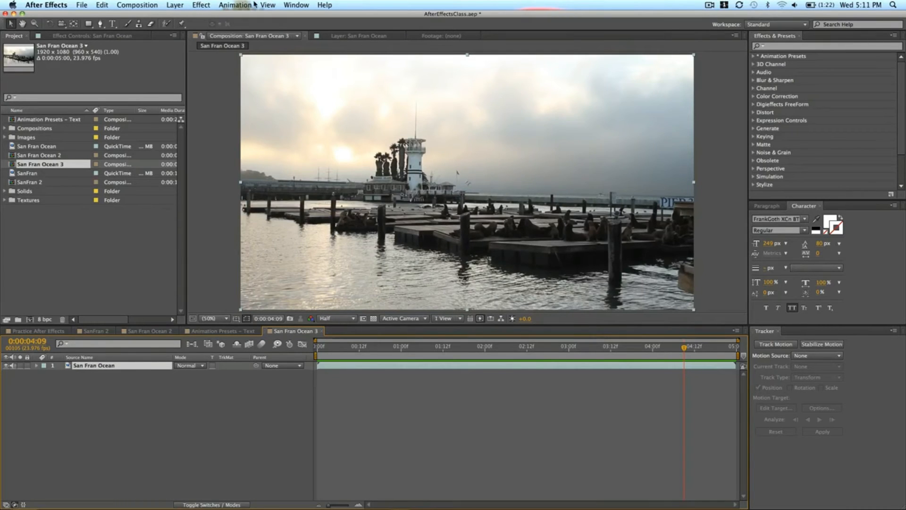
# Step: Apply Stabilize Motion to the San Fran Ocean layer and cancel the Warp Stabilizer's background analysis
pyautogui.click(296, 4)
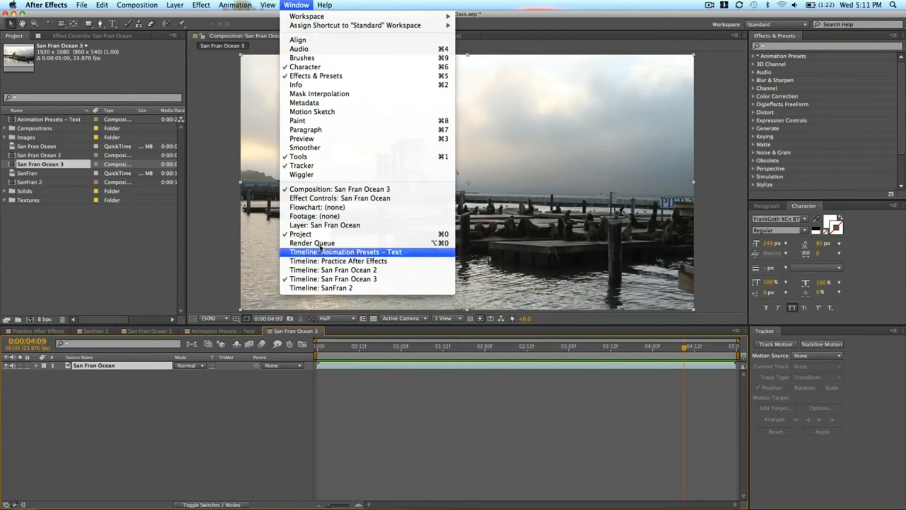
pyautogui.click(719, 424)
pyautogui.click(827, 344)
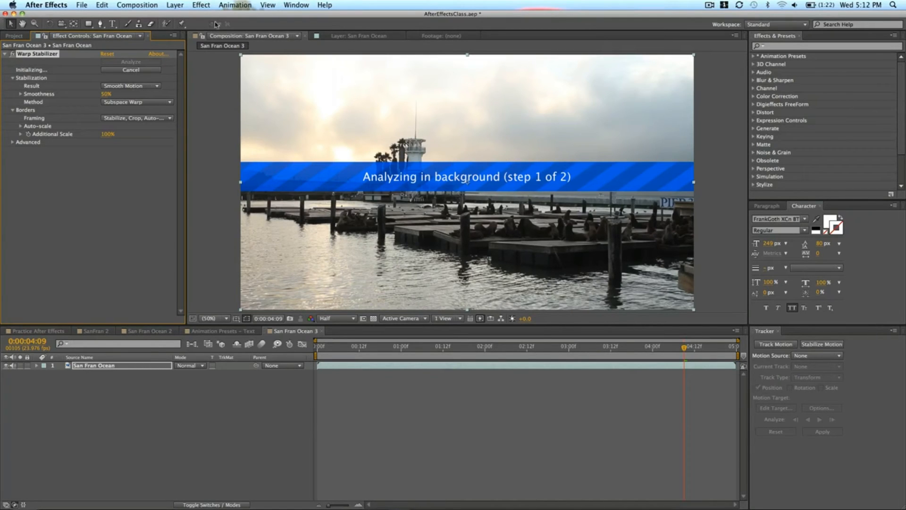
pyautogui.click(119, 69)
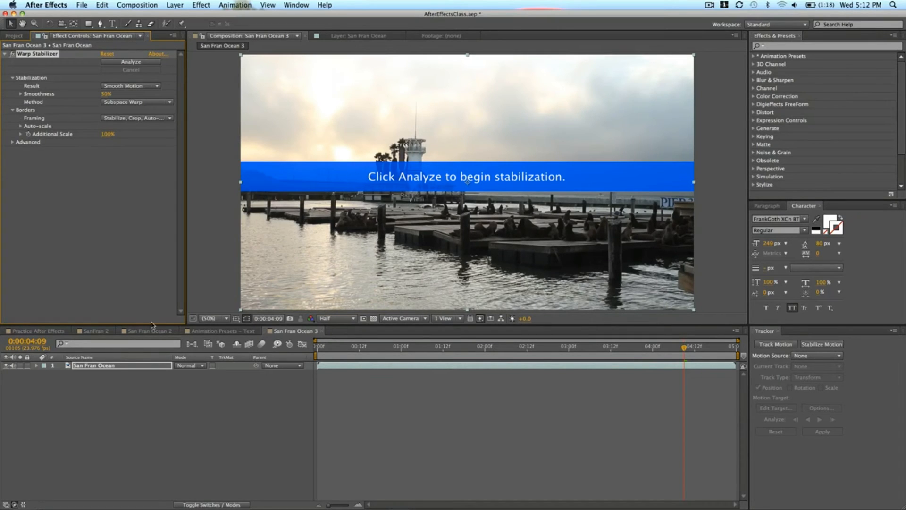
# Step: Compare the stabilized San Fran Ocean 2 composition with the original MVI_4999.MOV clip played in Finder
pyautogui.click(172, 332)
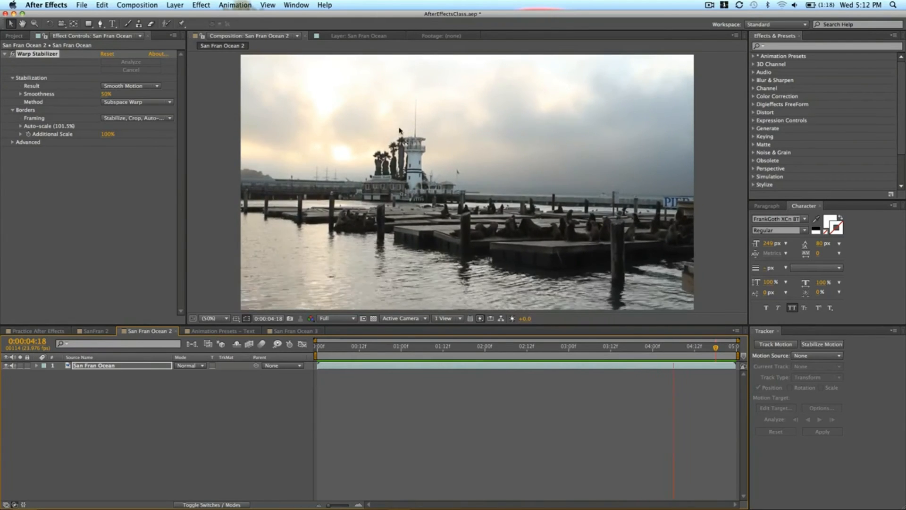
pyautogui.press('super+Tab')
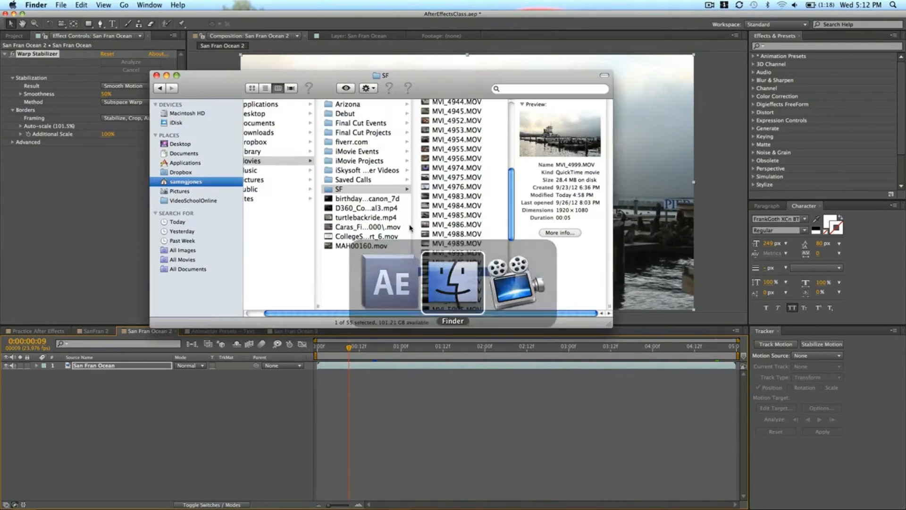
pyautogui.press('space')
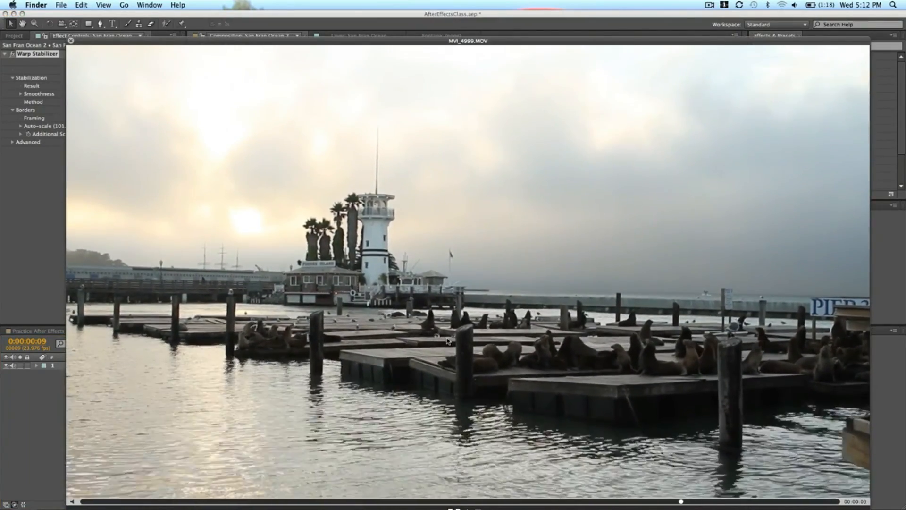
pyautogui.press('space')
pyautogui.press('super+Tab')
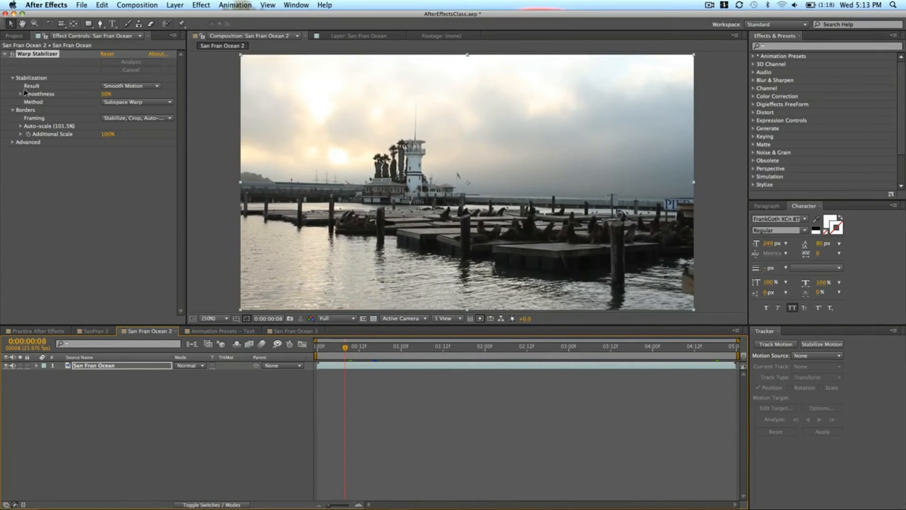
# Step: Set the Warp Stabilizer's Smoothness to 127% and keep Framing on Stabilize, Crop, Auto-scale
pyautogui.click(107, 94)
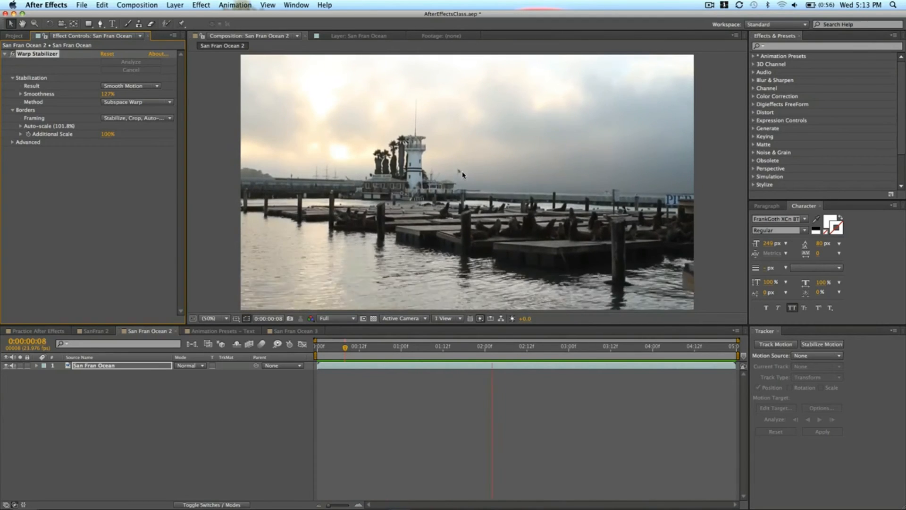
pyautogui.click(111, 119)
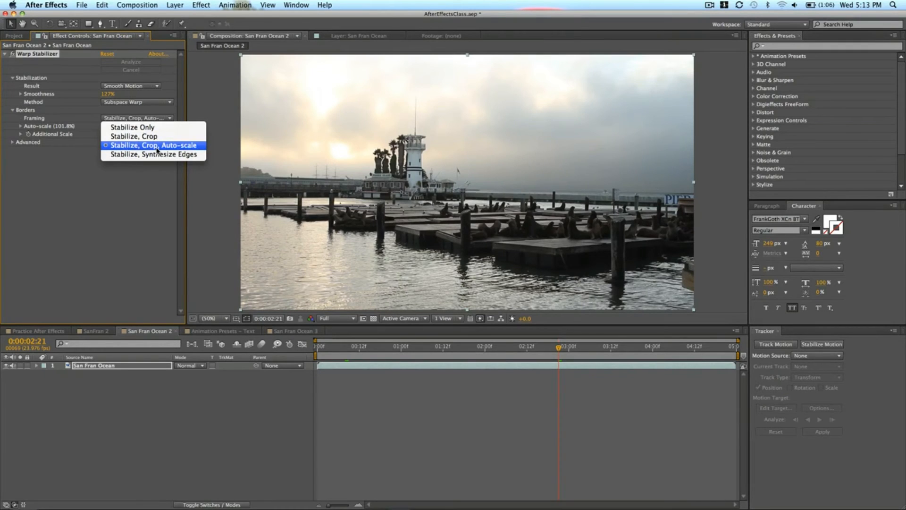
pyautogui.click(80, 143)
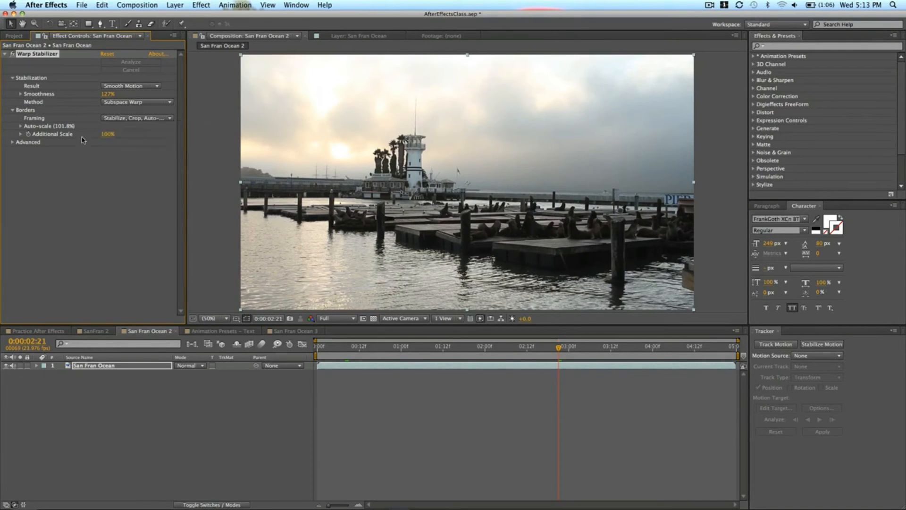
# Step: Set the Warp Stabilizer's Method to Position, Scale, Rotation and preview the stabilized footage
pyautogui.click(131, 101)
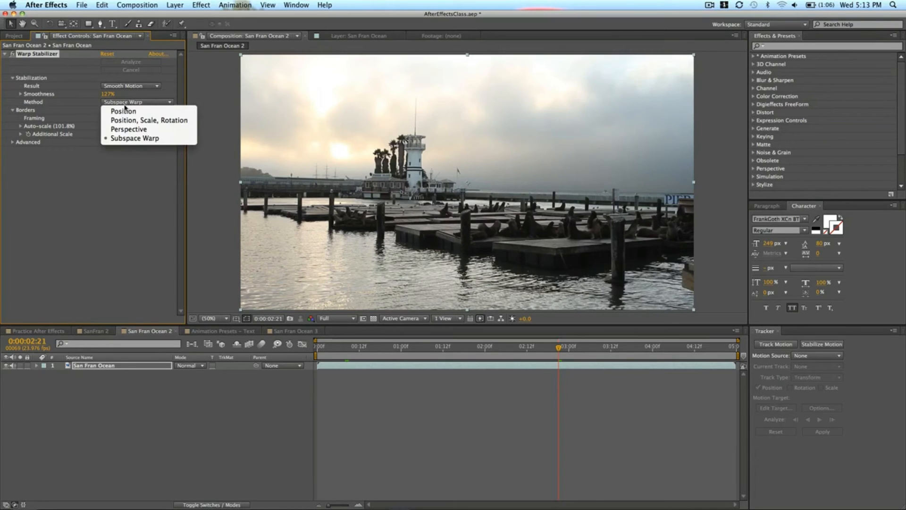
pyautogui.click(37, 105)
pyautogui.click(117, 102)
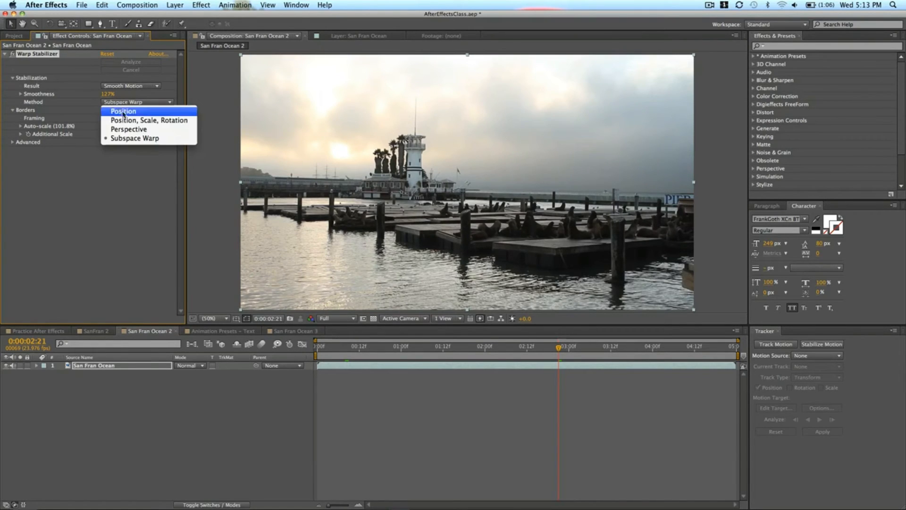
pyautogui.click(125, 120)
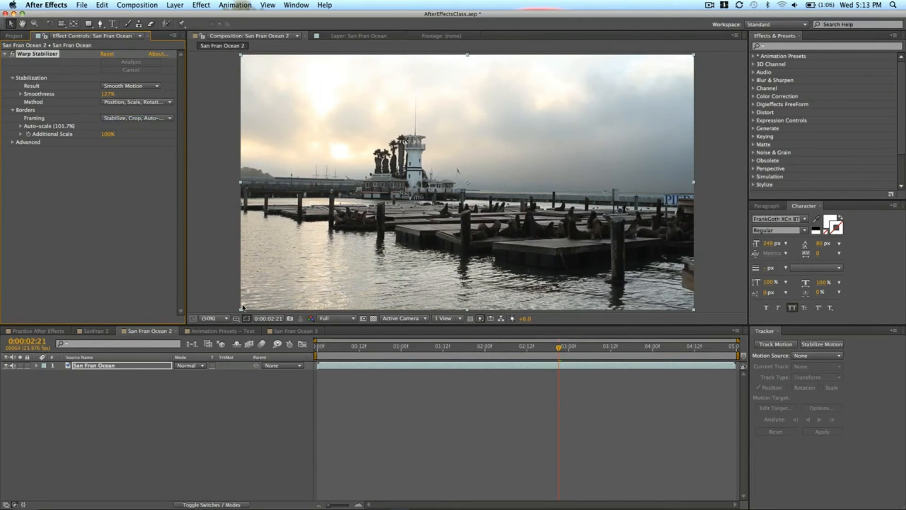
pyautogui.press('KP_0')
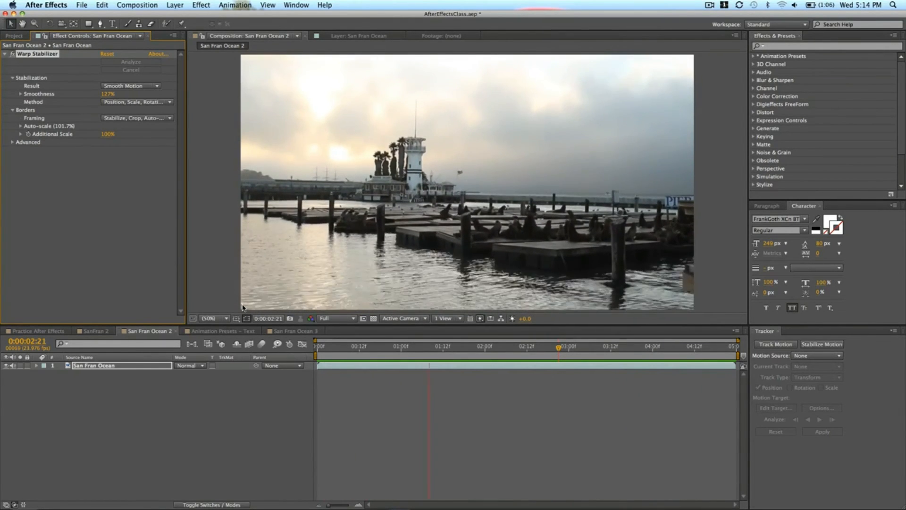
pyautogui.press('space')
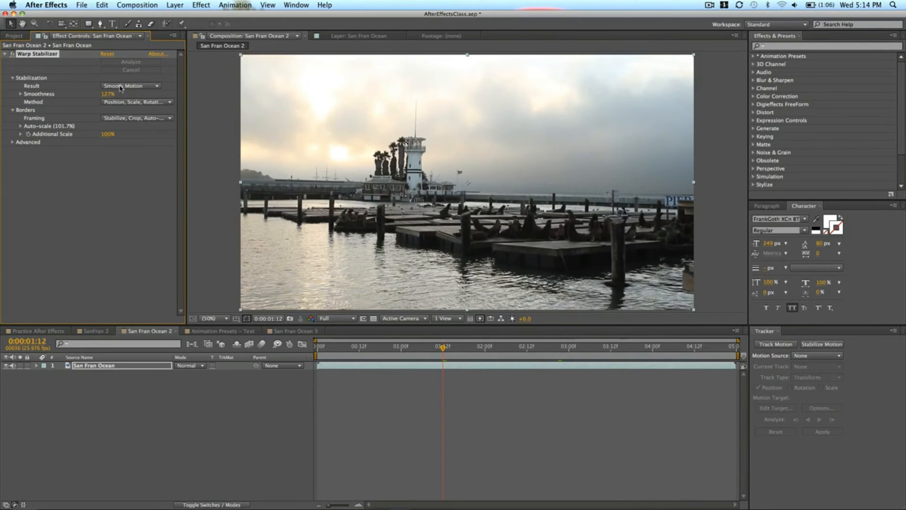
# Step: Set the Warp Stabilizer's Result to No Motion
pyautogui.click(122, 86)
pyautogui.click(63, 84)
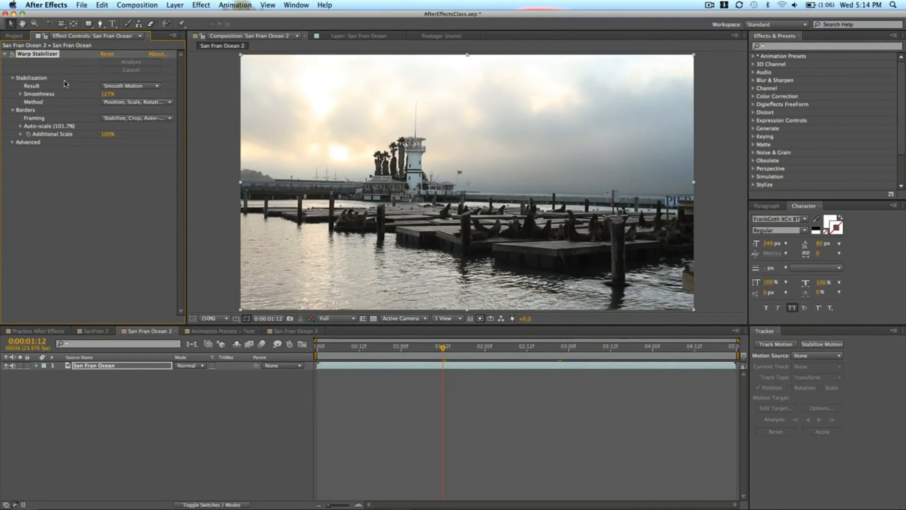
pyautogui.click(104, 87)
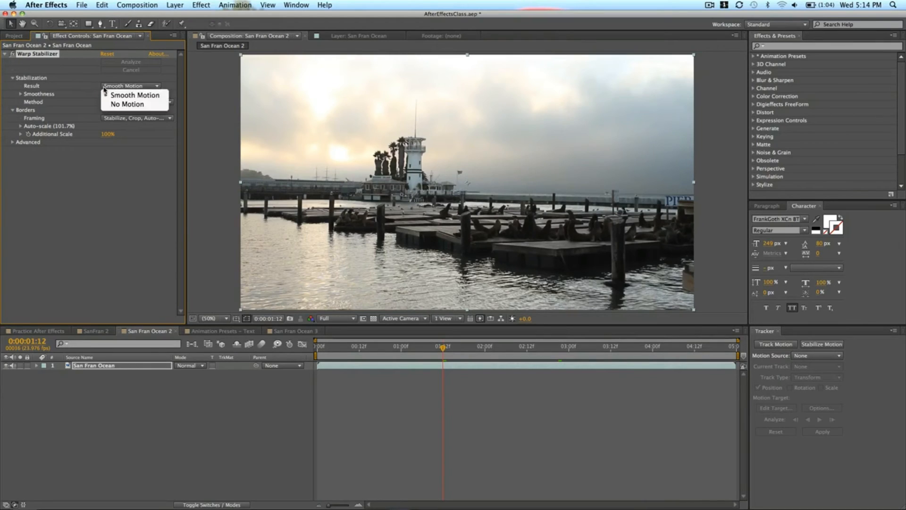
pyautogui.click(113, 102)
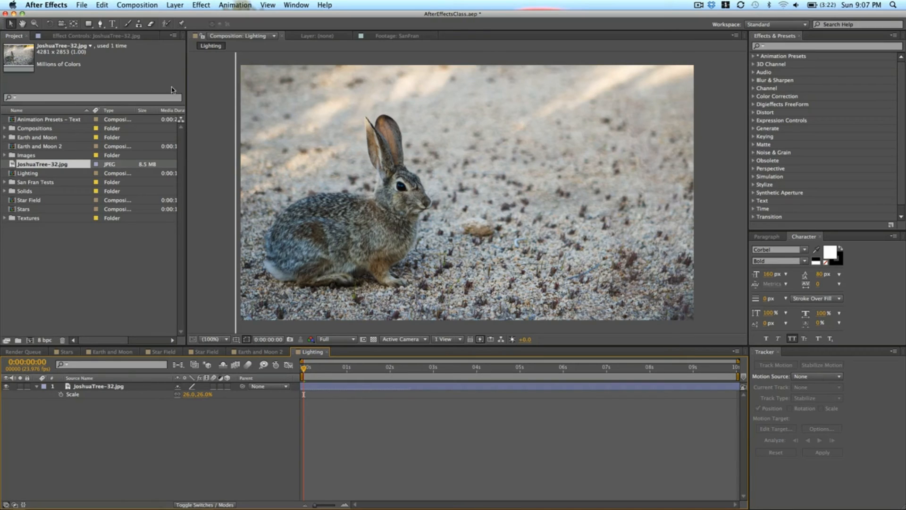
# Step: Make the JoshuaTree-32.jpg layer in the Lighting composition a 3D layer
pyautogui.click(227, 387)
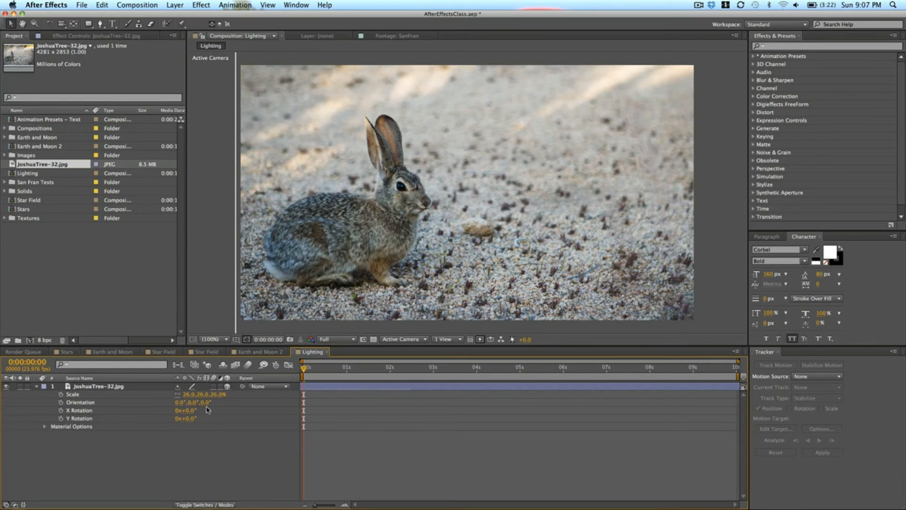
# Step: Add a white Spot light named Light 1 with 100% intensity, 51° cone angle, 50% cone feather and Smooth falloff
pyautogui.click(38, 386)
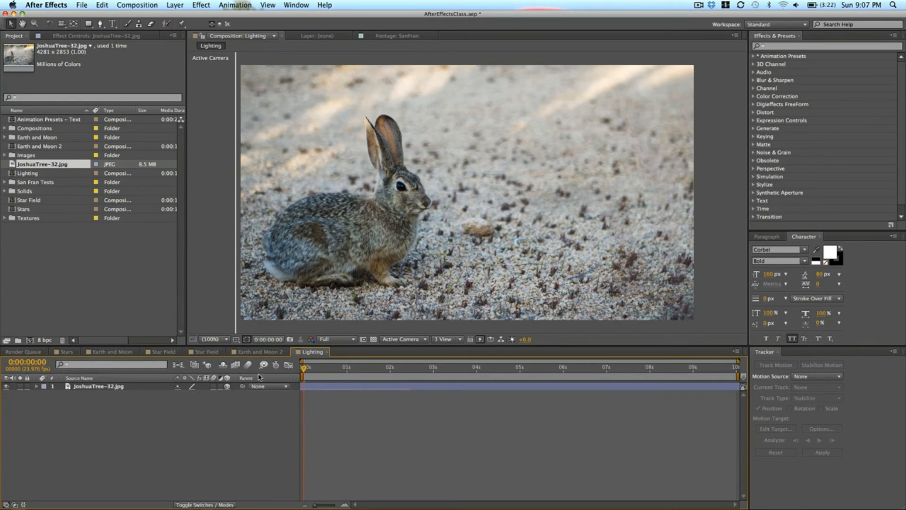
pyautogui.click(183, 6)
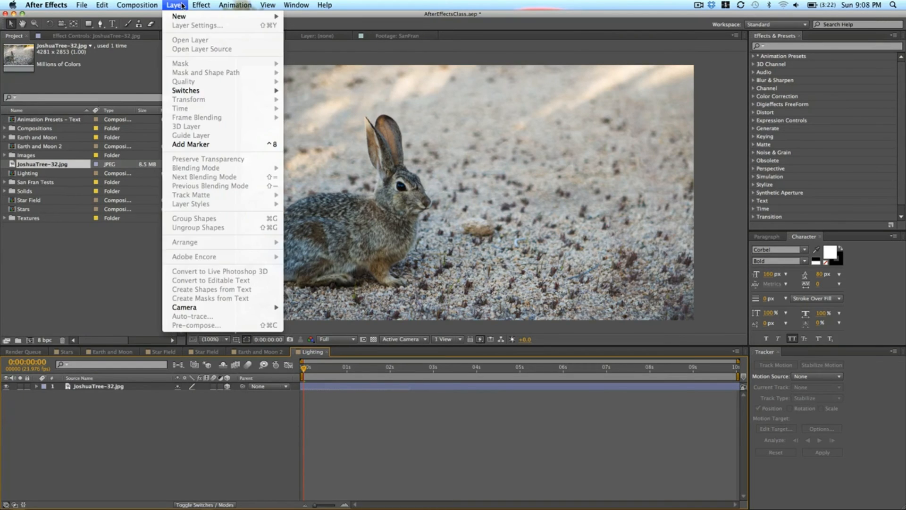
pyautogui.moveTo(183, 17)
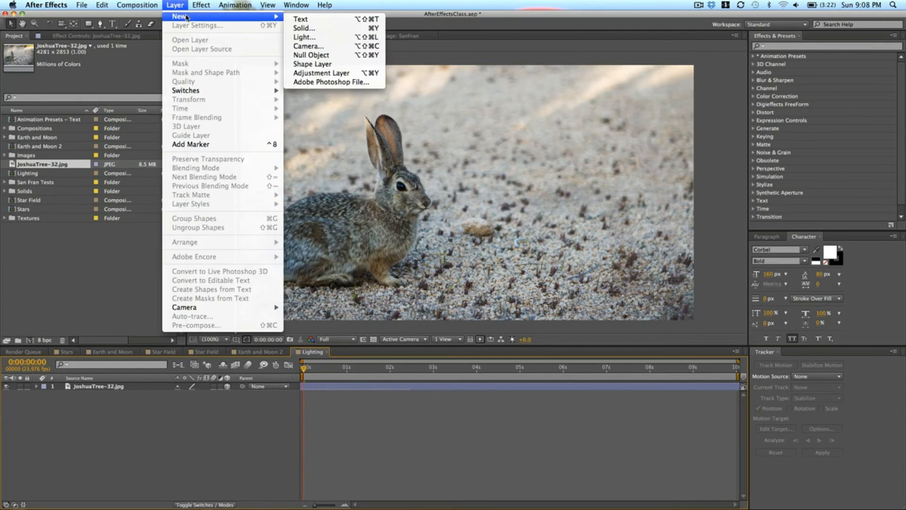
pyautogui.click(311, 38)
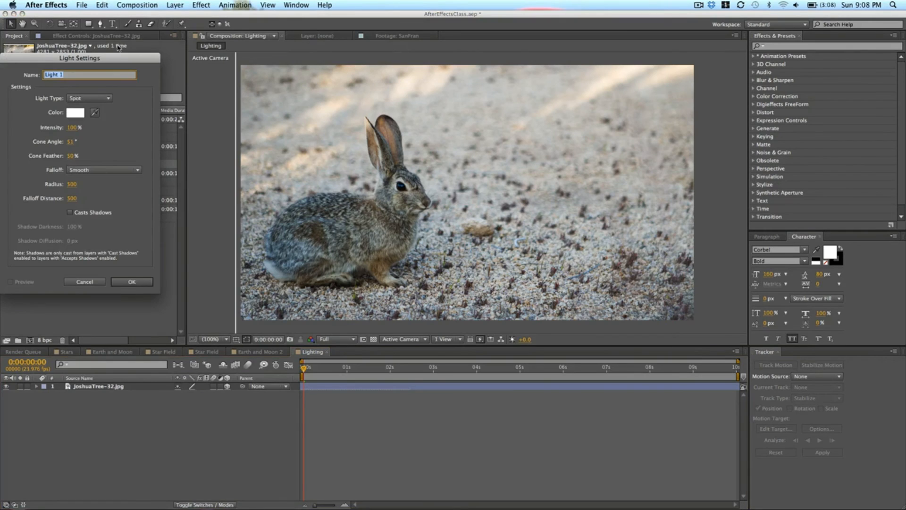
pyautogui.moveTo(114, 56); pyautogui.dragTo(451, 82)
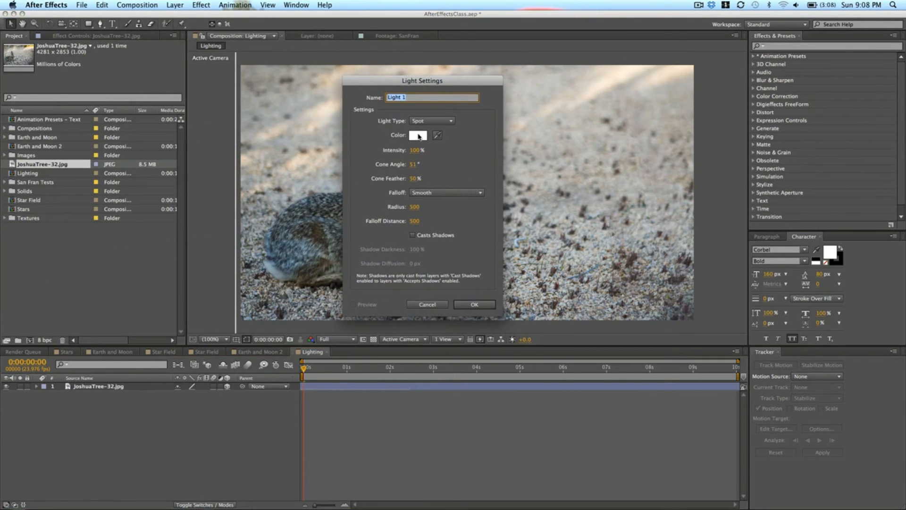
pyautogui.click(427, 121)
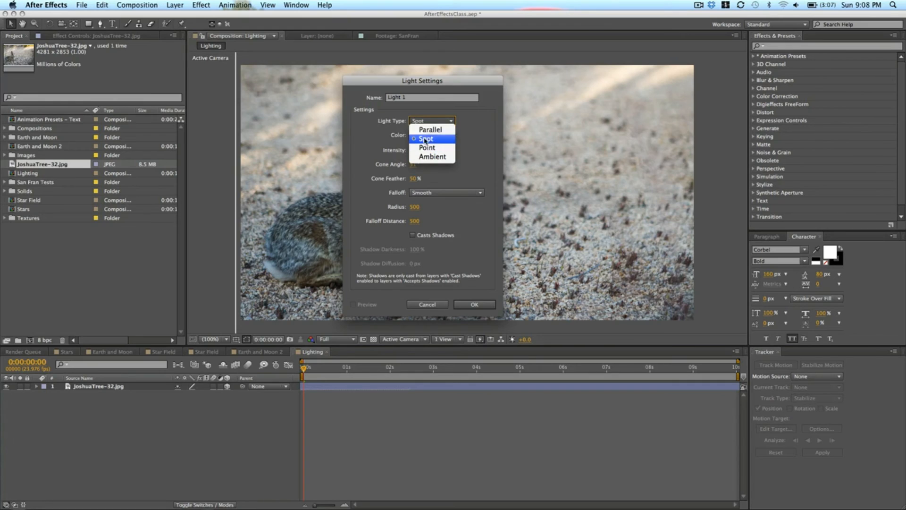
pyautogui.click(383, 147)
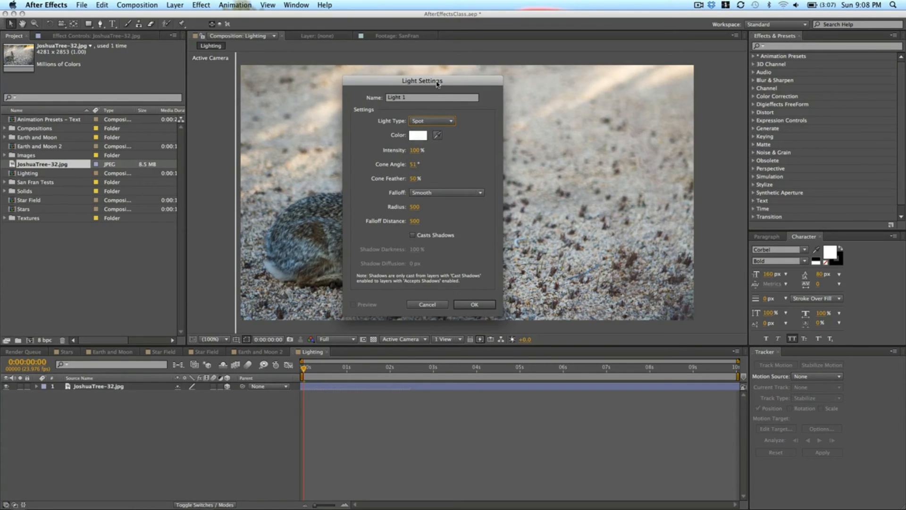
pyautogui.moveTo(422, 84); pyautogui.dragTo(404, 84)
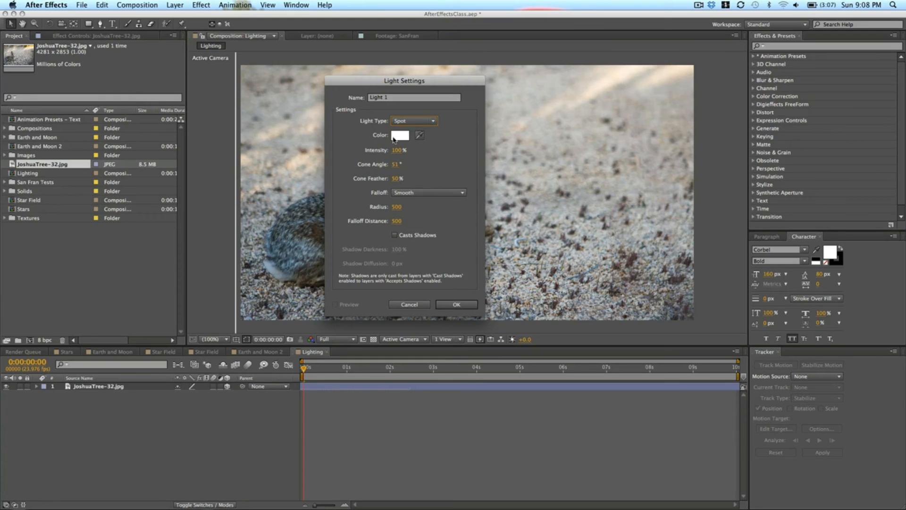
pyautogui.click(464, 306)
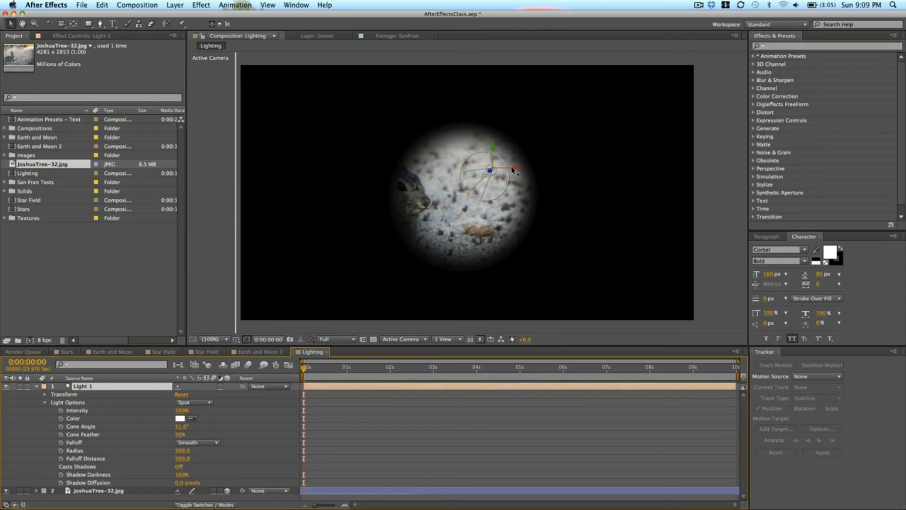
# Step: Move Light 1 across and in depth so its spot falls on the rabbit's body and head
pyautogui.moveTo(513, 169); pyautogui.dragTo(427, 186)
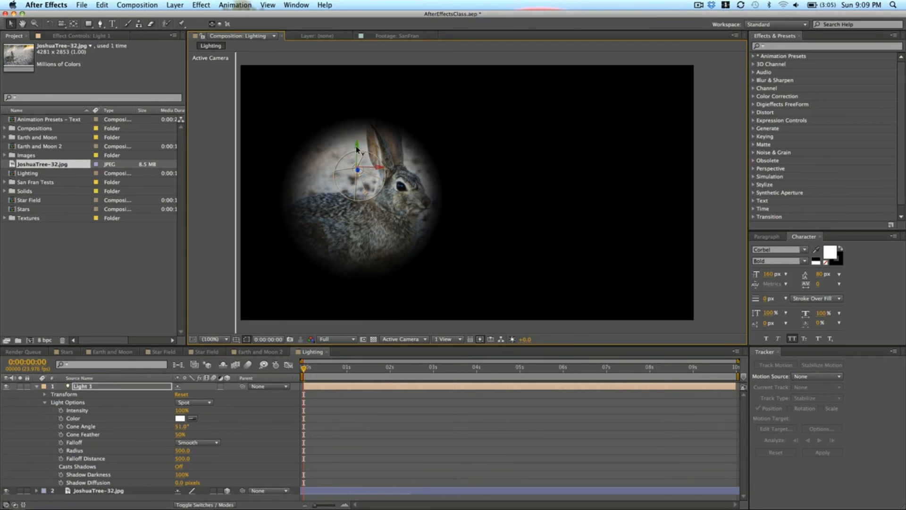
pyautogui.moveTo(357, 148); pyautogui.dragTo(358, 104)
pyautogui.moveTo(357, 101); pyautogui.dragTo(486, 287)
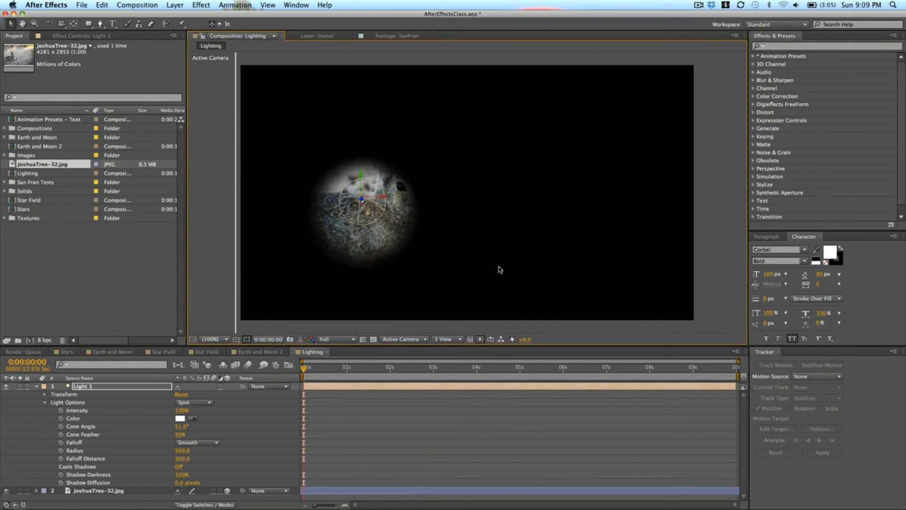
pyautogui.moveTo(322, 169); pyautogui.dragTo(297, 137)
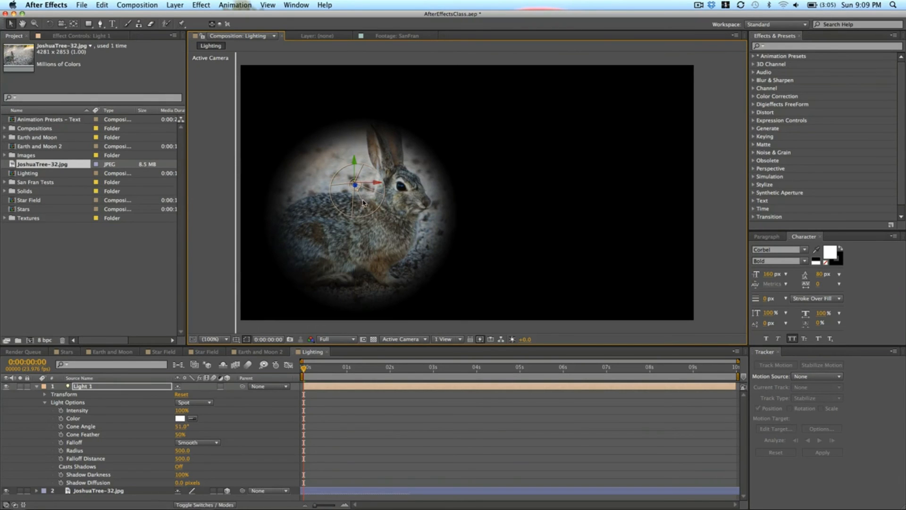
# Step: Aim Light 1's point of interest just in front of the rabbit's face, with its Z value set to -26.8
pyautogui.moveTo(365, 209); pyautogui.dragTo(457, 176)
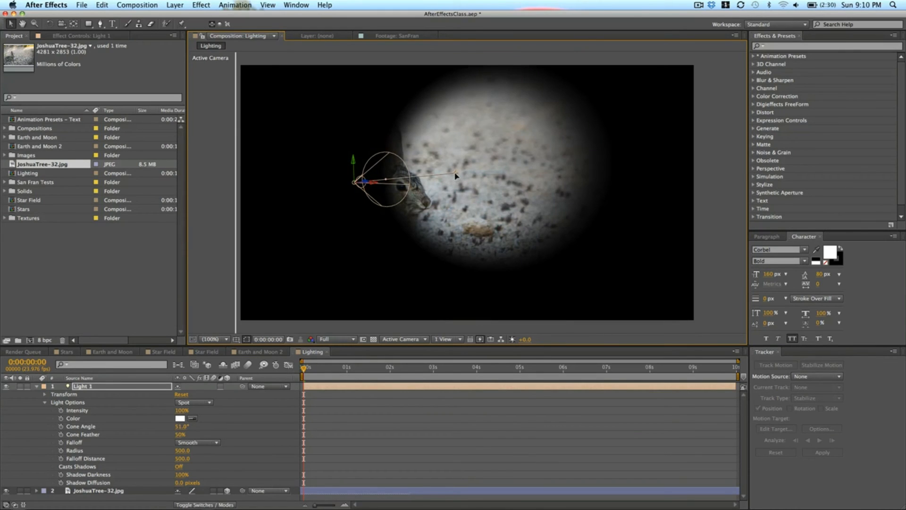
pyautogui.moveTo(455, 177); pyautogui.dragTo(478, 218)
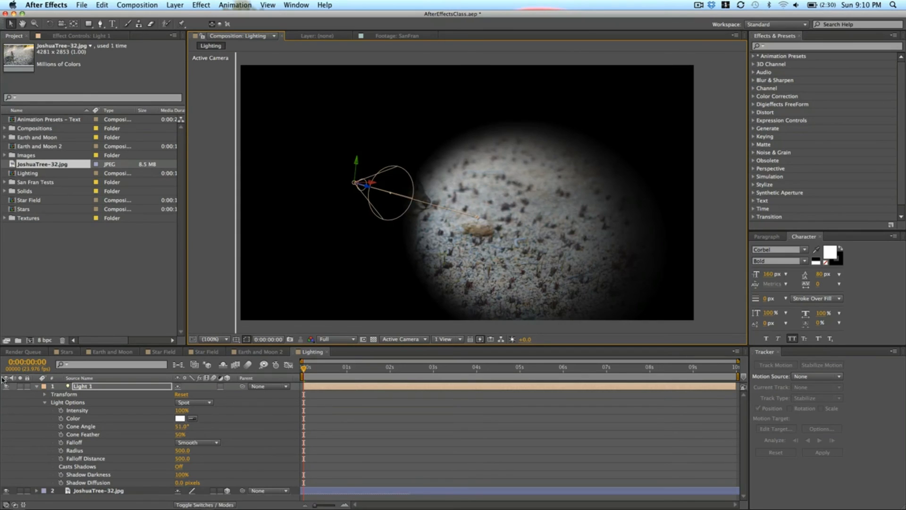
pyautogui.click(45, 395)
pyautogui.click(46, 395)
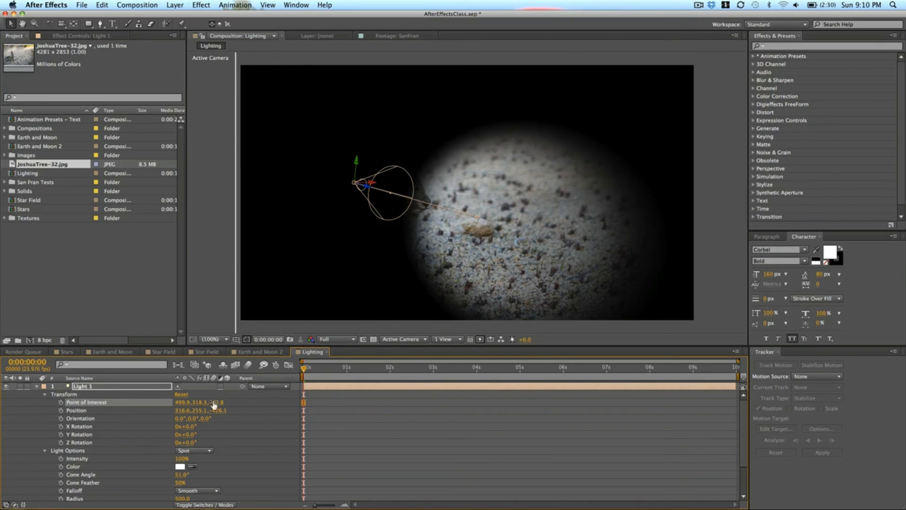
pyautogui.moveTo(219, 402); pyautogui.dragTo(249, 402)
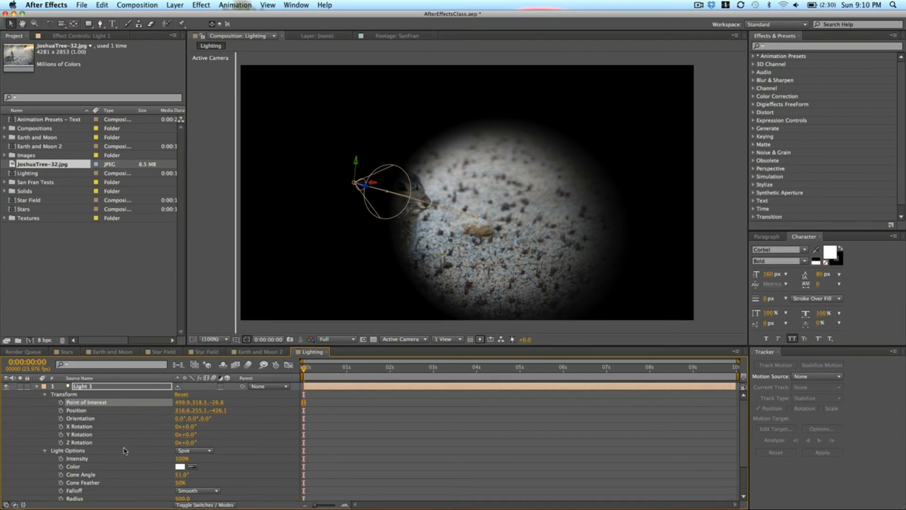
pyautogui.click(45, 396)
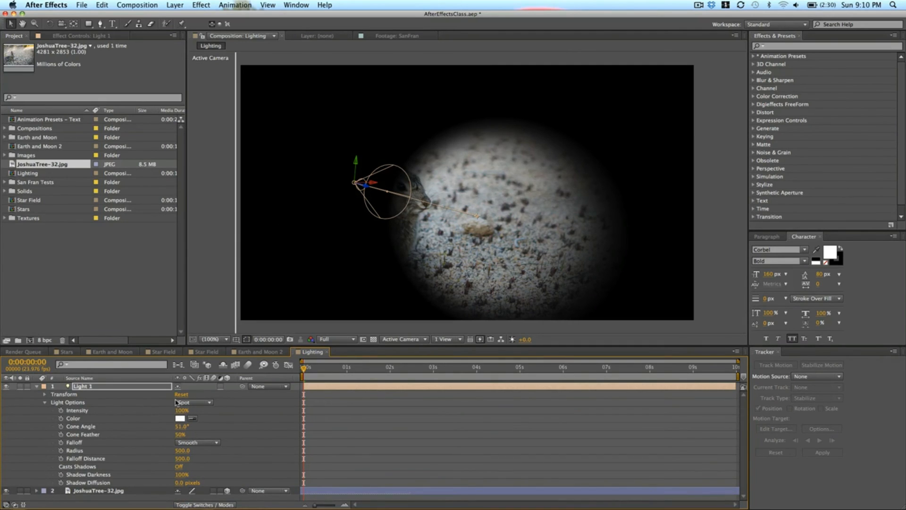
pyautogui.moveTo(480, 222); pyautogui.dragTo(448, 186)
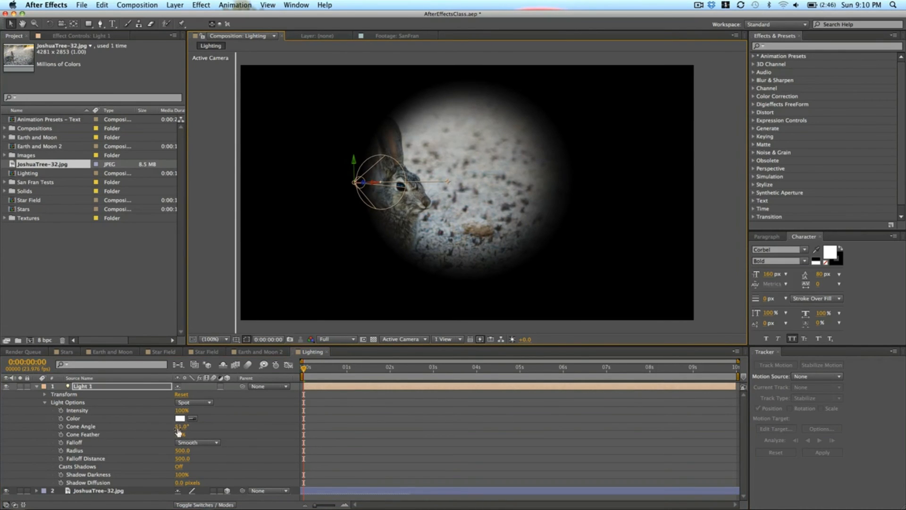
# Step: Set Light 1's Cone Angle to 71° and Cone Feather to 100%, and compare the Falloff options before returning to Smooth
pyautogui.moveTo(178, 426); pyautogui.dragTo(209, 435)
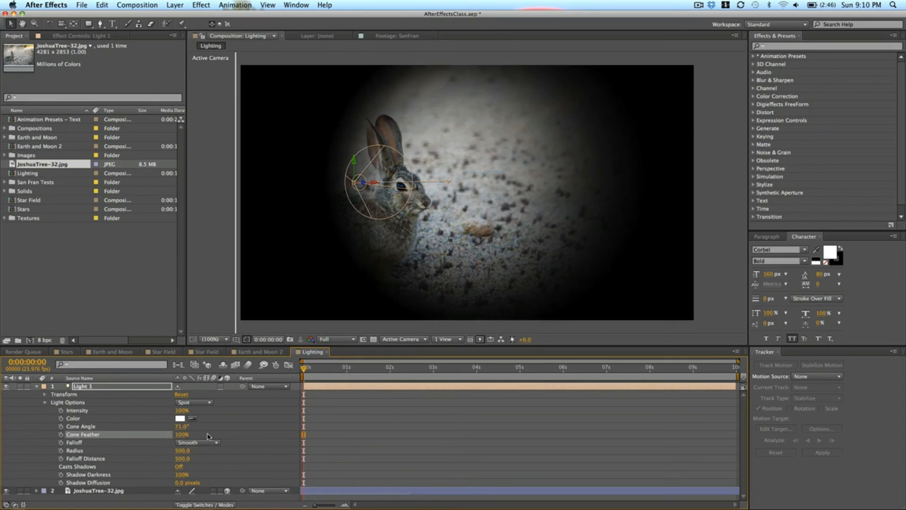
pyautogui.click(199, 443)
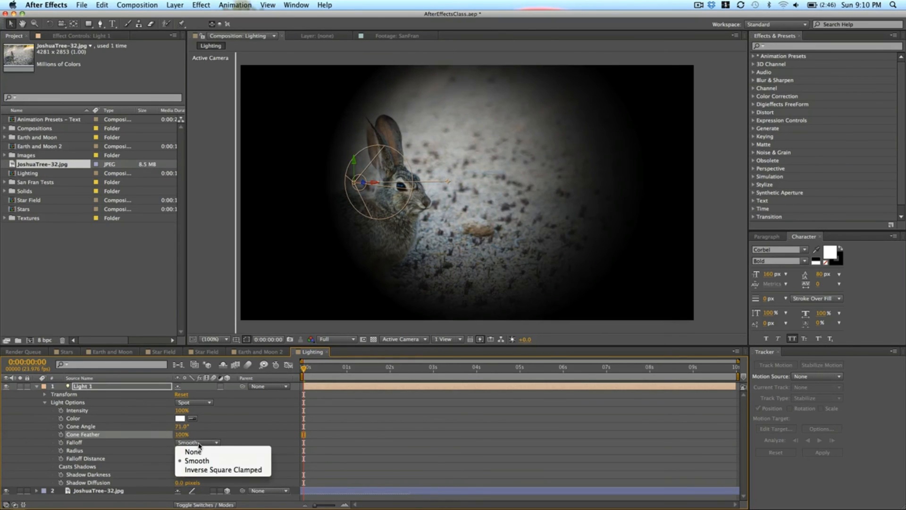
pyautogui.click(200, 471)
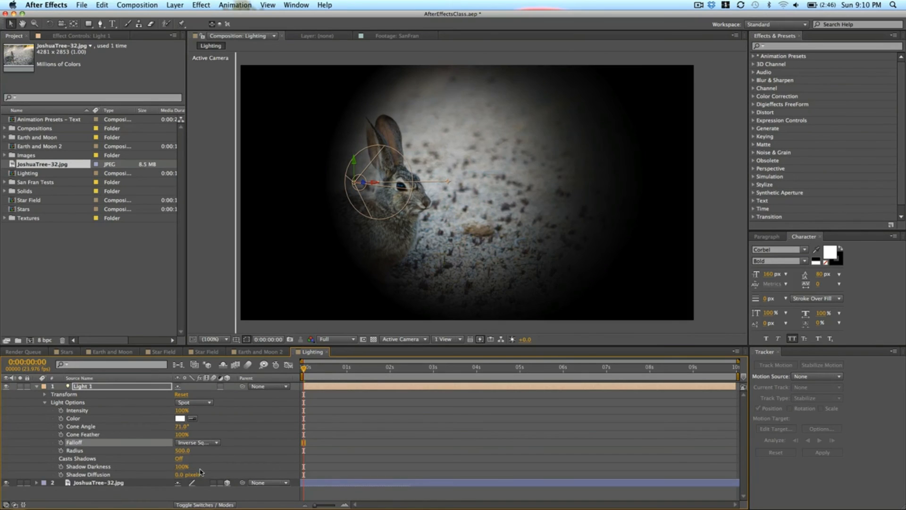
pyautogui.click(194, 443)
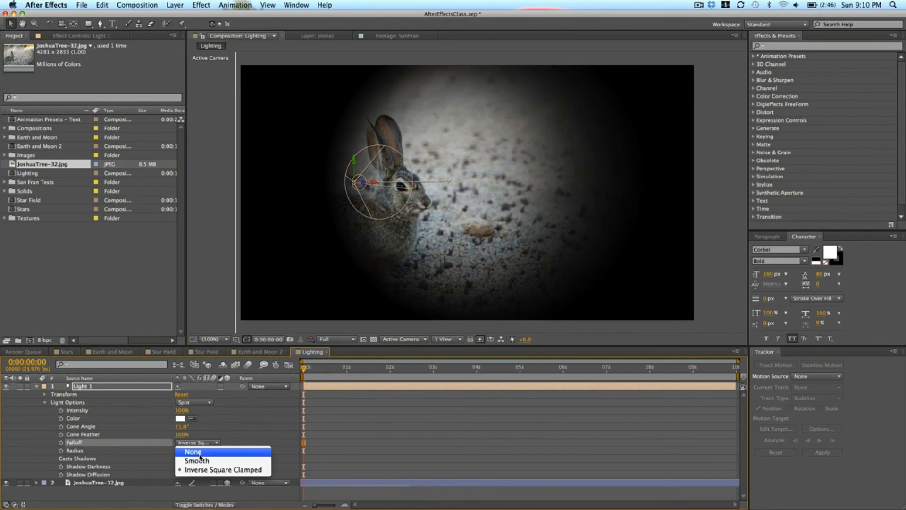
pyautogui.click(210, 453)
pyautogui.click(204, 443)
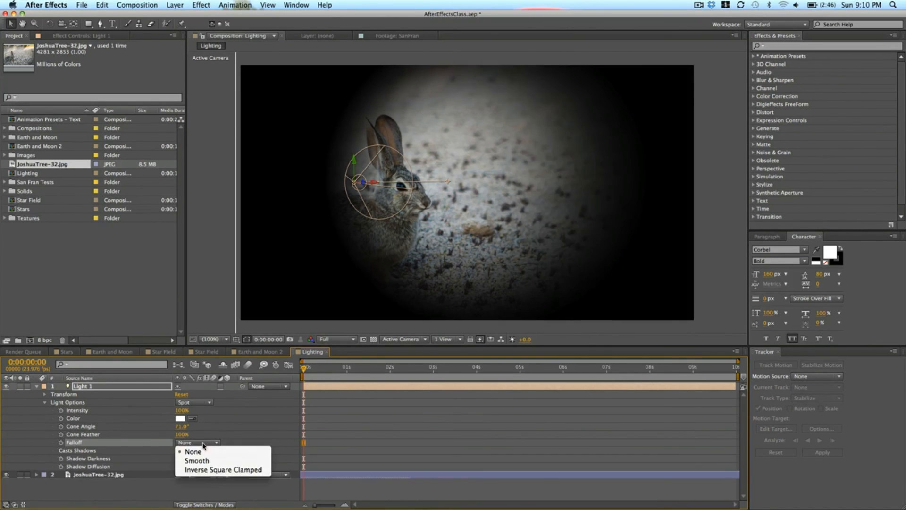
pyautogui.click(204, 462)
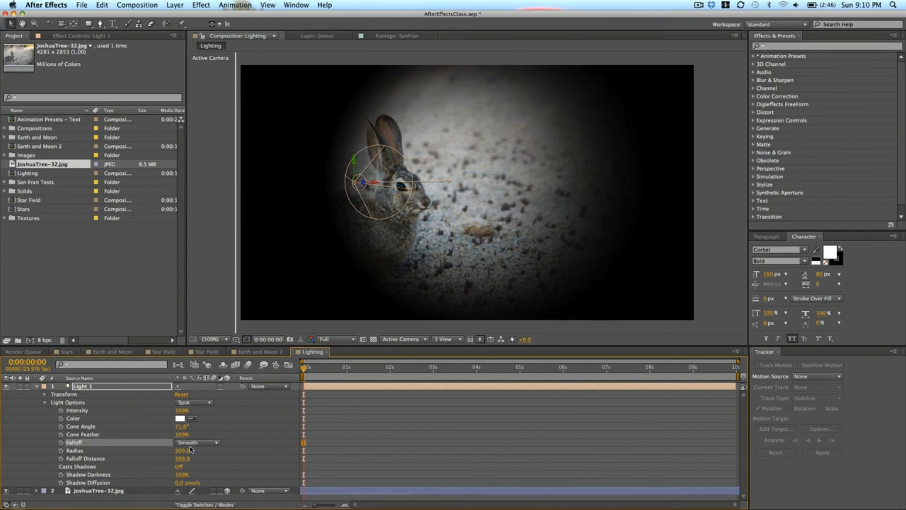
# Step: Set Light 1's falloff Radius to 528 and Falloff Distance to 717
pyautogui.moveTo(190, 449); pyautogui.dragTo(241, 456)
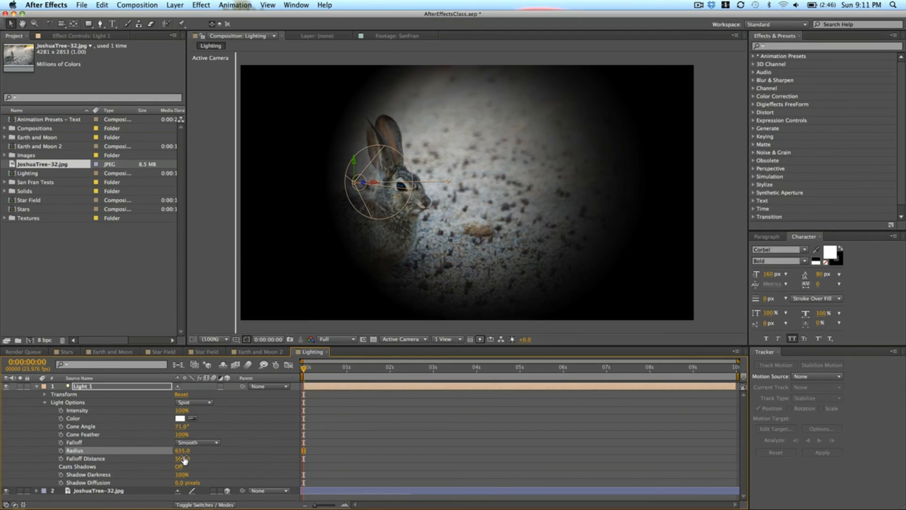
pyautogui.moveTo(182, 451); pyautogui.dragTo(398, 460)
pyautogui.moveTo(182, 451); pyautogui.dragTo(38, 476)
pyautogui.moveTo(188, 458); pyautogui.dragTo(289, 458)
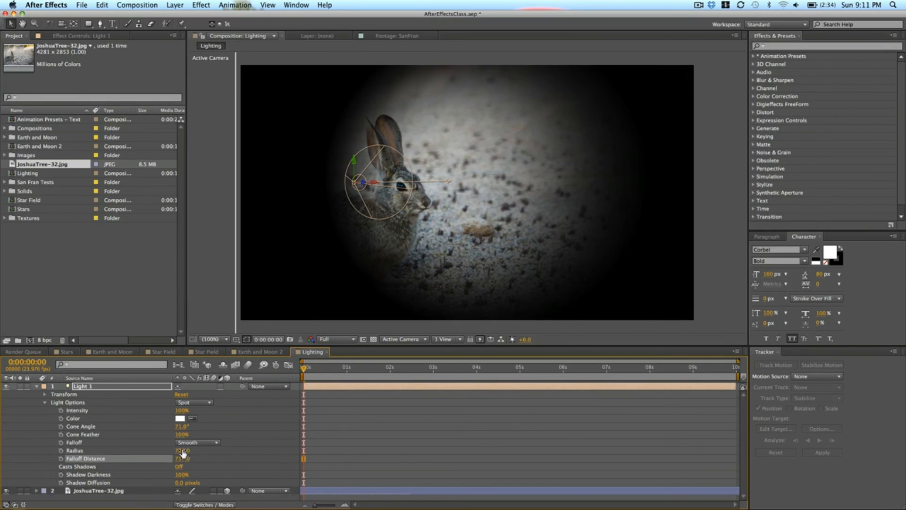
pyautogui.moveTo(184, 451); pyautogui.dragTo(125, 455)
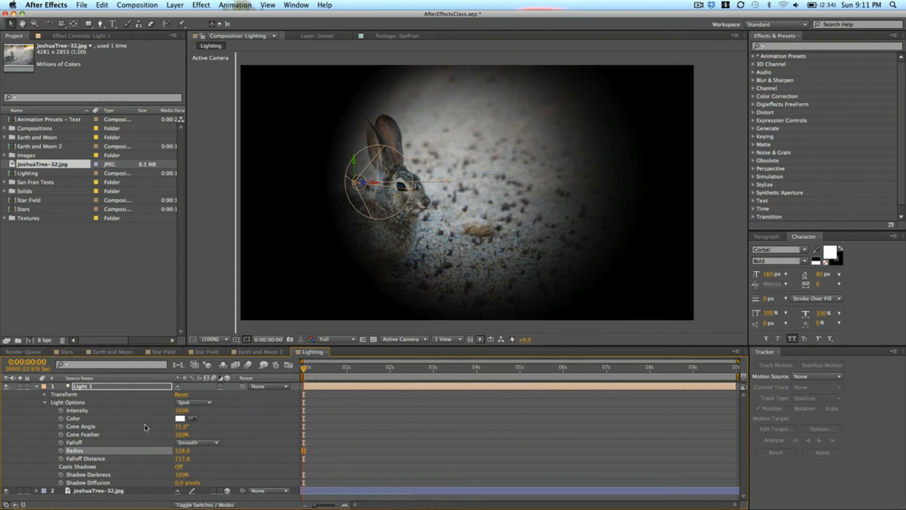
# Step: Aim Light 1 back at the rabbit and set its Cone Feather to 69% and Intensity to 215%
pyautogui.moveTo(181, 427)
pyautogui.mouseDown()
pyautogui.moveTo(196, 432)
pyautogui.moveTo(171, 430)
pyautogui.mouseUp()
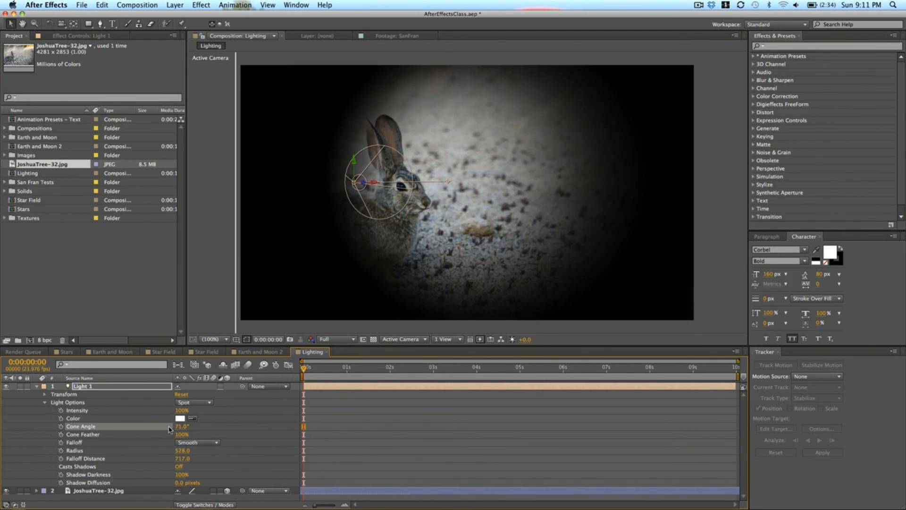
pyautogui.moveTo(448, 184); pyautogui.dragTo(360, 198)
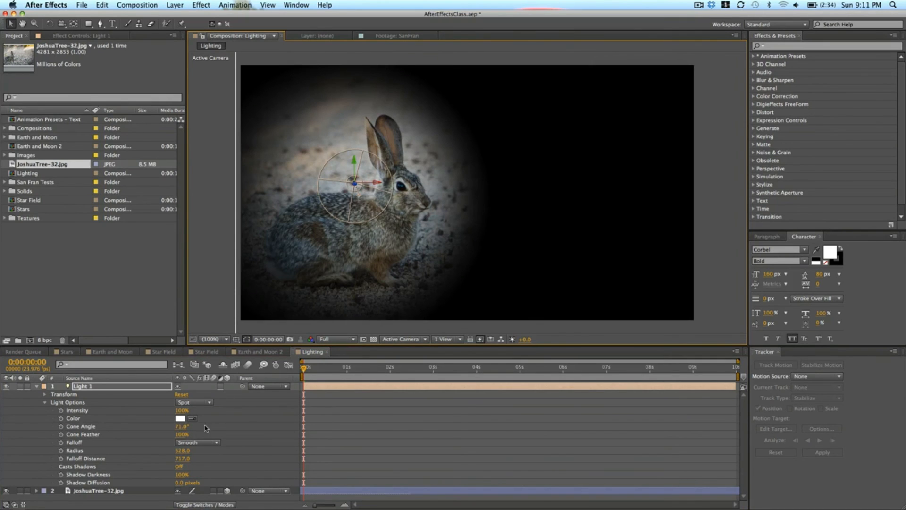
pyautogui.moveTo(181, 434); pyautogui.dragTo(200, 415)
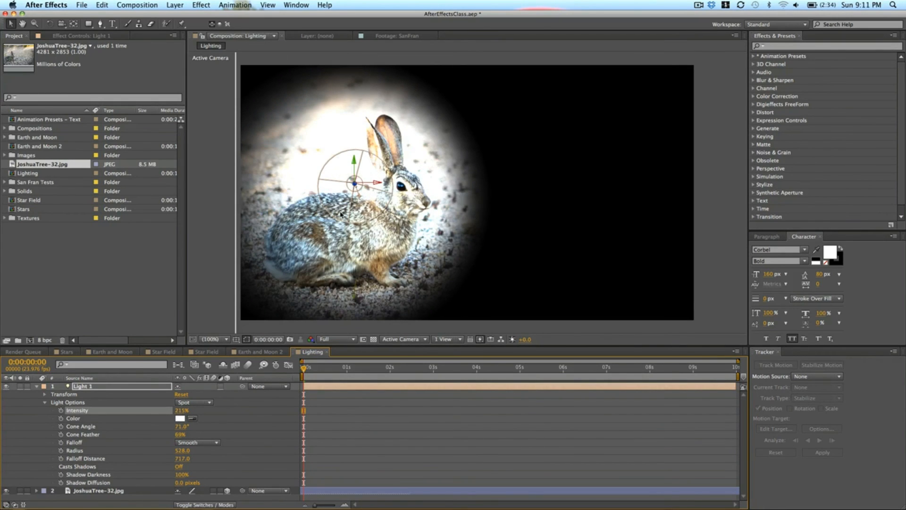
# Step: Move Light 1 in front of the rabbit, aim it at the rabbit's nose and set its Intensity to 100%
pyautogui.moveTo(359, 185); pyautogui.dragTo(576, 184)
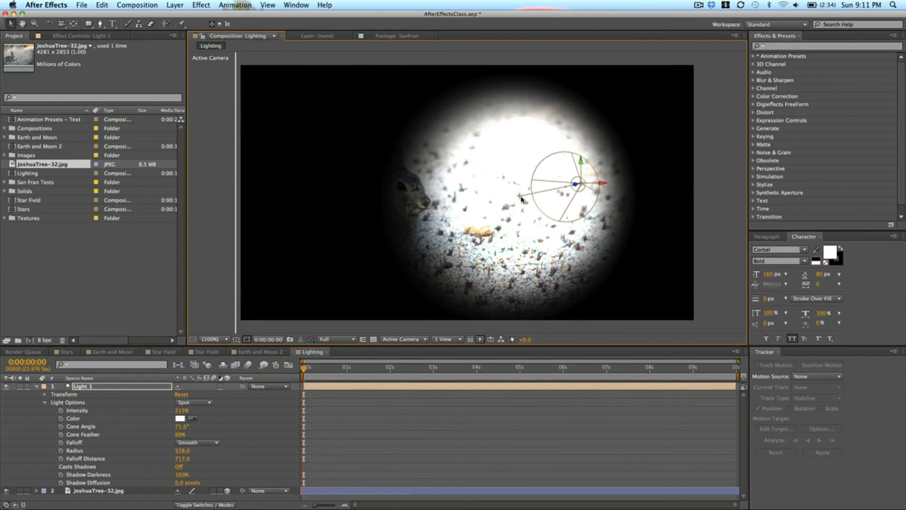
pyautogui.moveTo(520, 195); pyautogui.dragTo(422, 211)
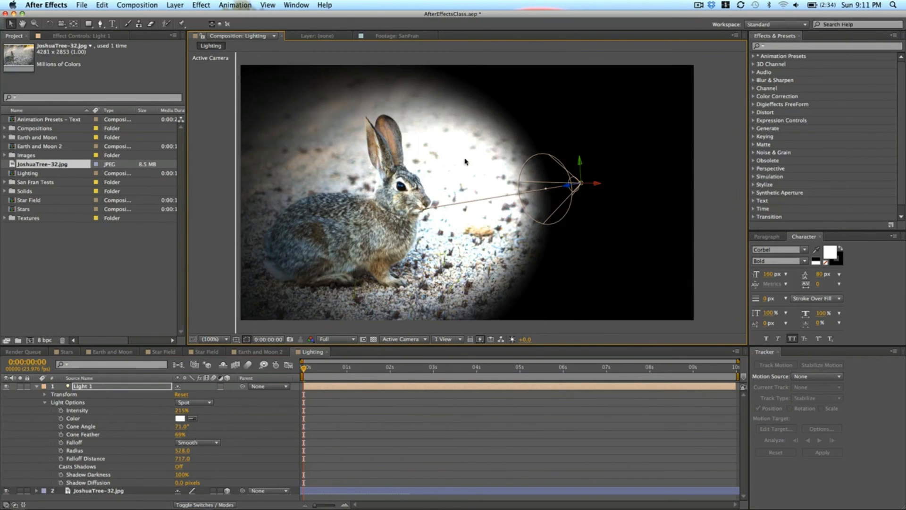
pyautogui.click(182, 409)
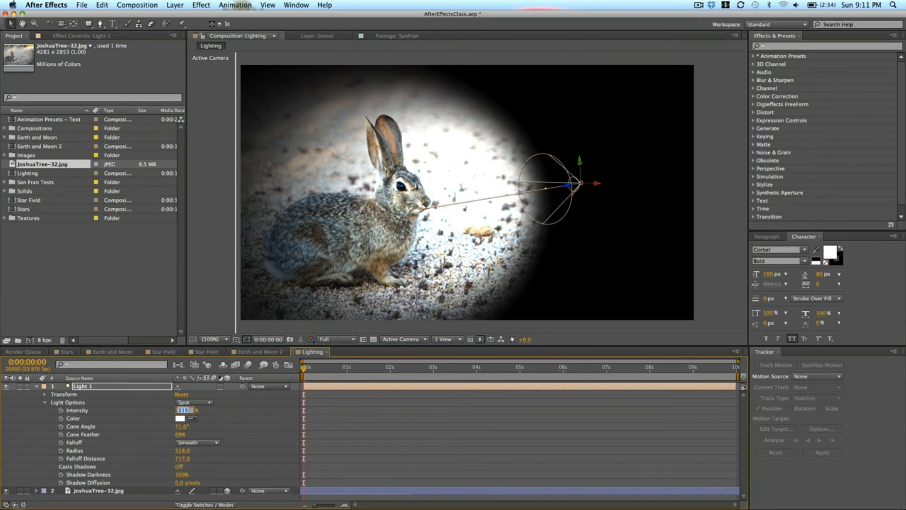
pyautogui.press('Return')
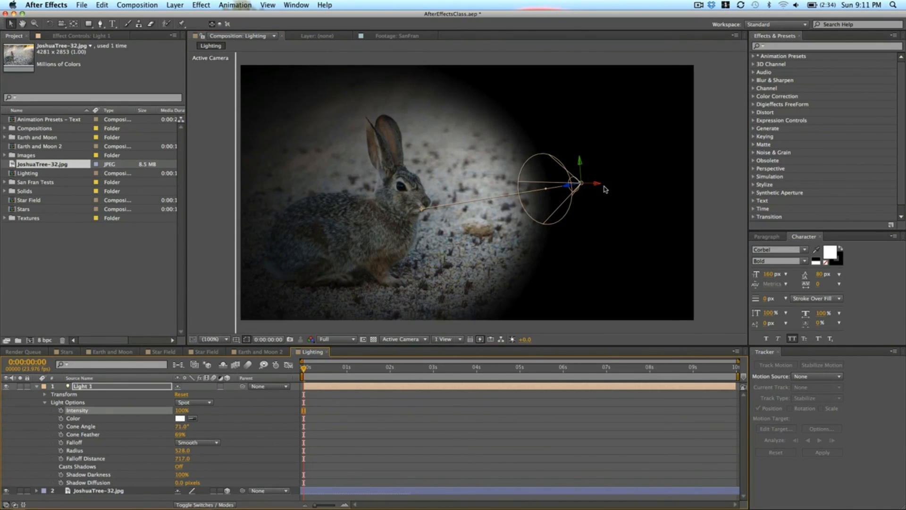
# Step: Try pushing Light 1 back in depth behind the rabbit photo and shifting it past the photo's right edge
pyautogui.moveTo(601, 188); pyautogui.dragTo(480, 185)
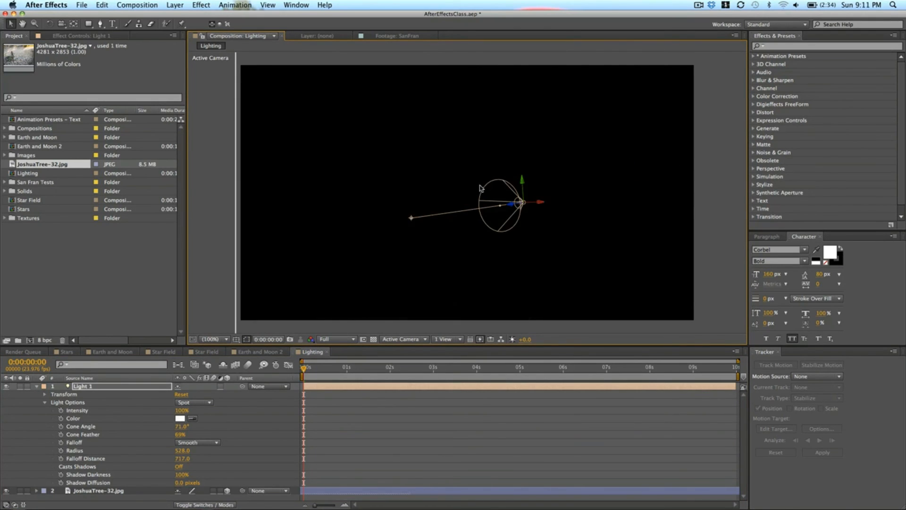
pyautogui.moveTo(543, 204); pyautogui.dragTo(630, 200)
pyautogui.click(571, 213)
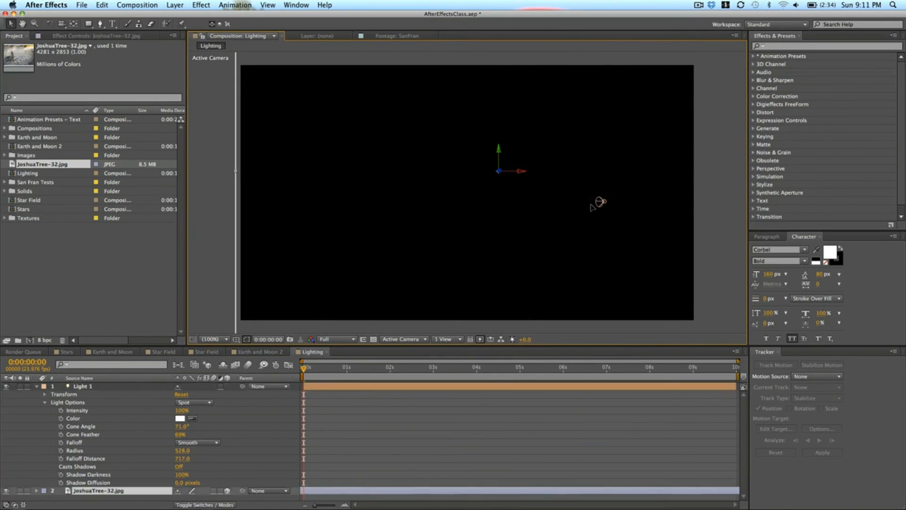
pyautogui.click(599, 202)
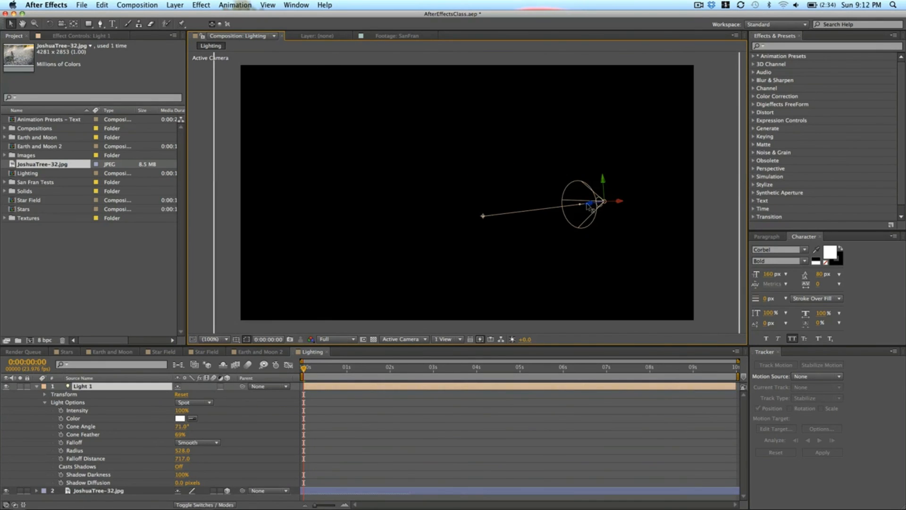
pyautogui.moveTo(573, 213); pyautogui.dragTo(718, 203)
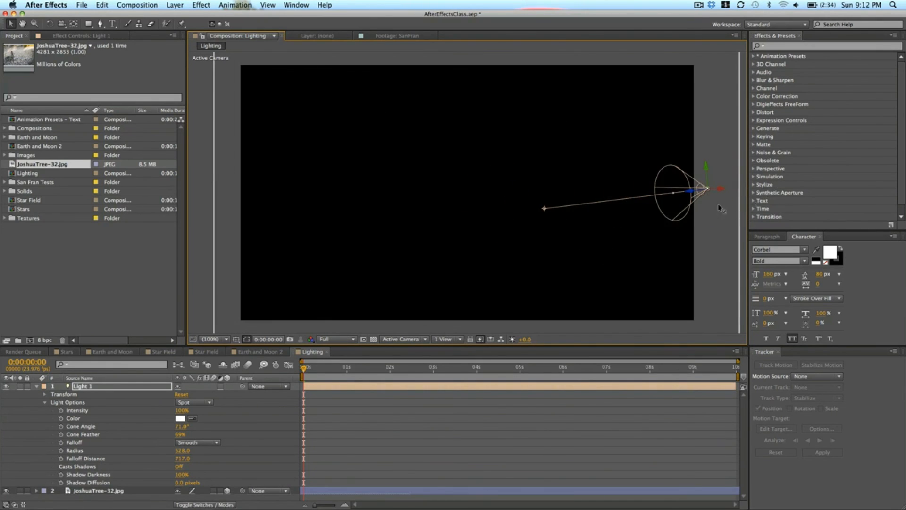
# Step: Place Light 1 above and to the right of the rabbit and aim its point of interest at the rabbit's back
pyautogui.moveTo(706, 168); pyautogui.dragTo(453, 157)
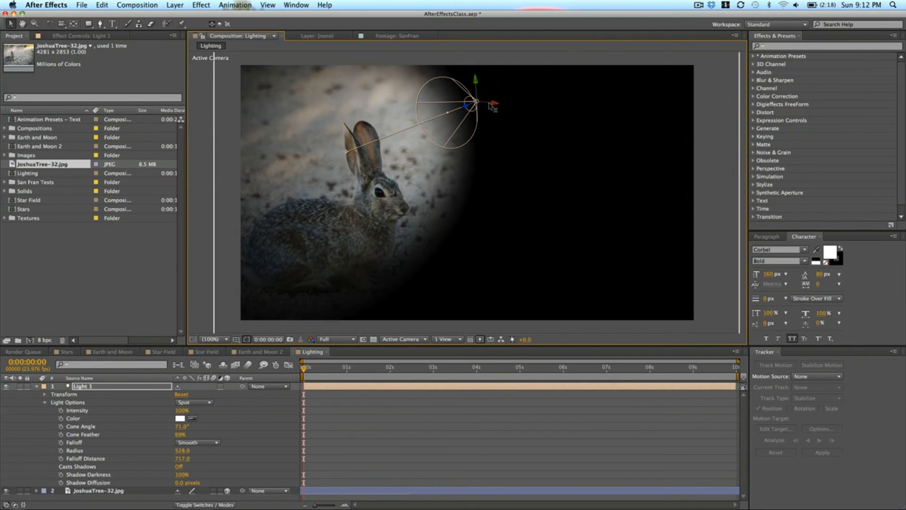
pyautogui.moveTo(492, 103); pyautogui.dragTo(463, 103)
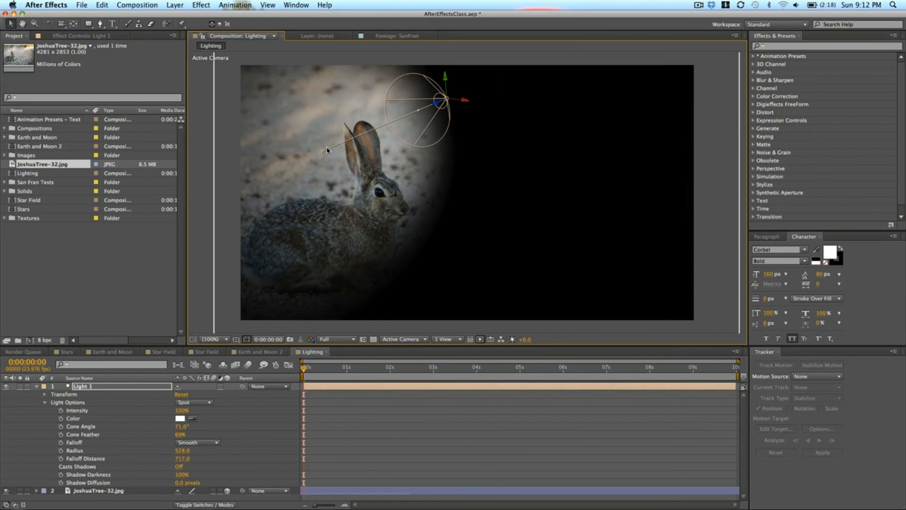
pyautogui.moveTo(321, 151); pyautogui.dragTo(340, 124)
pyautogui.click(416, 112)
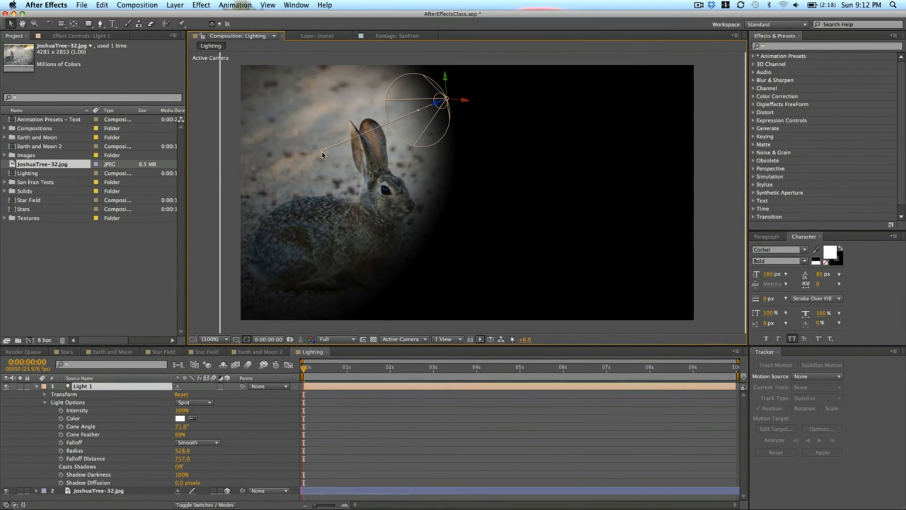
pyautogui.moveTo(323, 154); pyautogui.dragTo(361, 198)
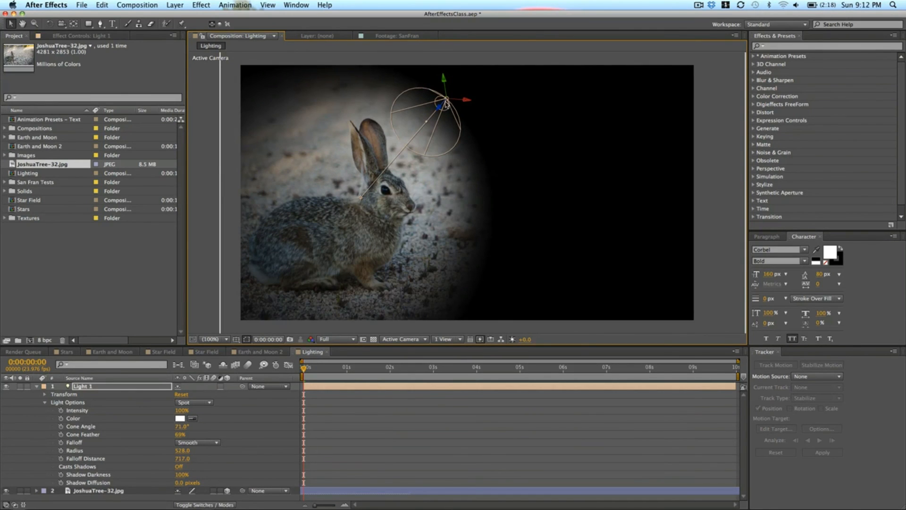
pyautogui.moveTo(446, 105); pyautogui.dragTo(485, 64)
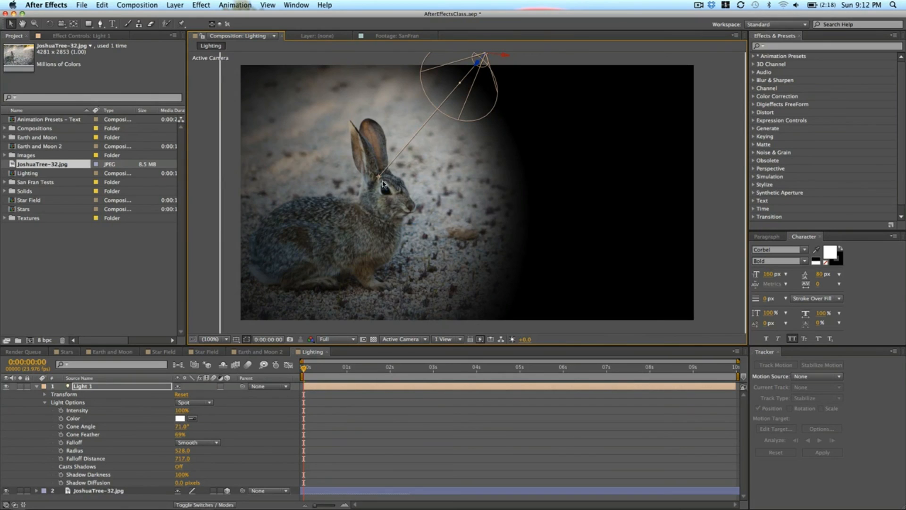
pyautogui.moveTo(378, 179); pyautogui.dragTo(342, 217)
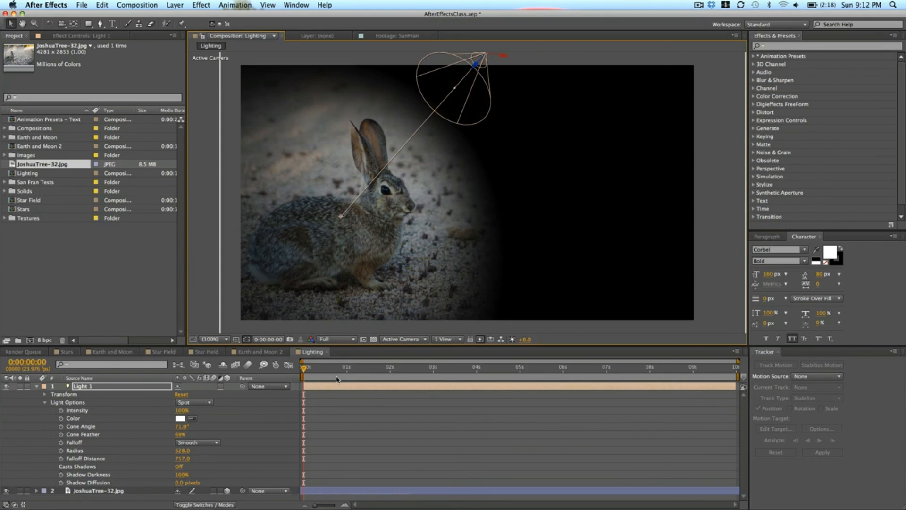
pyautogui.click(386, 445)
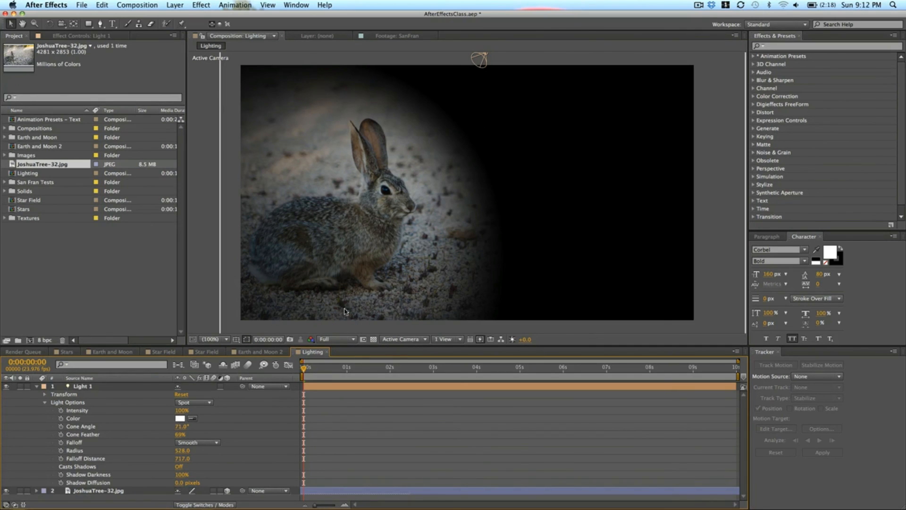
# Step: Animate Light 1's Point of Interest from beyond the photo's right edge at 0 seconds to the rabbit's back at 1 second
pyautogui.click(45, 405)
pyautogui.click(44, 394)
pyautogui.click(60, 402)
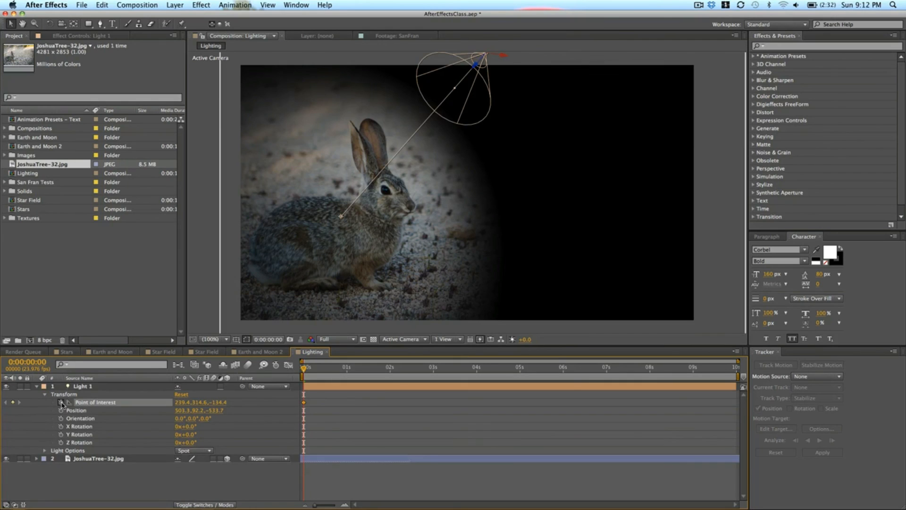
pyautogui.moveTo(305, 404)
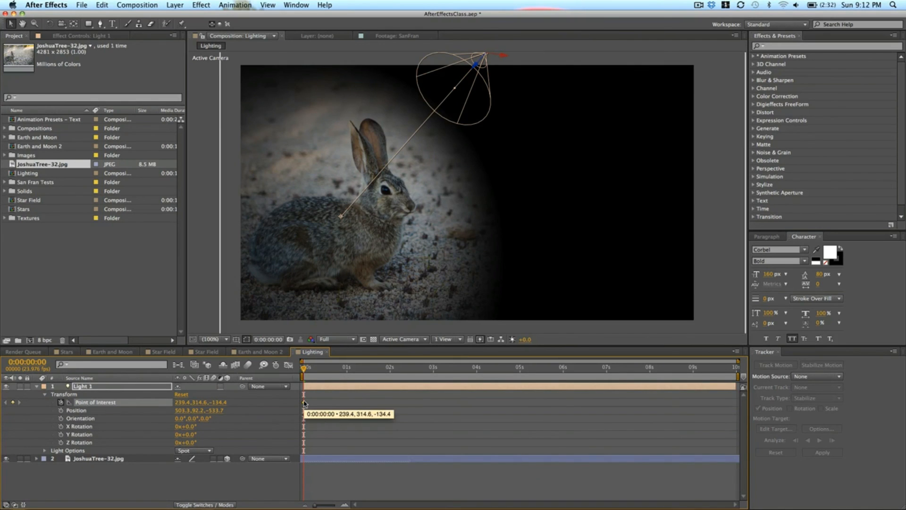
pyautogui.moveTo(305, 404); pyautogui.dragTo(347, 404)
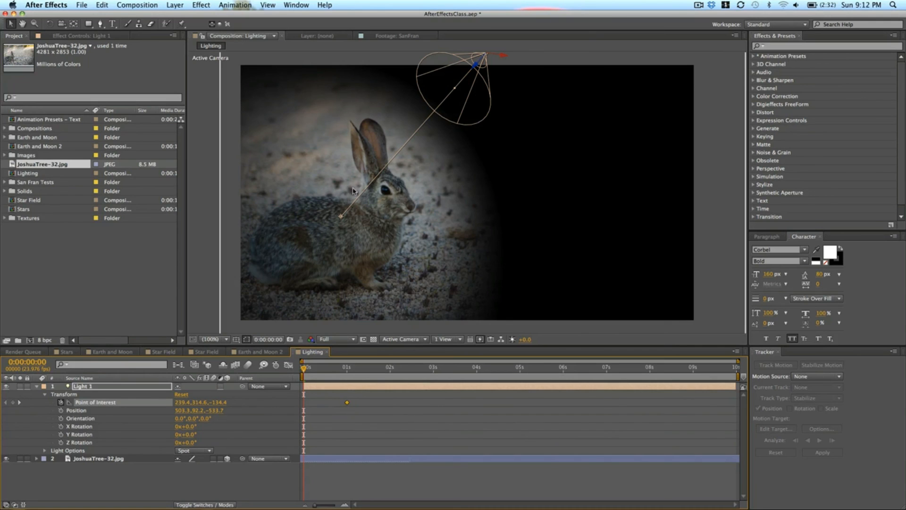
pyautogui.moveTo(339, 220); pyautogui.dragTo(737, 231)
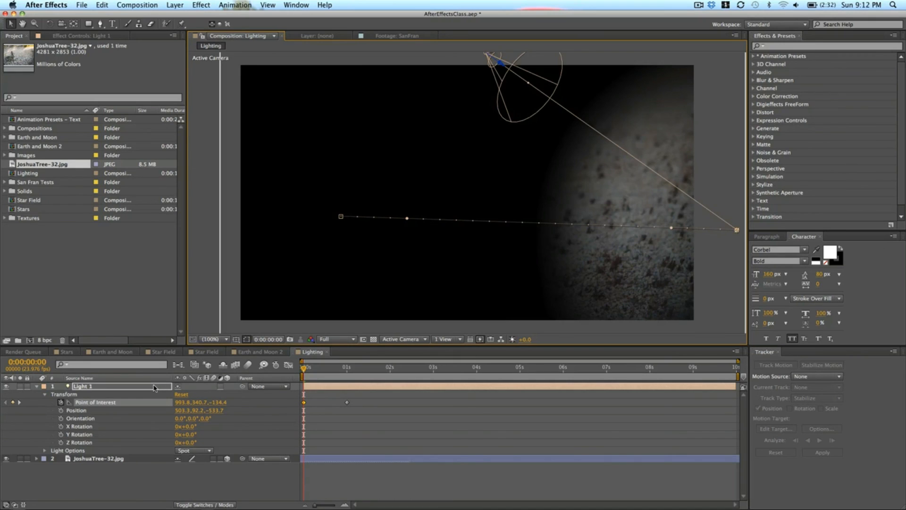
# Step: Animate Light 1's Intensity from 0% at 0:00:00:00 to 100% at 0:00:00:12
pyautogui.click(44, 450)
pyautogui.scroll(-1, 68, 455)
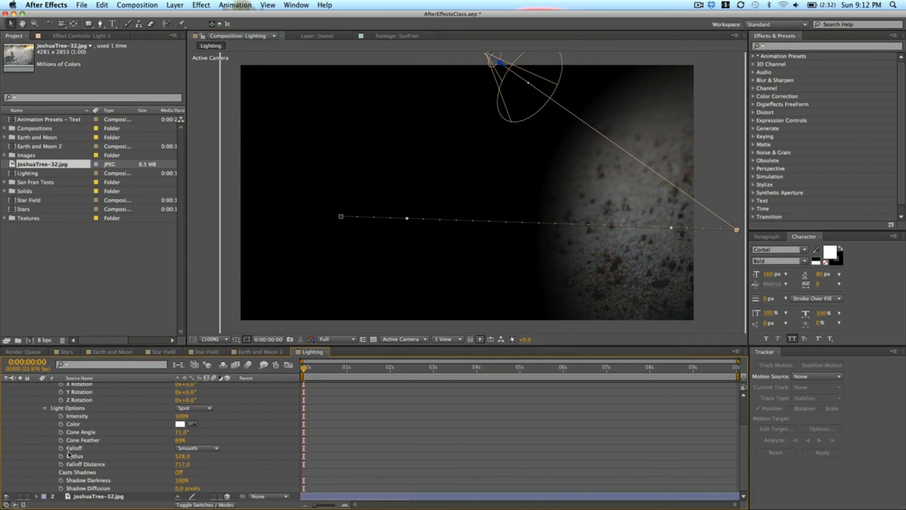
pyautogui.click(61, 416)
pyautogui.scroll(3, 327, 403)
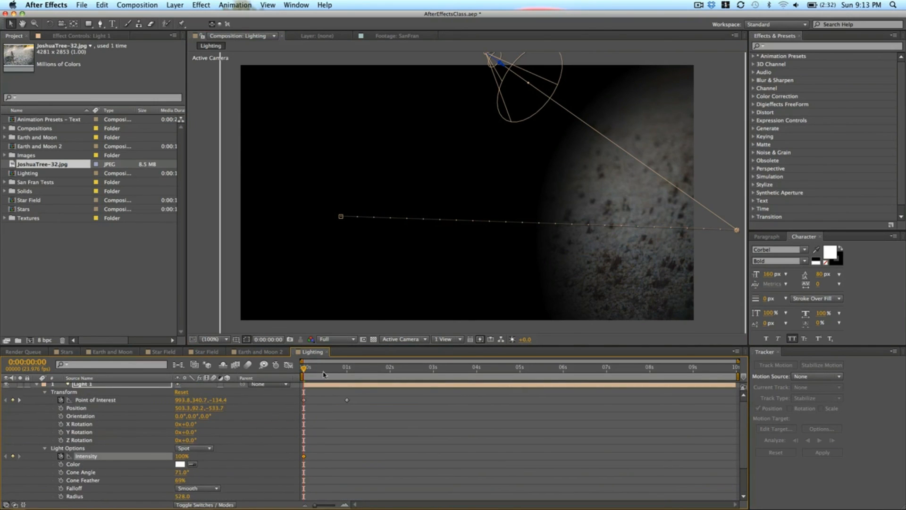
pyautogui.moveTo(322, 369); pyautogui.dragTo(325, 370)
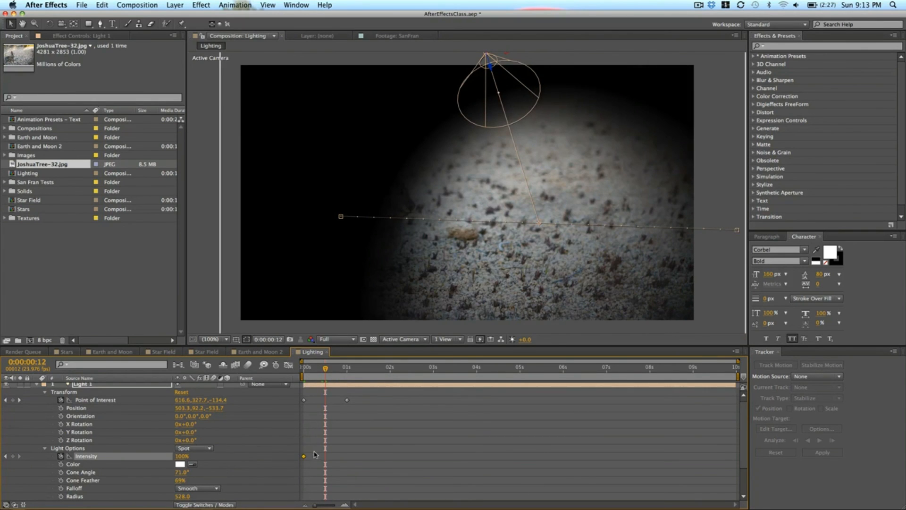
pyautogui.moveTo(323, 461); pyautogui.dragTo(325, 460)
pyautogui.press('Home')
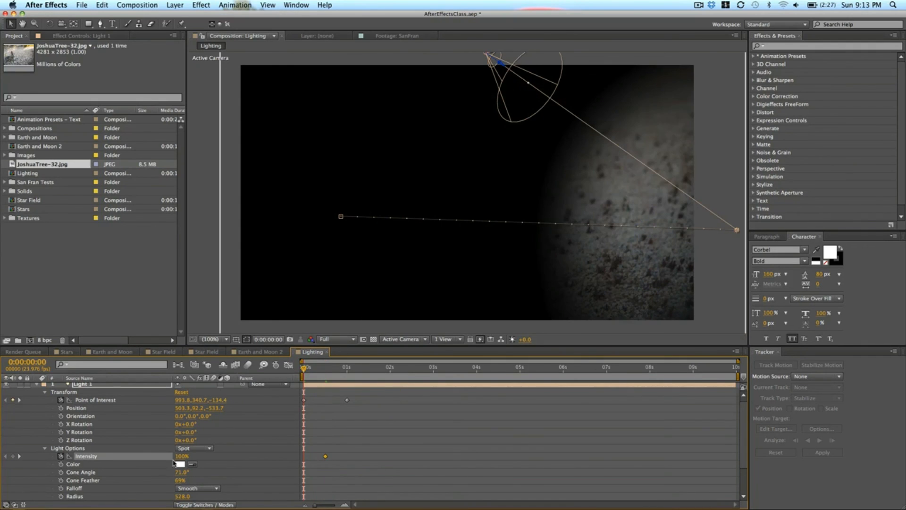
pyautogui.click(181, 456)
pyautogui.write('0')
pyautogui.press('Return')
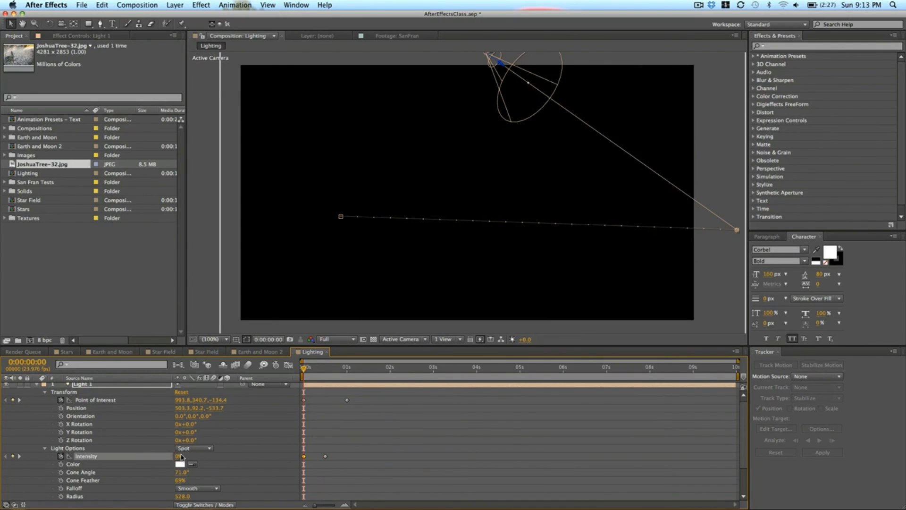
# Step: Preview the light animation and shorten the work area to end at 0:00:02:15
pyautogui.press('space')
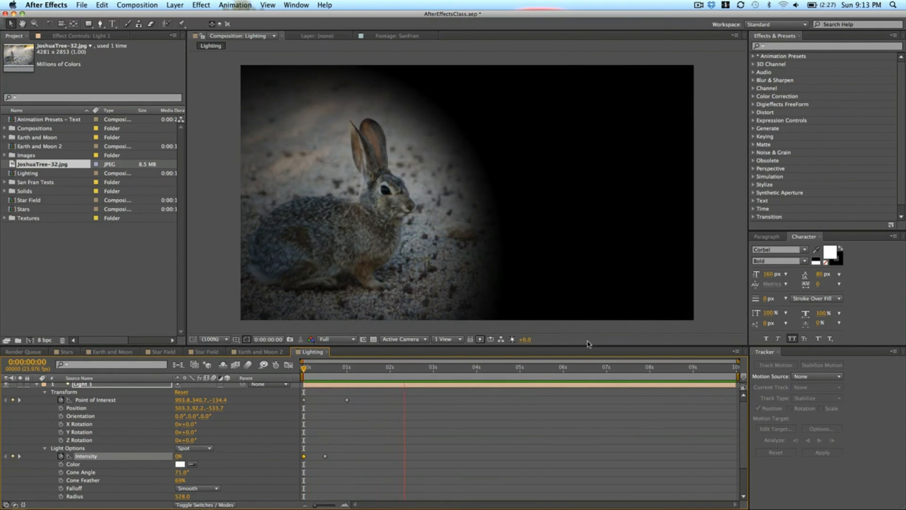
pyautogui.press('space')
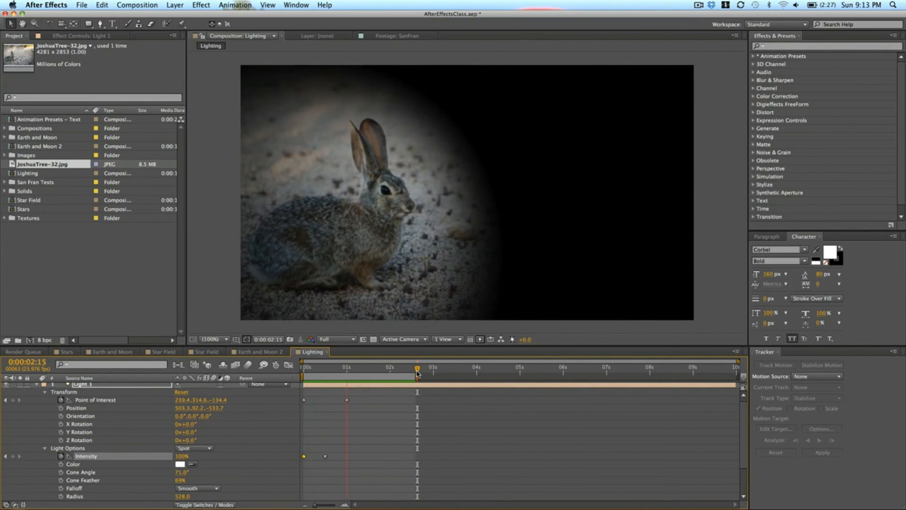
pyautogui.press('space')
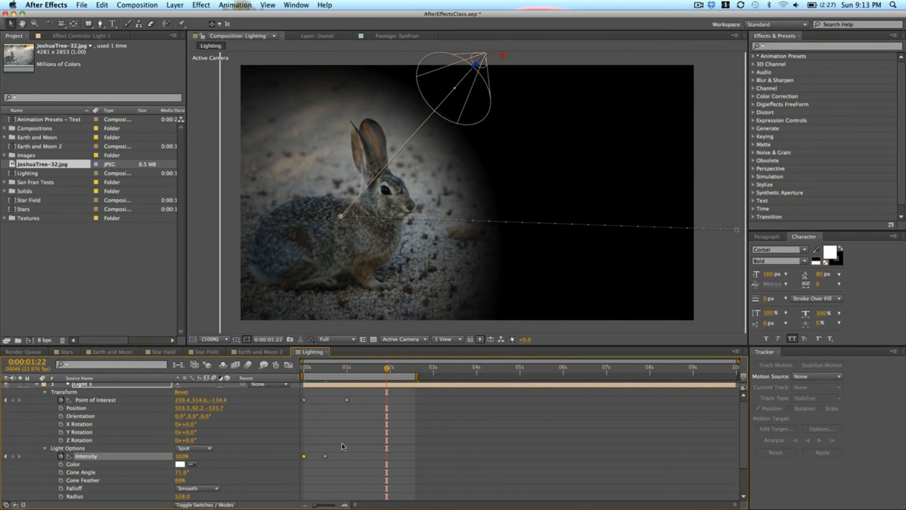
# Step: Remove Light 1's Intensity keyframes and its first two Point of Interest keyframes, and aim the light near the middle of the photo
pyautogui.moveTo(356, 452); pyautogui.dragTo(320, 393)
pyautogui.press('Delete')
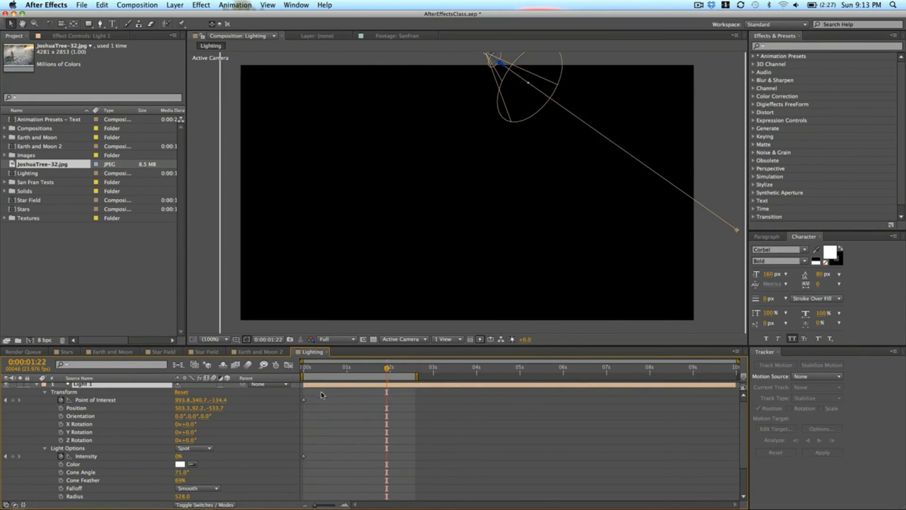
pyautogui.moveTo(737, 230); pyautogui.dragTo(494, 231)
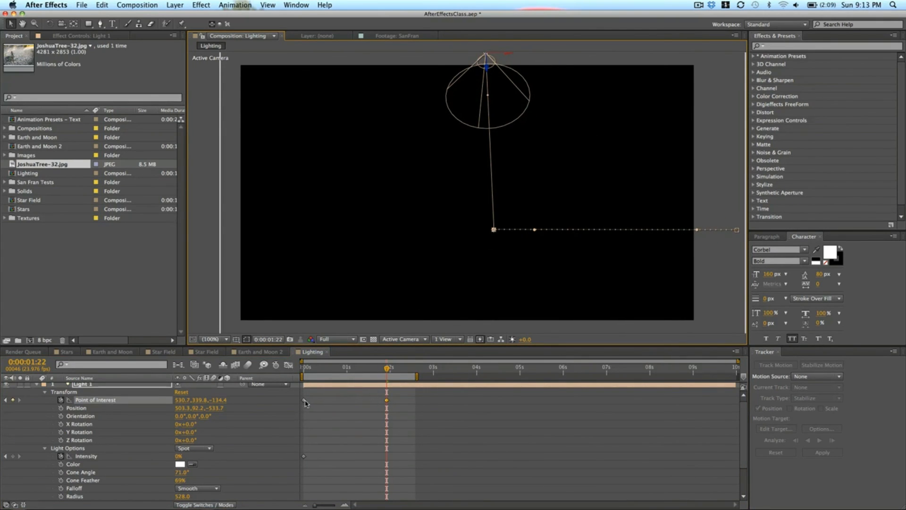
pyautogui.click(306, 445)
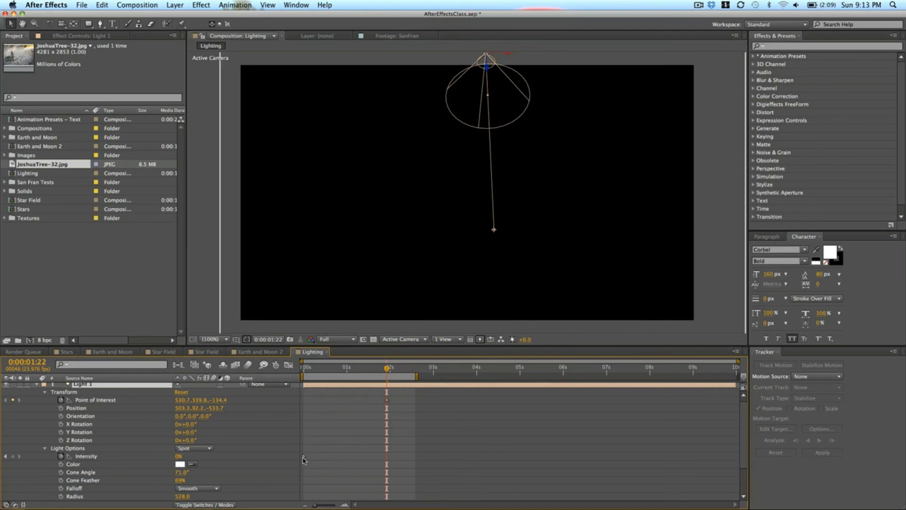
pyautogui.click(303, 457)
# Step: Set Light 1's Intensity to 100%, after trying 71%
pyautogui.click(178, 456)
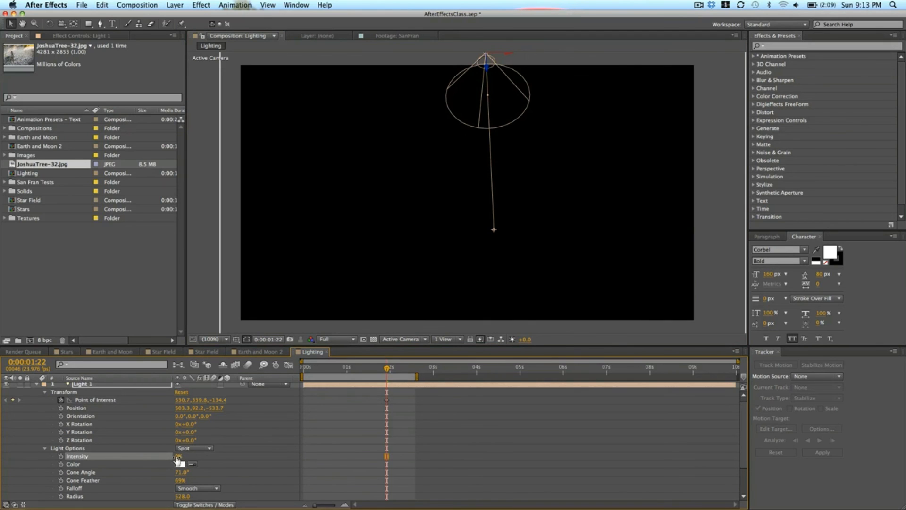
pyautogui.write('71')
pyautogui.press('Return')
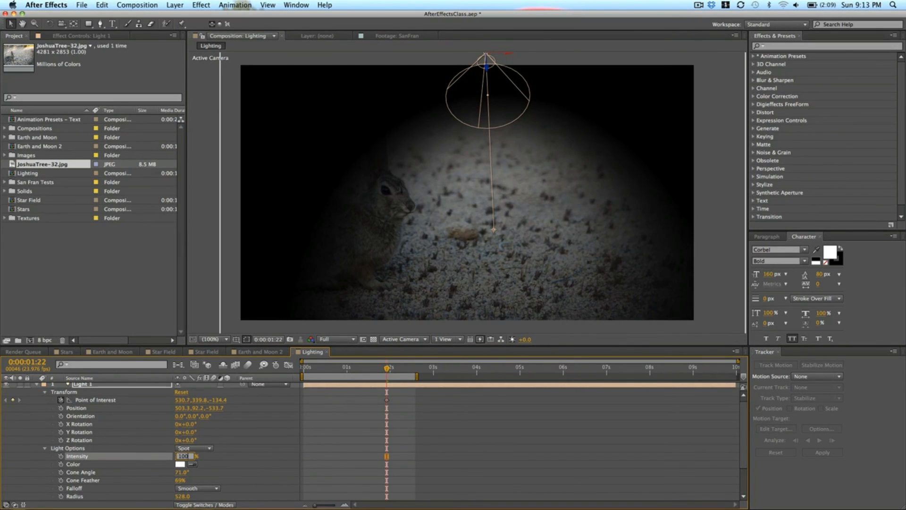
pyautogui.write('100')
pyautogui.press('Return')
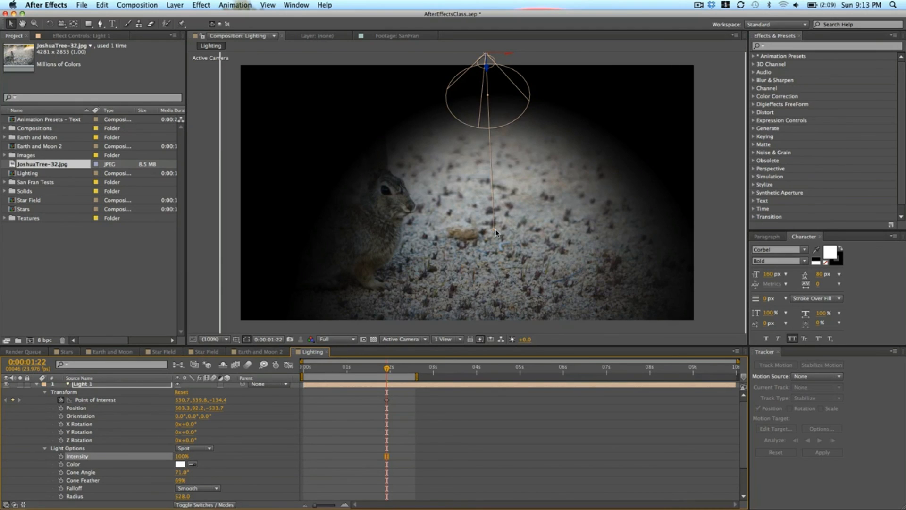
# Step: Set the composition view to 50% and place Light 1 below the photo, aimed at the ground in front of the rabbit
pyautogui.moveTo(495, 231); pyautogui.dragTo(467, 191)
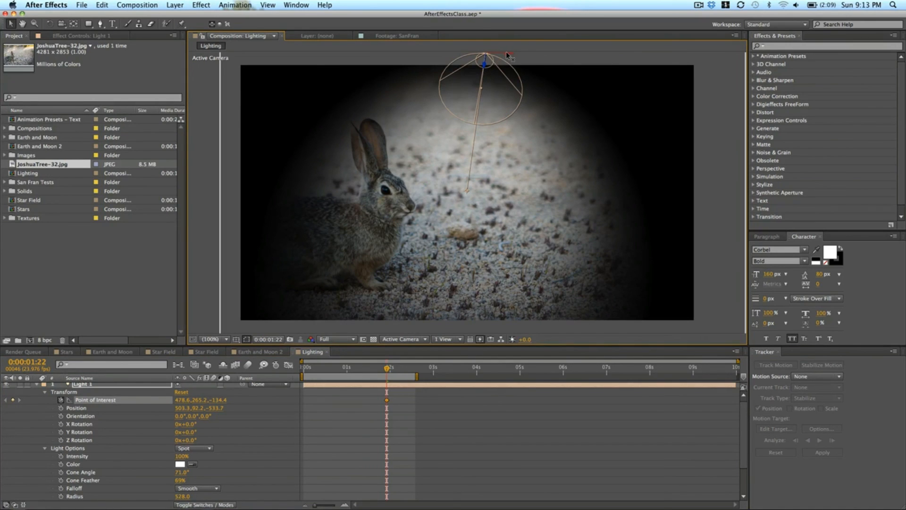
pyautogui.moveTo(509, 57); pyautogui.dragTo(478, 135)
pyautogui.click(225, 340)
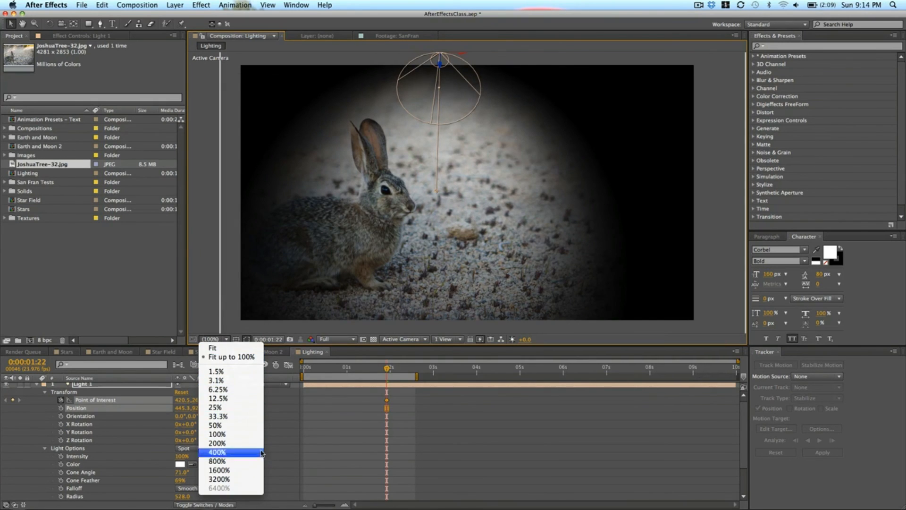
pyautogui.click(240, 425)
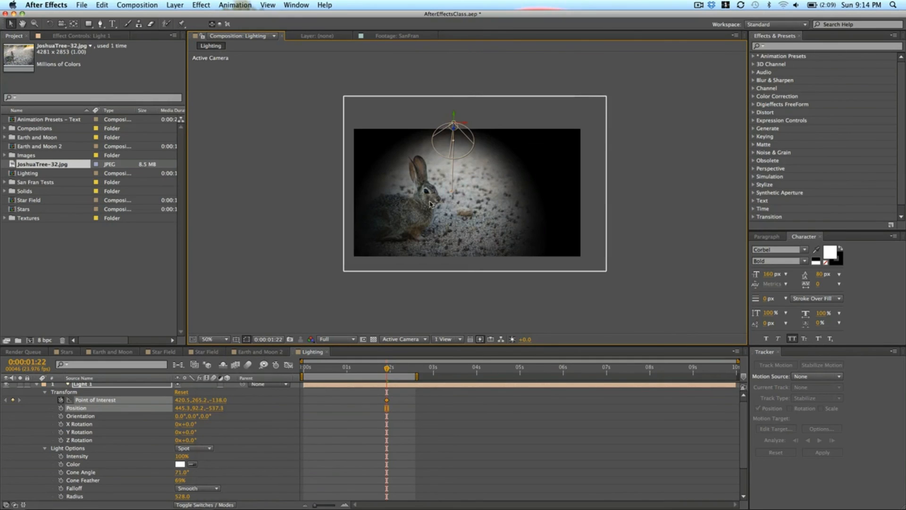
pyautogui.moveTo(455, 117); pyautogui.dragTo(459, 157)
pyautogui.moveTo(451, 239); pyautogui.dragTo(458, 204)
pyautogui.click(455, 179)
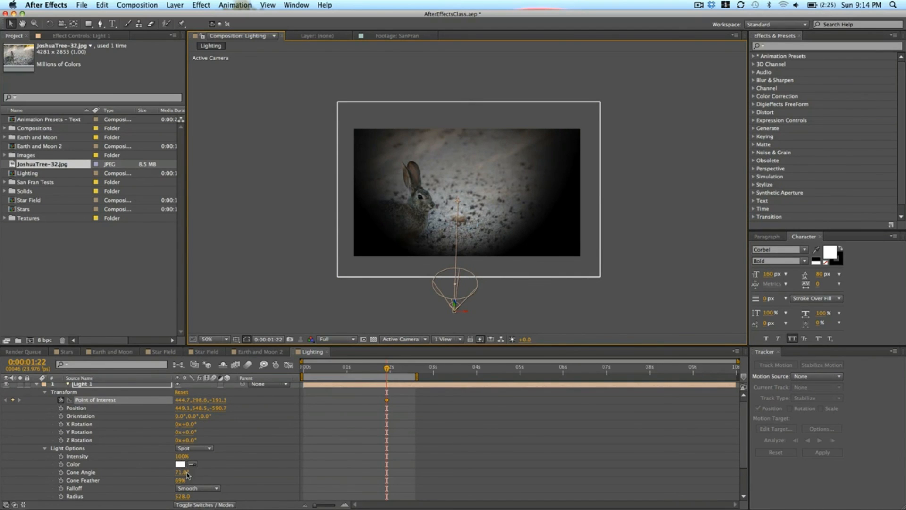
# Step: Narrow Light 1's Cone Angle to 37°, move the light farther from the photo, and aim it at the ground by the rabbit's feet
pyautogui.moveTo(187, 474); pyautogui.dragTo(175, 475)
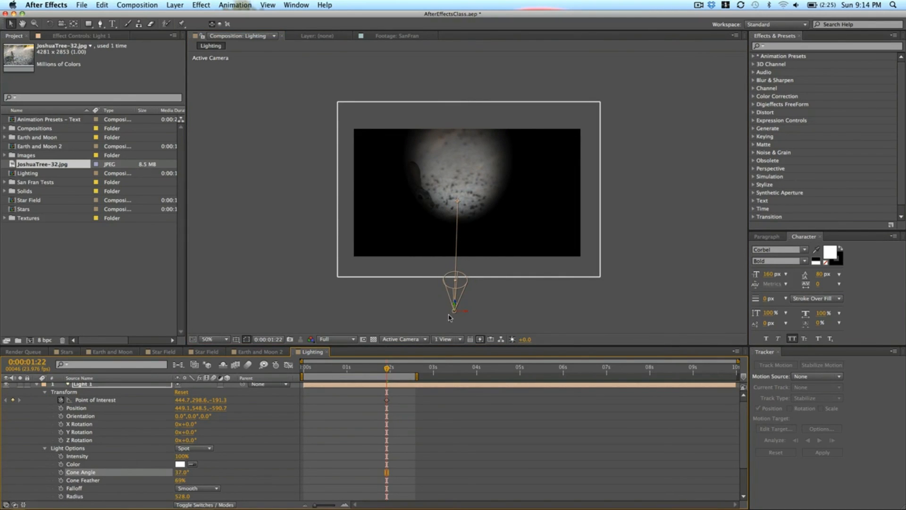
pyautogui.moveTo(455, 308)
pyautogui.mouseDown()
pyautogui.moveTo(455, 258)
pyautogui.moveTo(451, 330)
pyautogui.moveTo(452, 293)
pyautogui.mouseUp()
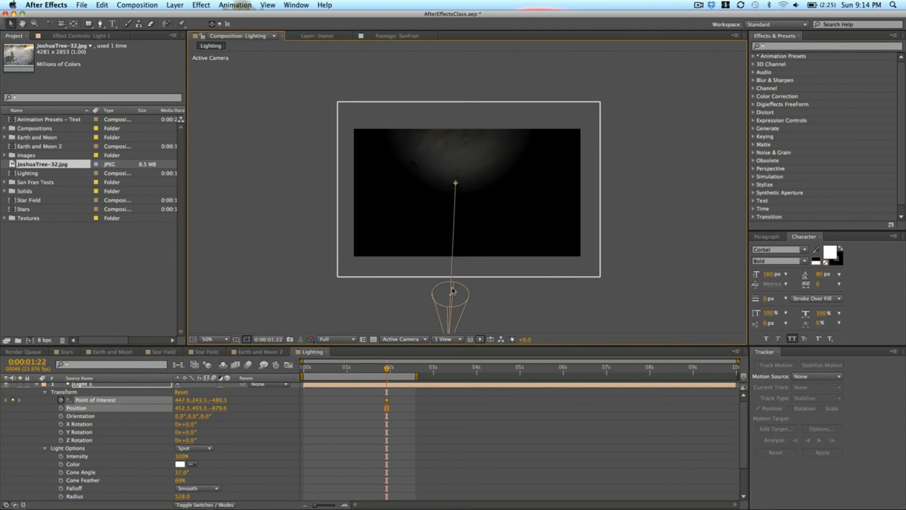
pyautogui.moveTo(456, 184); pyautogui.dragTo(434, 241)
pyautogui.click(432, 245)
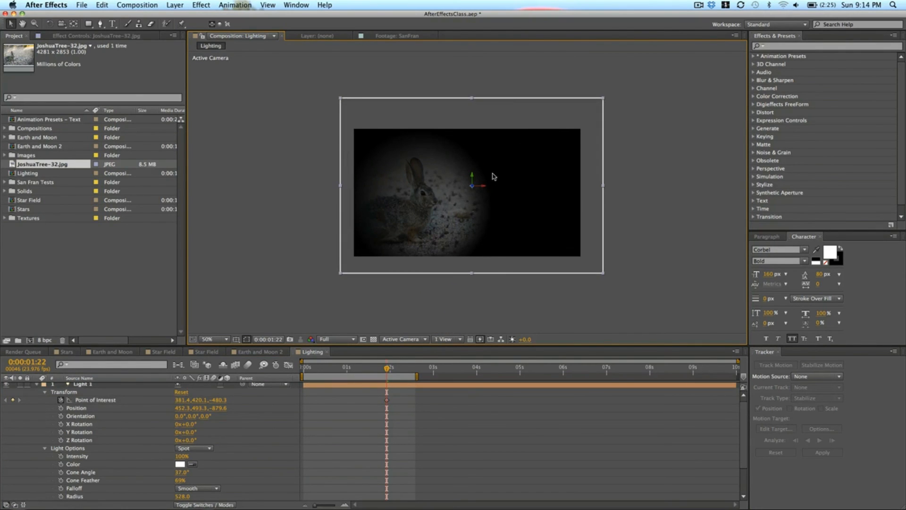
# Step: Move Light 1 to about 523, 419, -690 and aim it at the rabbit's nose
pyautogui.click(111, 386)
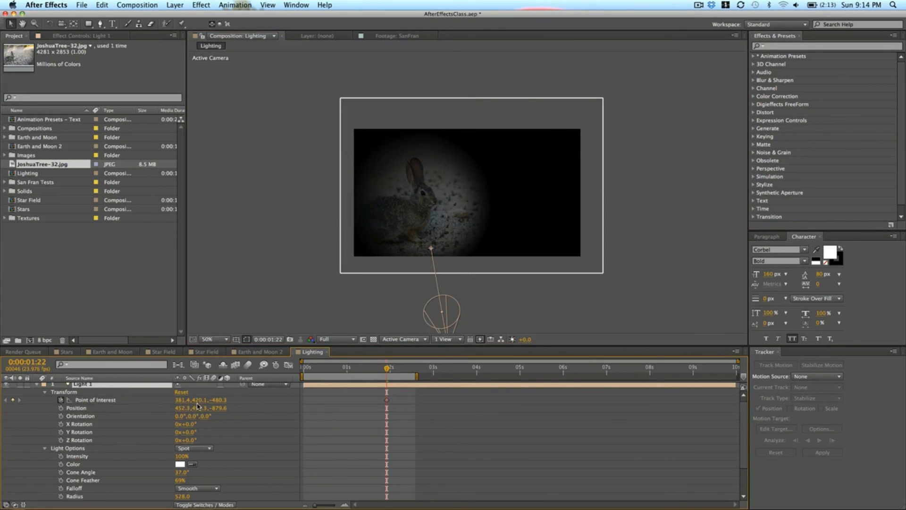
pyautogui.moveTo(196, 408); pyautogui.dragTo(142, 431)
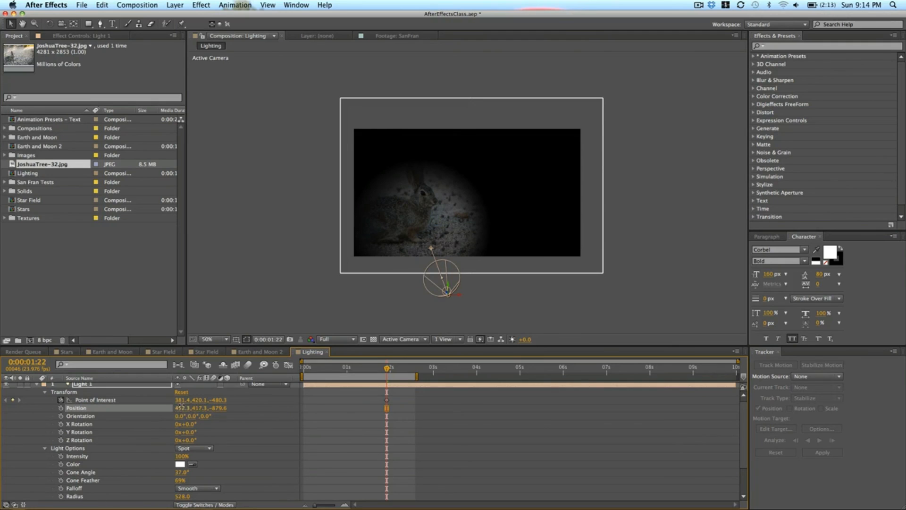
pyautogui.moveTo(181, 408); pyautogui.dragTo(271, 397)
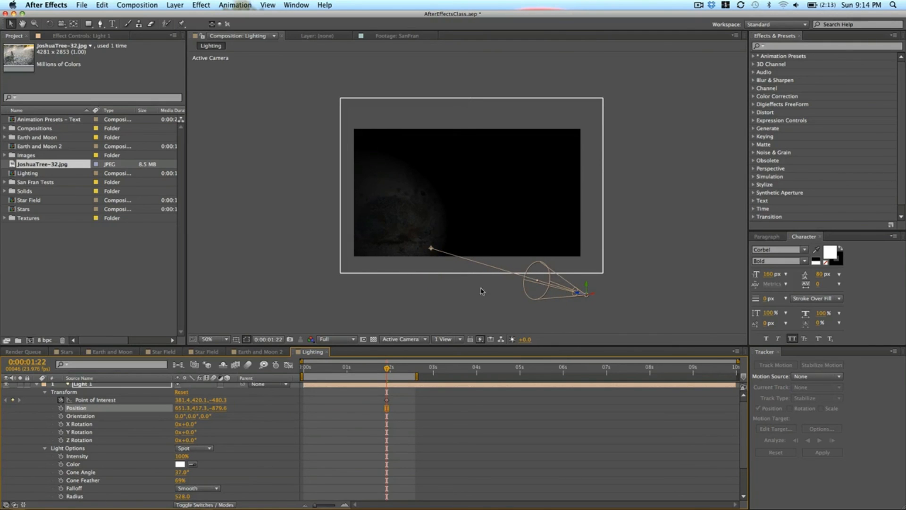
pyautogui.moveTo(573, 296); pyautogui.dragTo(527, 283)
pyautogui.moveTo(399, 238); pyautogui.dragTo(435, 210)
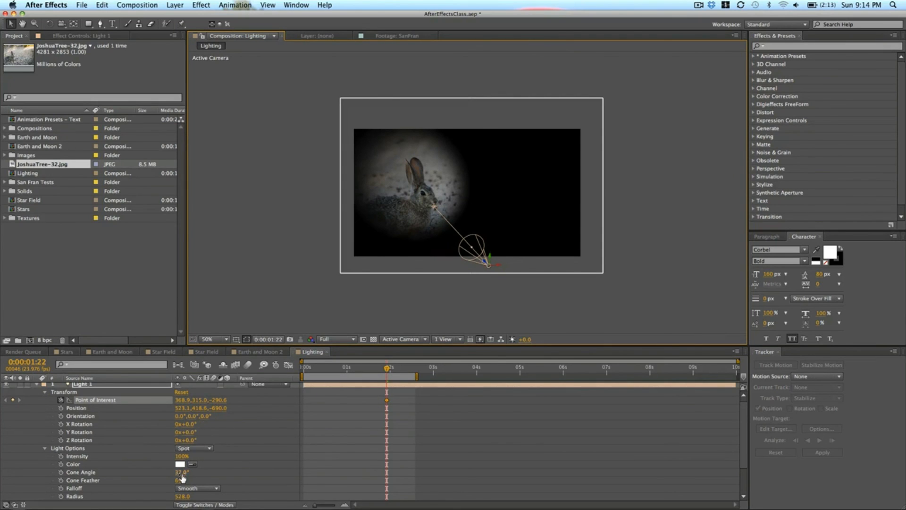
# Step: Set Light 1's Cone Angle to 33°, after trying 14°
pyautogui.moveTo(181, 472); pyautogui.dragTo(175, 477)
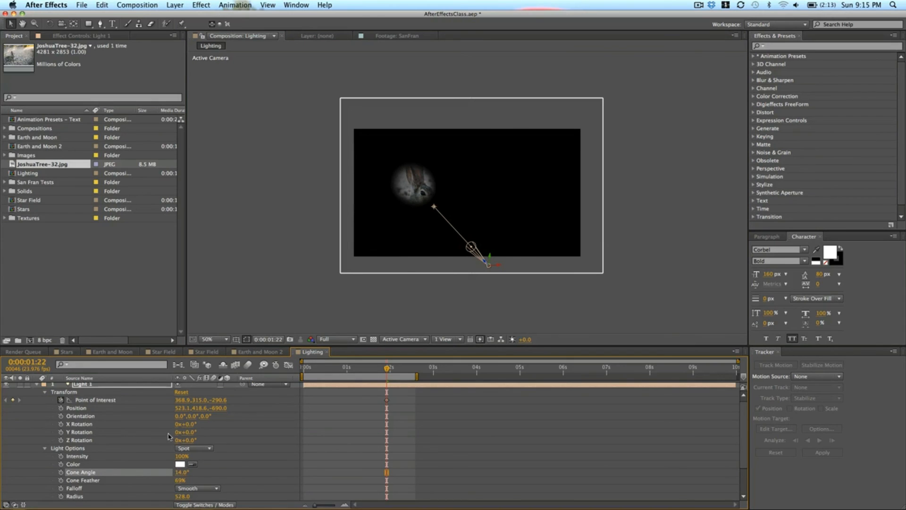
pyautogui.scroll(1, 160, 433)
pyautogui.click(85, 390)
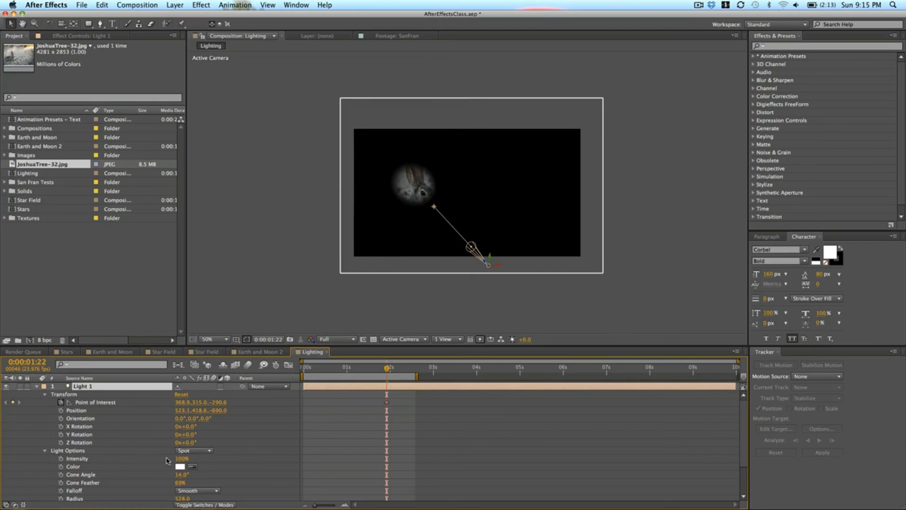
pyautogui.moveTo(181, 475); pyautogui.dragTo(191, 474)
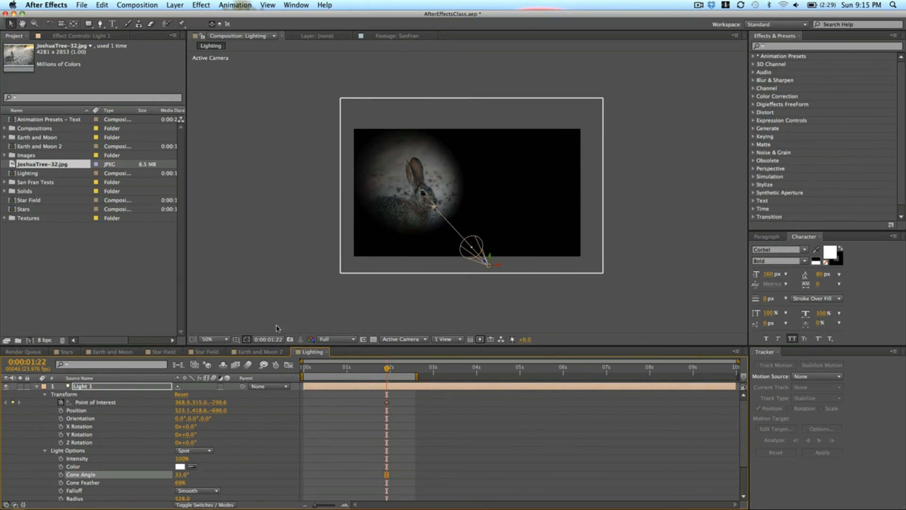
# Step: Set the composition view to 100% and change Light 1's type to Parallel
pyautogui.click(211, 339)
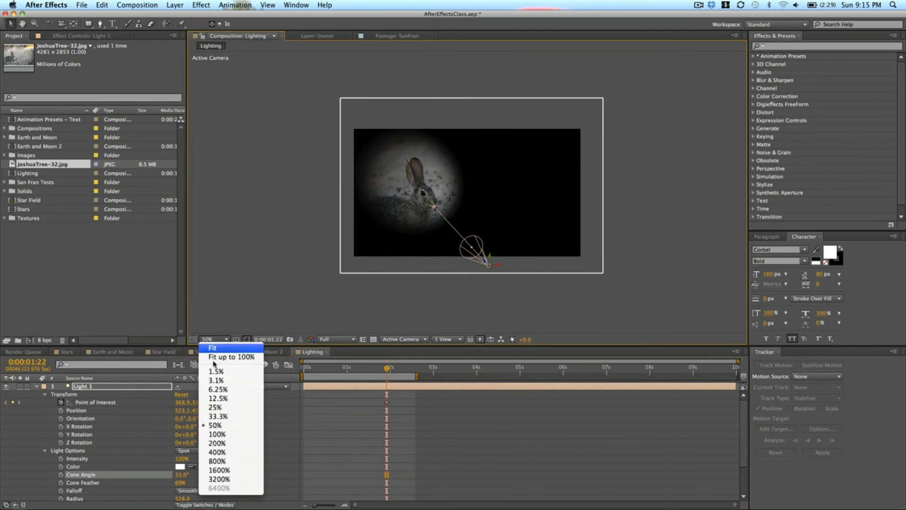
pyautogui.click(218, 434)
pyautogui.click(194, 451)
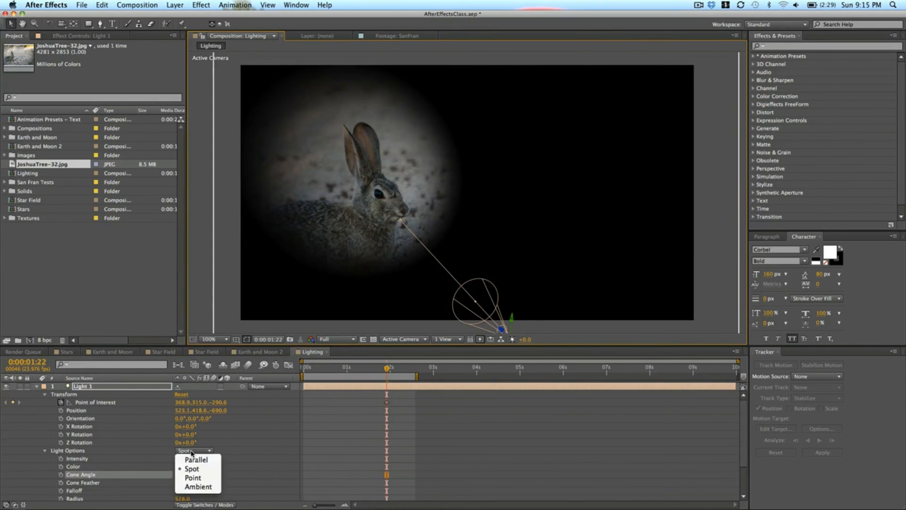
pyautogui.click(194, 459)
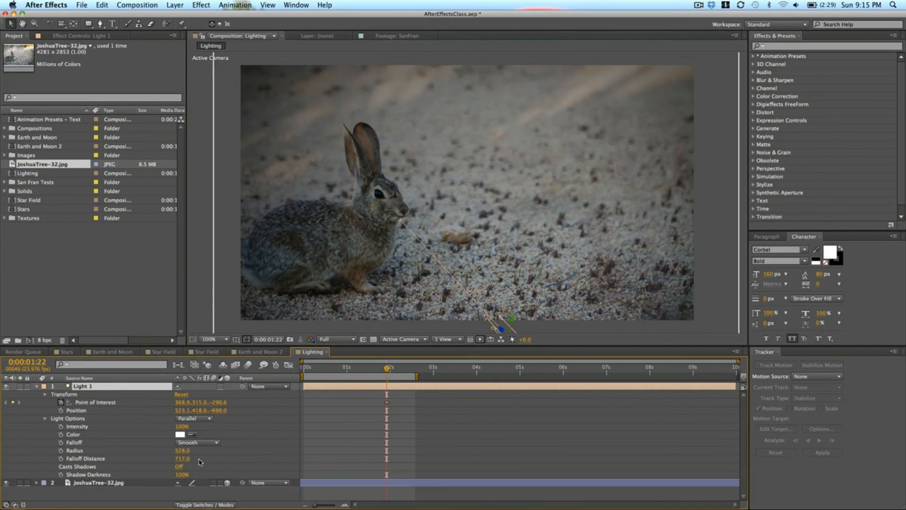
# Step: Aim Light 1 just above the rabbit's nose and shift the rabbit photo slightly to the right
pyautogui.moveTo(400, 220); pyautogui.dragTo(409, 189)
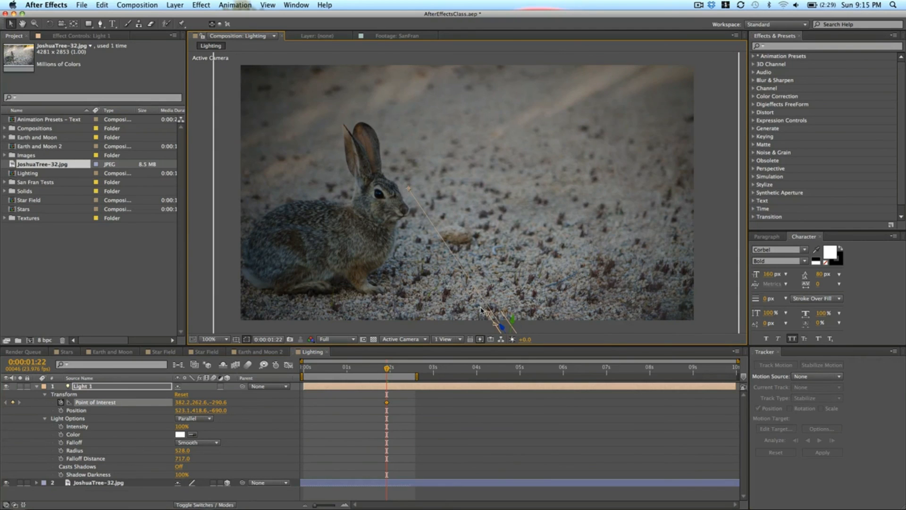
pyautogui.click(98, 482)
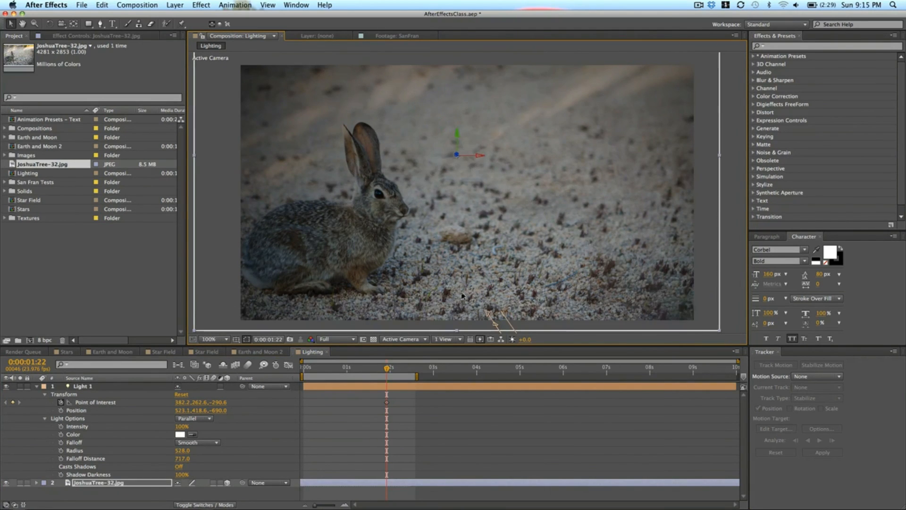
pyautogui.moveTo(283, 225); pyautogui.dragTo(315, 240)
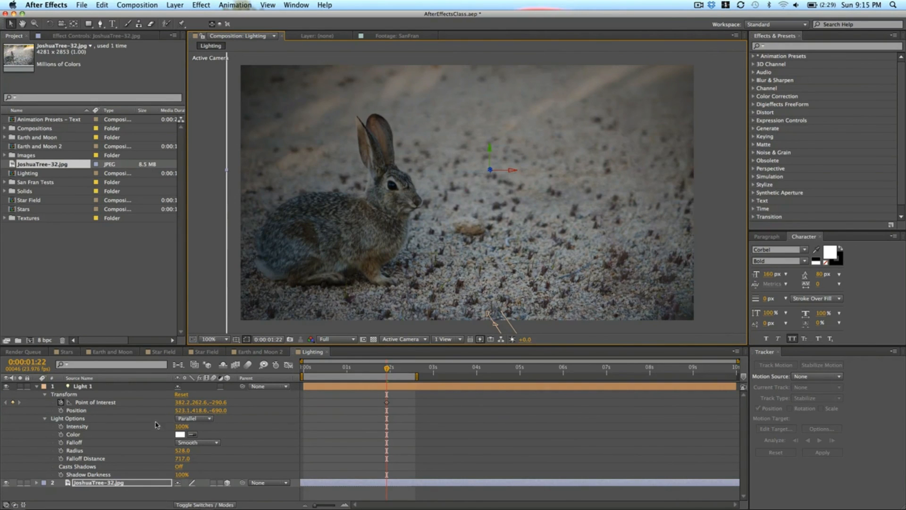
# Step: Change Light 1 to a Point light at about 455, 276, -690 with a Radius of 442
pyautogui.click(193, 419)
pyautogui.click(192, 445)
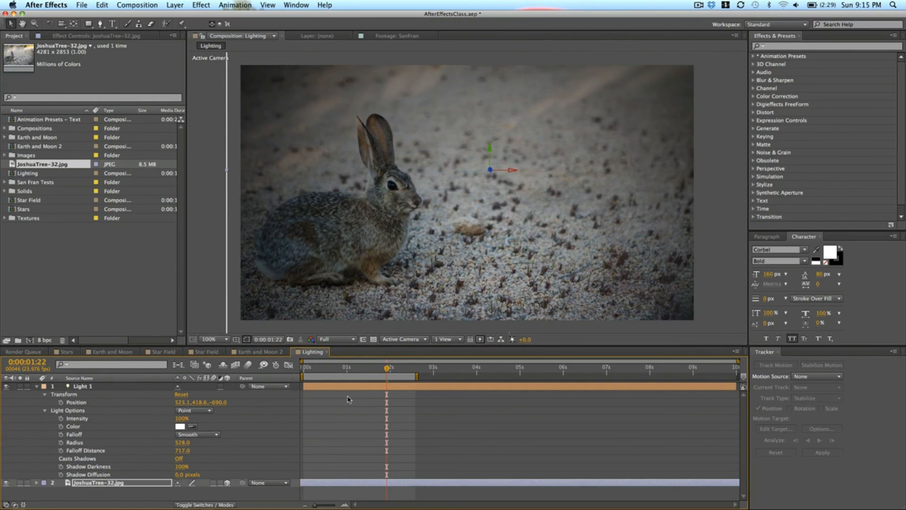
pyautogui.click(367, 388)
pyautogui.moveTo(515, 314); pyautogui.dragTo(519, 249)
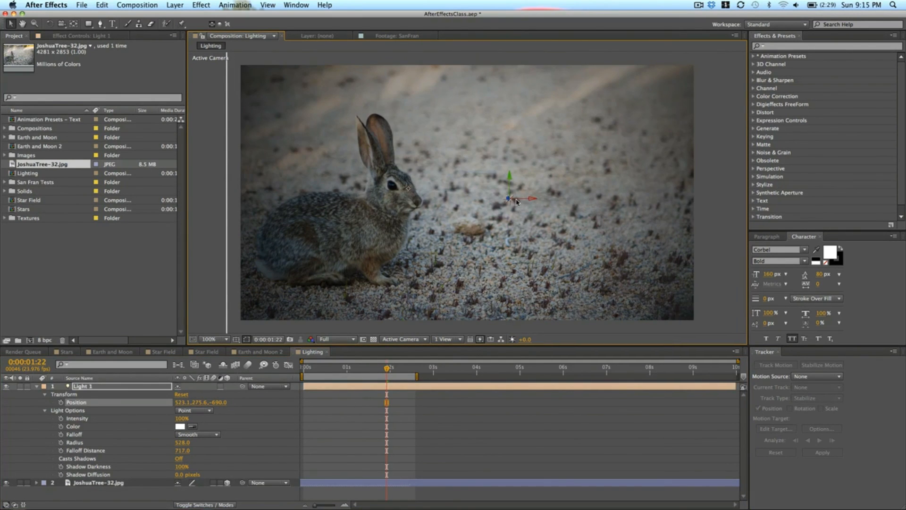
pyautogui.moveTo(531, 200); pyautogui.dragTo(499, 208)
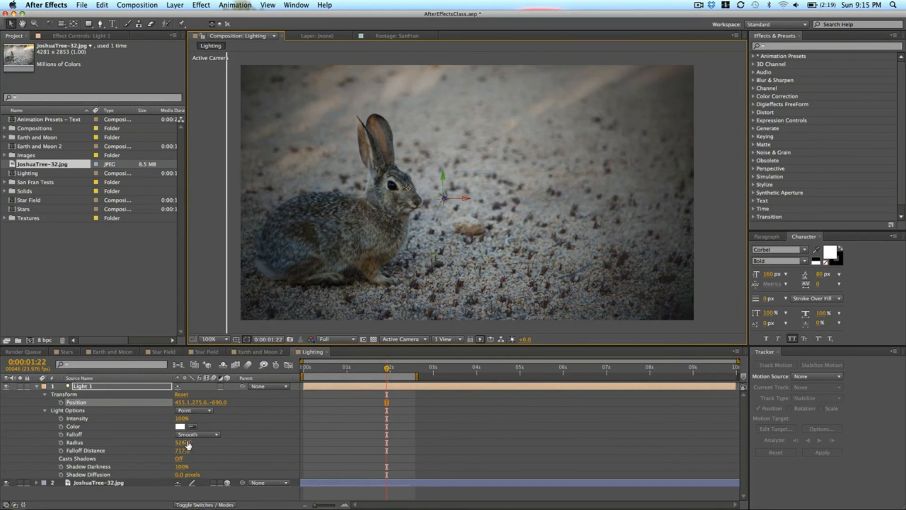
pyautogui.moveTo(182, 443); pyautogui.dragTo(154, 443)
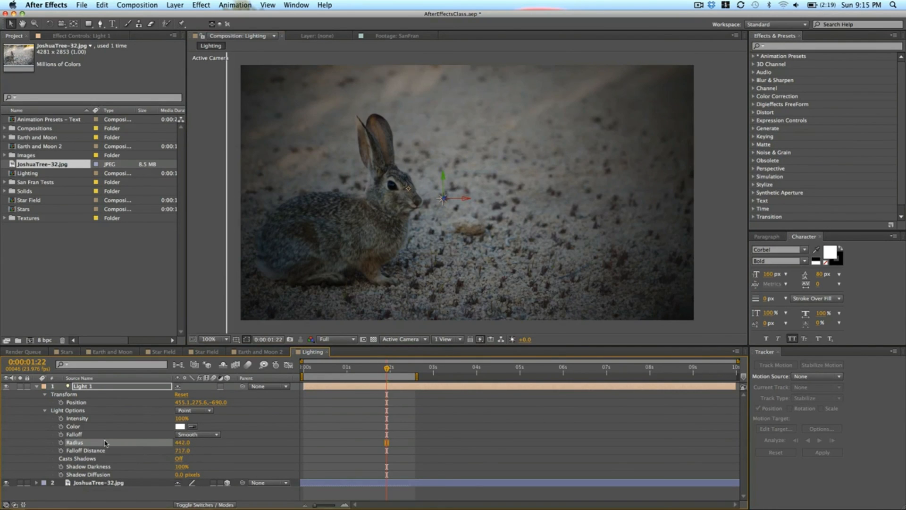
# Step: Change Light 1's type to Ambient and set its Intensity to 50%
pyautogui.click(200, 411)
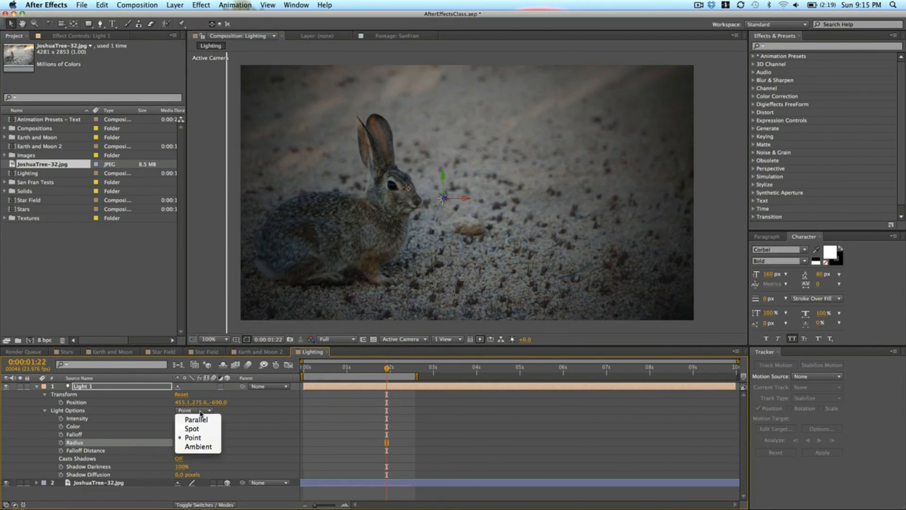
pyautogui.click(200, 446)
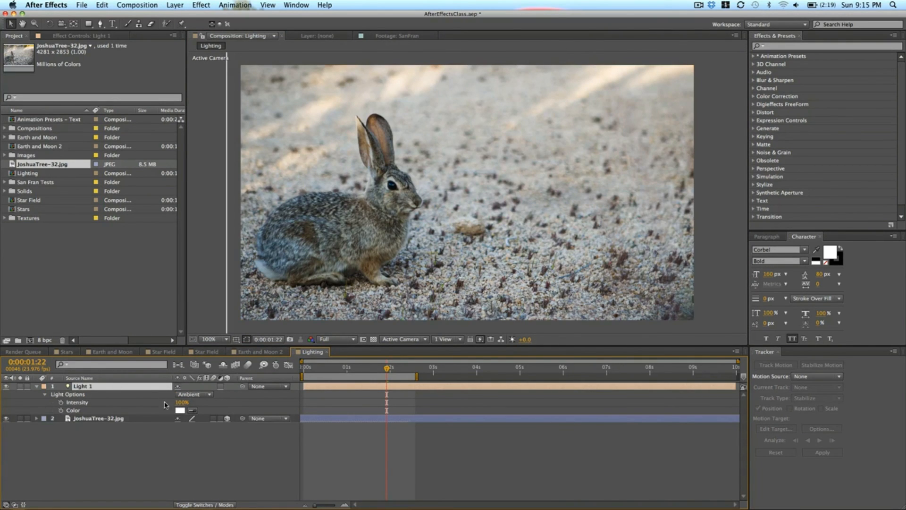
pyautogui.moveTo(182, 402); pyautogui.dragTo(164, 403)
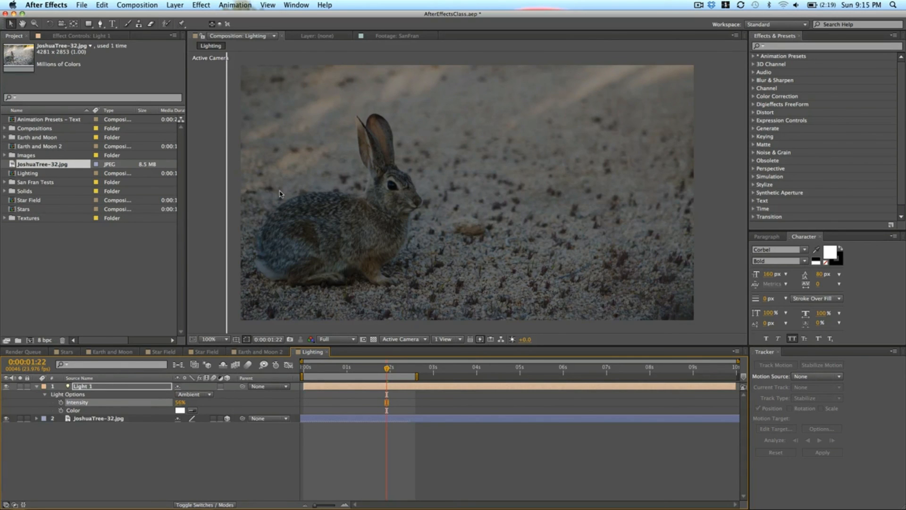
pyautogui.click(180, 402)
pyautogui.click(108, 394)
pyautogui.moveTo(181, 402); pyautogui.dragTo(182, 402)
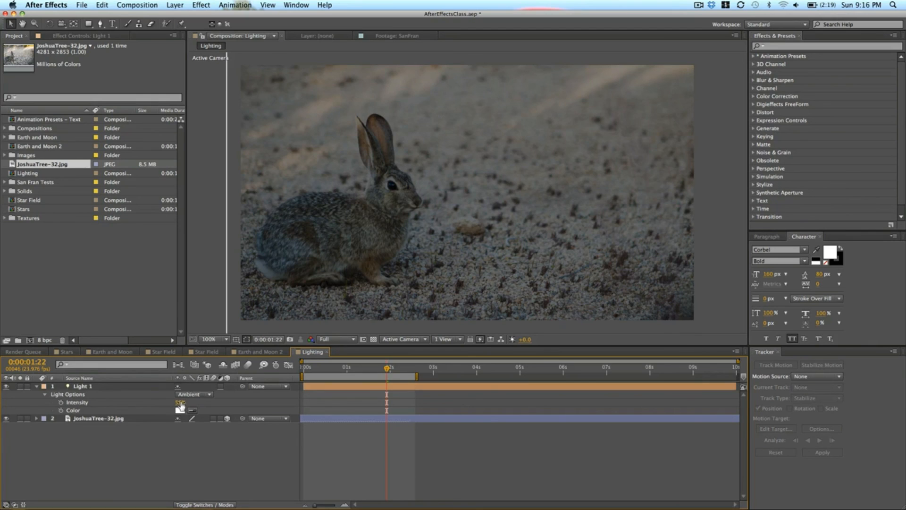
pyautogui.click(179, 402)
pyautogui.write('50')
pyautogui.press('Return')
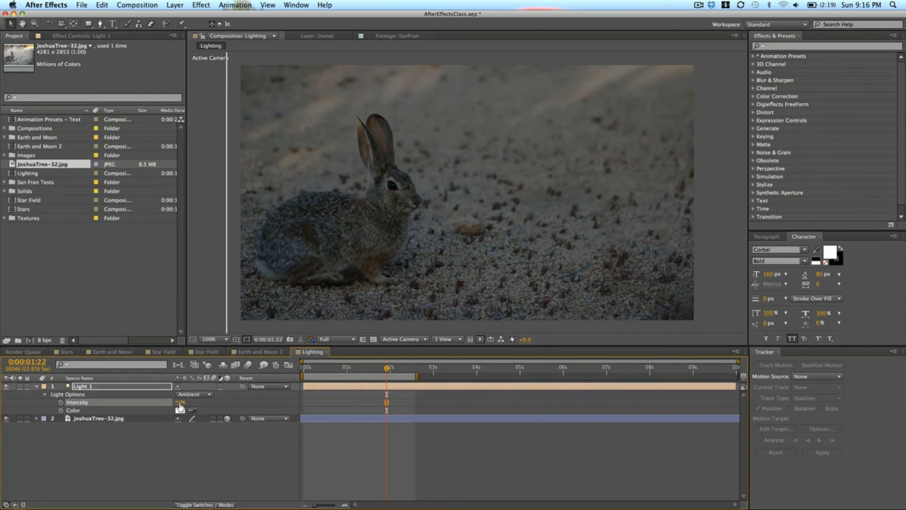
# Step: Add a Spot light named Light 2 with 100% intensity, a 51° cone angle and 50% cone feather
pyautogui.click(175, 5)
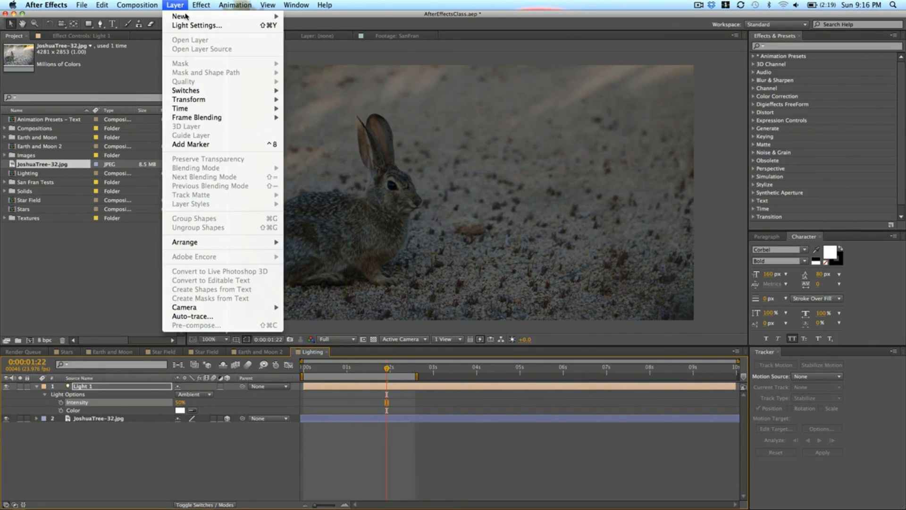
pyautogui.moveTo(188, 18)
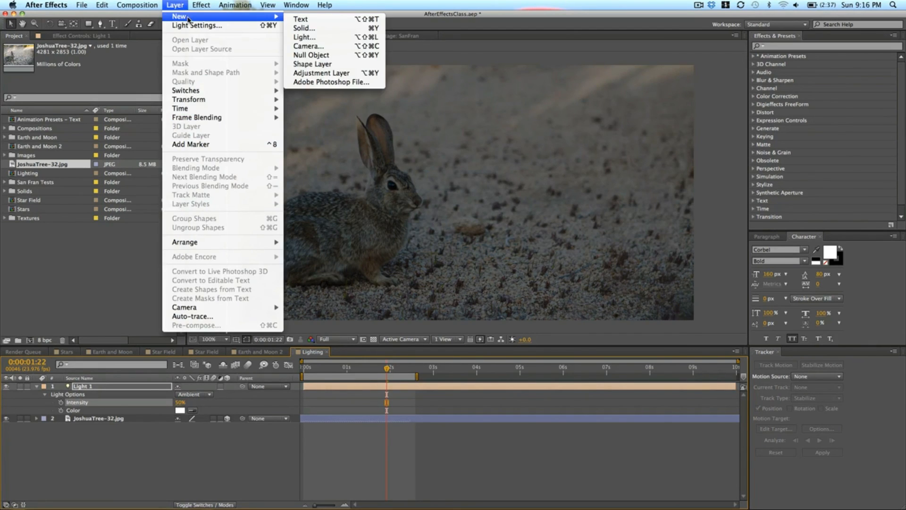
pyautogui.click(338, 38)
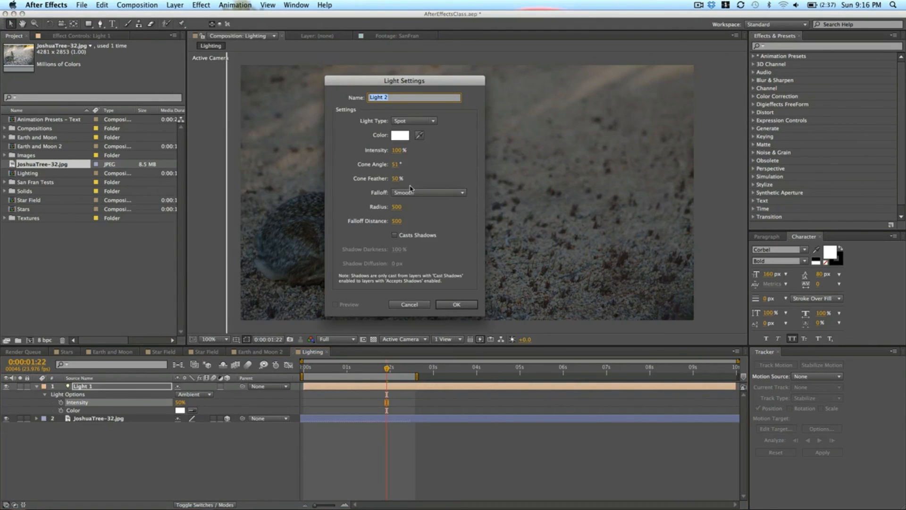
pyautogui.click(463, 305)
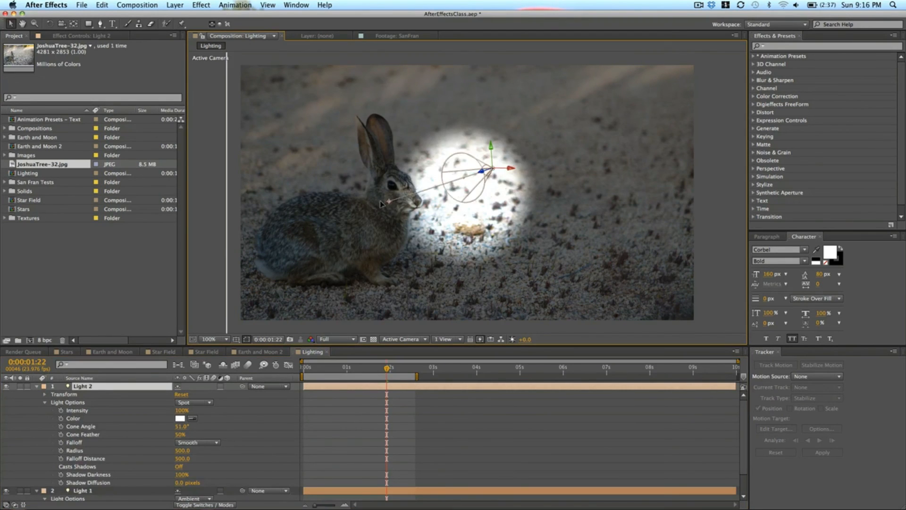
# Step: Place Light 2 above the top of the photo and aim it down at the rabbit's shoulder
pyautogui.moveTo(467, 193); pyautogui.dragTo(379, 207)
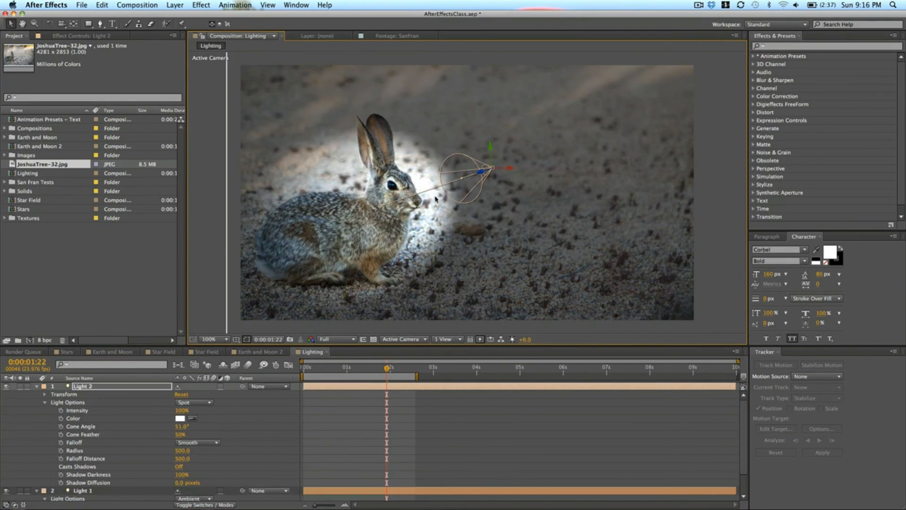
pyautogui.moveTo(491, 144); pyautogui.dragTo(441, 70)
pyautogui.moveTo(374, 119); pyautogui.dragTo(361, 216)
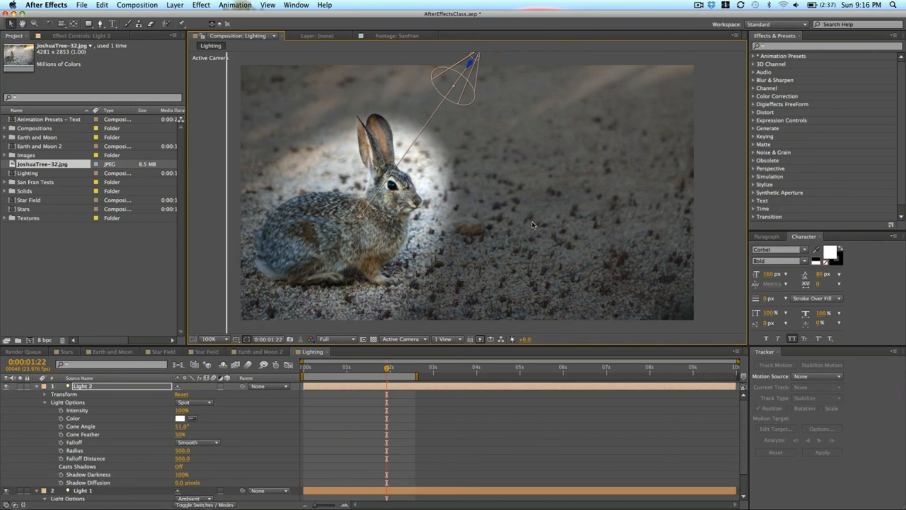
# Step: Hide Light 1 to compare the scene without ambient light, and show it again
pyautogui.click(7, 491)
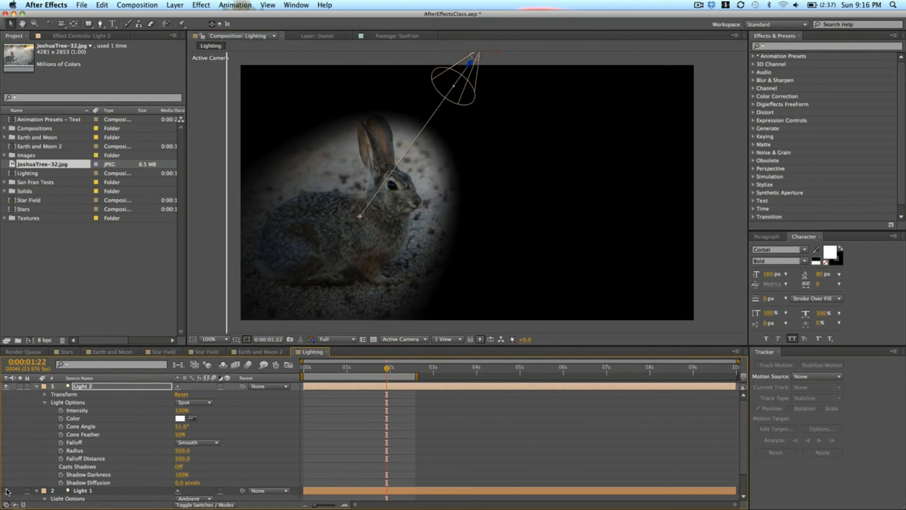
pyautogui.click(6, 491)
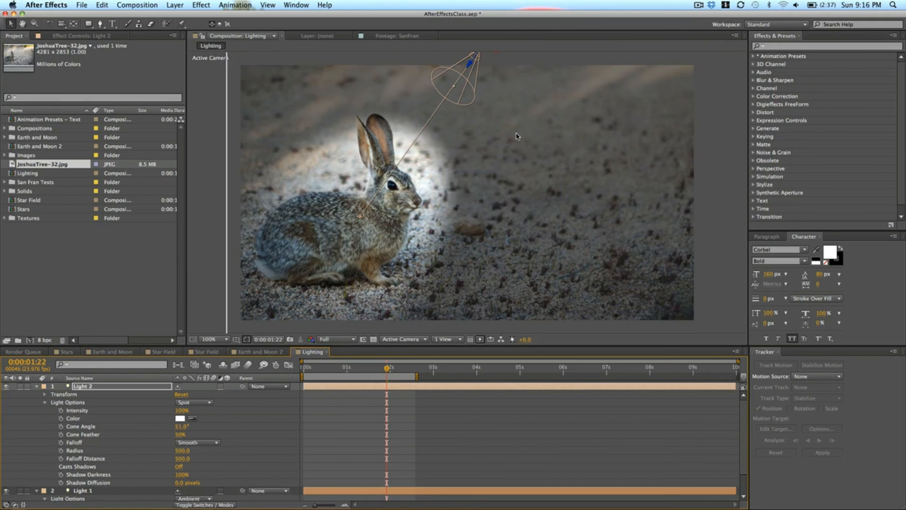
# Step: Set Light 1's ambient Intensity to 40%, after trying 86% and 50%
pyautogui.scroll(-3, 166, 402)
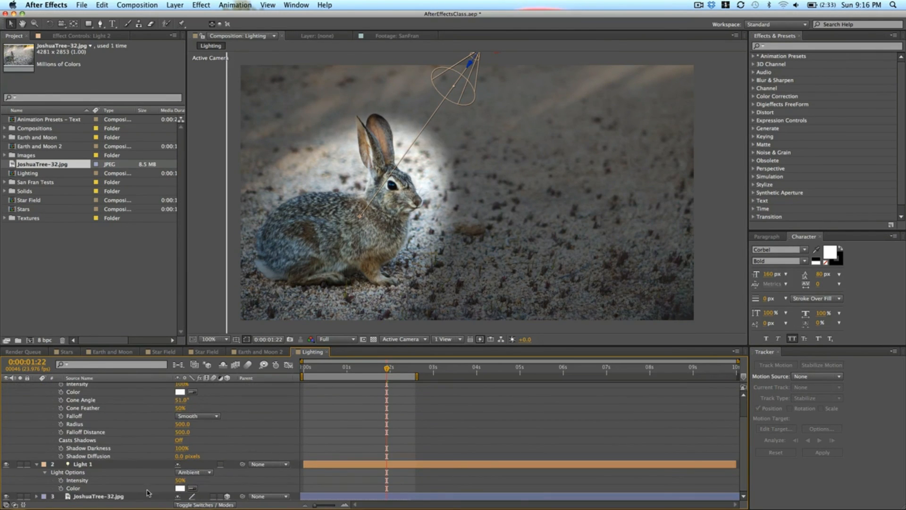
pyautogui.moveTo(179, 479); pyautogui.dragTo(168, 480)
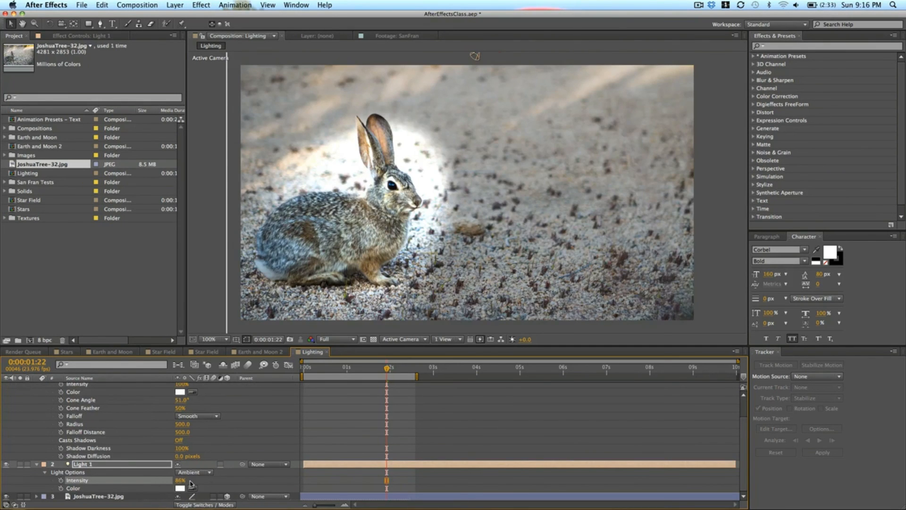
pyautogui.click(181, 480)
pyautogui.write('50')
pyautogui.press('Return')
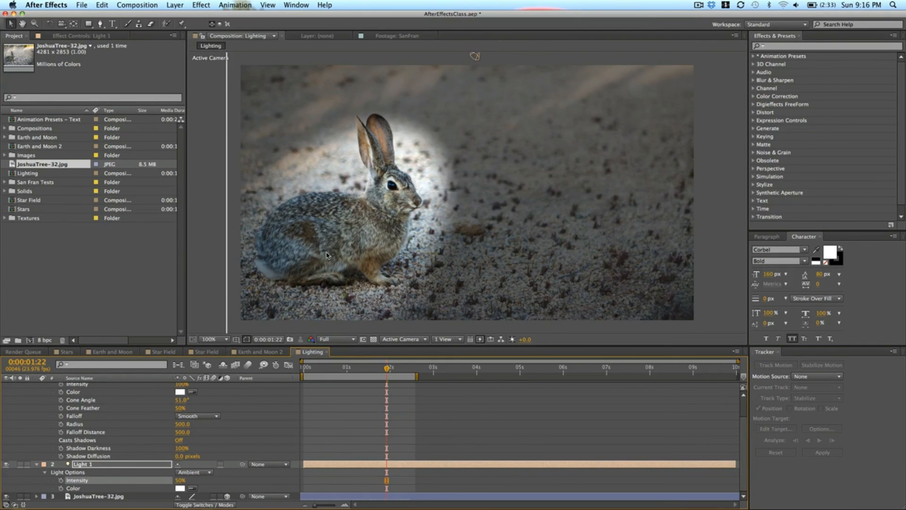
pyautogui.moveTo(178, 480); pyautogui.dragTo(198, 481)
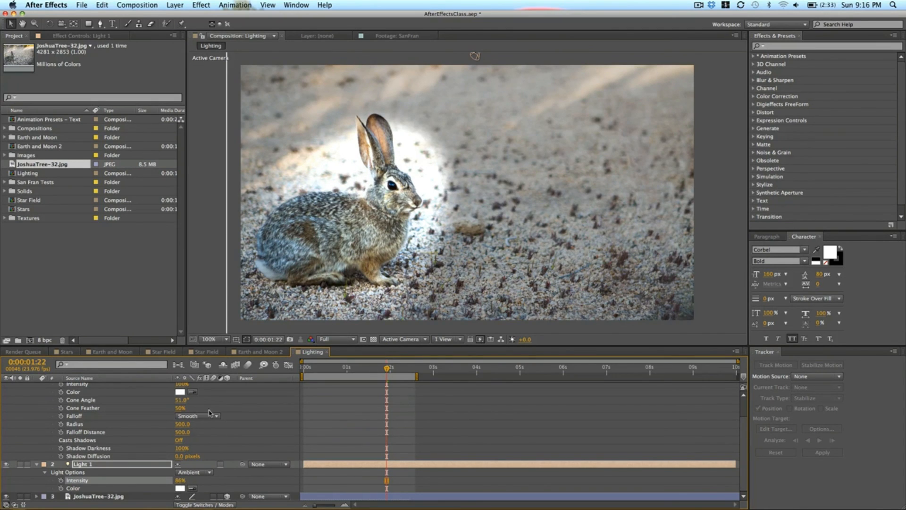
pyautogui.moveTo(180, 484)
pyautogui.mouseDown()
pyautogui.moveTo(159, 486)
pyautogui.moveTo(178, 485)
pyautogui.mouseUp()
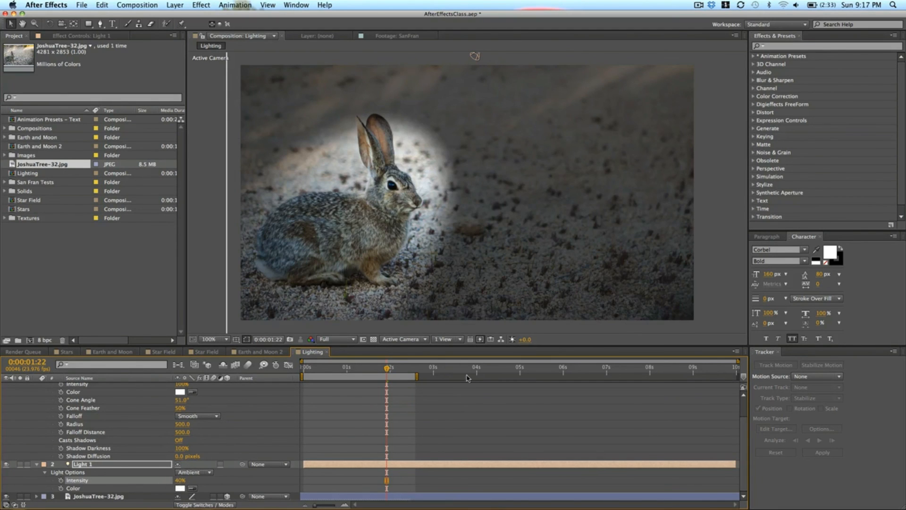